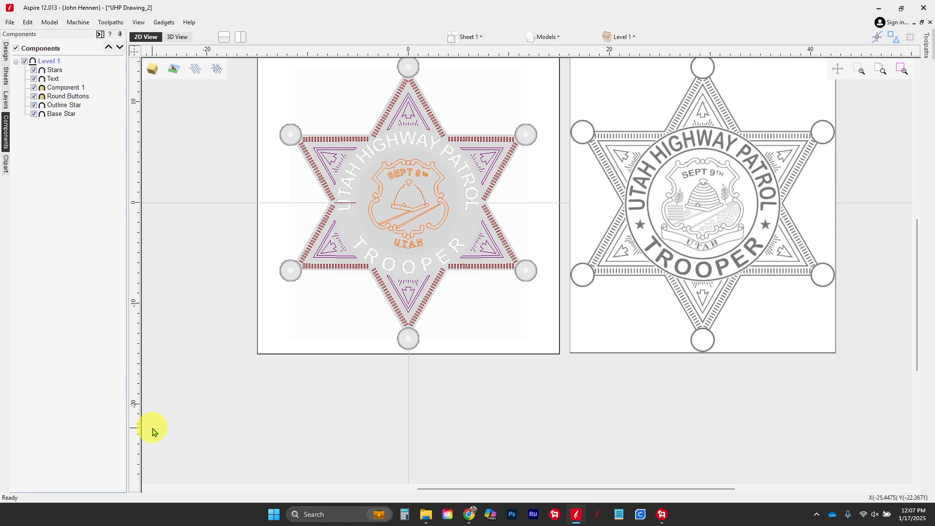
# Step: Create an angled shape from the border rectangles with a 60° profile, combined by subtraction from the badge, and check the recesses in 3D
pyautogui.click(169, 38)
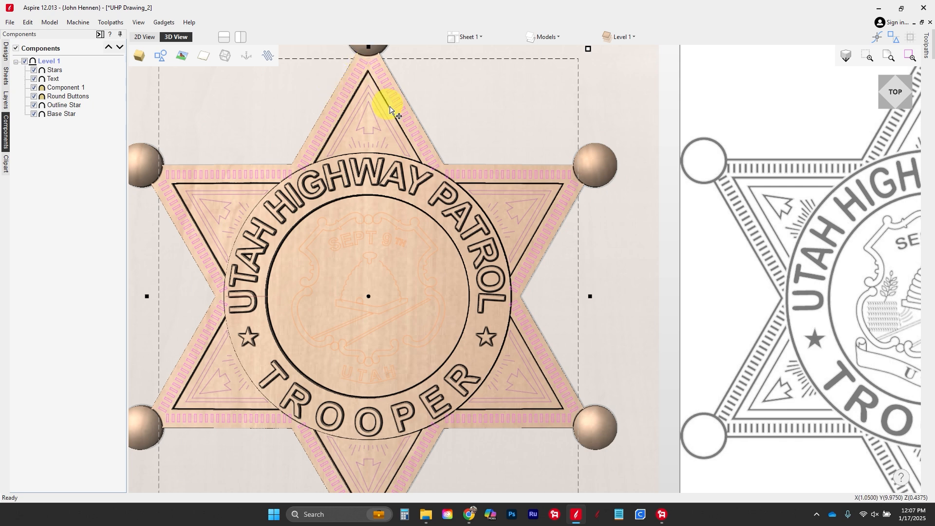
pyautogui.click(6, 51)
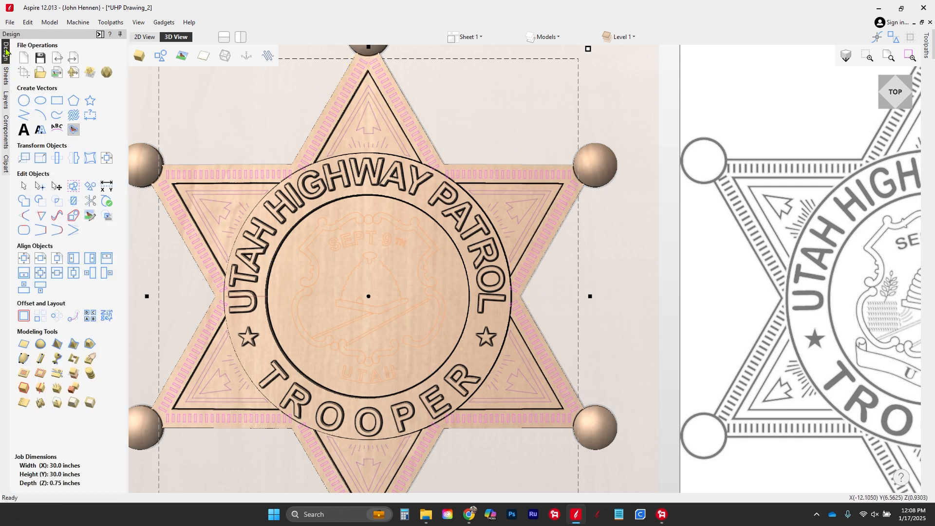
pyautogui.click(57, 344)
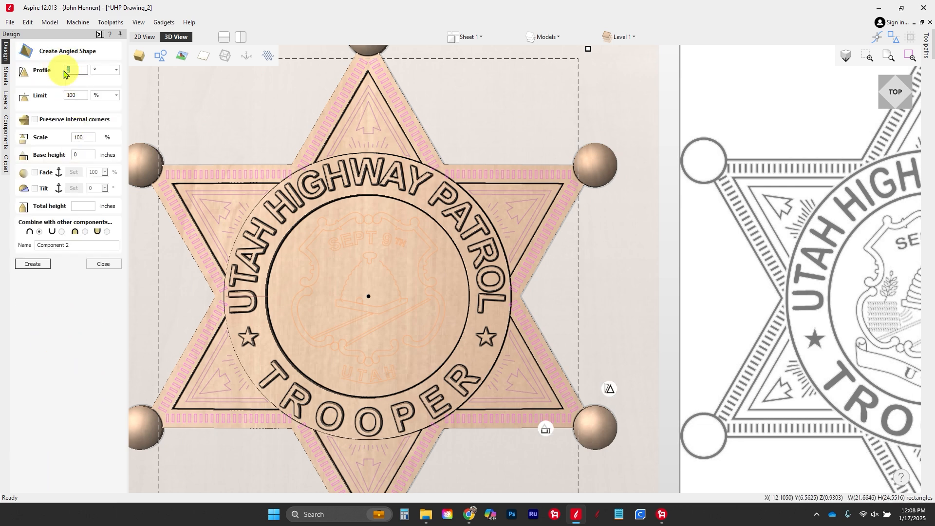
pyautogui.write('60')
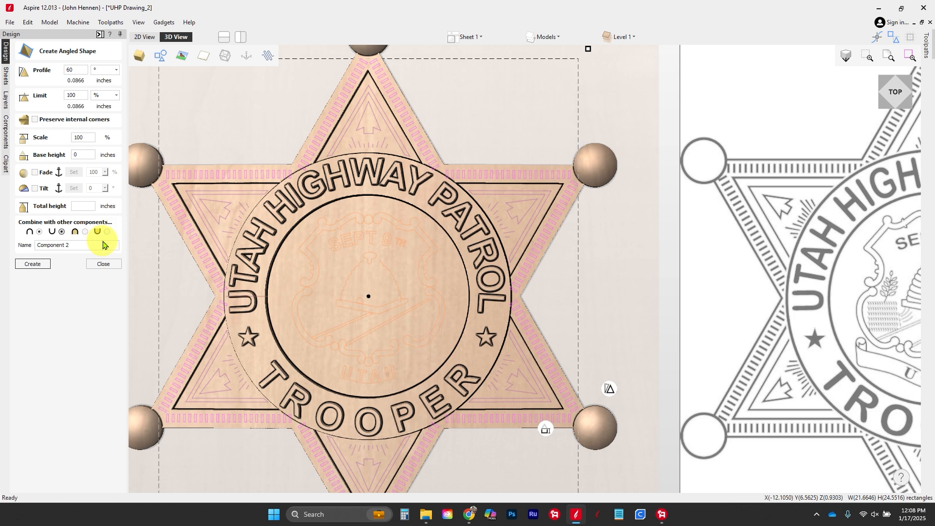
pyautogui.click(49, 264)
pyautogui.scroll(4, 185, 243)
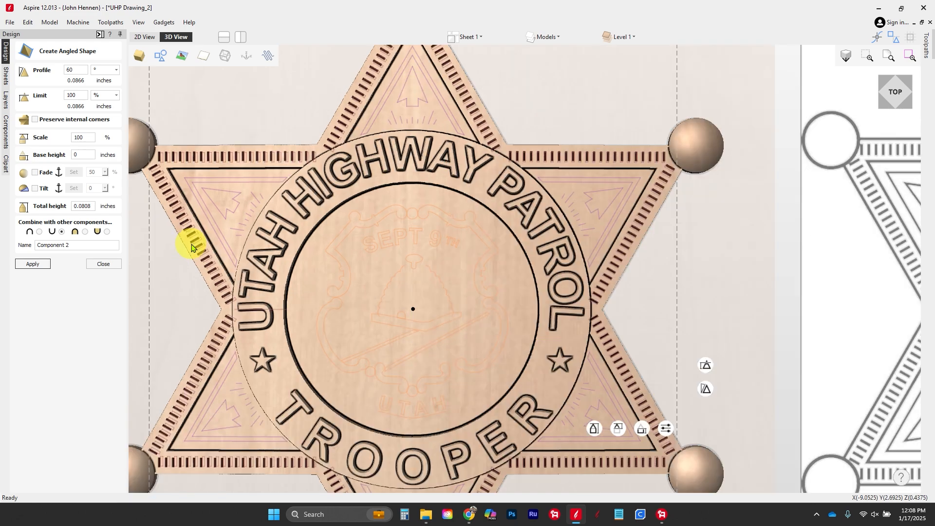
pyautogui.moveTo(275, 329); pyautogui.dragTo(469, 278)
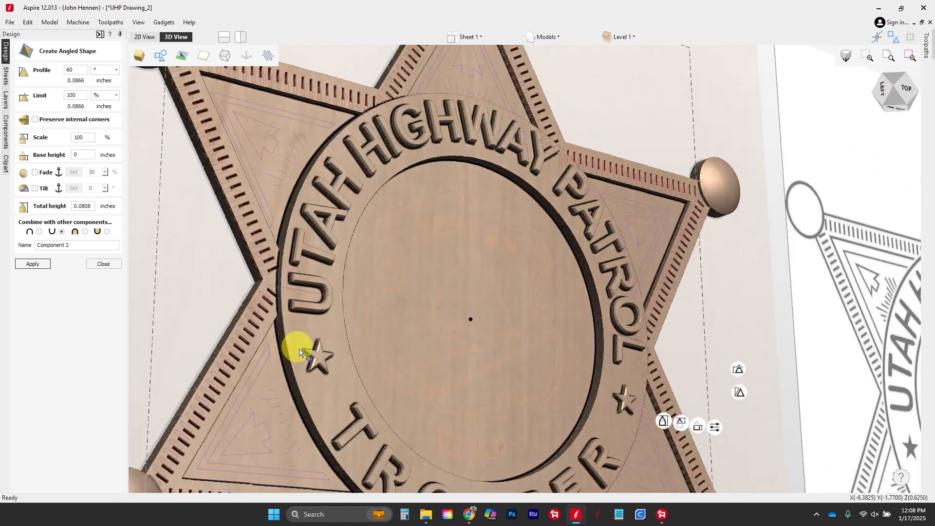
pyautogui.scroll(5, 267, 368)
pyautogui.scroll(-5, 267, 368)
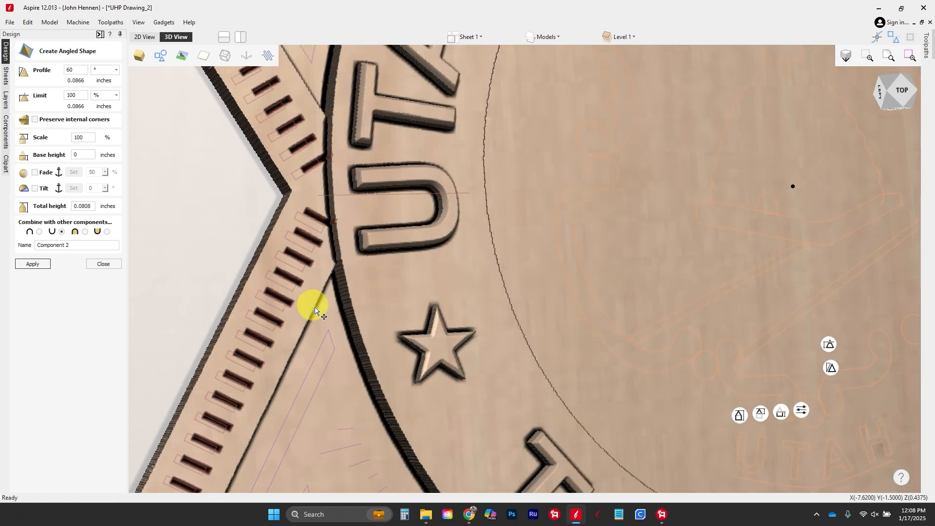
pyautogui.scroll(-5, 318, 291)
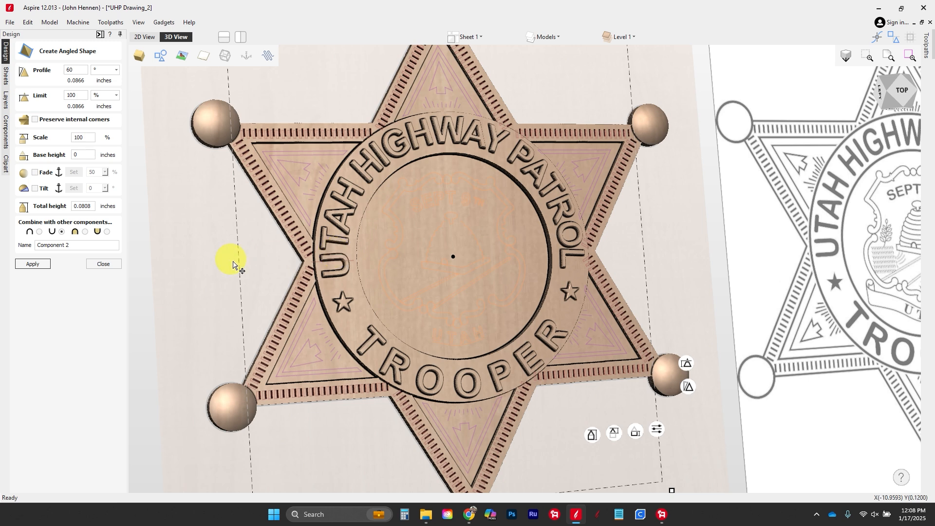
pyautogui.click(110, 268)
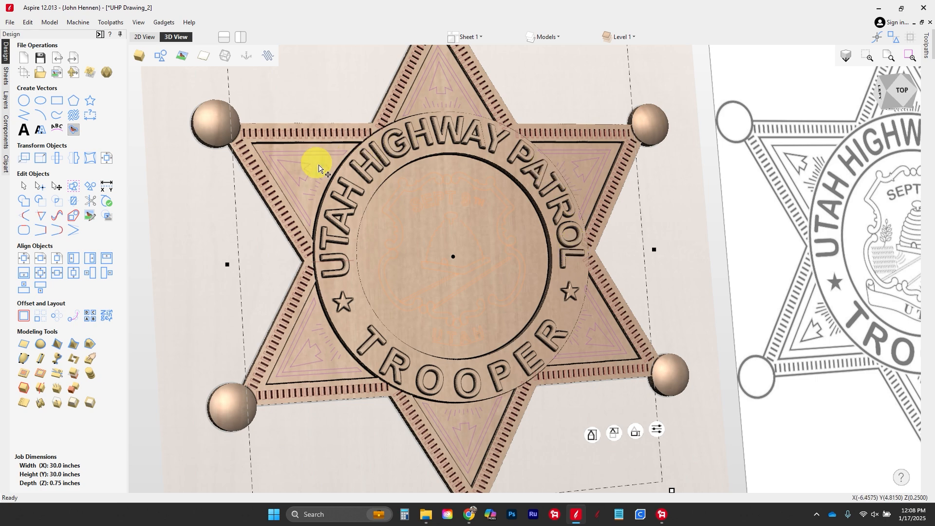
# Step: Make Arrow heads the active layer for drawing on the arrow in the star's top point in the 2D view
pyautogui.click(144, 34)
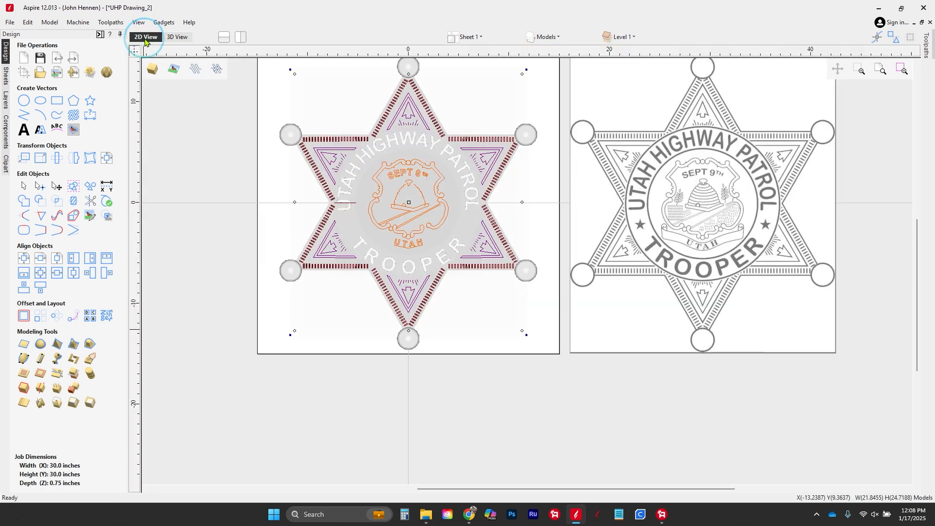
pyautogui.scroll(4, 313, 146)
pyautogui.scroll(-1, 480, 94)
pyautogui.scroll(3, 470, 95)
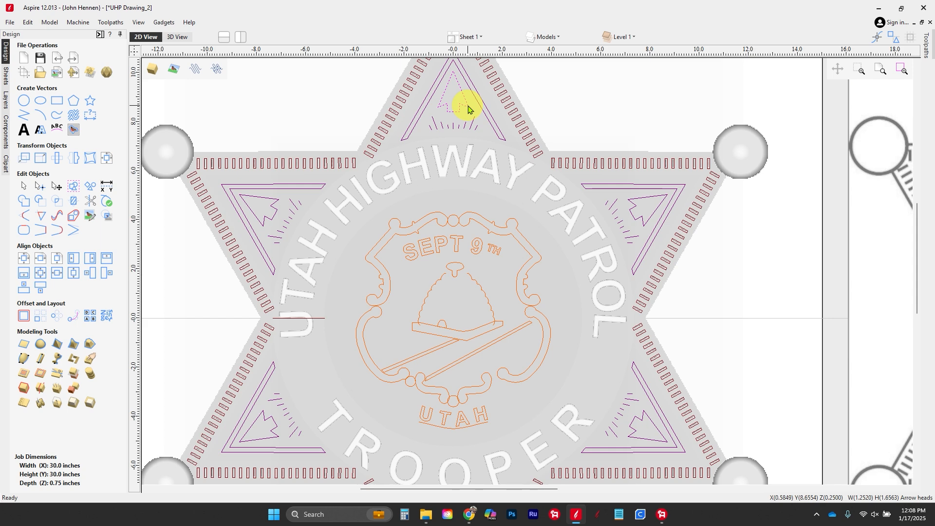
pyautogui.scroll(2, 470, 107)
pyautogui.scroll(-3, 470, 104)
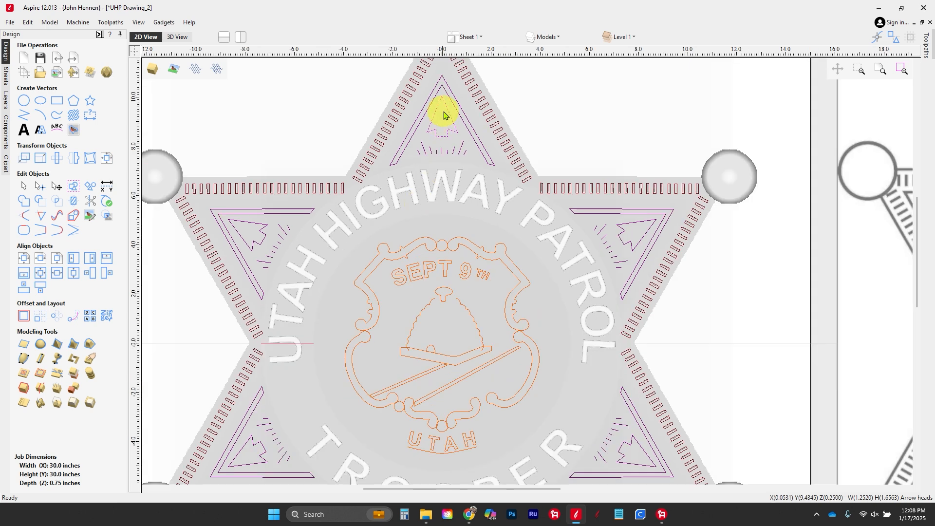
pyautogui.scroll(5, 443, 115)
pyautogui.scroll(2, 446, 92)
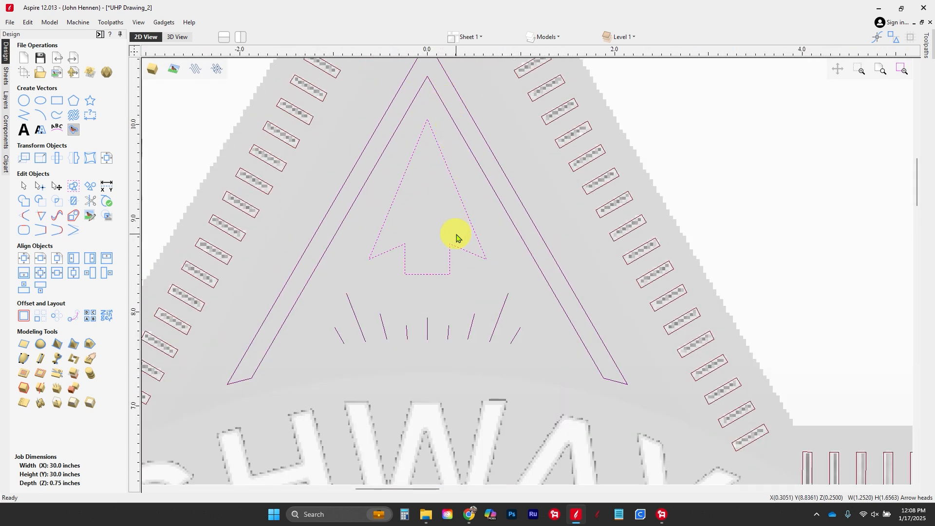
pyautogui.click(24, 114)
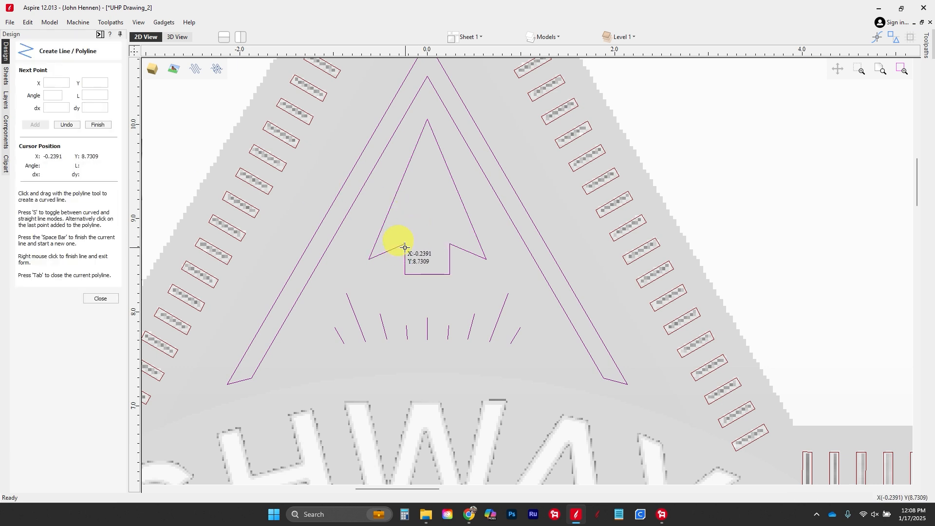
pyautogui.click(116, 299)
pyautogui.click(547, 38)
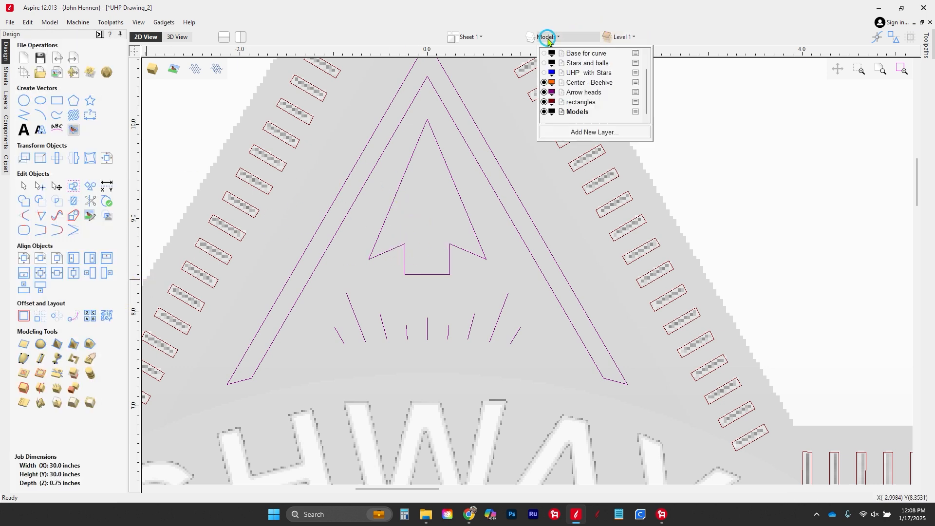
pyautogui.click(573, 93)
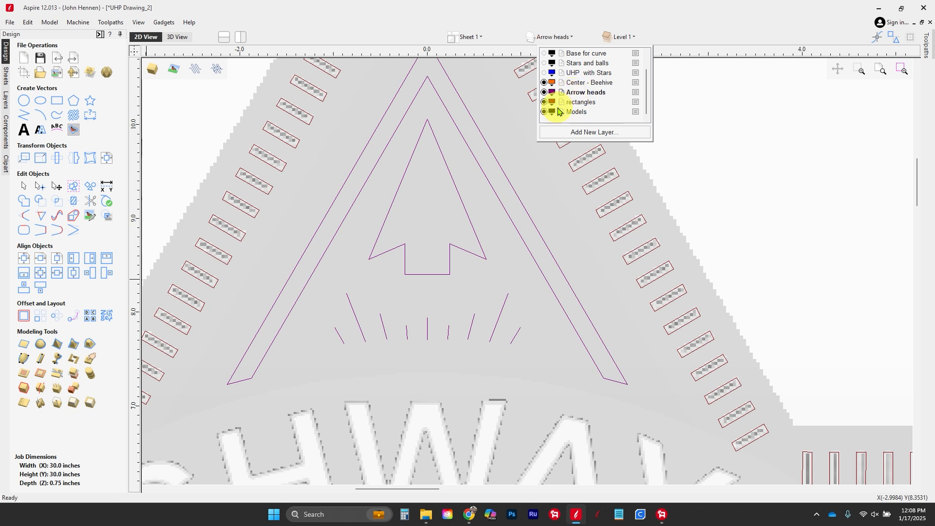
# Step: Draw a peaked two-segment polyline about 0.48 in wide and 1.02 in tall inside the top arrow, joining its two inner corners
pyautogui.click(30, 120)
pyautogui.click(404, 244)
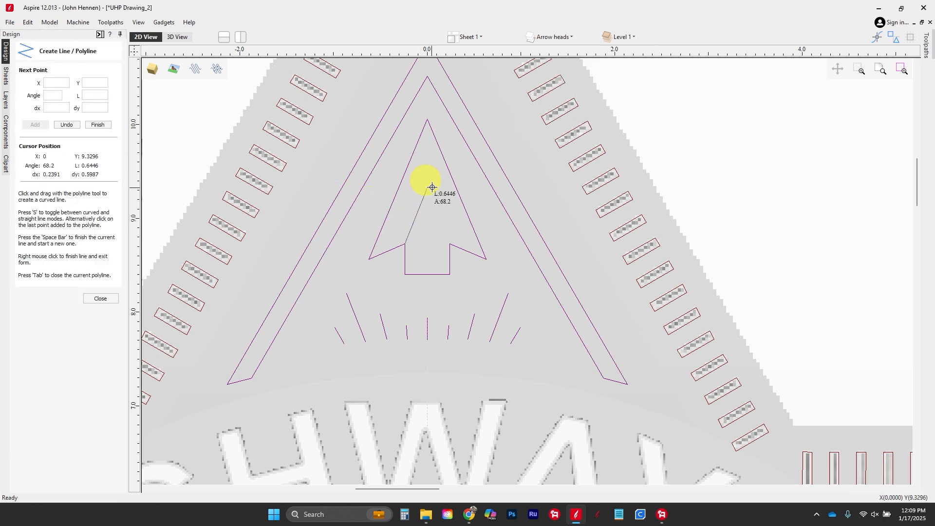
pyautogui.click(427, 148)
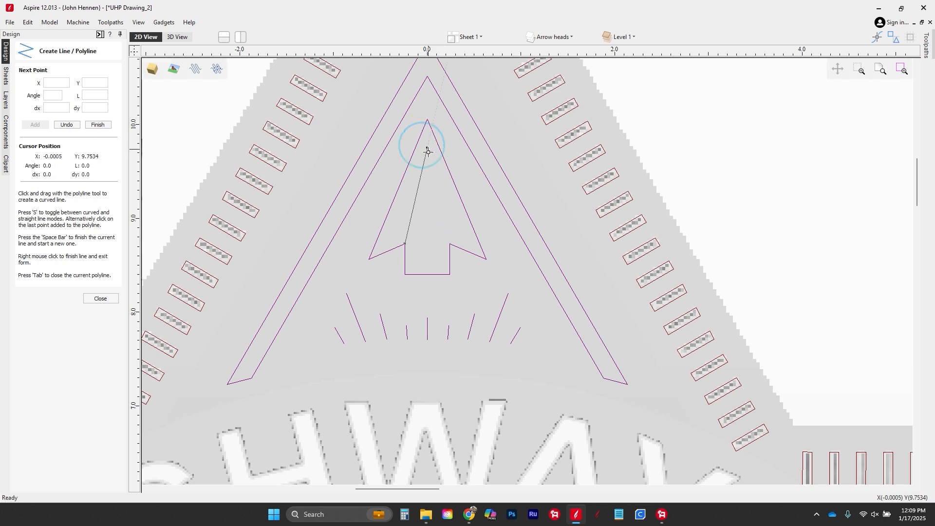
pyautogui.rightClick(447, 242)
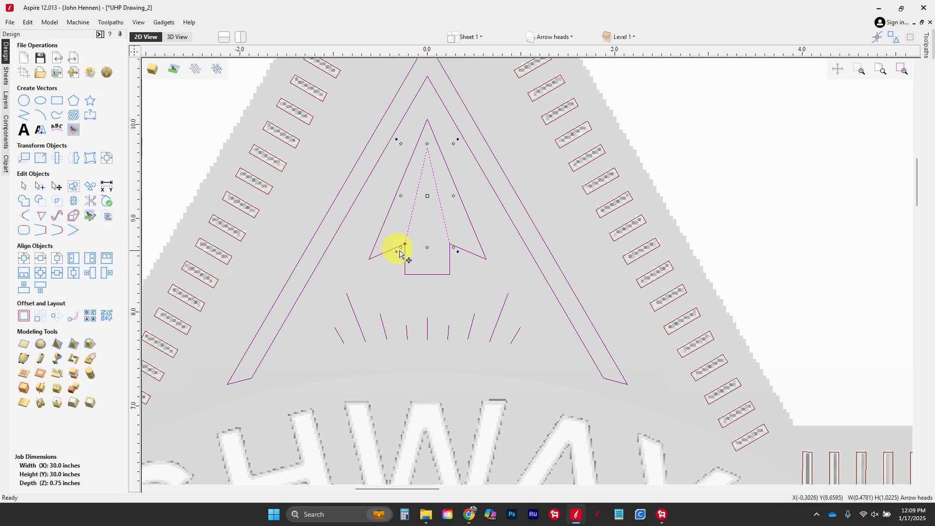
# Step: Cut the top arrow's outline at both inner corners where the head meets the stem
pyautogui.click(381, 257)
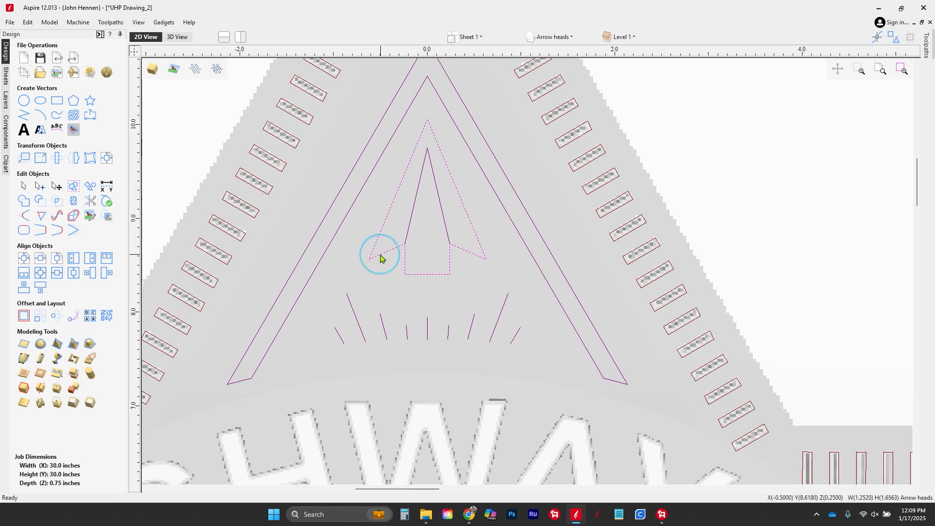
pyautogui.doubleClick(381, 257)
pyautogui.scroll(2, 403, 247)
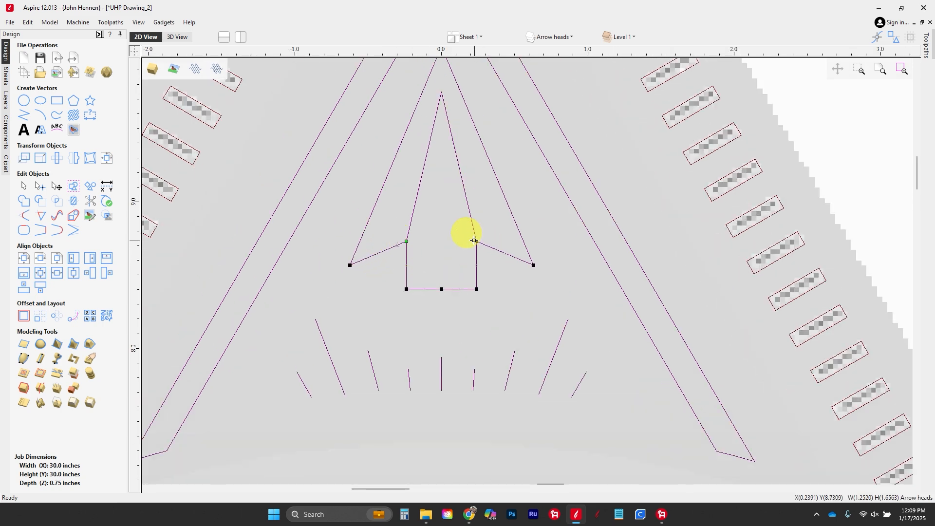
pyautogui.press('c')
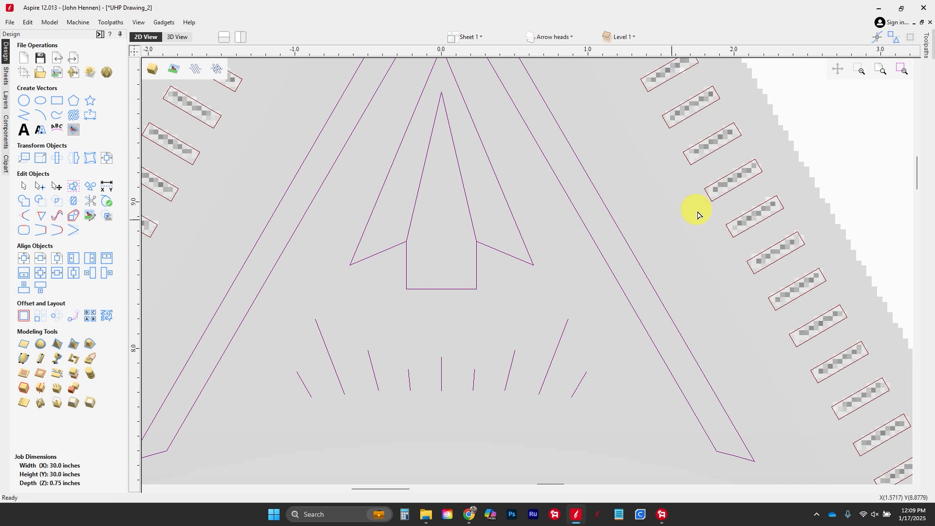
# Step: Join the open stem outline and the peaked polyline into one closed shape with a 0.1 in tolerance
pyautogui.click(488, 274)
pyautogui.click(477, 270)
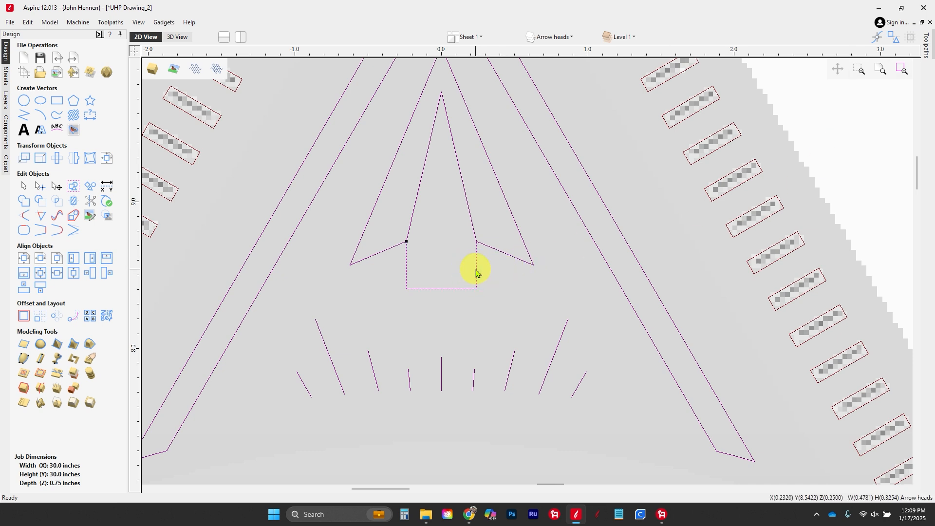
pyautogui.keyDown('shift'); pyautogui.click(472, 225); pyautogui.keyUp('shift')
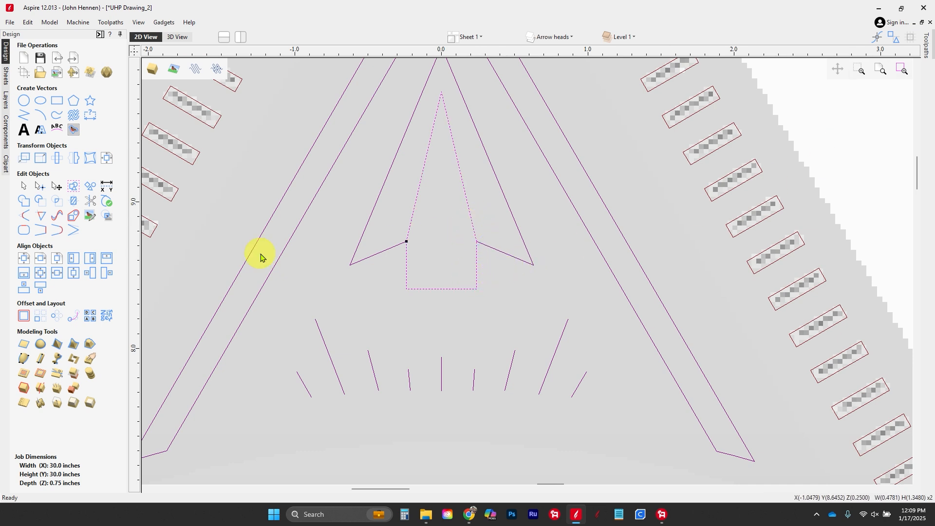
pyautogui.click(26, 233)
pyautogui.click(36, 179)
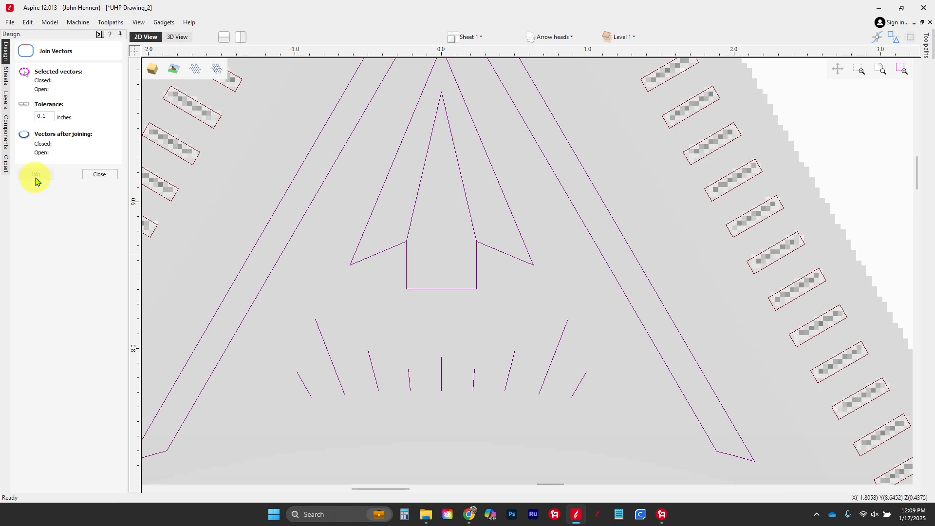
pyautogui.click(106, 175)
# Step: Extend the arrowhead outline's two open ends until they meet at a common point on the centre line
pyautogui.click(357, 262)
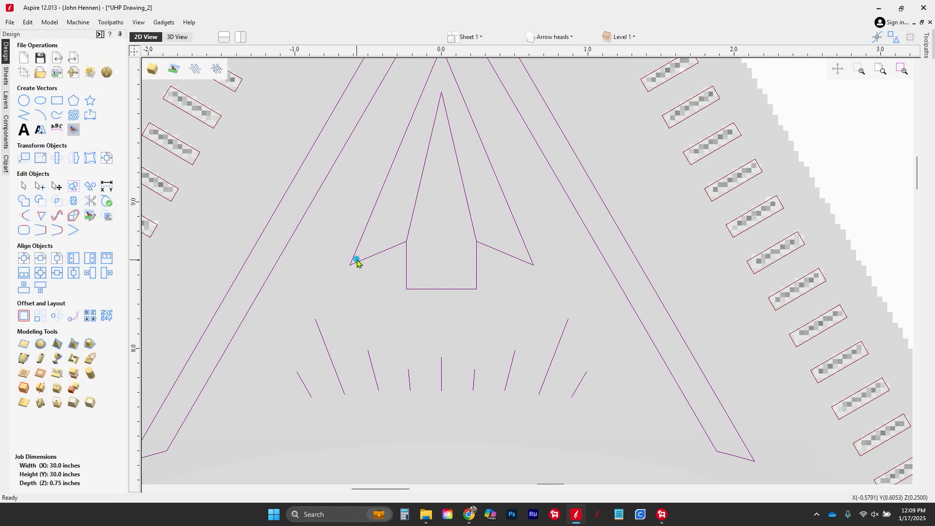
pyautogui.click(356, 262)
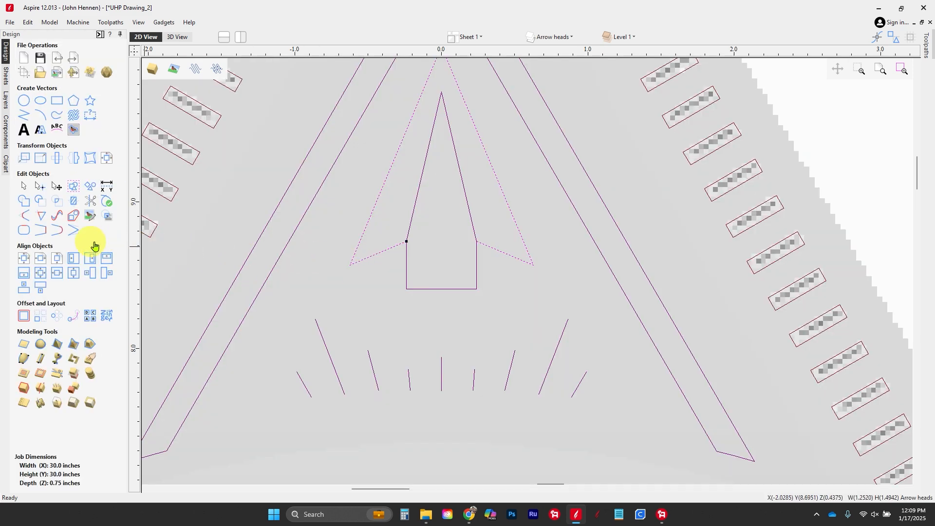
pyautogui.click(45, 217)
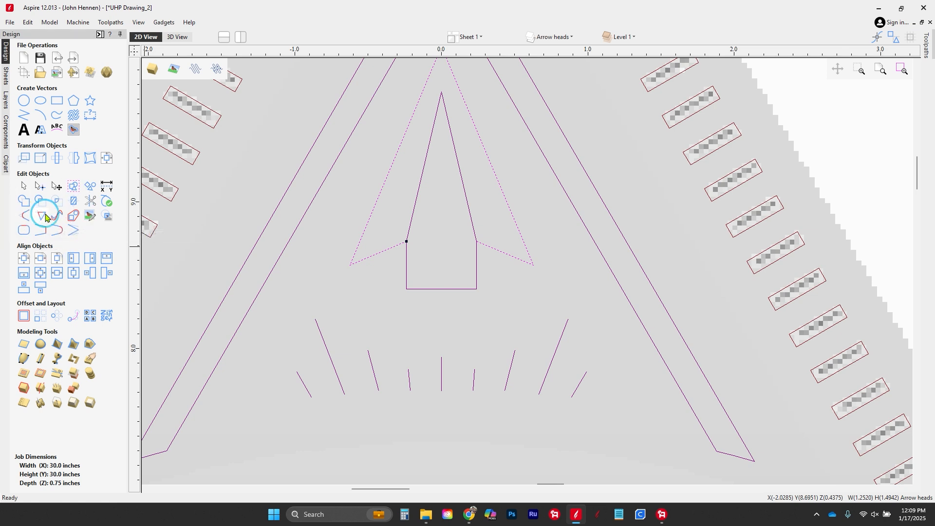
pyautogui.click(401, 248)
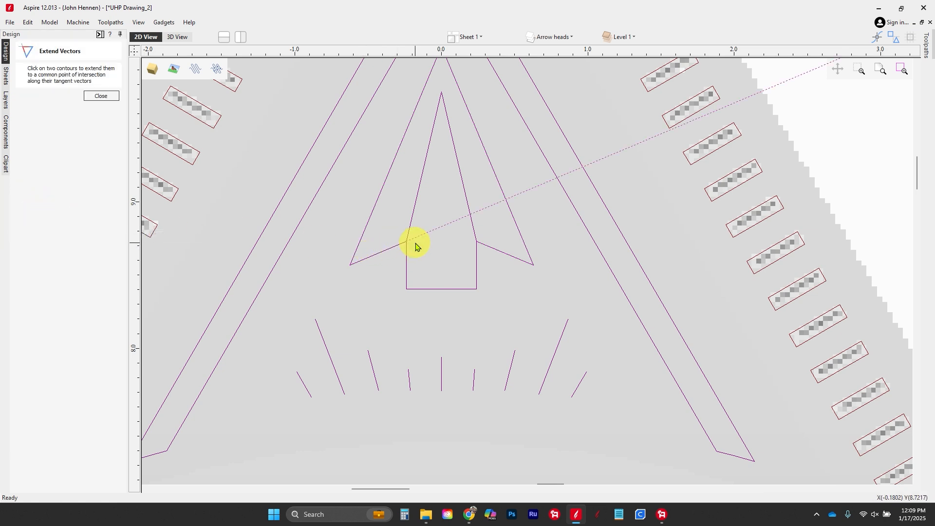
pyautogui.click(480, 243)
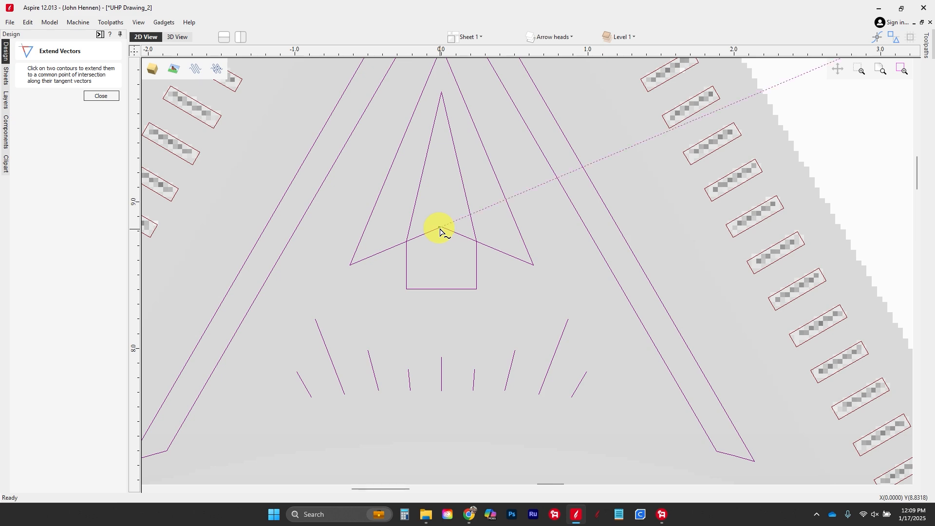
pyautogui.click(101, 95)
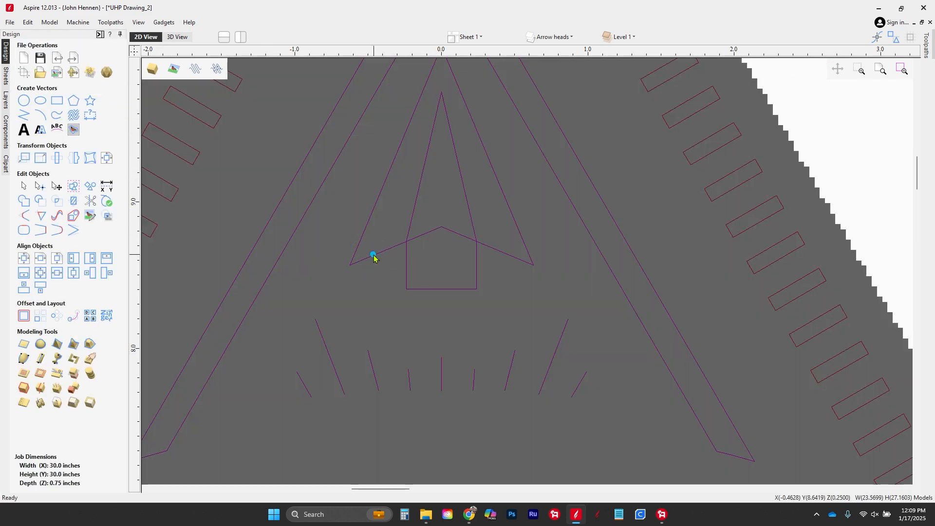
pyautogui.click(372, 256)
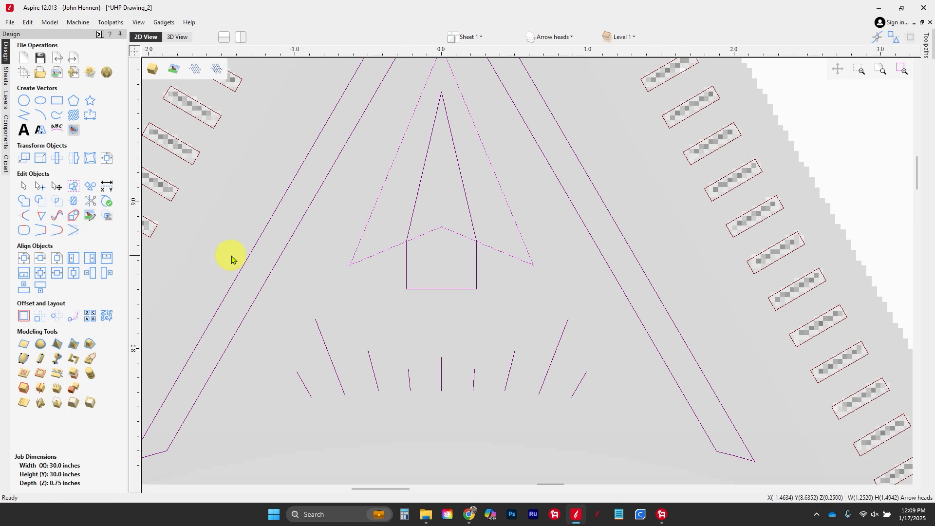
# Step: Examine the star's top point with the edited arrow vectors in the 3D view
pyautogui.scroll(-2, 344, 284)
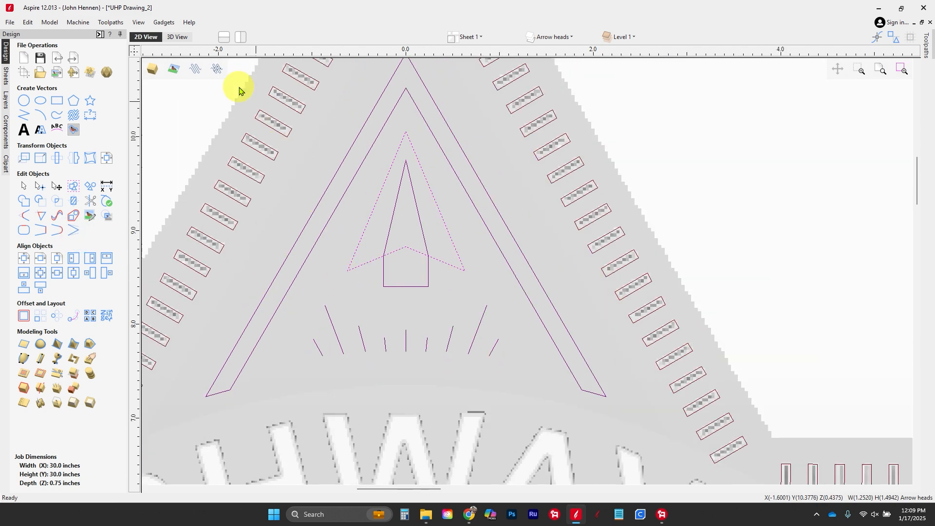
pyautogui.click(179, 38)
pyautogui.scroll(1, 463, 220)
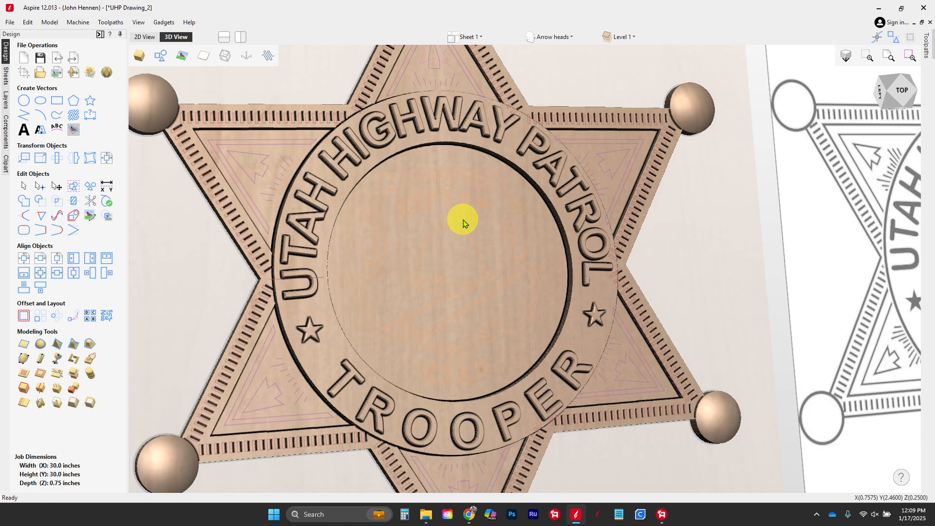
pyautogui.scroll(-3, 463, 220)
pyautogui.scroll(6, 457, 141)
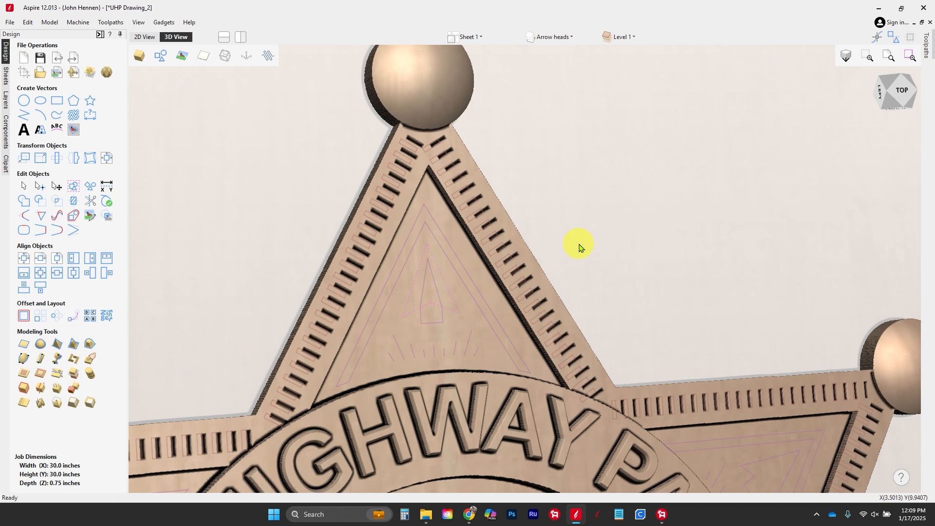
# Step: Split the top arrow's stem outline at its peak on the centre line to make two open halves
pyautogui.moveTo(706, 242); pyautogui.dragTo(548, 280)
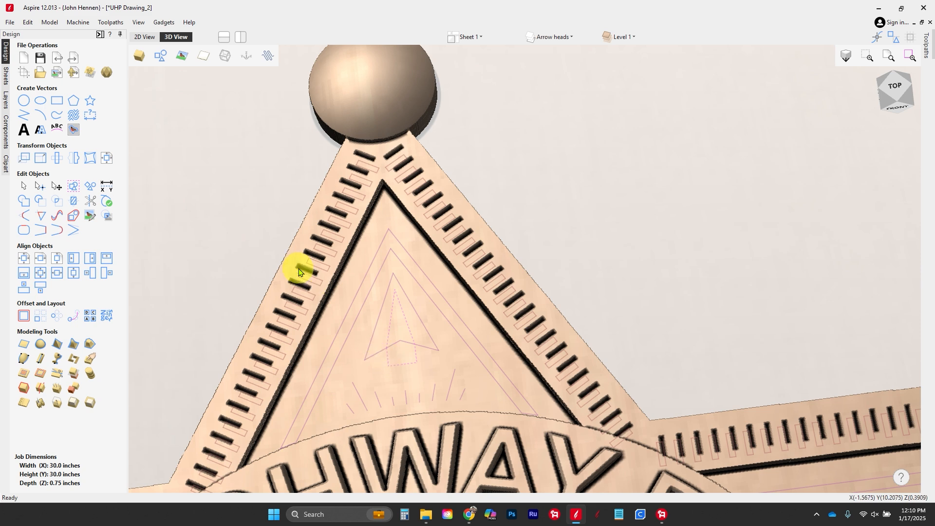
pyautogui.click(144, 37)
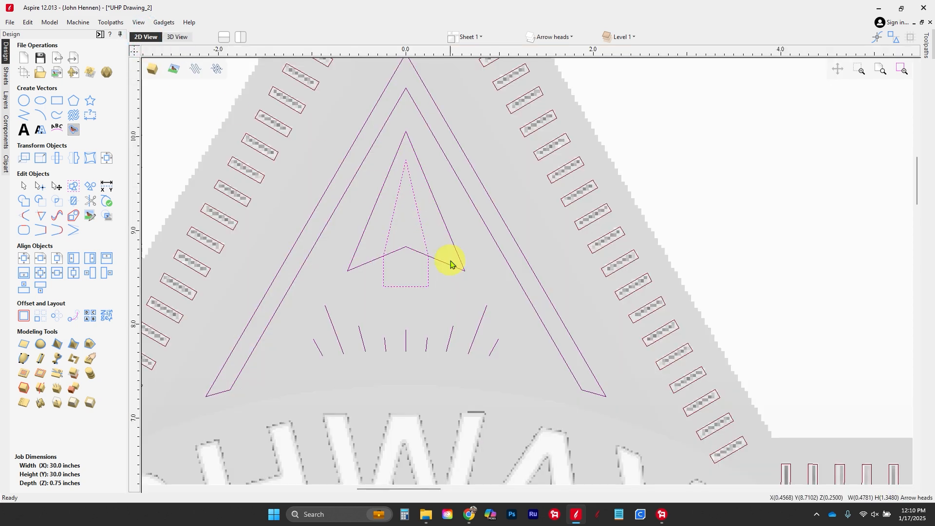
pyautogui.press('n')
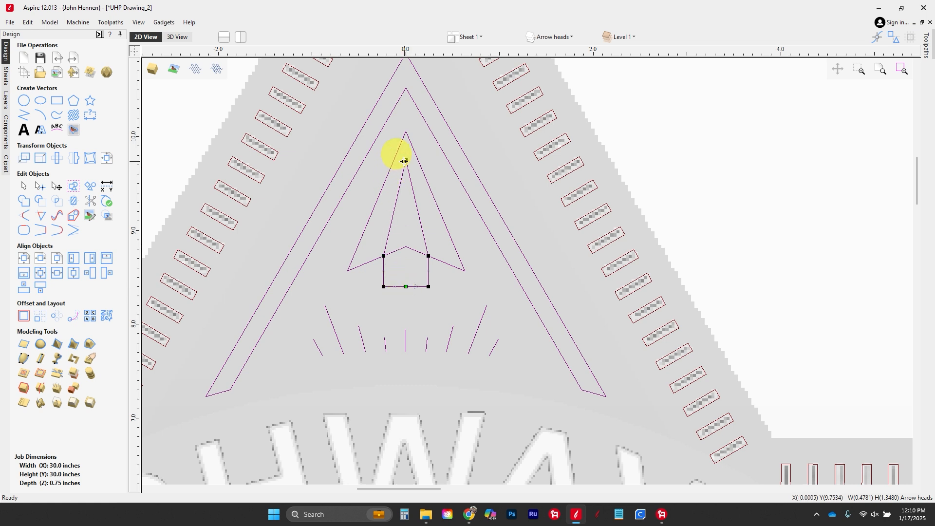
pyautogui.click(772, 192)
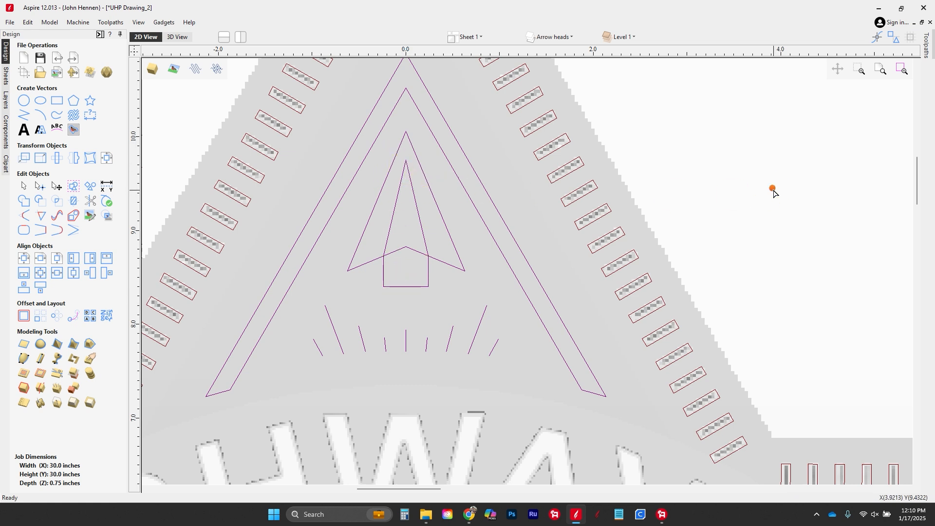
# Step: Create a turned shape from the right half of the arrow stem outline, rotated around its start-to-end line
pyautogui.click(424, 241)
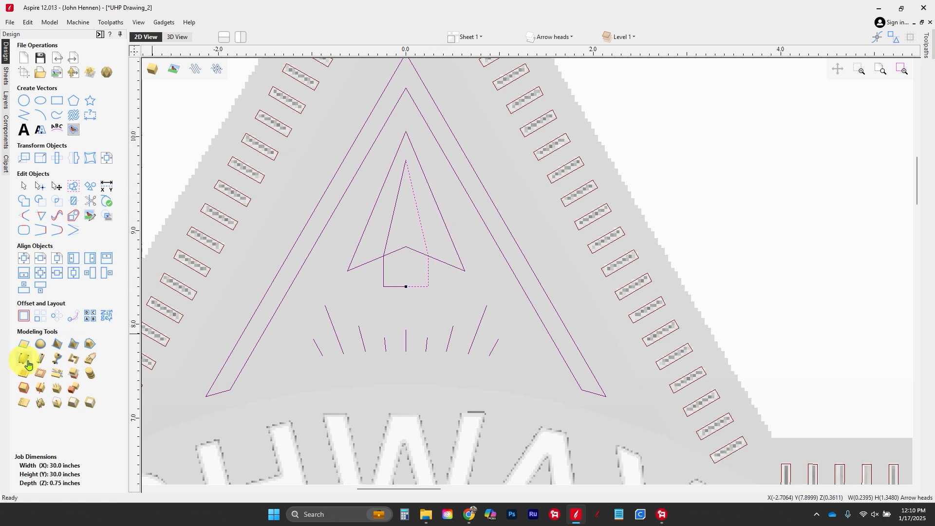
pyautogui.click(54, 365)
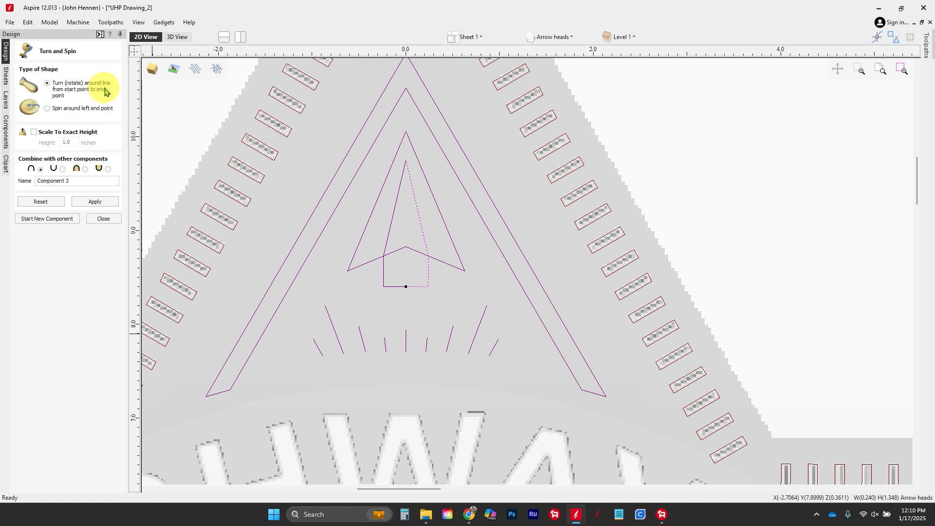
pyautogui.click(95, 202)
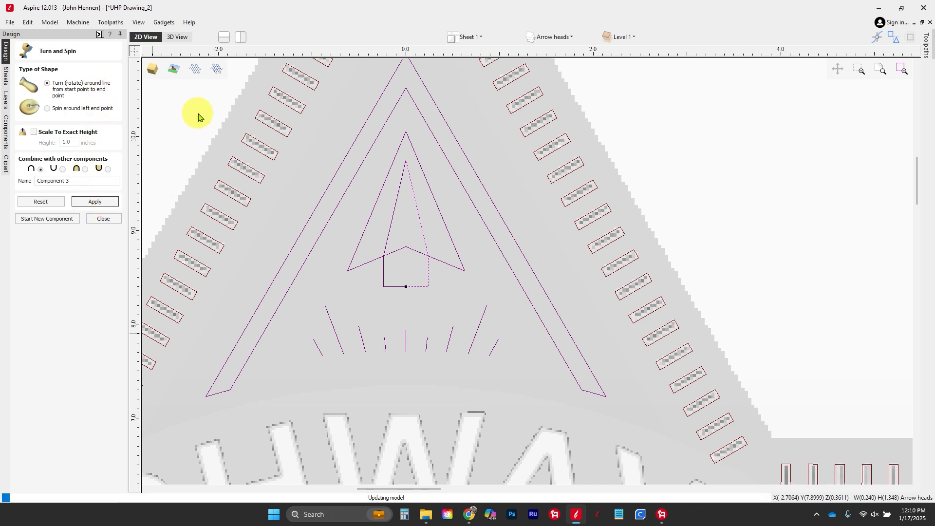
pyautogui.click(181, 40)
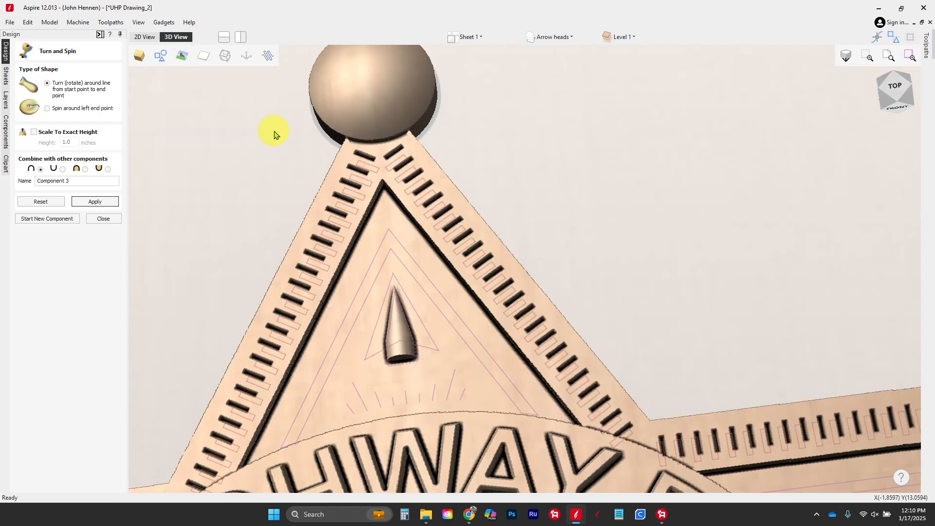
pyautogui.scroll(4, 407, 387)
pyautogui.moveTo(406, 388); pyautogui.dragTo(356, 329)
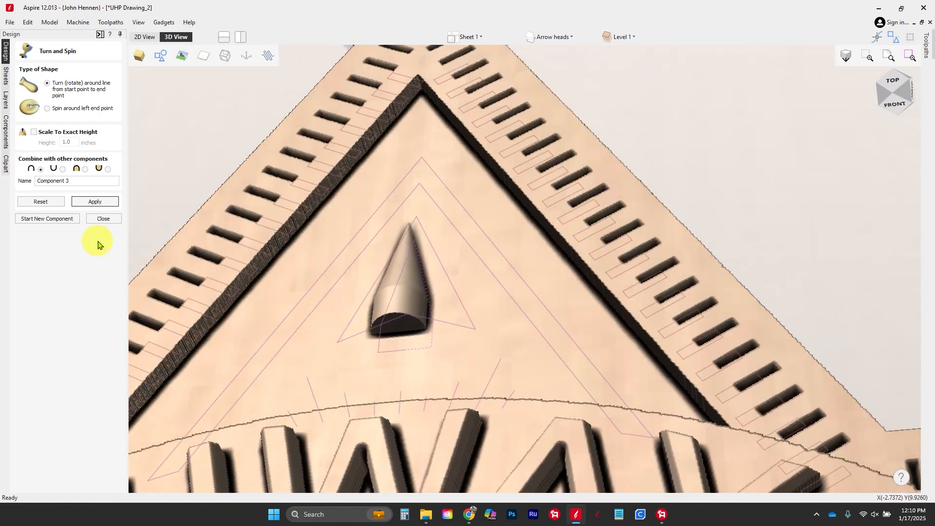
# Step: Scale the turned stem shape to an exact height of 0.1875 inches and finish the Turn and Spin
pyautogui.click(103, 219)
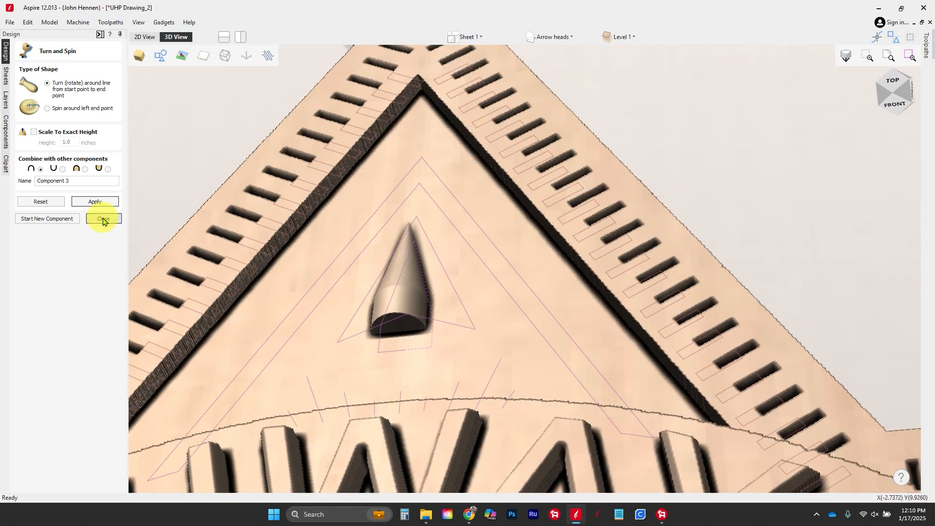
pyautogui.click(33, 132)
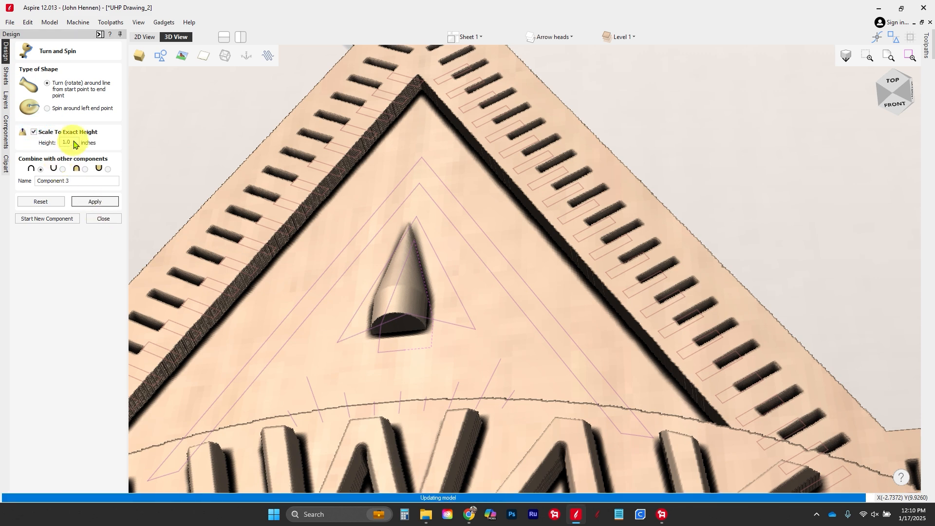
pyautogui.doubleClick(65, 142)
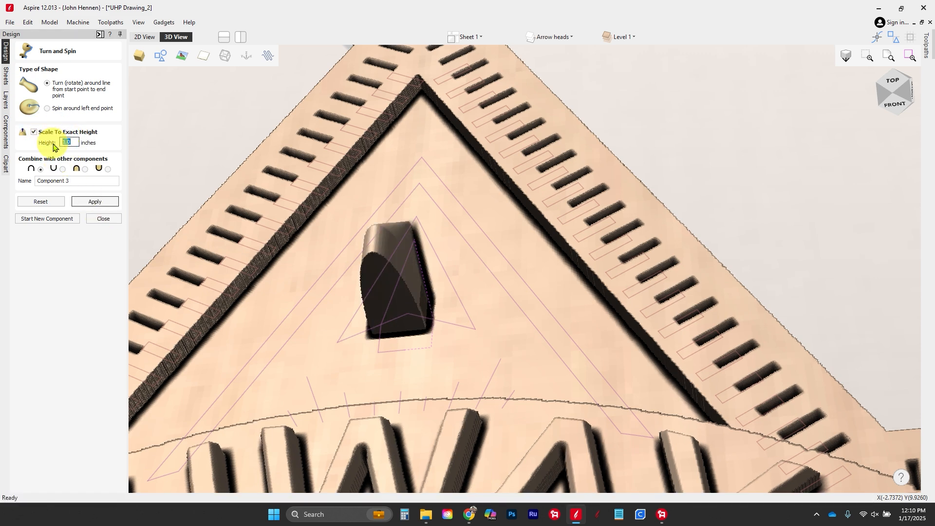
pyautogui.write('0.')
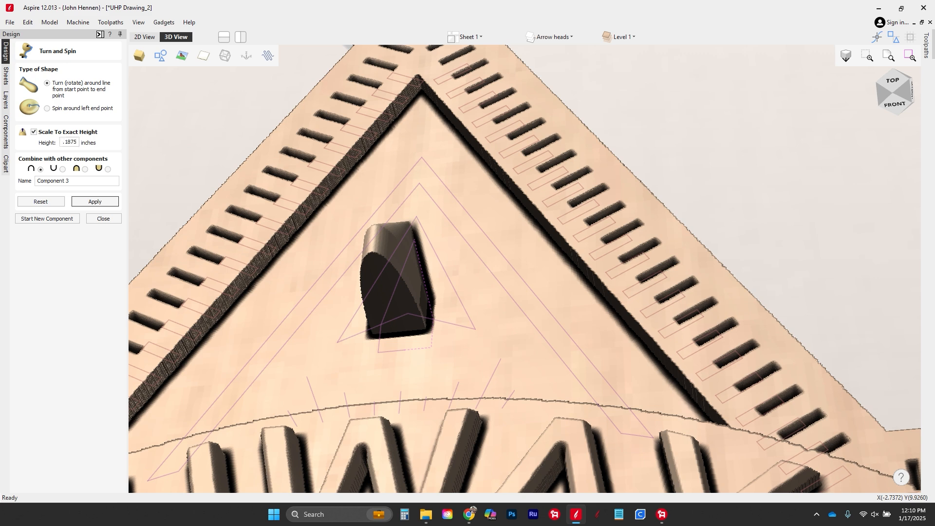
pyautogui.click(91, 202)
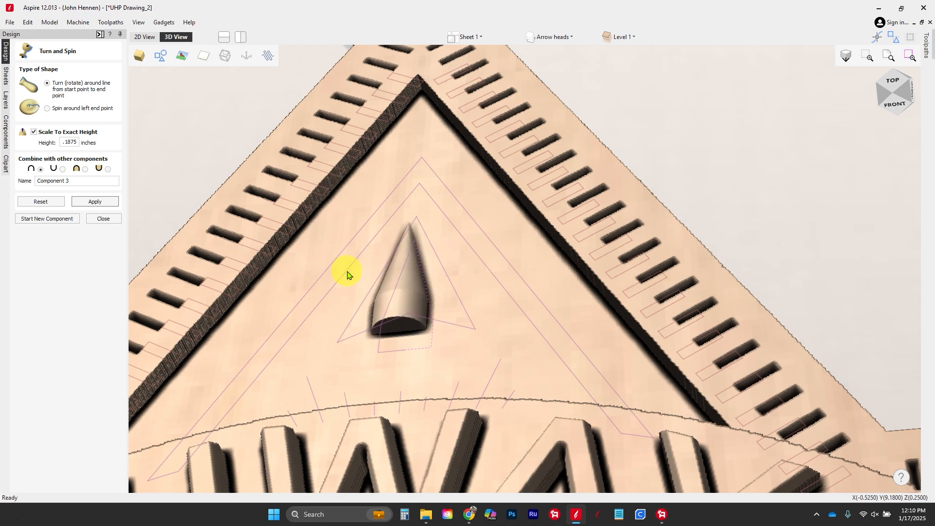
pyautogui.moveTo(457, 291); pyautogui.dragTo(309, 203)
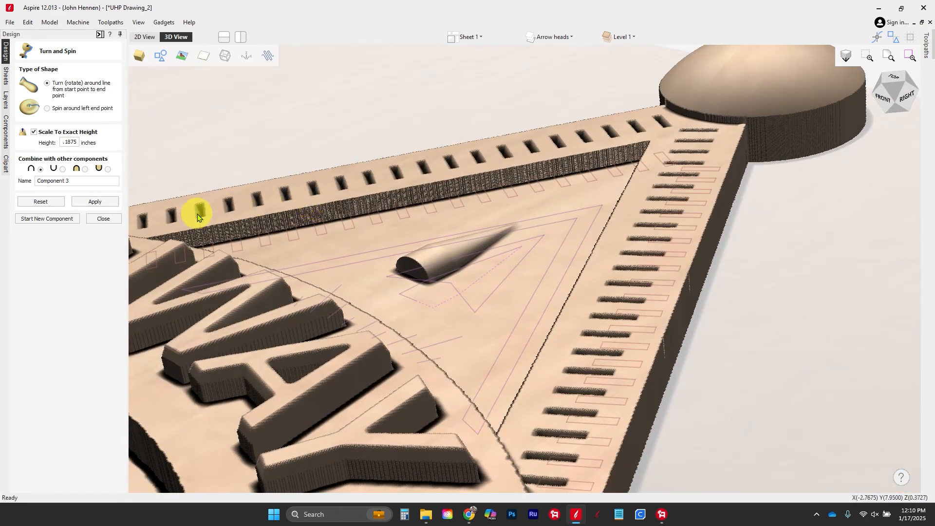
pyautogui.click(102, 218)
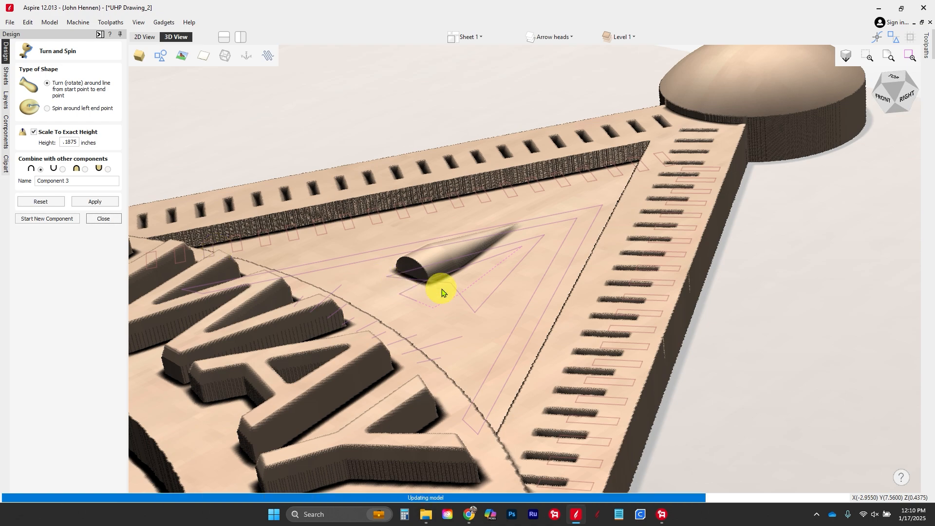
pyautogui.click(108, 218)
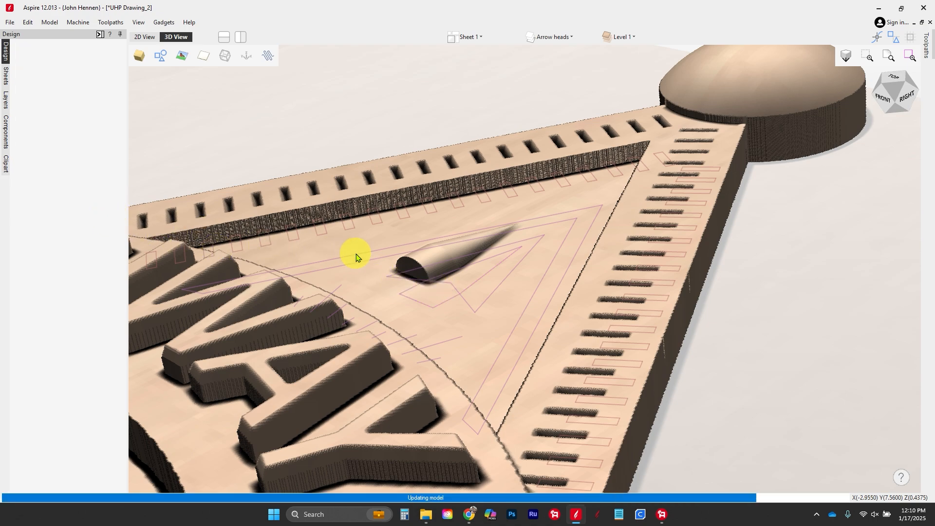
# Step: Create an angled shape from the top point's arrowhead outline with a 45° profile
pyautogui.moveTo(476, 314)
pyautogui.mouseDown()
pyautogui.moveTo(502, 339)
pyautogui.moveTo(633, 369)
pyautogui.moveTo(518, 338)
pyautogui.moveTo(607, 370)
pyautogui.moveTo(492, 312)
pyautogui.mouseUp()
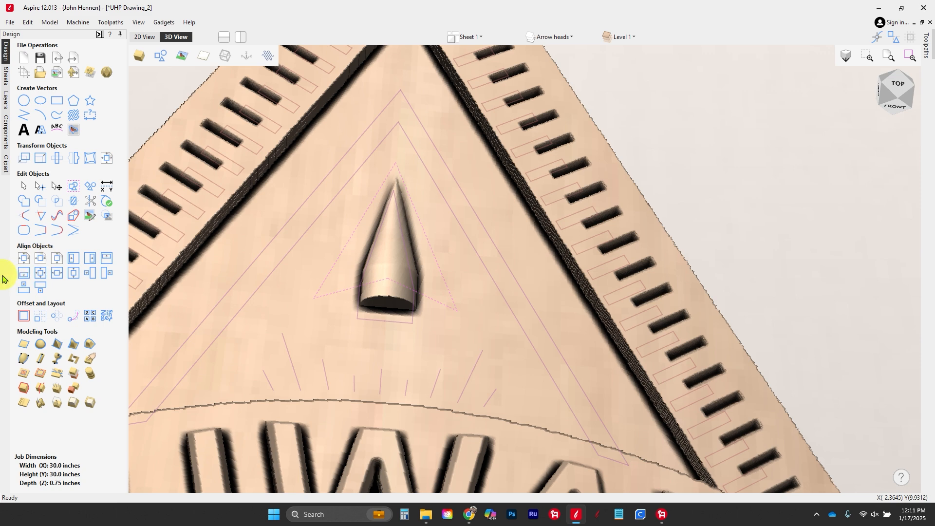
pyautogui.click(58, 348)
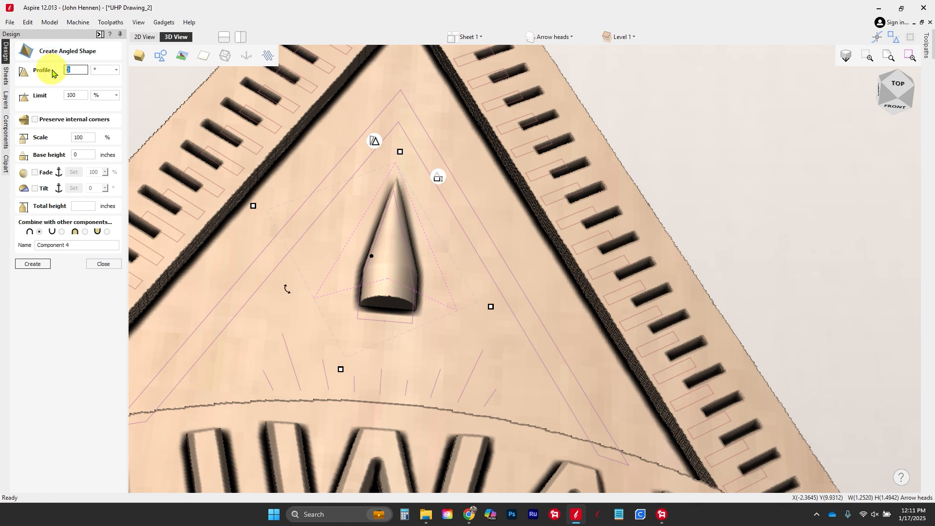
pyautogui.write('45')
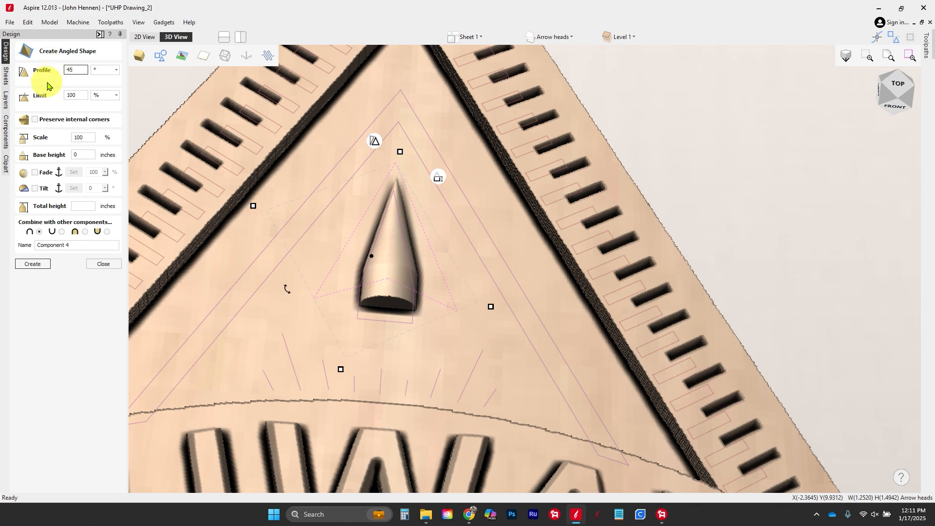
# Step: Limit the arrowhead shape's height to 0.25 inches
pyautogui.click(117, 96)
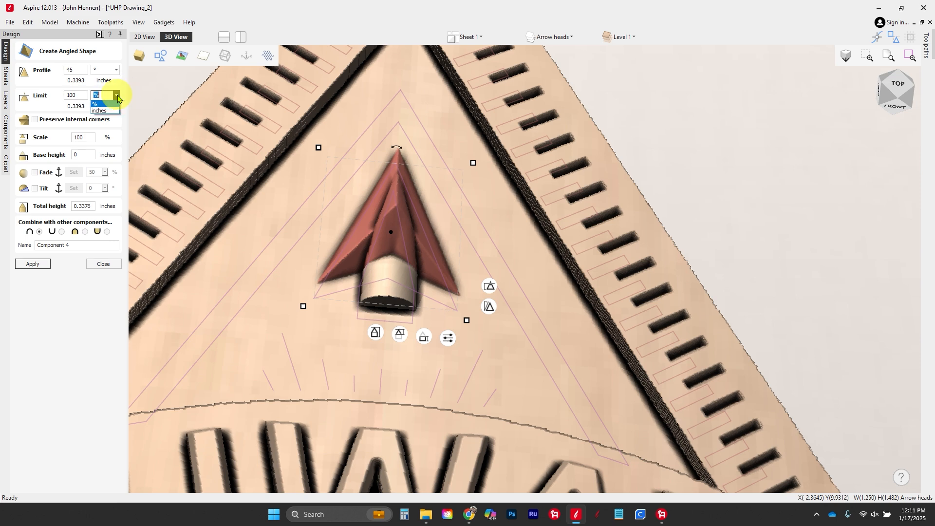
pyautogui.click(104, 111)
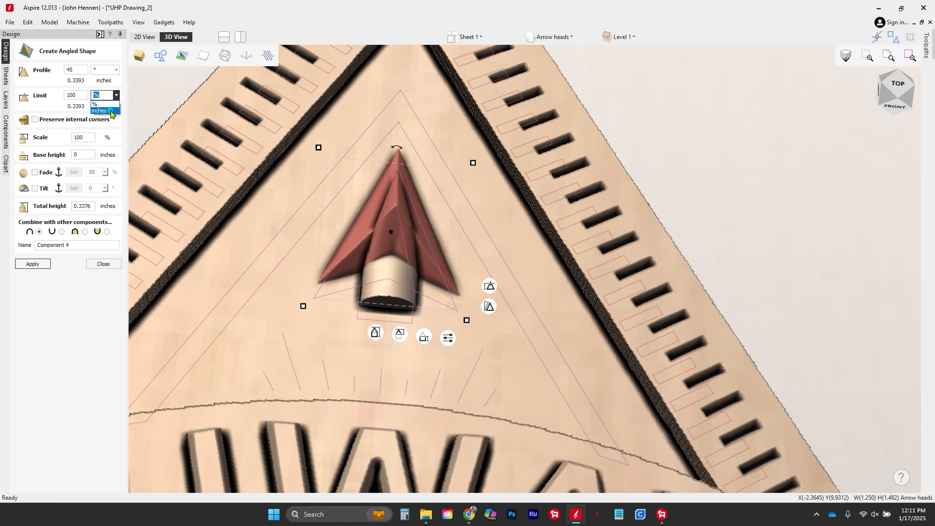
pyautogui.doubleClick(84, 97)
pyautogui.write('0.25')
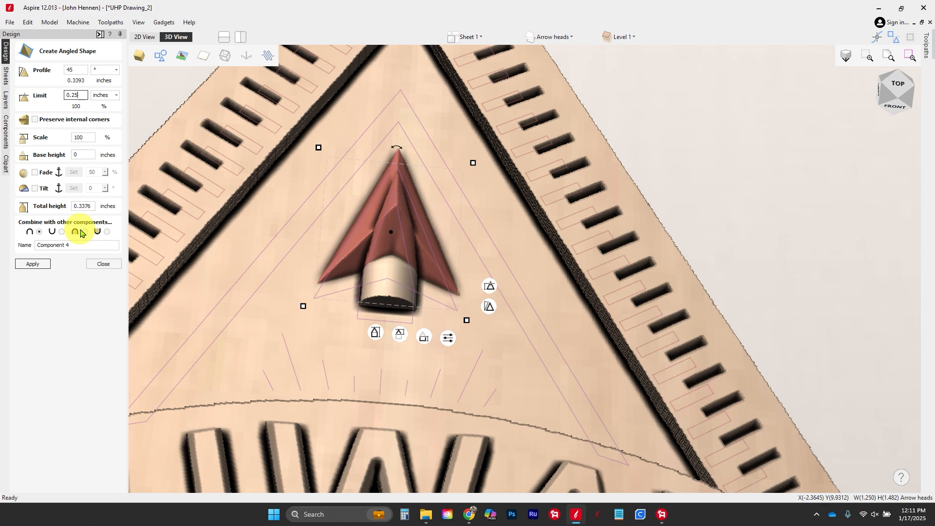
pyautogui.click(96, 265)
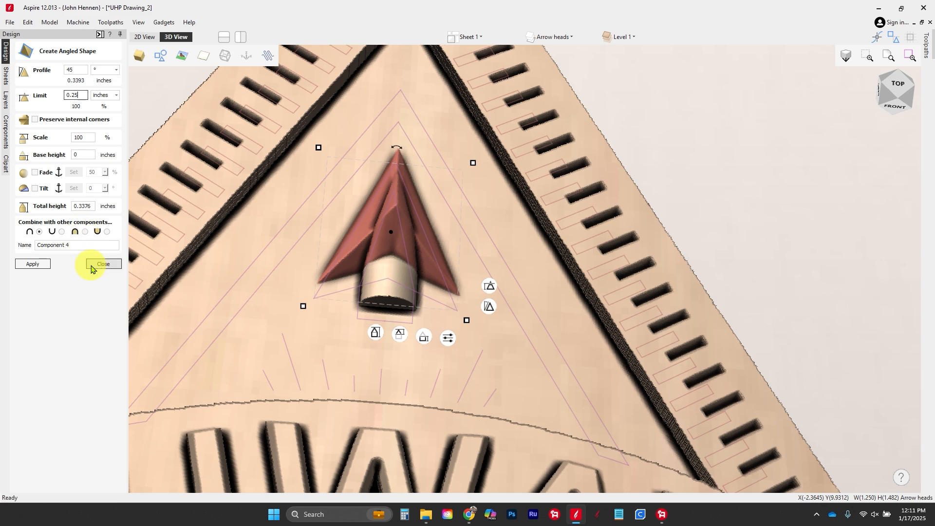
pyautogui.click(31, 264)
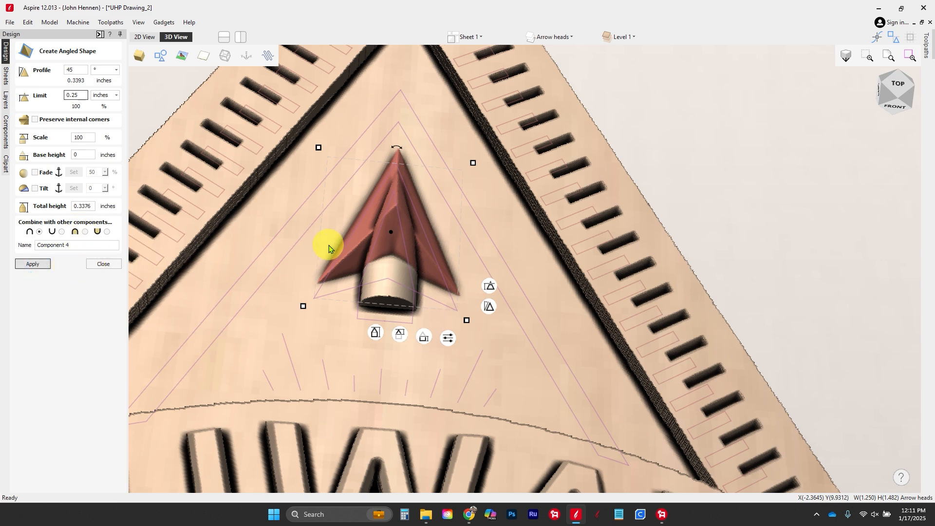
pyautogui.moveTo(386, 228); pyautogui.dragTo(257, 237)
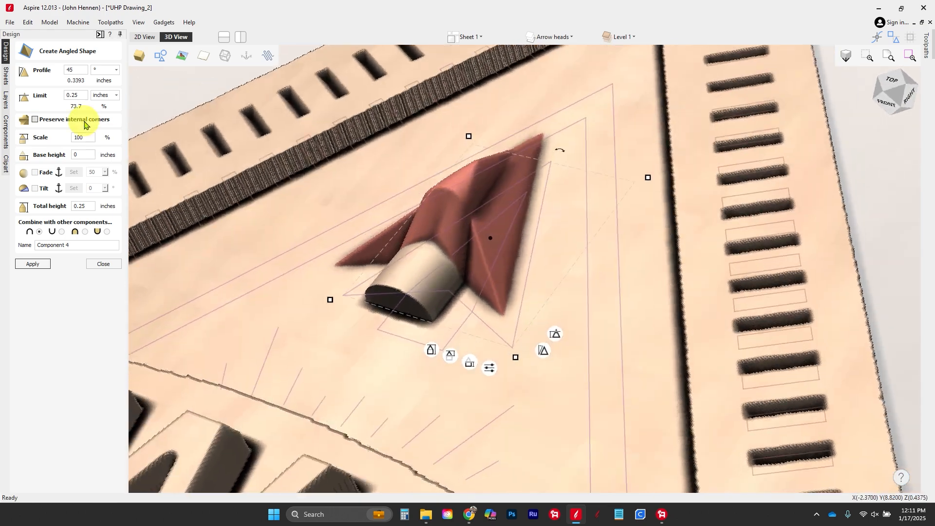
# Step: Set the arrowhead shape's profile angle to 60°
pyautogui.click(75, 71)
pyautogui.moveTo(75, 71); pyautogui.dragTo(47, 78)
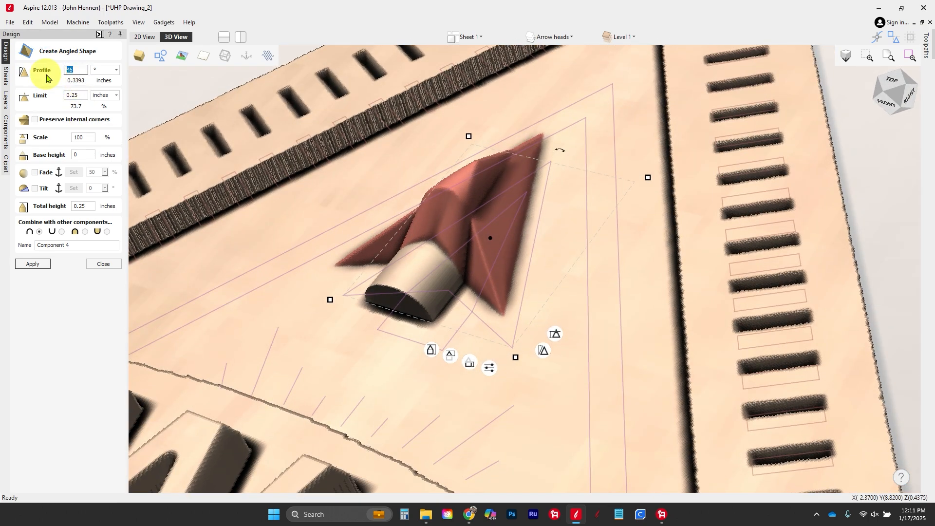
pyautogui.write('60')
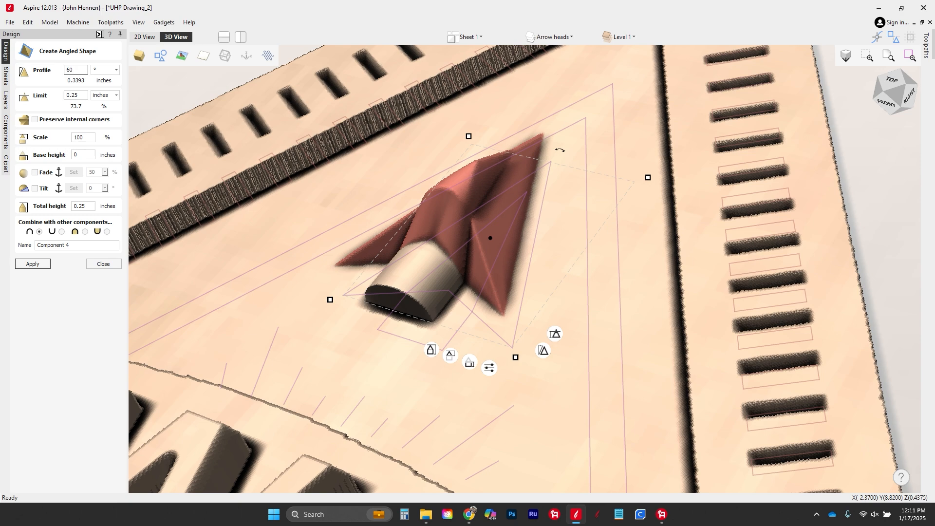
pyautogui.press('Tab')
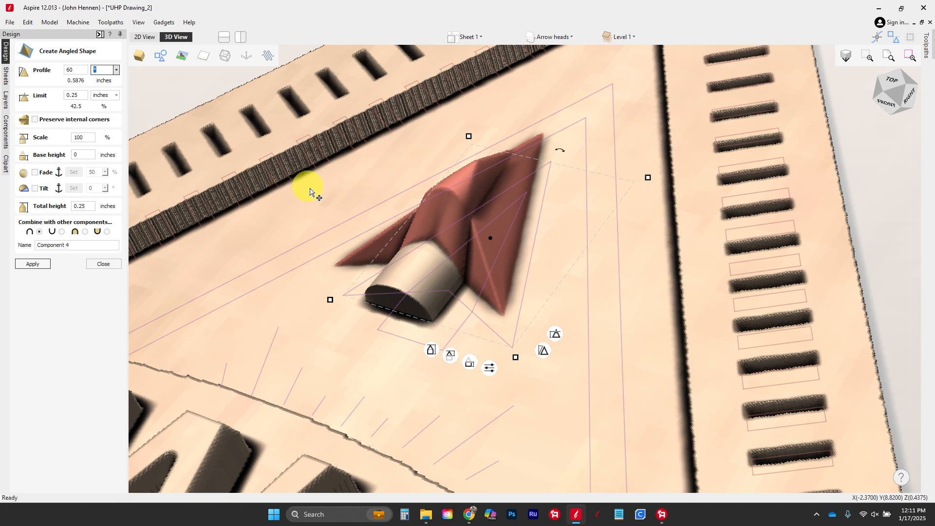
pyautogui.moveTo(430, 243); pyautogui.dragTo(530, 341)
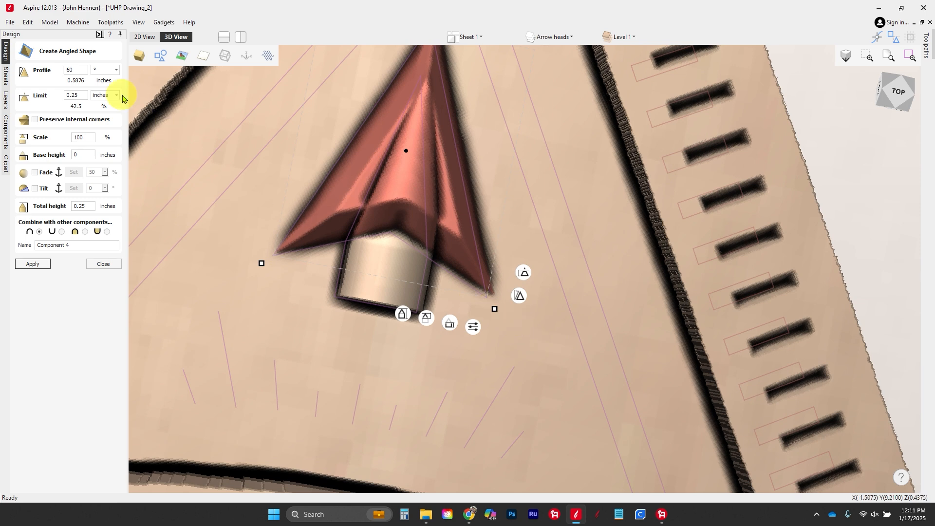
# Step: Set the arrowhead shape's profile angle to 75° and inspect the steeper sides against the stem
pyautogui.doubleClick(71, 69)
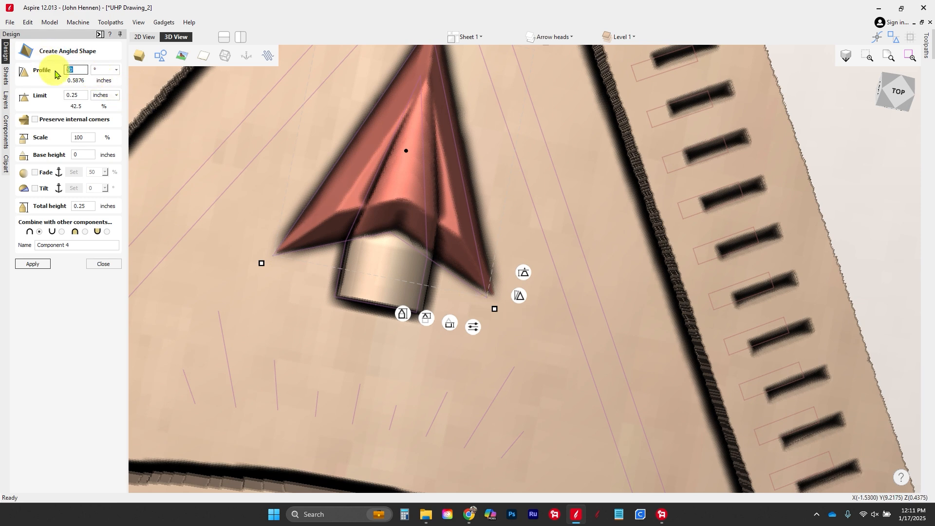
pyautogui.write('75')
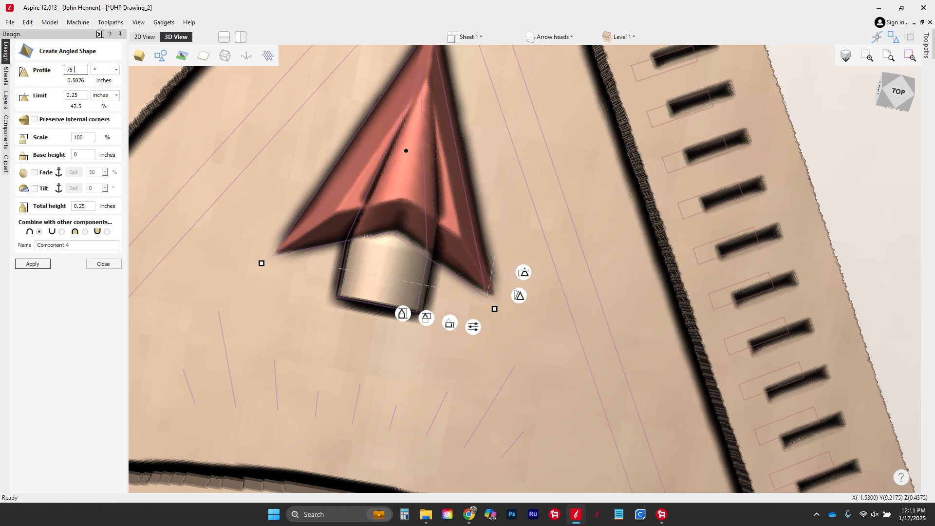
pyautogui.click(30, 263)
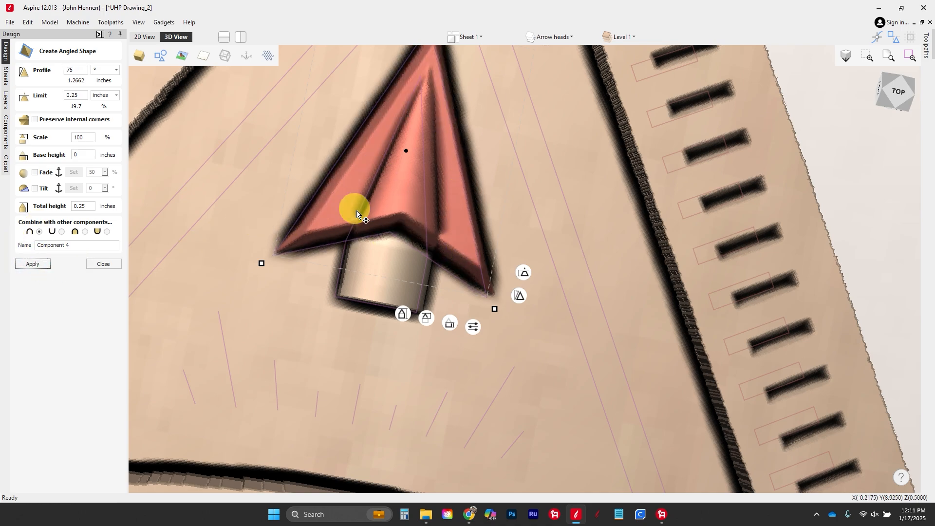
pyautogui.scroll(-1, 348, 228)
pyautogui.moveTo(337, 251); pyautogui.dragTo(267, 213)
pyautogui.press('ctrl')
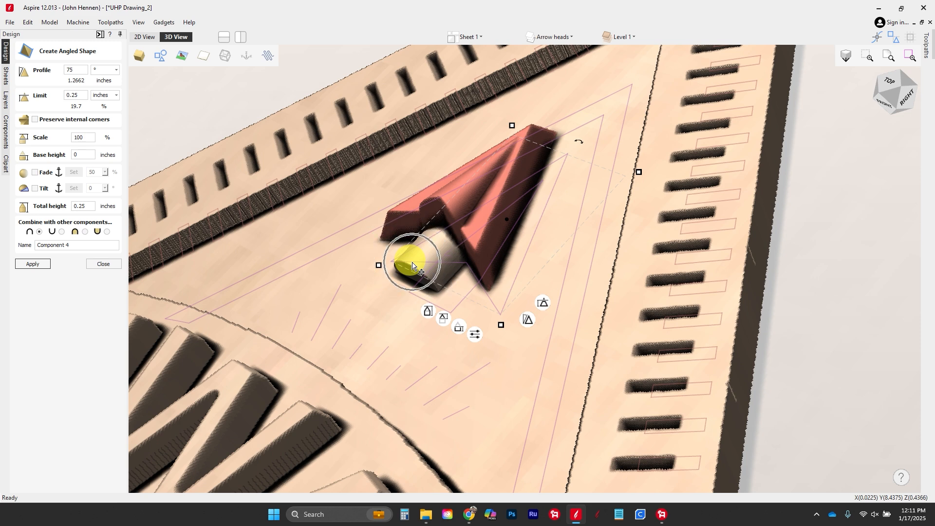
# Step: Limit the arrowhead shape's height to 0.125 inches and finish the angled shape
pyautogui.doubleClick(74, 95)
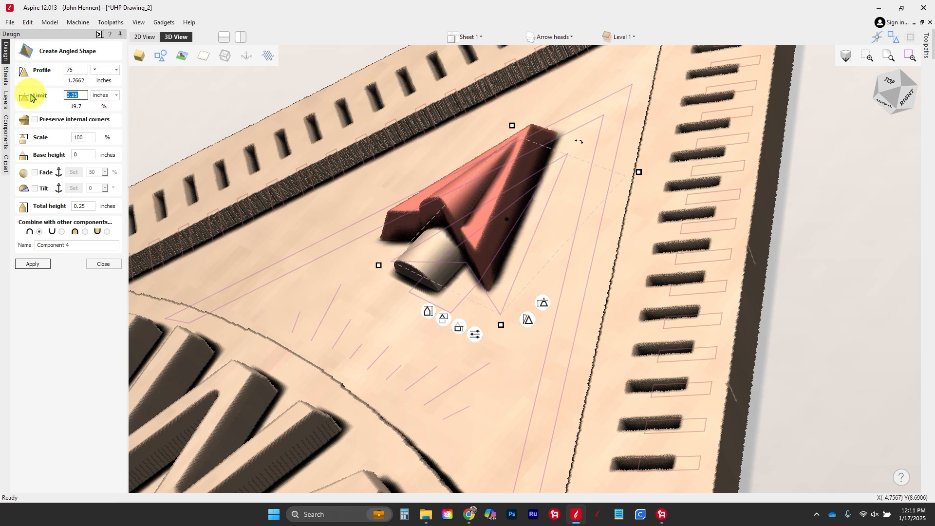
pyautogui.write('0')
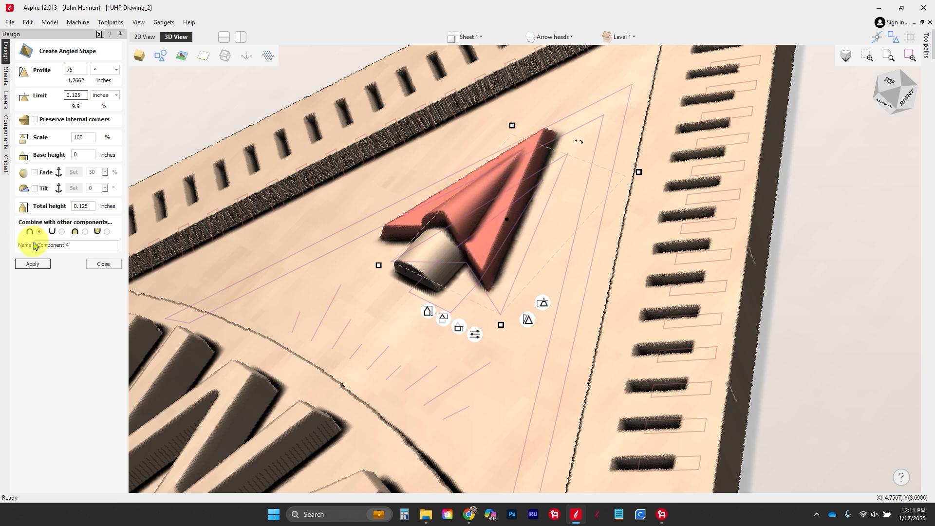
pyautogui.click(112, 262)
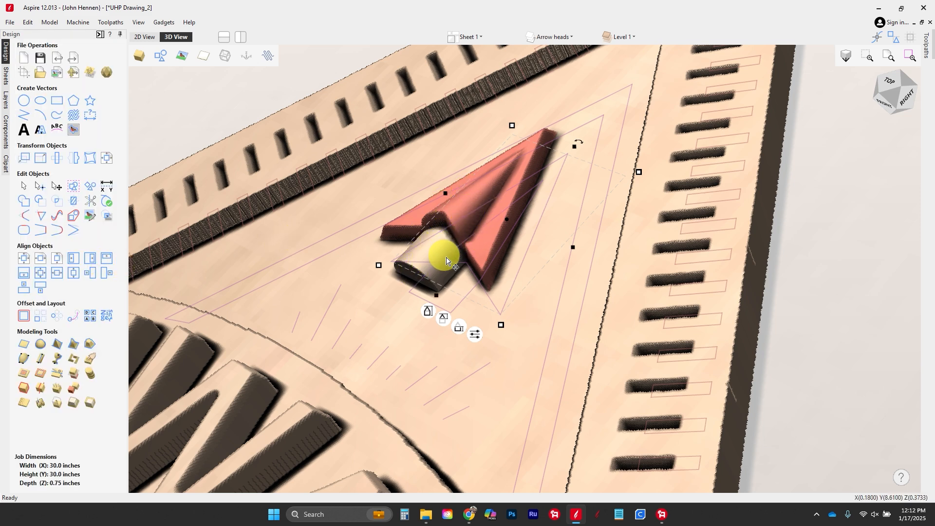
pyautogui.press('ctrl')
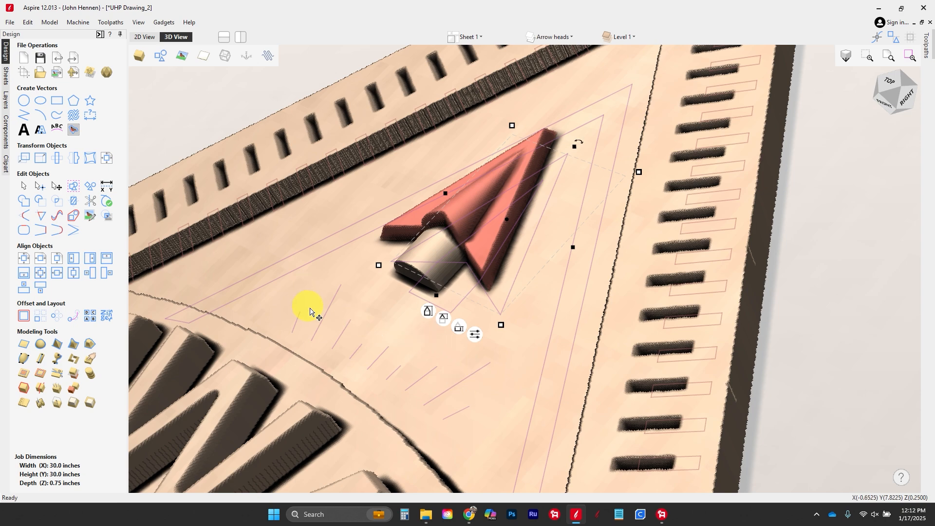
pyautogui.moveTo(318, 336); pyautogui.dragTo(431, 347)
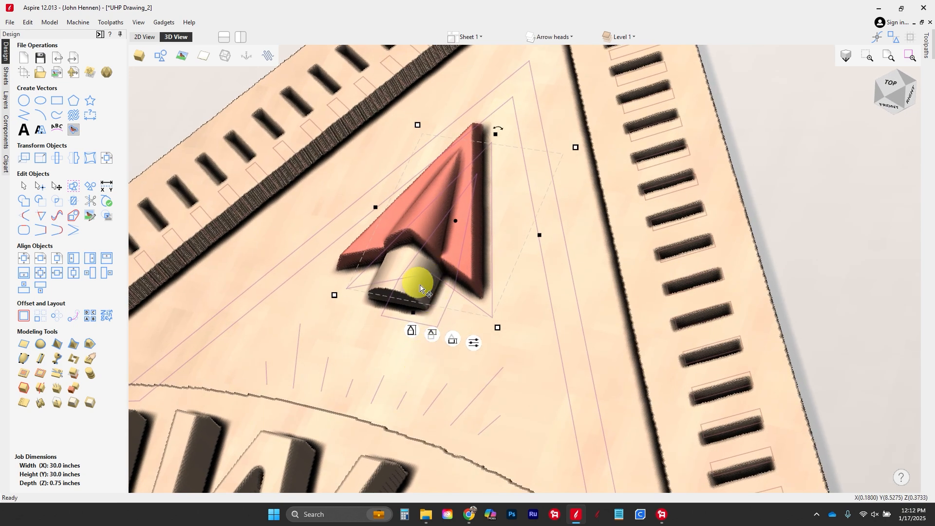
pyautogui.press('ctrl')
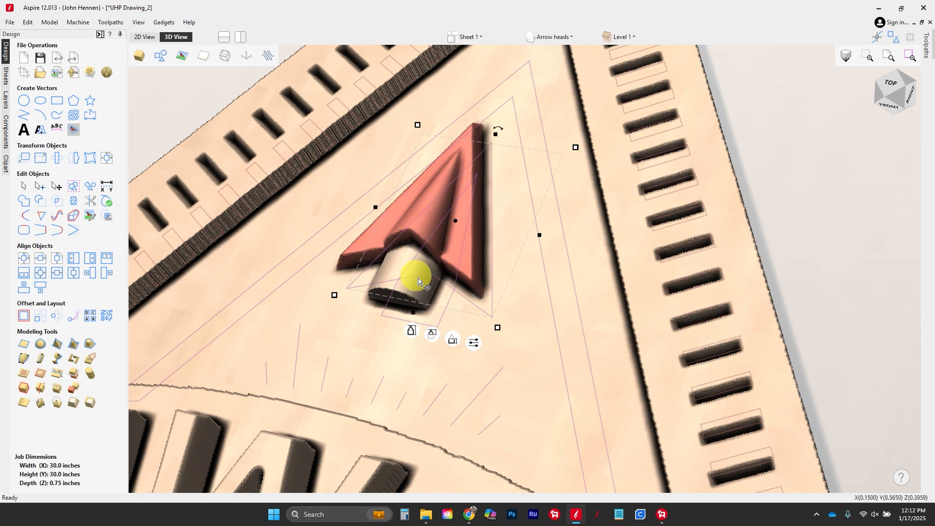
pyautogui.press('ctrl')
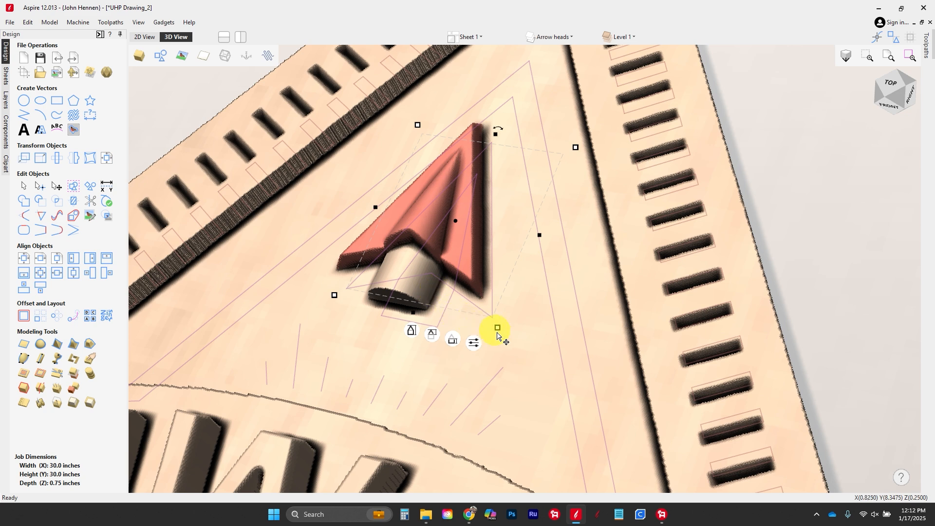
pyautogui.press('ctrl')
pyautogui.press('ctrl')
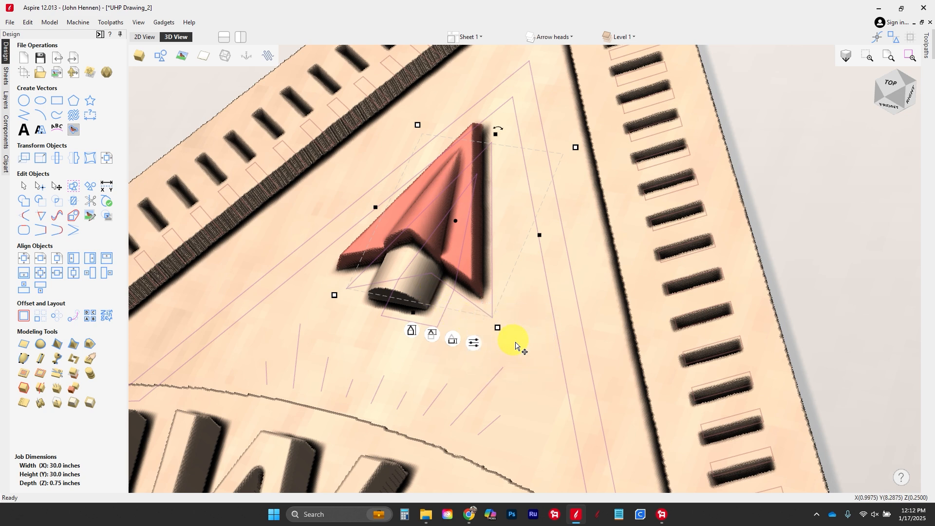
# Step: Insert a new component level and name it Arrow and points
pyautogui.click(4, 129)
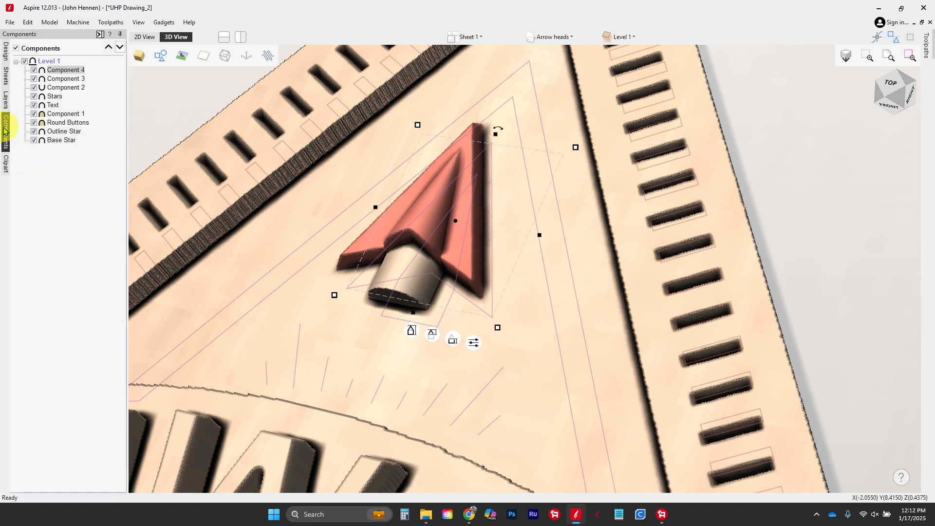
pyautogui.click(49, 61)
pyautogui.rightClick(49, 62)
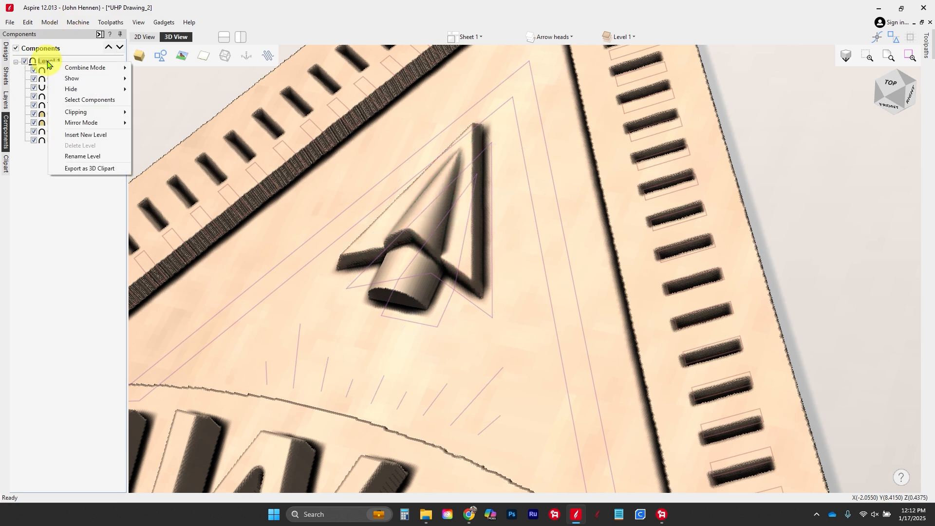
pyautogui.click(104, 135)
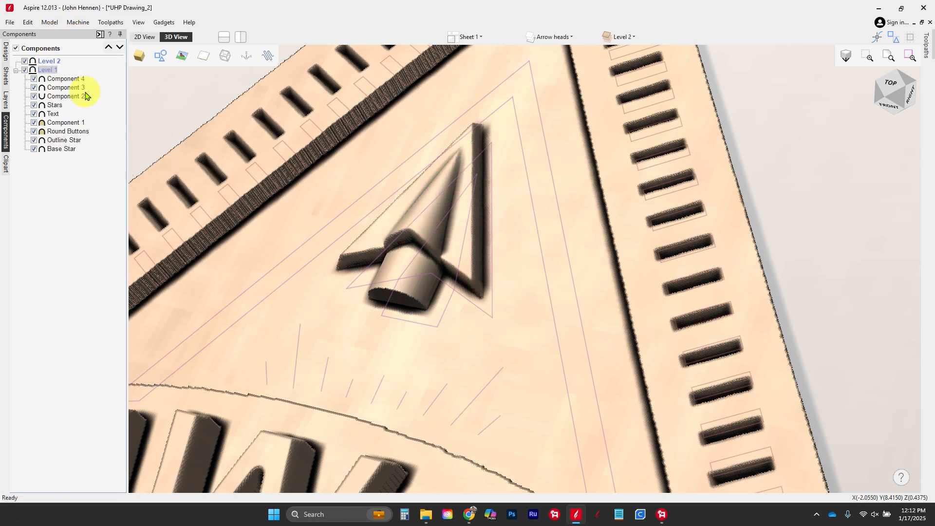
pyautogui.click(58, 62)
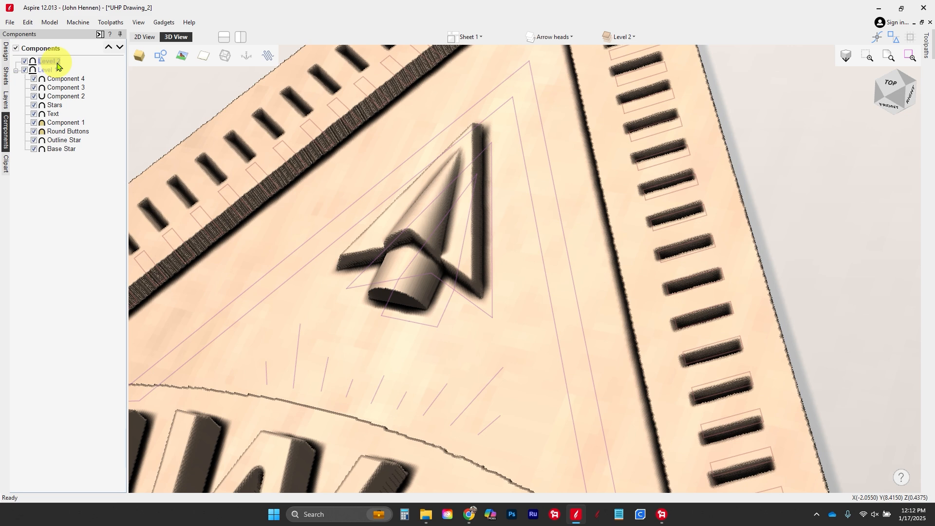
pyautogui.click(58, 63)
pyautogui.moveTo(62, 61); pyautogui.dragTo(25, 67)
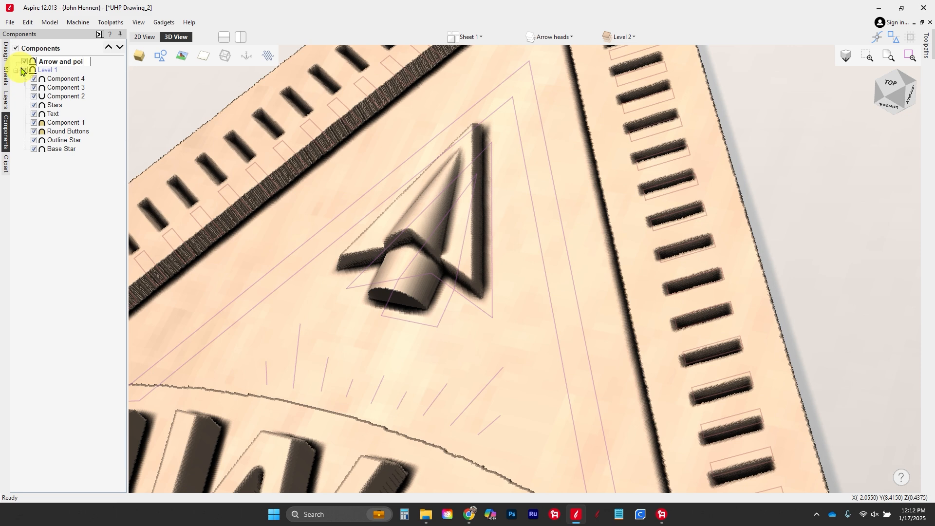
pyautogui.click(27, 195)
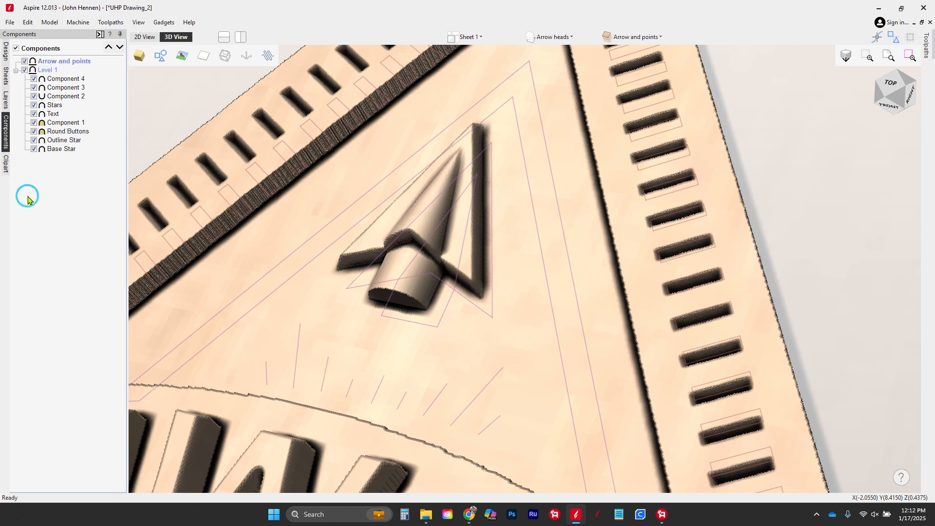
# Step: Move Component 4 and Component 3 from Level 1 into the Arrow and points level
pyautogui.click(52, 63)
pyautogui.click(58, 80)
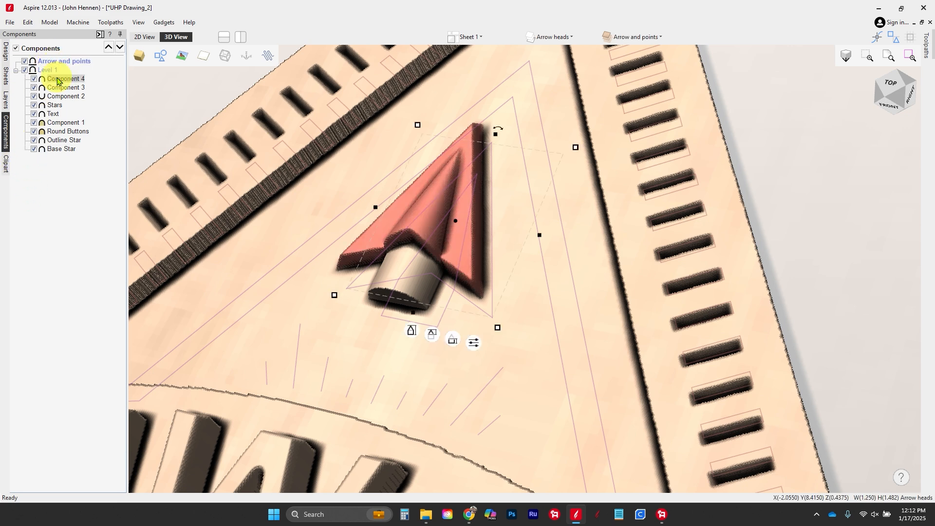
pyautogui.keyDown('ctrl'); pyautogui.click(64, 88); pyautogui.keyUp('ctrl')
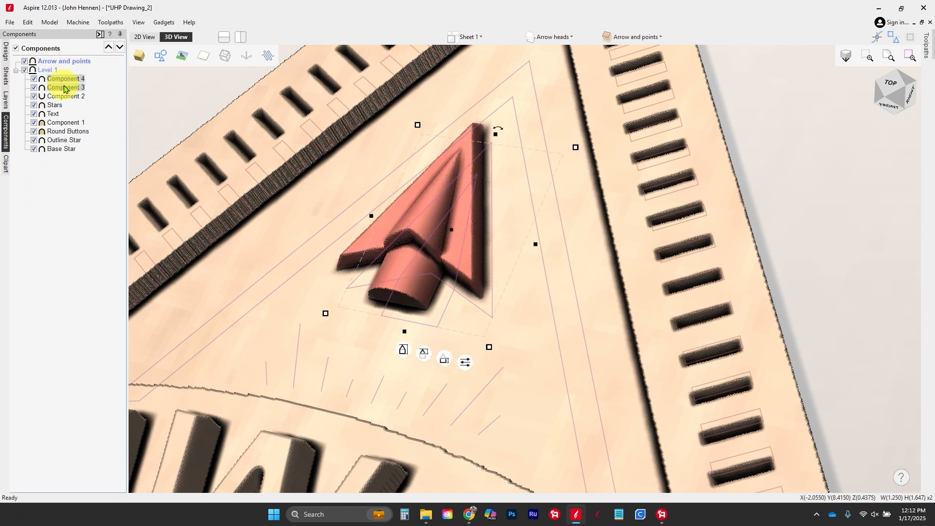
pyautogui.moveTo(64, 88); pyautogui.dragTo(55, 62)
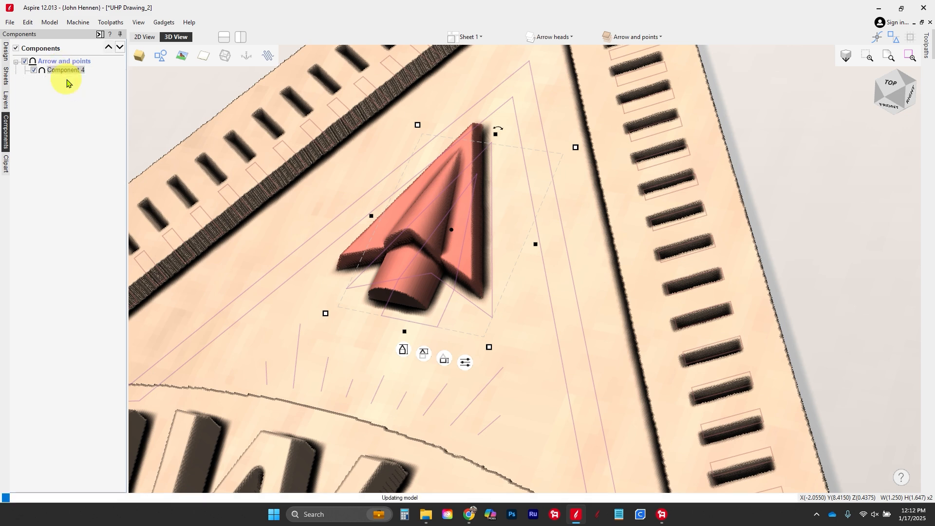
# Step: Rename Component 3 in the Arrow and points level as Arrow Shaft
pyautogui.click(67, 79)
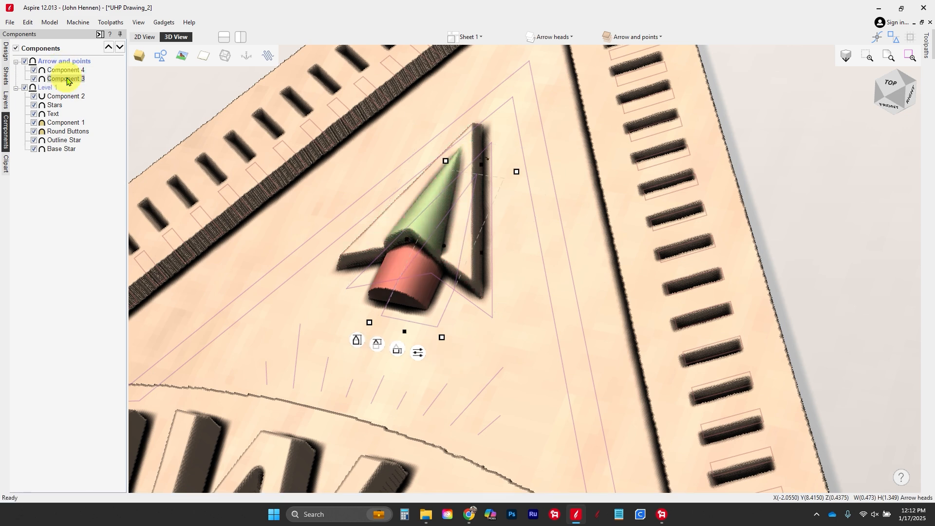
pyautogui.rightClick(67, 79)
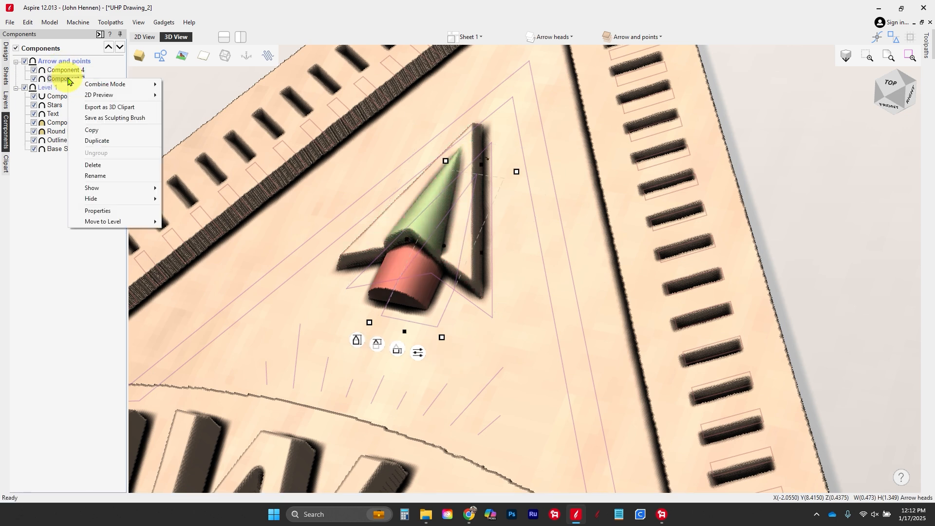
pyautogui.click(105, 173)
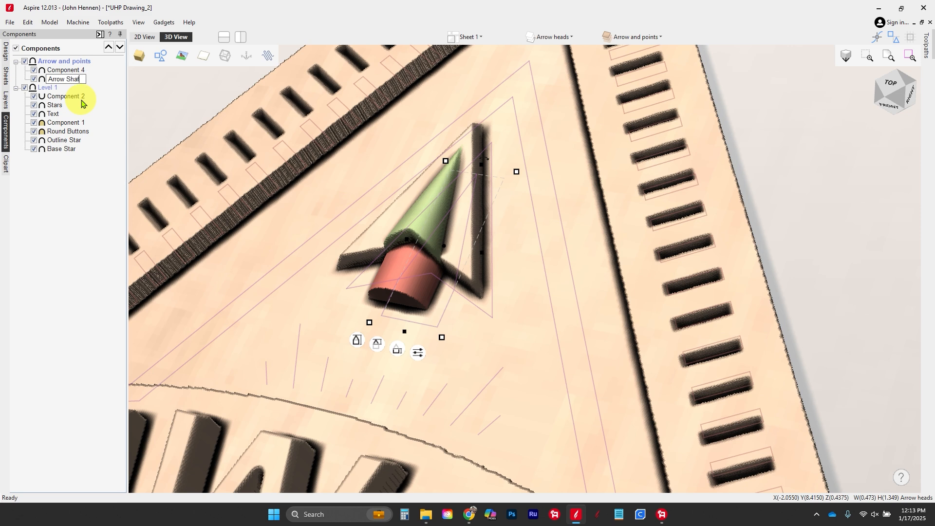
pyautogui.press('Return')
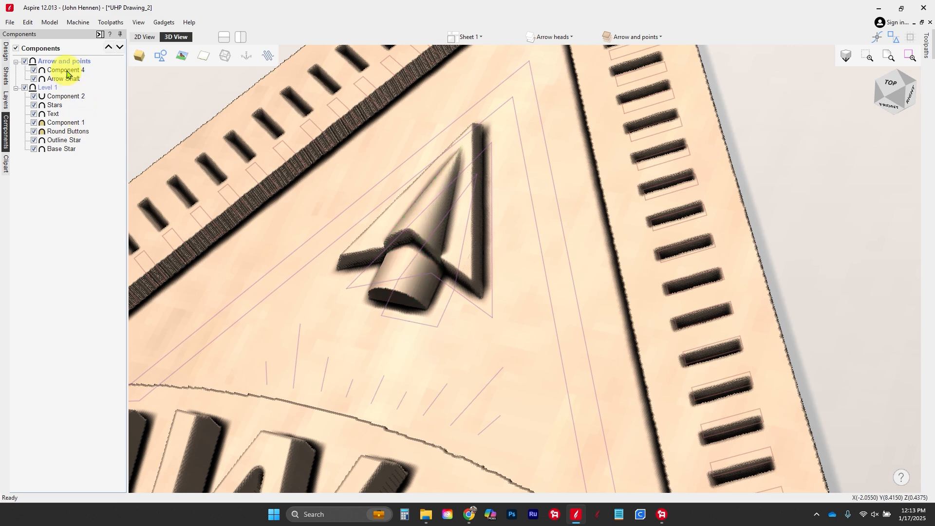
# Step: Rename Component 4 in the Arrow and points level as Arrow Head
pyautogui.click(68, 72)
pyautogui.click(67, 71)
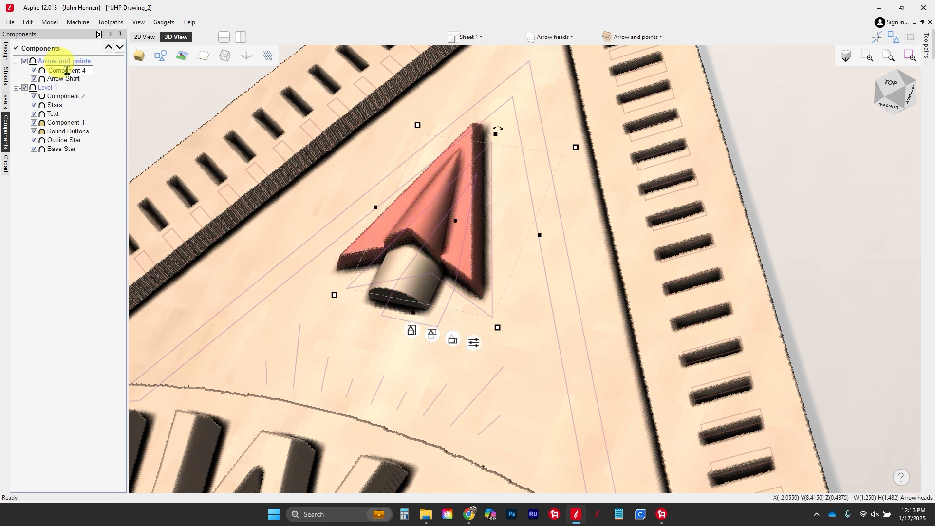
pyautogui.write('Arrow Head')
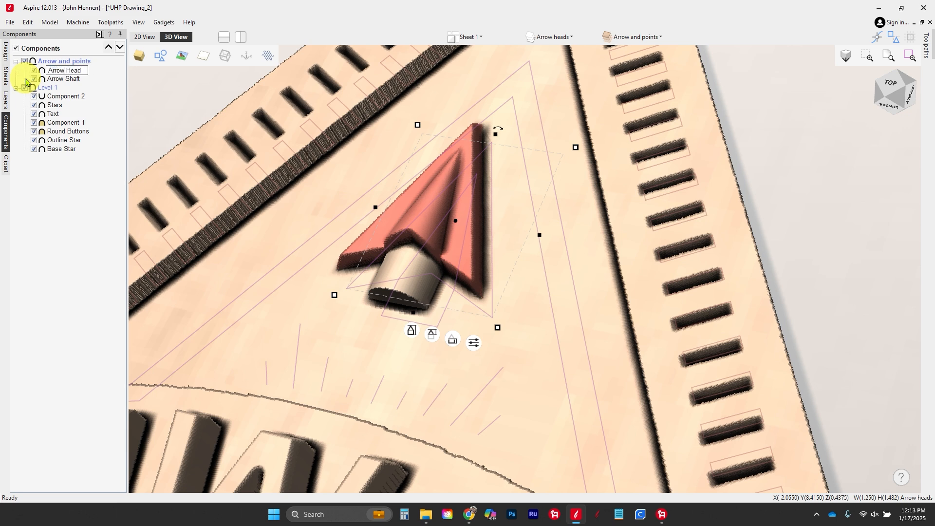
pyautogui.click(19, 221)
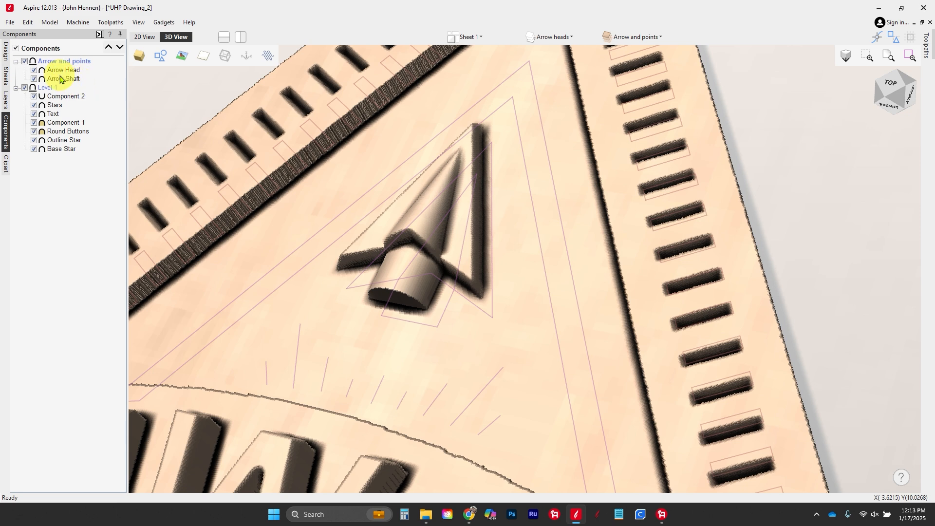
# Step: Rename Level 1 as Base Level
pyautogui.click(44, 91)
pyautogui.rightClick(45, 90)
pyautogui.moveTo(87, 150)
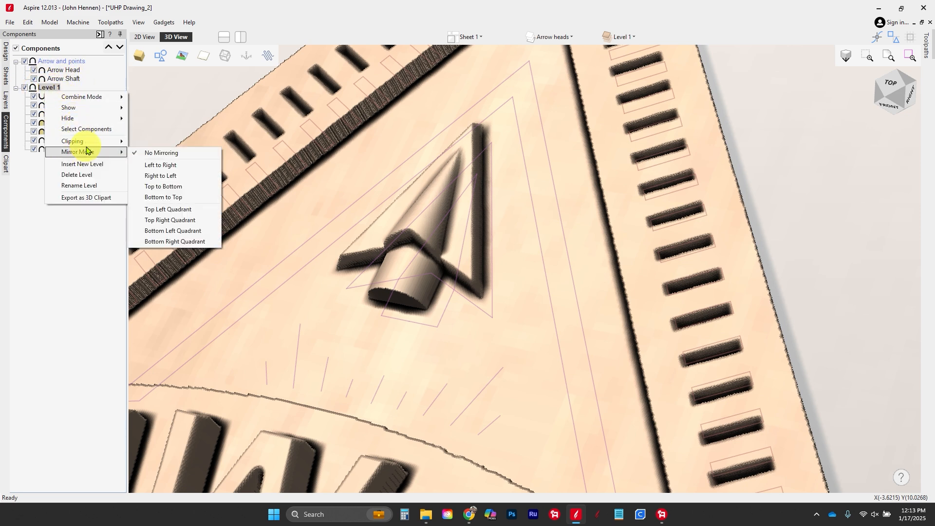
pyautogui.click(93, 186)
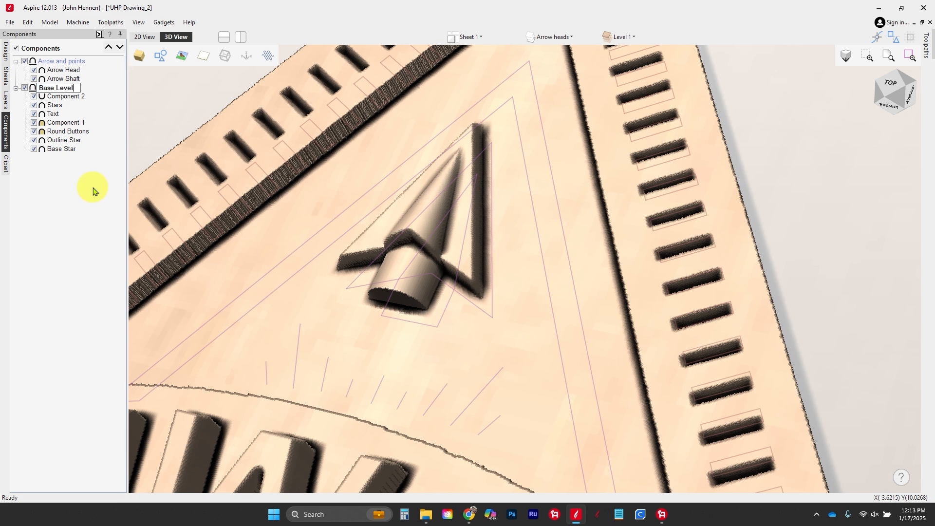
pyautogui.write('Base Level')
pyautogui.press('Return')
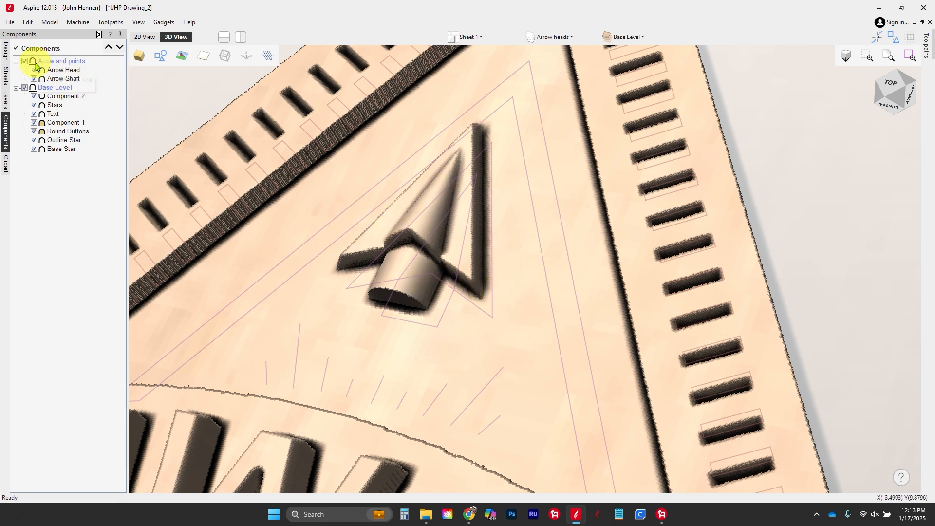
# Step: Set the Arrow Head component's combine mode to Merge and inspect how it joins the arrow shaft
pyautogui.click(60, 71)
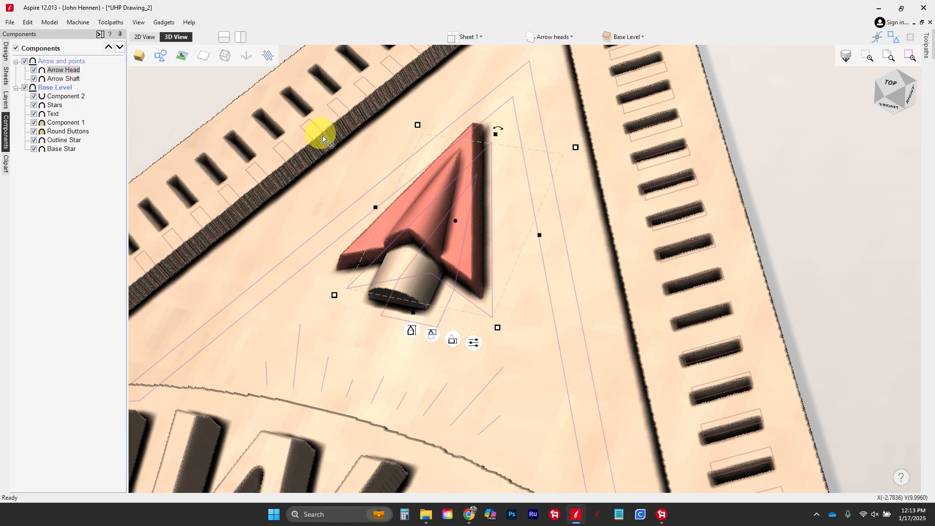
pyautogui.click(76, 71)
pyautogui.rightClick(76, 71)
pyautogui.moveTo(141, 78)
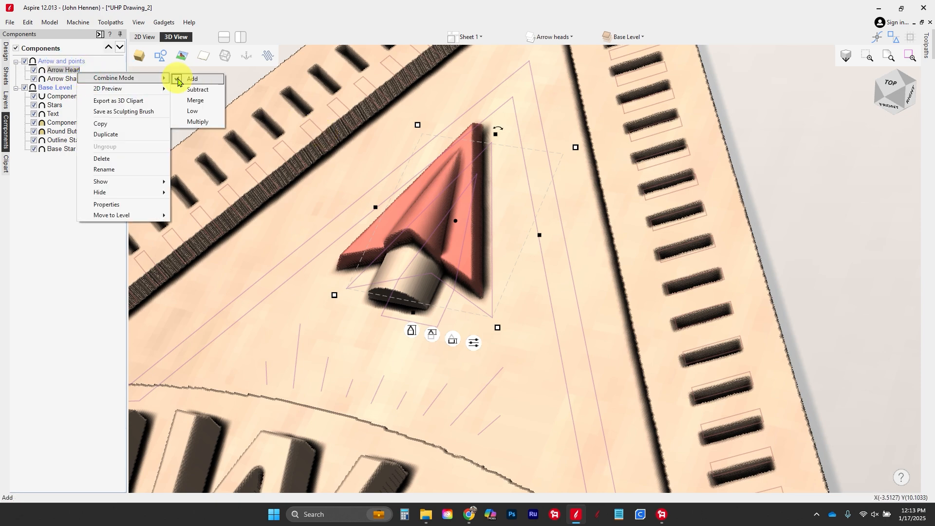
pyautogui.click(195, 100)
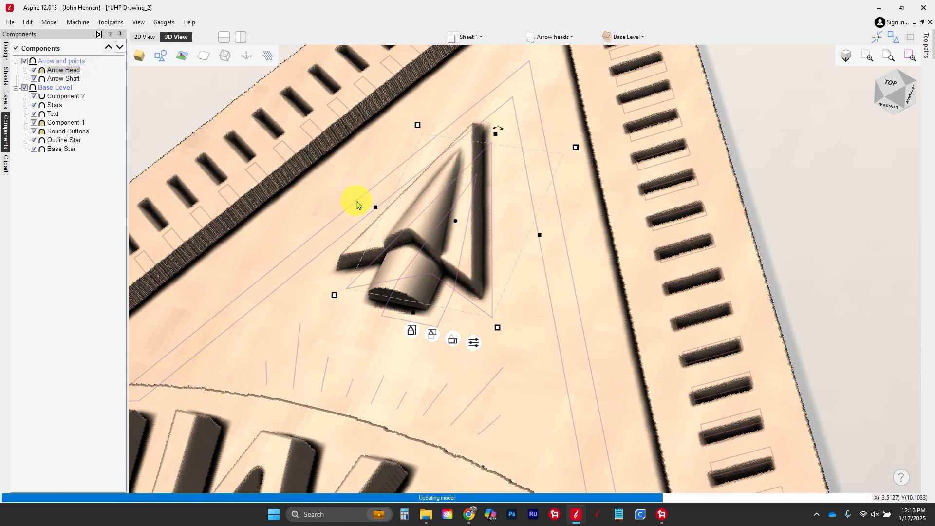
pyautogui.moveTo(420, 306); pyautogui.dragTo(404, 317)
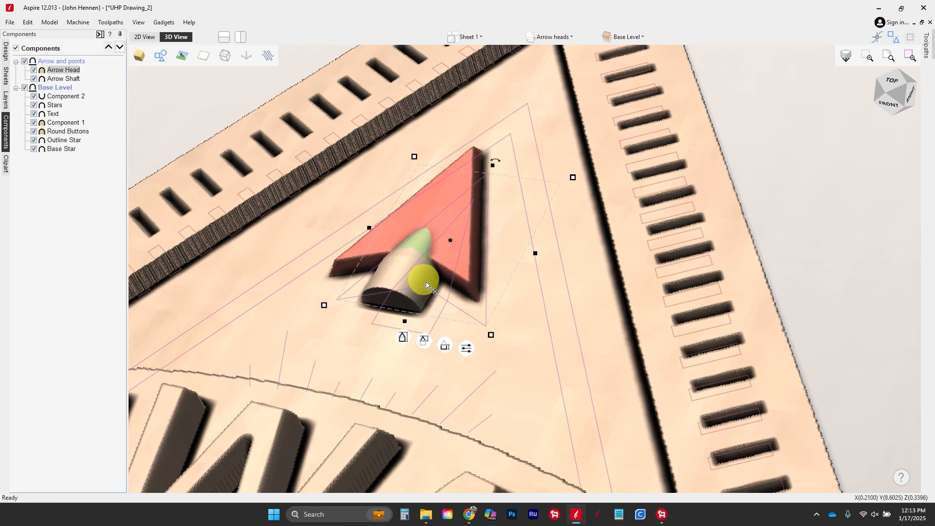
pyautogui.moveTo(425, 278); pyautogui.dragTo(396, 240)
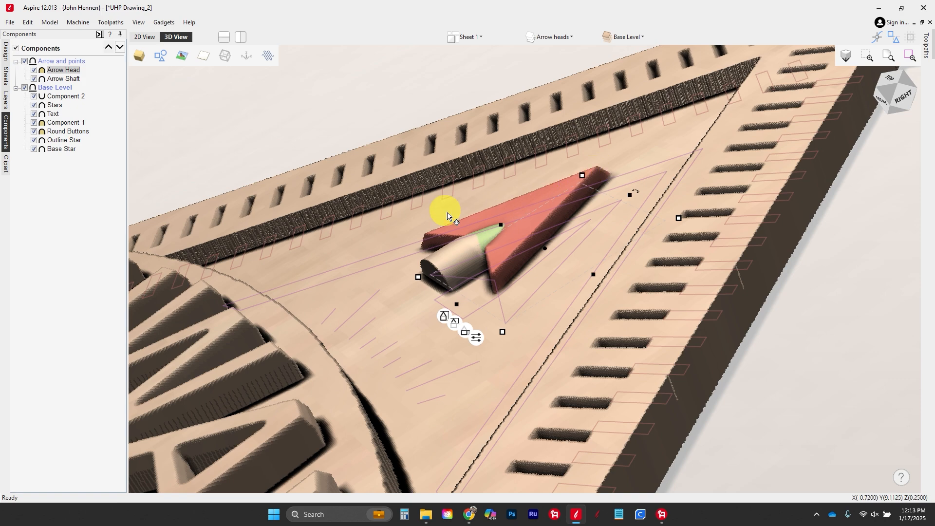
pyautogui.moveTo(194, 262); pyautogui.dragTo(521, 392)
# Step: Set the arrow shaft component's height to 0.125 inches
pyautogui.click(6, 51)
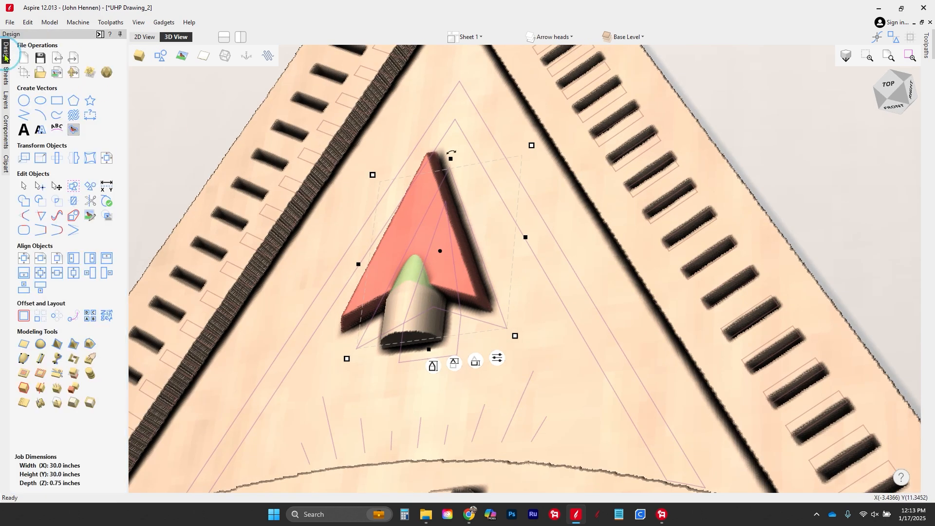
pyautogui.moveTo(396, 214); pyautogui.dragTo(390, 313)
pyautogui.click(387, 317)
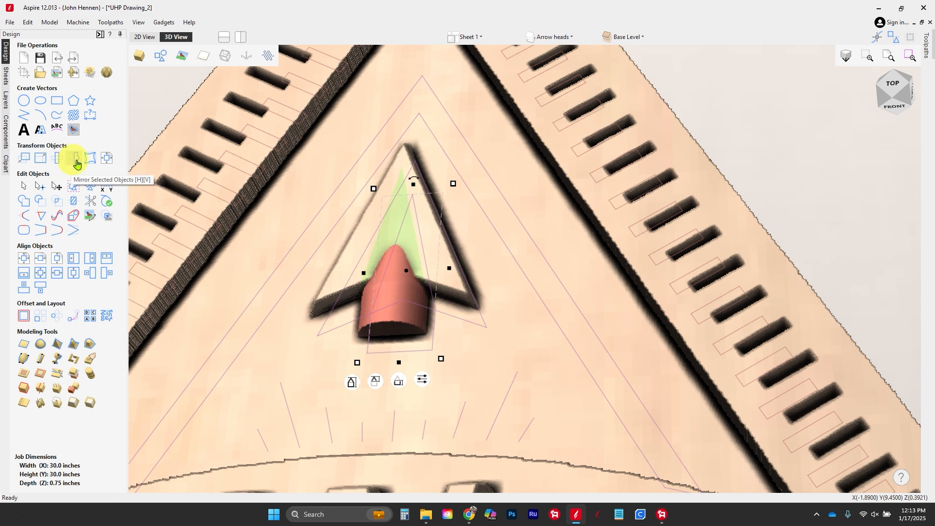
pyautogui.click(376, 384)
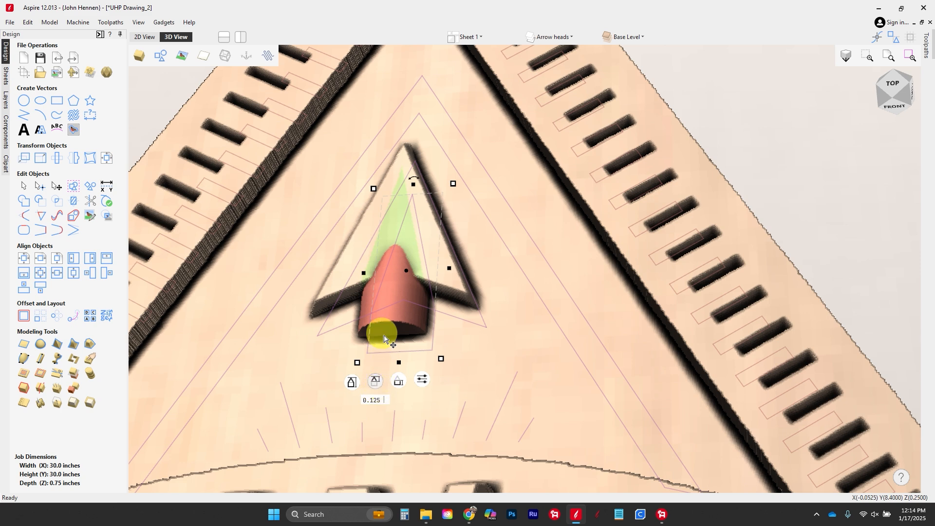
pyautogui.click(398, 388)
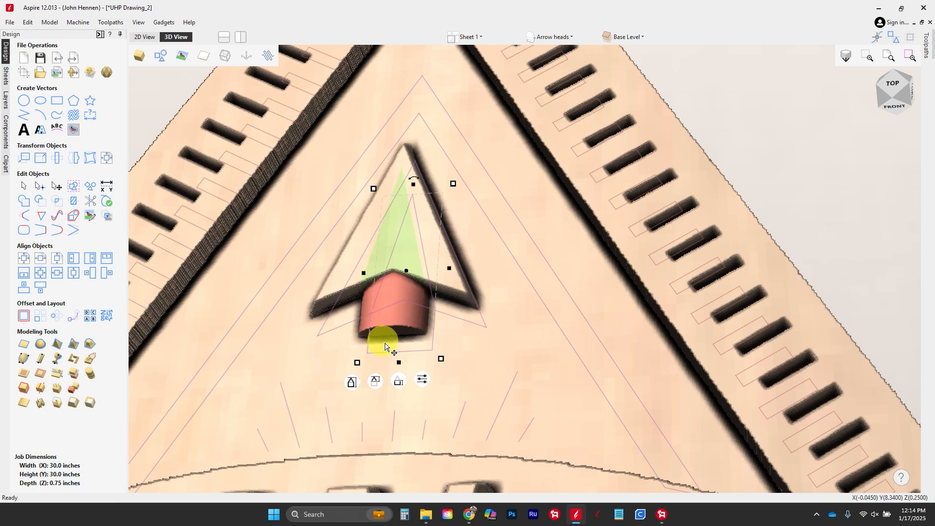
pyautogui.moveTo(387, 363)
pyautogui.mouseDown()
pyautogui.moveTo(407, 217)
pyautogui.moveTo(243, 254)
pyautogui.moveTo(289, 292)
pyautogui.moveTo(416, 320)
pyautogui.moveTo(431, 277)
pyautogui.mouseUp()
# Step: Review the arrowhead component's Create Angled Shape settings and look at the arrow relief in the star's top point
pyautogui.click(428, 275)
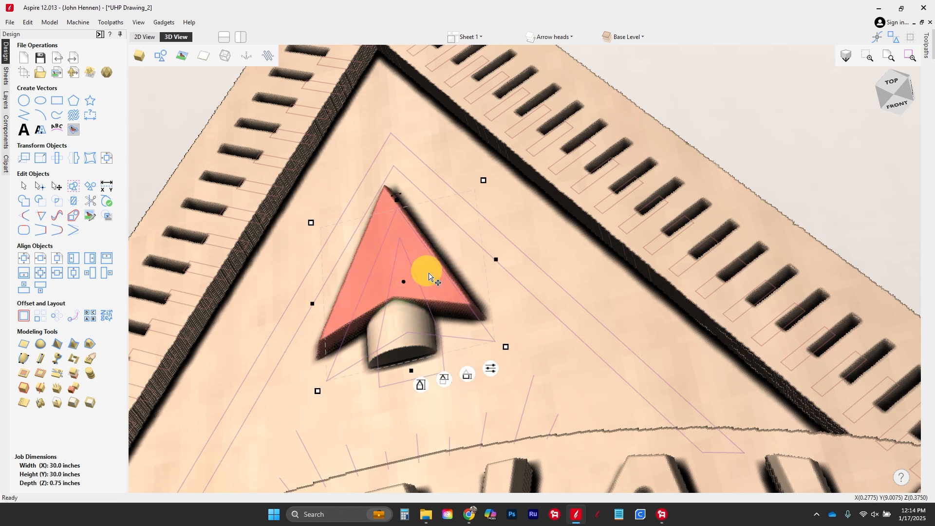
pyautogui.click(58, 346)
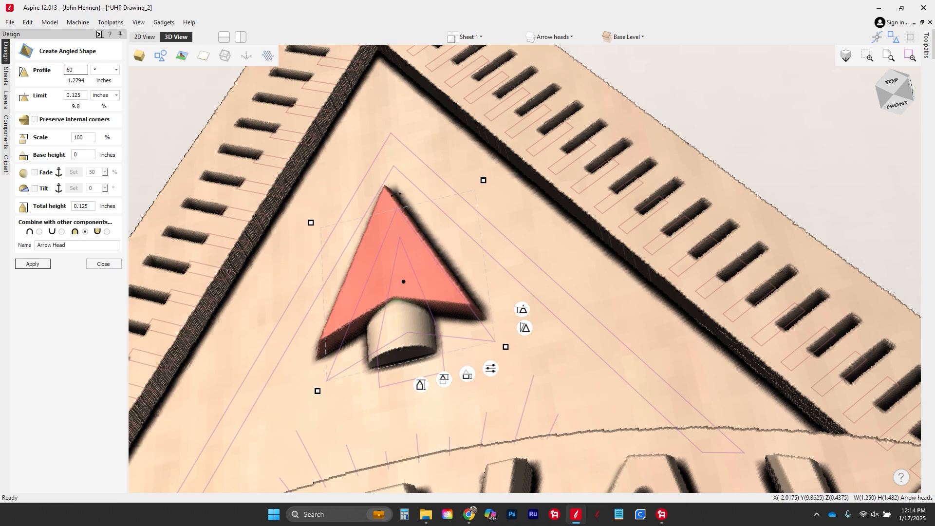
pyautogui.moveTo(396, 254); pyautogui.dragTo(357, 233)
pyautogui.click(97, 263)
pyautogui.scroll(-4, 285, 237)
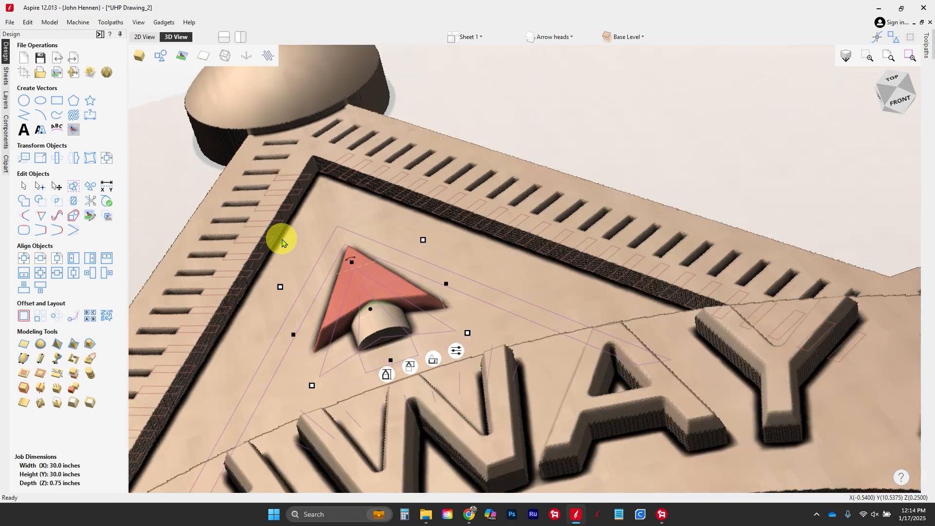
pyautogui.scroll(-5, 291, 236)
# Step: Circularly copy the top point's arrow shaft, arrowhead and their vectors as 6 rotated items over 360 degrees around center 0, 0
pyautogui.click(145, 36)
pyautogui.click(407, 215)
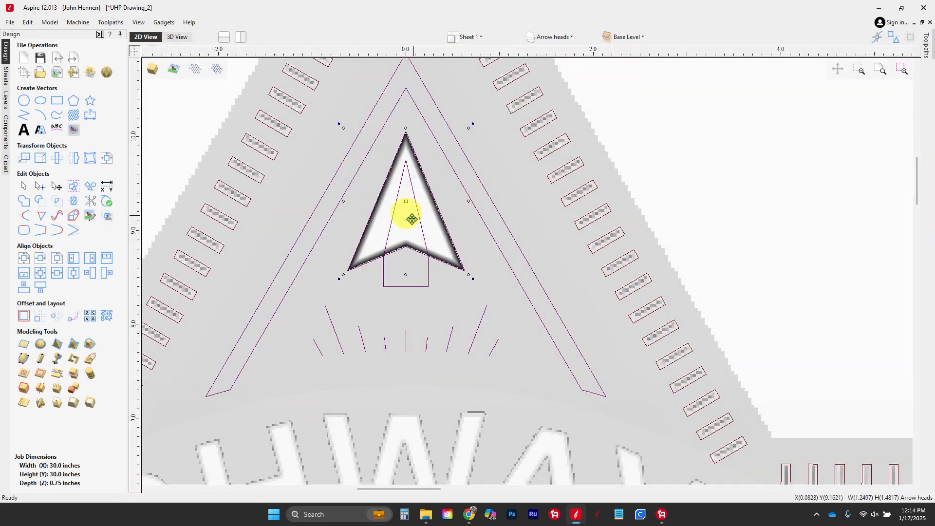
pyautogui.click(190, 135)
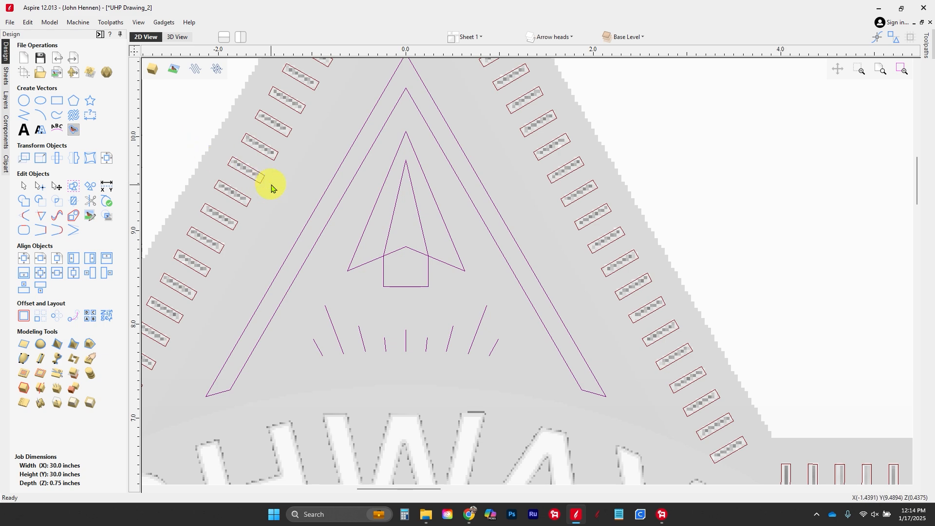
pyautogui.scroll(-2, 251, 183)
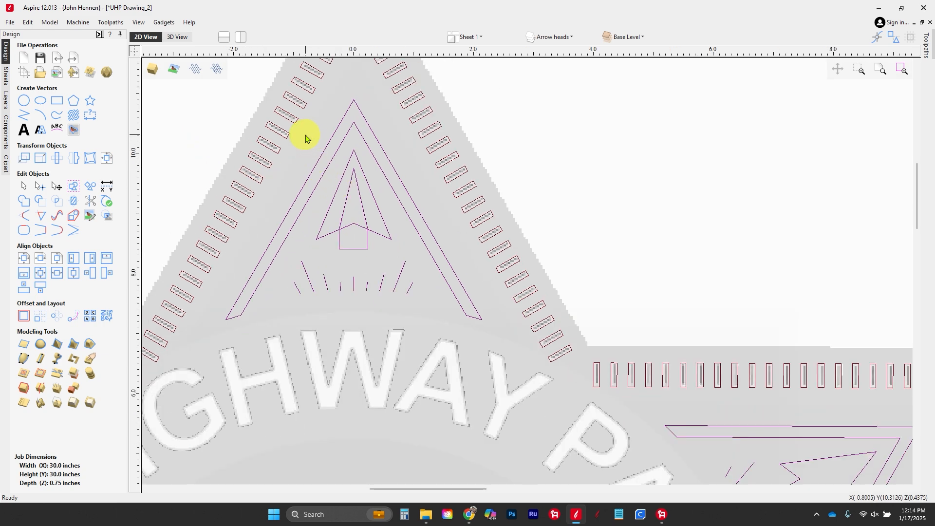
pyautogui.moveTo(305, 136)
pyautogui.mouseDown()
pyautogui.moveTo(328, 226)
pyautogui.moveTo(399, 262)
pyautogui.mouseUp()
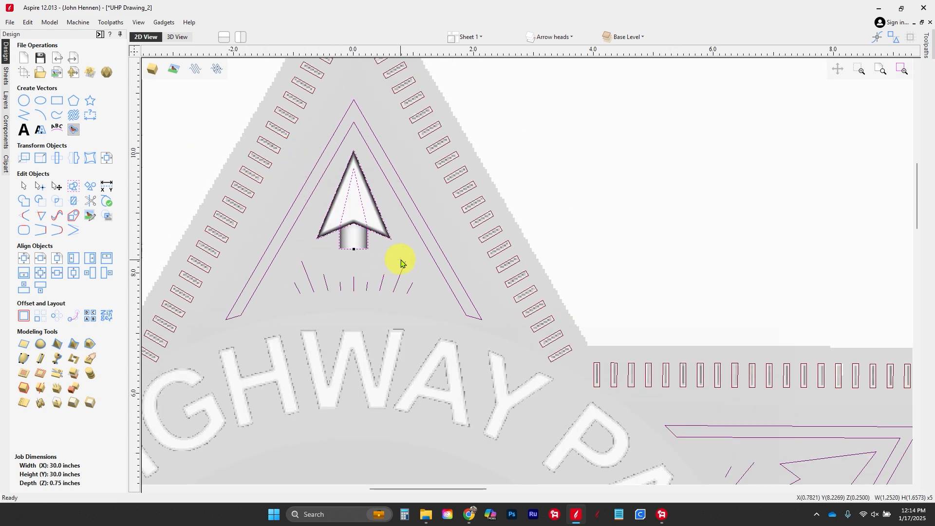
pyautogui.keyDown('shift'); pyautogui.click(349, 217); pyautogui.keyUp('shift')
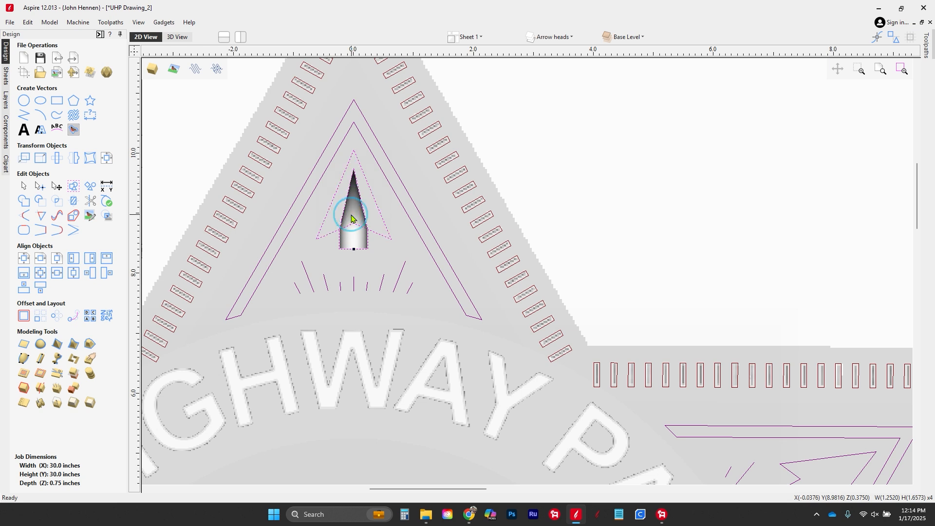
pyautogui.moveTo(195, 118)
pyautogui.mouseDown()
pyautogui.moveTo(318, 230)
pyautogui.moveTo(409, 259)
pyautogui.mouseUp()
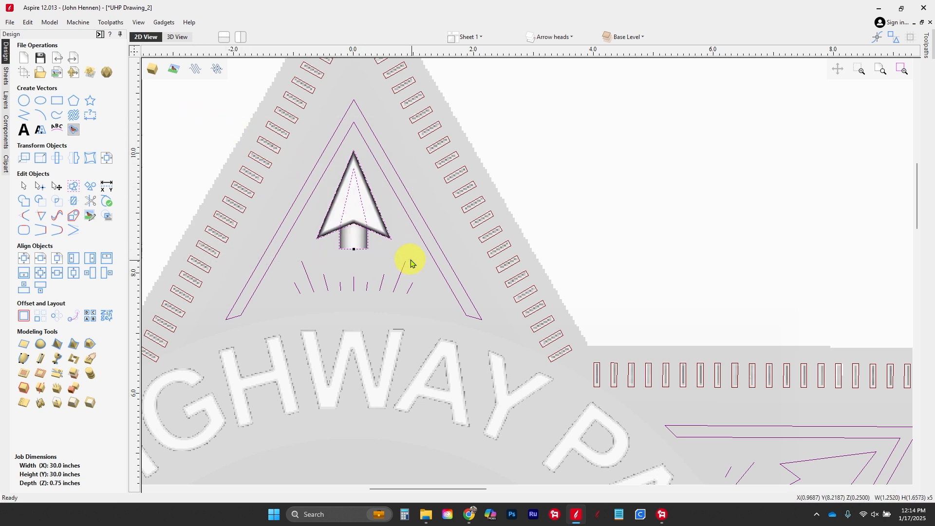
pyautogui.scroll(-5, 345, 205)
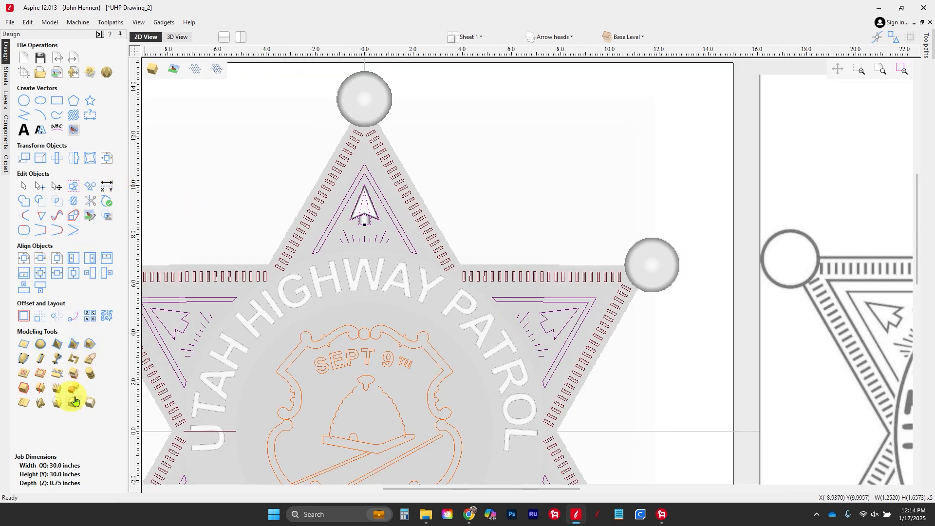
pyautogui.click(57, 317)
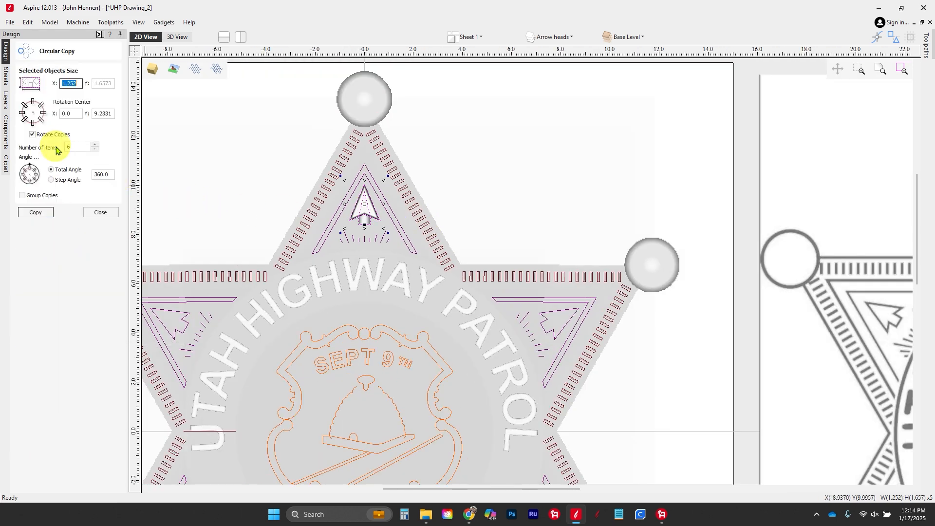
pyautogui.click(93, 114)
pyautogui.click(25, 214)
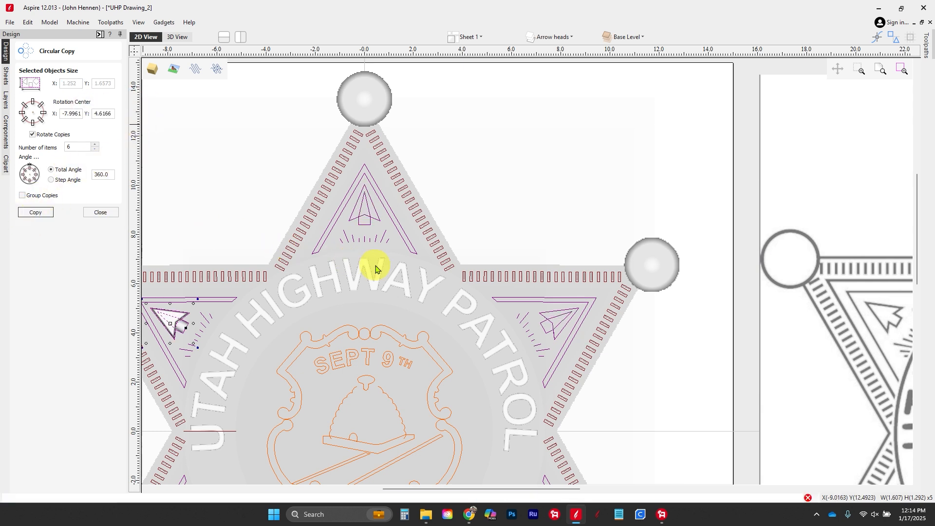
# Step: Inspect the arrow copies in all six star points in the 3D view and compare them with the reference drawing
pyautogui.click(175, 38)
pyautogui.moveTo(393, 133)
pyautogui.mouseDown()
pyautogui.moveTo(498, 226)
pyautogui.moveTo(495, 246)
pyautogui.mouseUp()
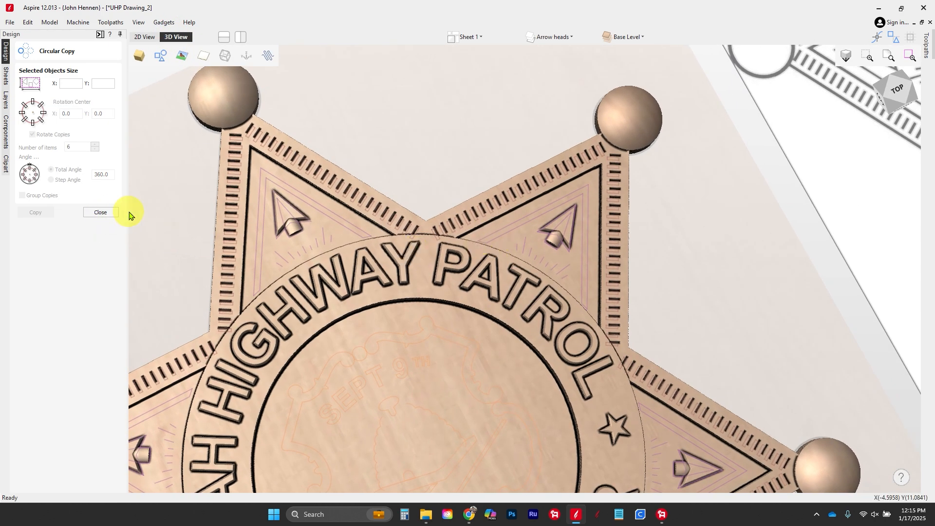
pyautogui.moveTo(356, 130); pyautogui.dragTo(287, 215)
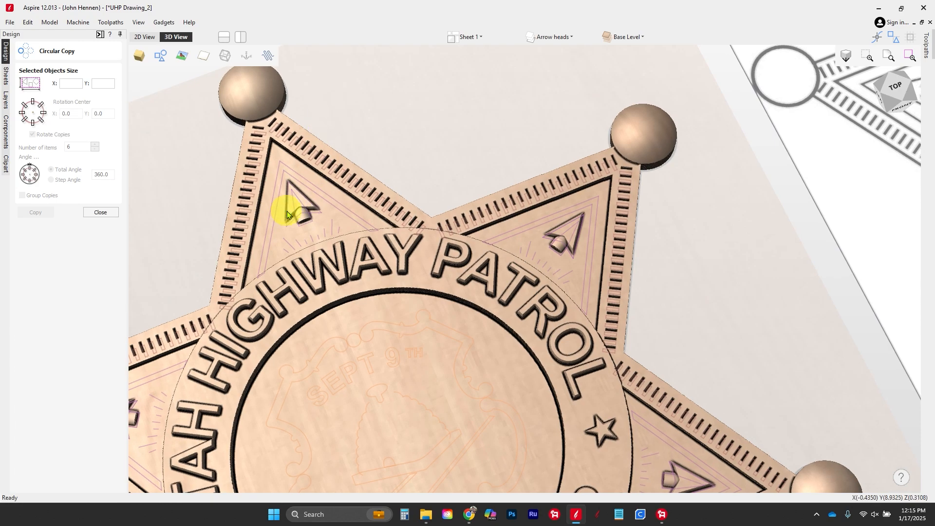
pyautogui.doubleClick(271, 236)
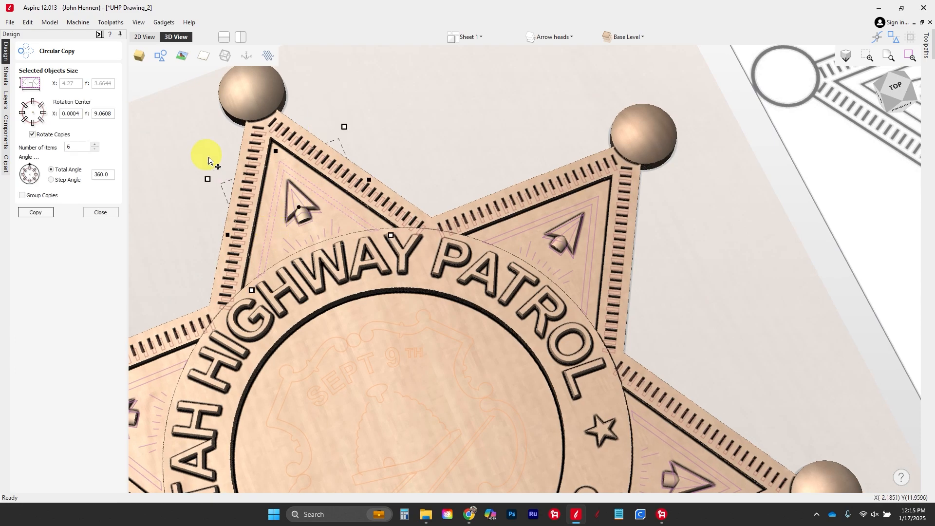
pyautogui.scroll(-4, 399, 140)
pyautogui.moveTo(584, 206); pyautogui.dragTo(468, 227)
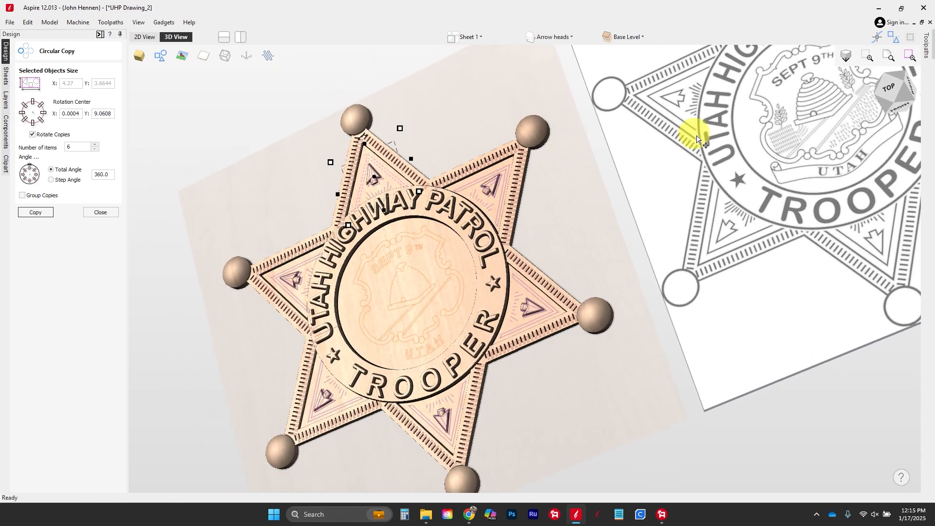
pyautogui.moveTo(767, 167); pyautogui.dragTo(806, 240)
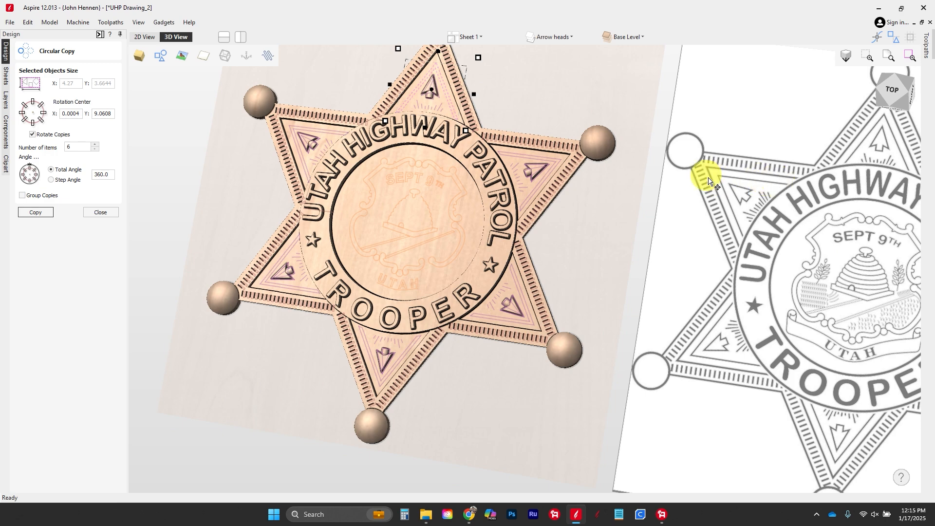
# Step: Finish Circular Copy and curve the left end segment of the top point's chevron outline, extending its outer handle along the outer edge
pyautogui.click(145, 37)
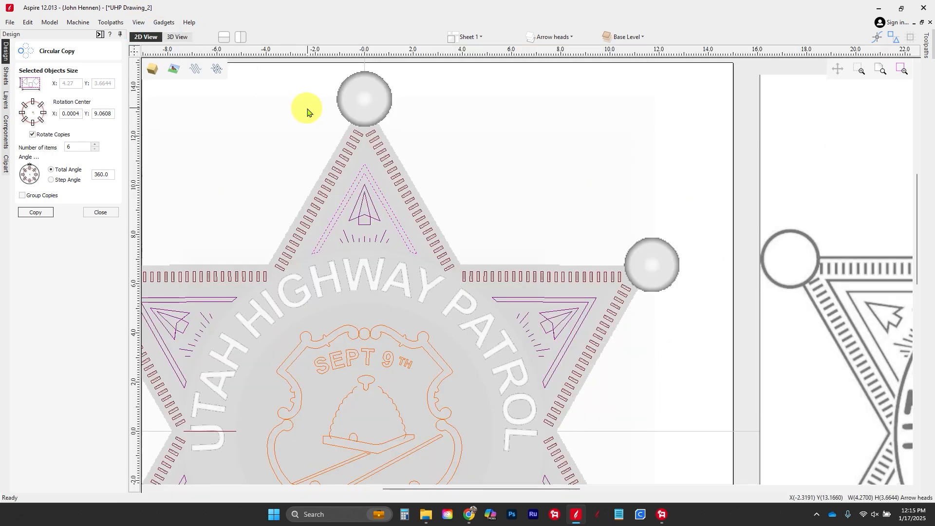
pyautogui.scroll(3, 315, 129)
pyautogui.click(108, 212)
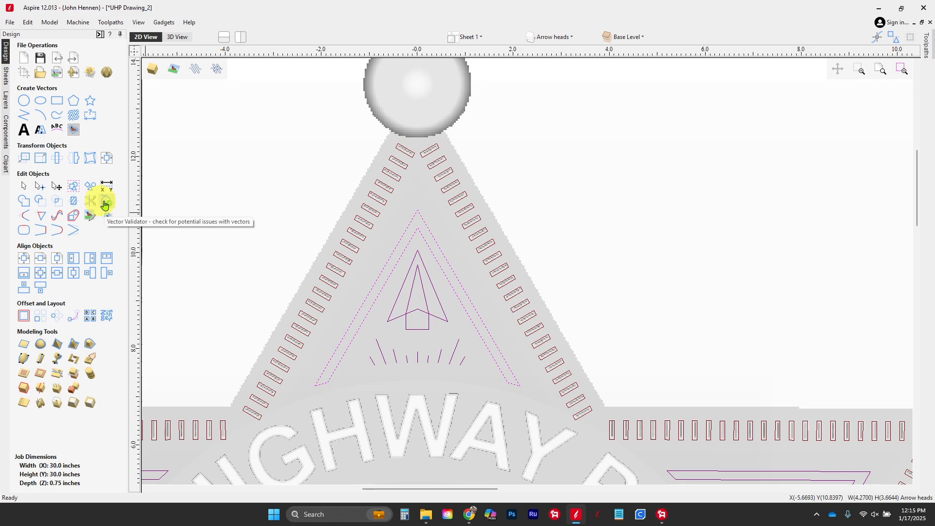
pyautogui.scroll(5, 323, 390)
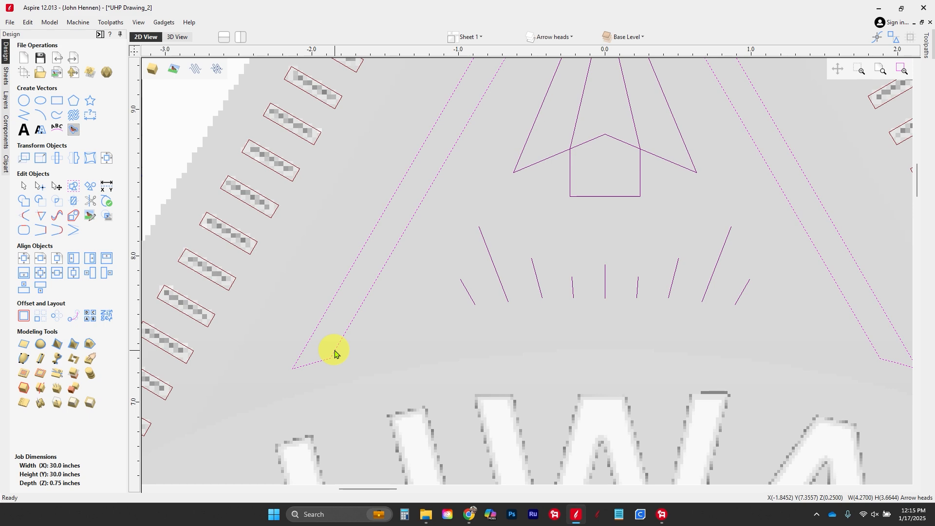
pyautogui.scroll(-3, 310, 369)
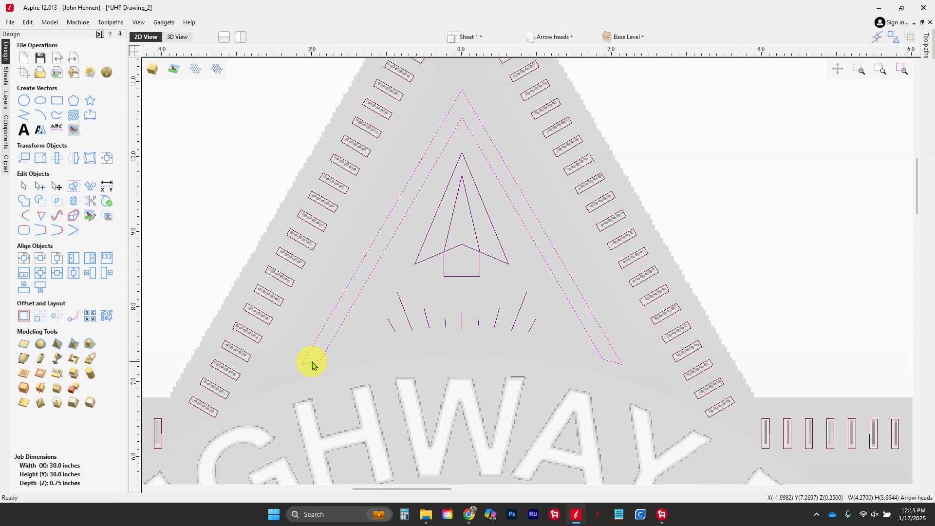
pyautogui.click(312, 365)
pyautogui.scroll(-3, 231, 279)
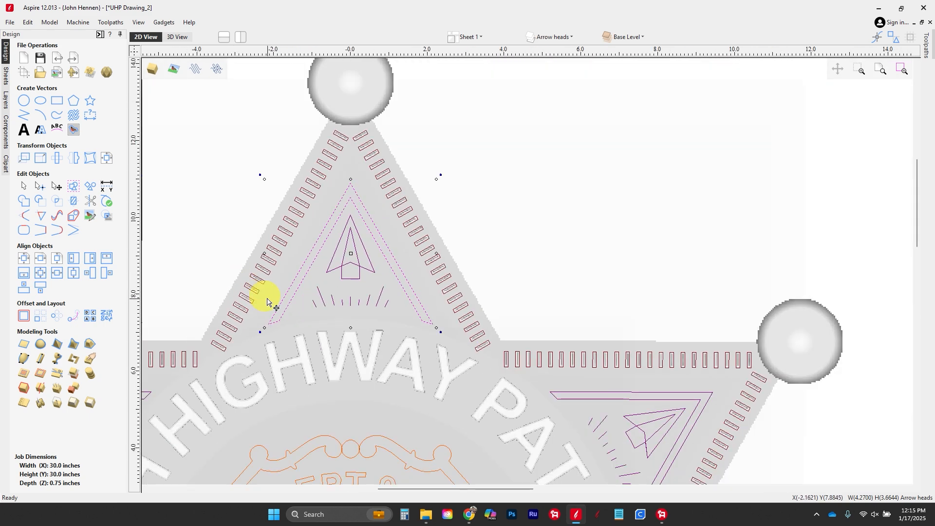
pyautogui.scroll(7, 268, 312)
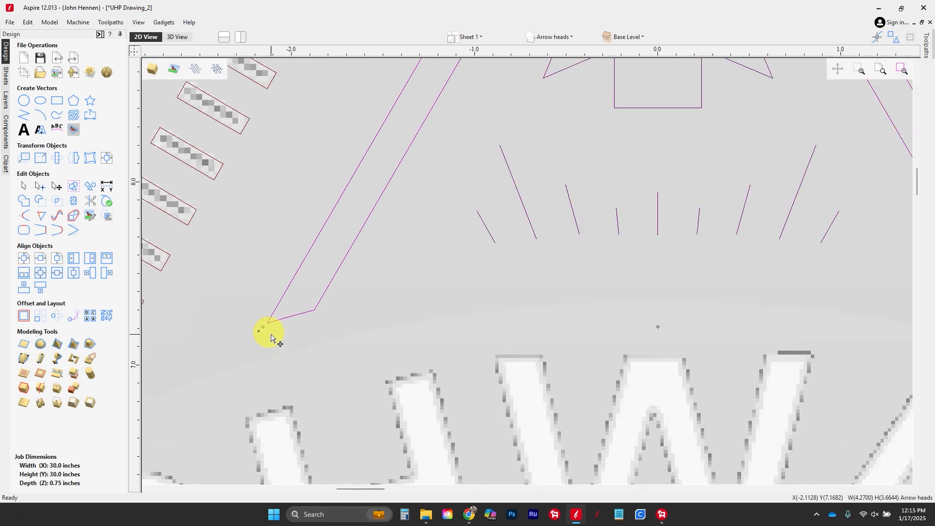
pyautogui.scroll(2, 285, 331)
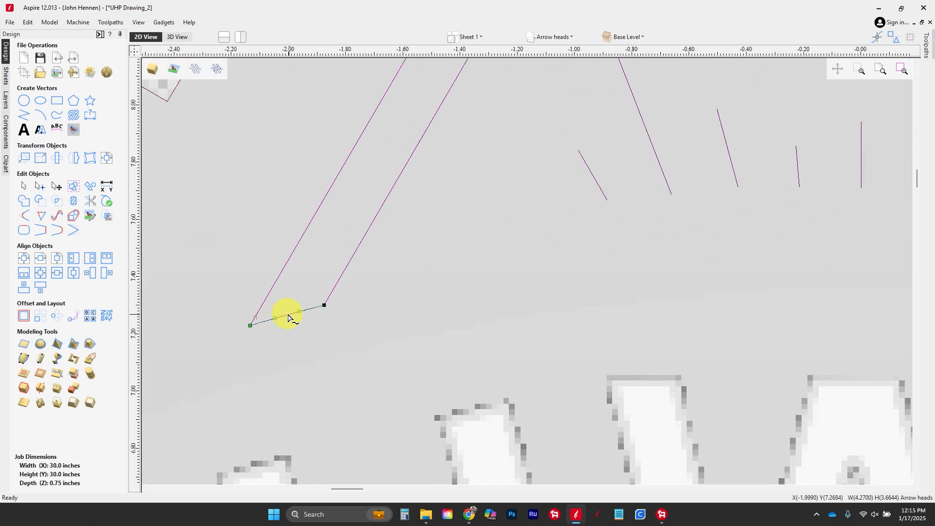
pyautogui.moveTo(276, 320); pyautogui.dragTo(220, 378)
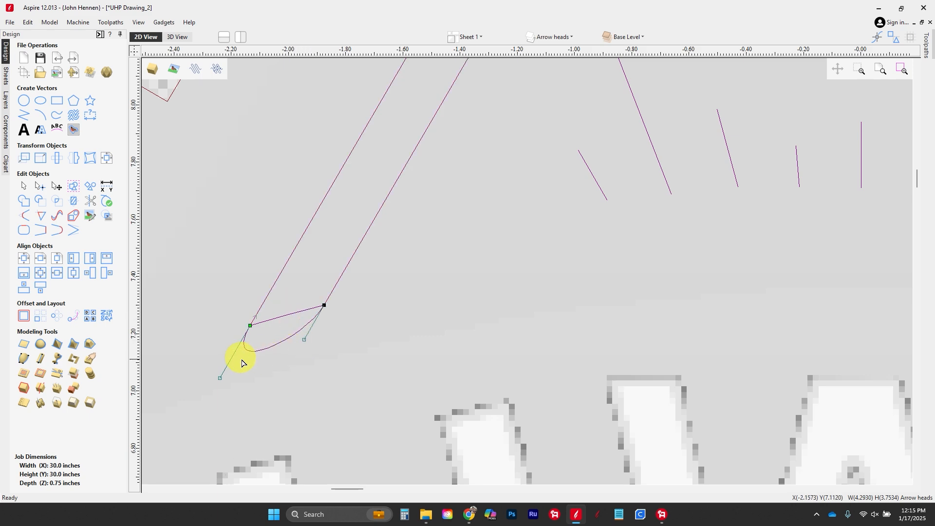
# Step: Extend the inner handle of the chevron's left end curve along the inner edge to round that end
pyautogui.scroll(-3, 194, 341)
pyautogui.scroll(2, 197, 347)
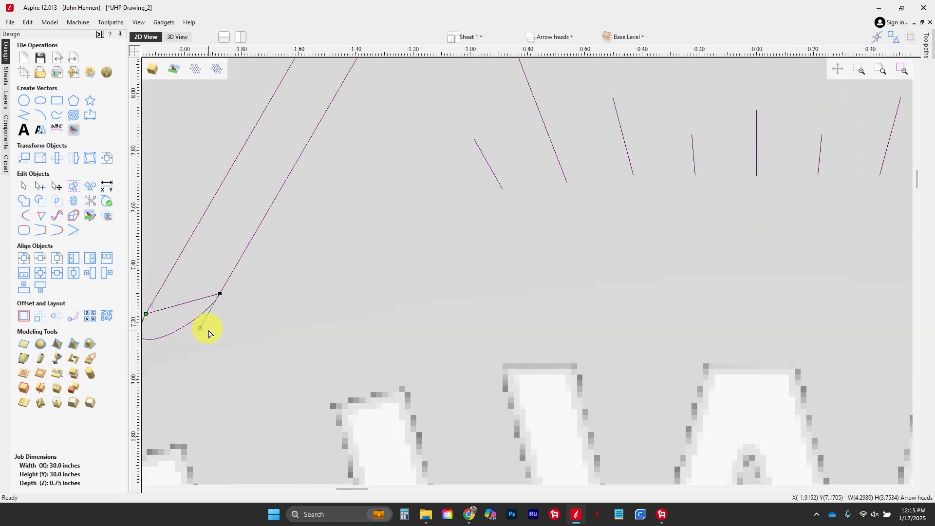
pyautogui.moveTo(206, 335); pyautogui.dragTo(202, 347)
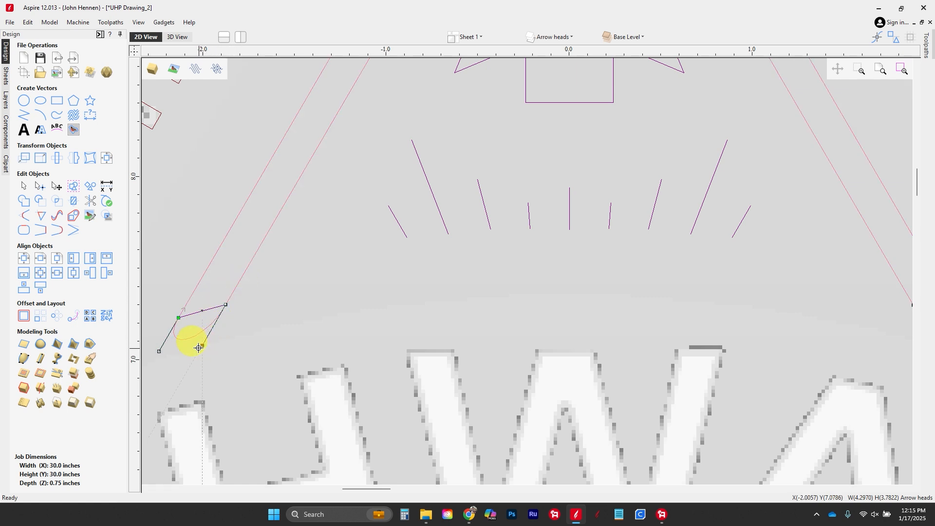
pyautogui.moveTo(194, 351); pyautogui.dragTo(194, 351)
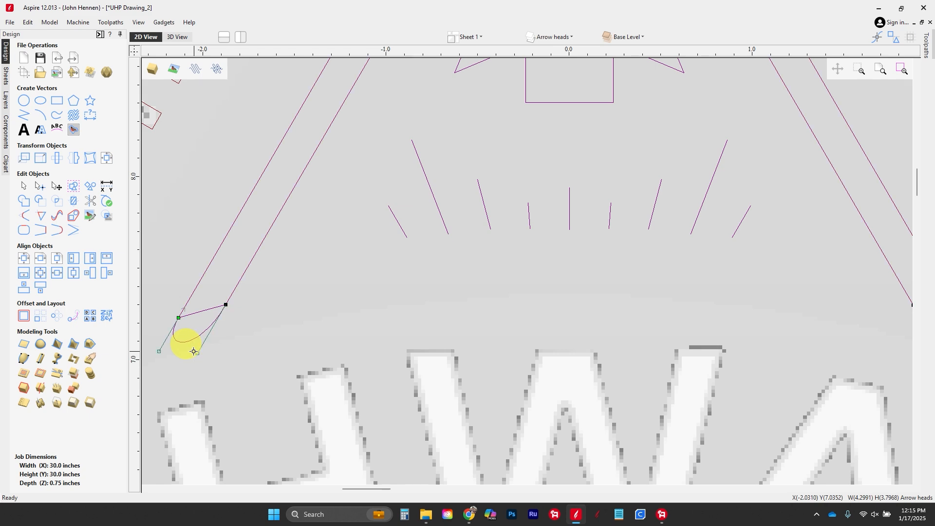
# Step: Curve the right end segment of the top point's chevron outline outward to match the rounded left end
pyautogui.scroll(-4, 194, 328)
pyautogui.scroll(1, 418, 318)
pyautogui.scroll(4, 535, 327)
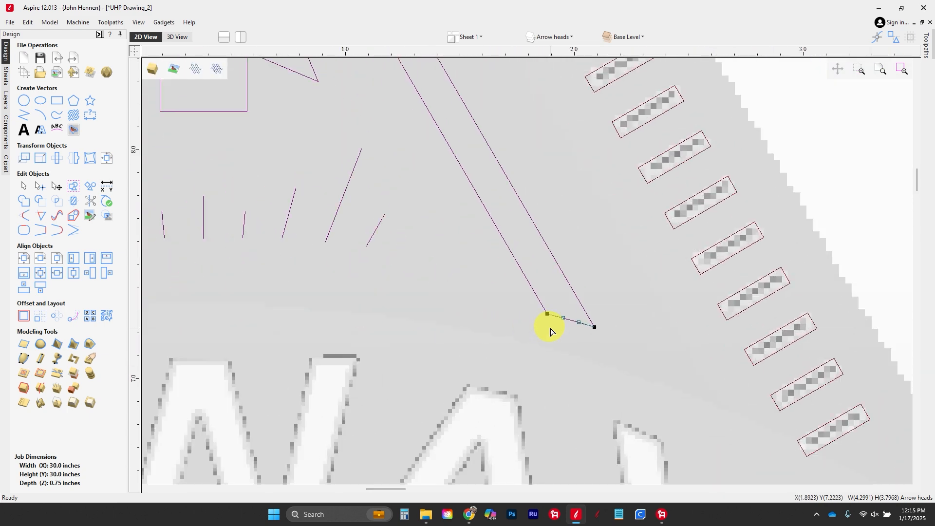
pyautogui.moveTo(562, 306); pyautogui.dragTo(642, 365)
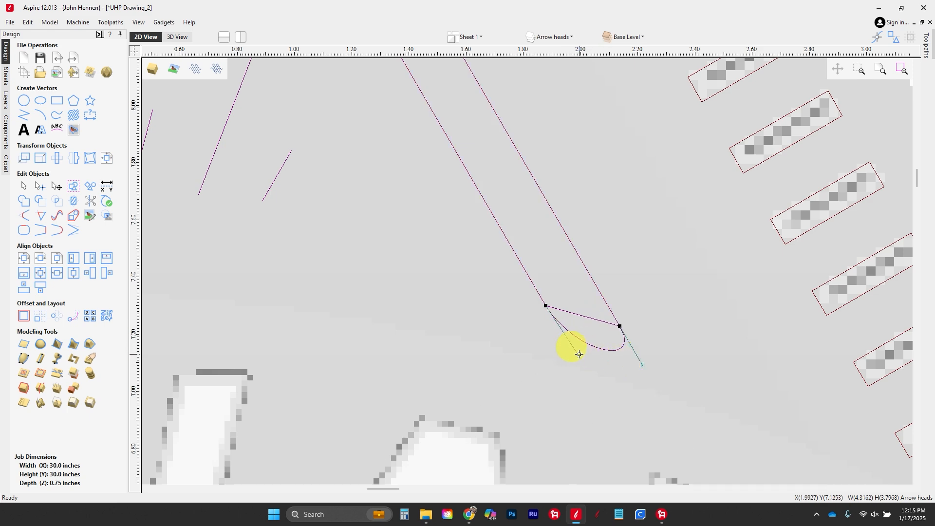
pyautogui.scroll(-8, 580, 355)
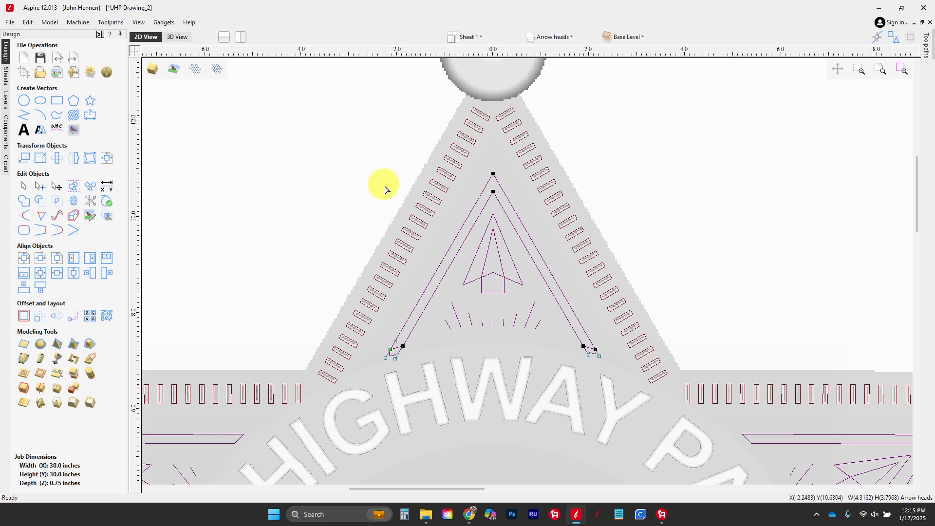
# Step: Create a round shape from the top point's chevron outline with a profile of 0.25 inches
pyautogui.click(662, 196)
pyautogui.scroll(3, 507, 224)
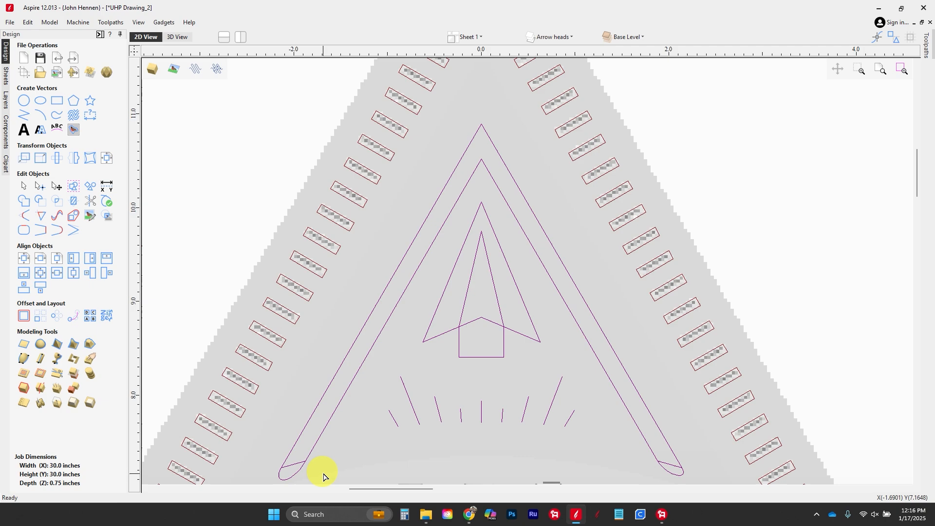
pyautogui.click(294, 474)
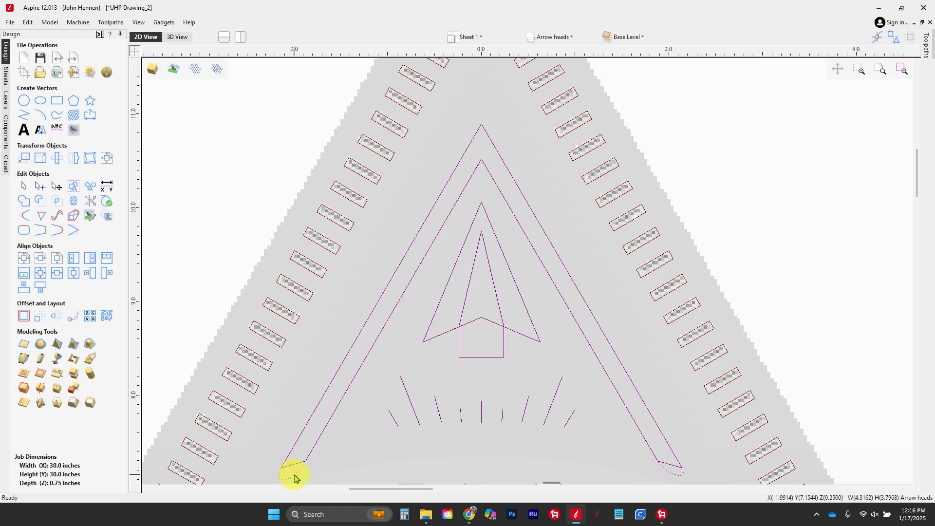
pyautogui.click(178, 37)
pyautogui.scroll(5, 407, 98)
pyautogui.moveTo(416, 216); pyautogui.dragTo(437, 381, button='middle')
pyautogui.scroll(4, 436, 329)
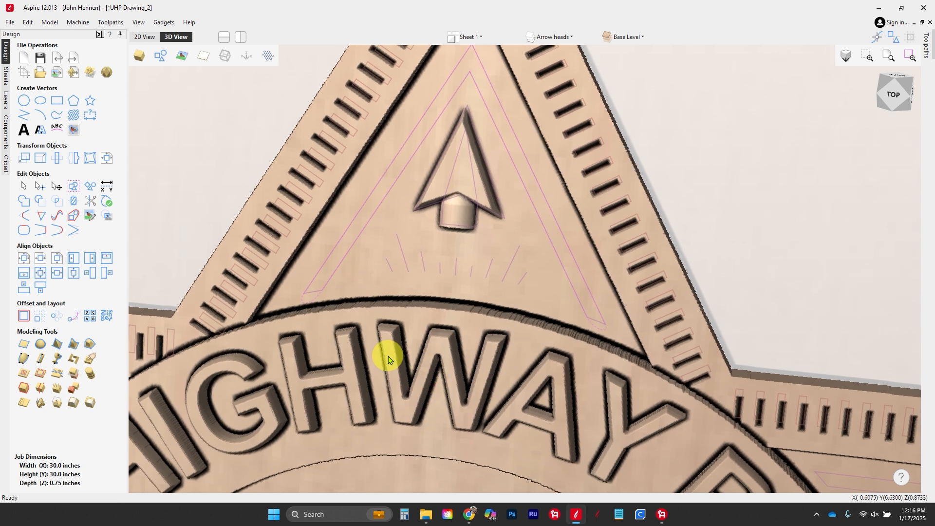
pyautogui.click(42, 346)
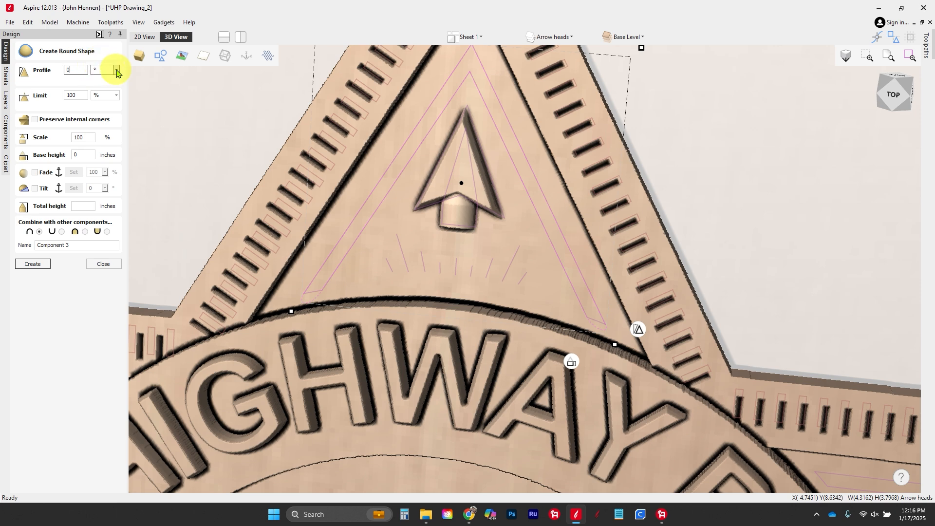
pyautogui.click(100, 86)
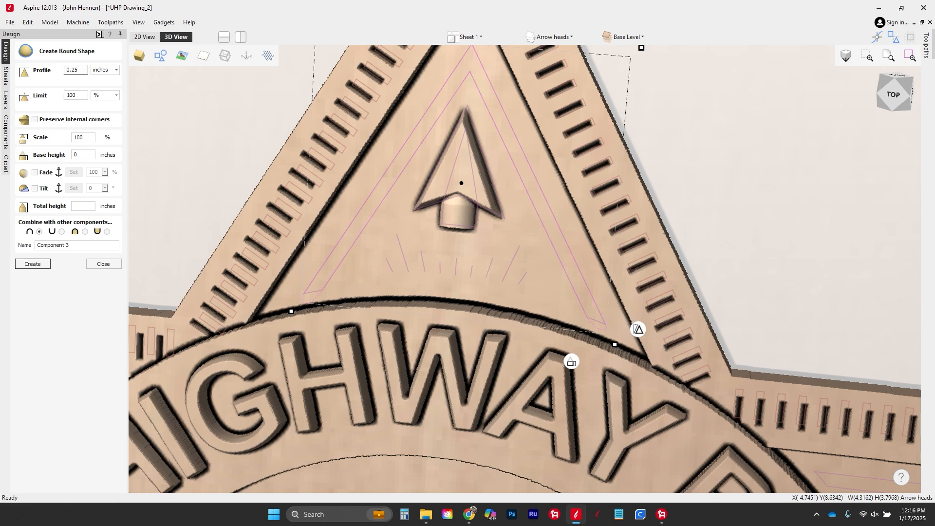
pyautogui.press('Tab')
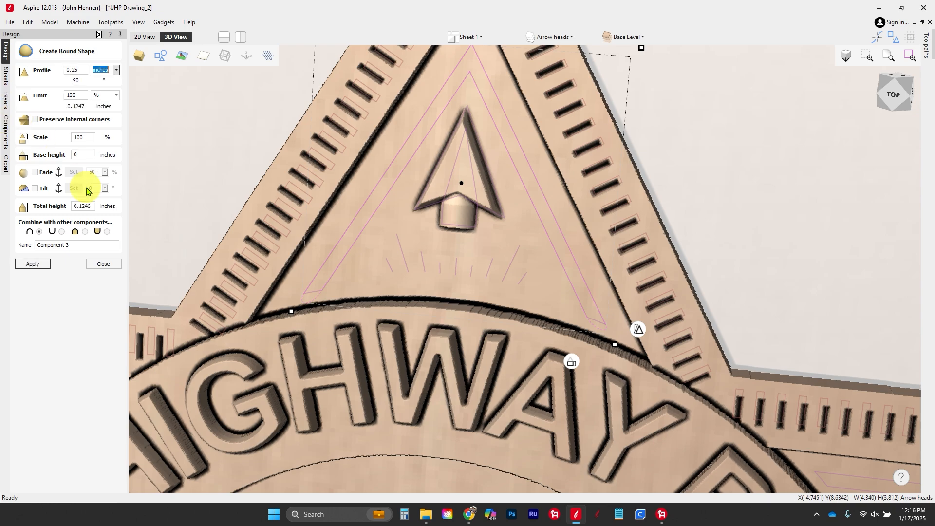
# Step: Inspect the chevron relief around its apex in the 3D view and remove the round shape component
pyautogui.moveTo(393, 277); pyautogui.dragTo(427, 161)
pyautogui.scroll(5, 477, 116)
pyautogui.moveTo(507, 104); pyautogui.dragTo(460, 242, button='middle')
pyautogui.scroll(4, 475, 234)
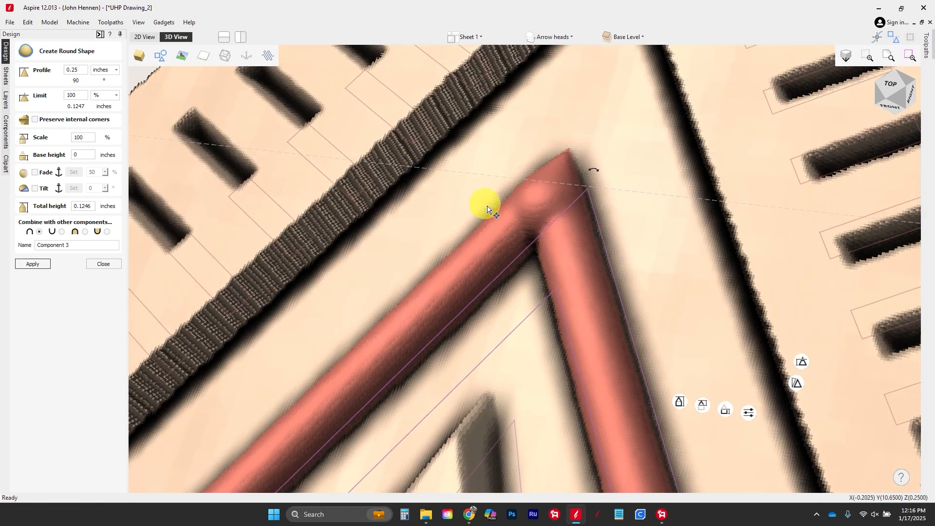
pyautogui.moveTo(576, 156); pyautogui.dragTo(632, 215)
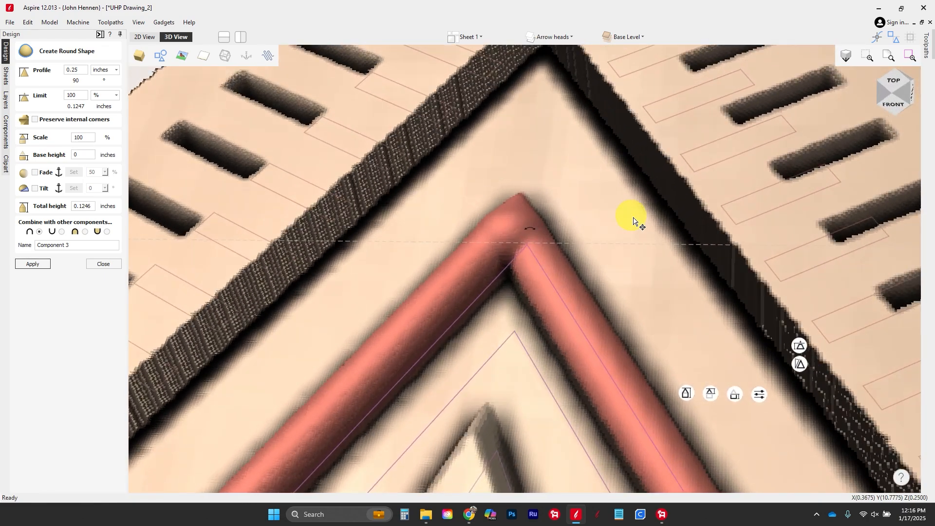
pyautogui.click(101, 264)
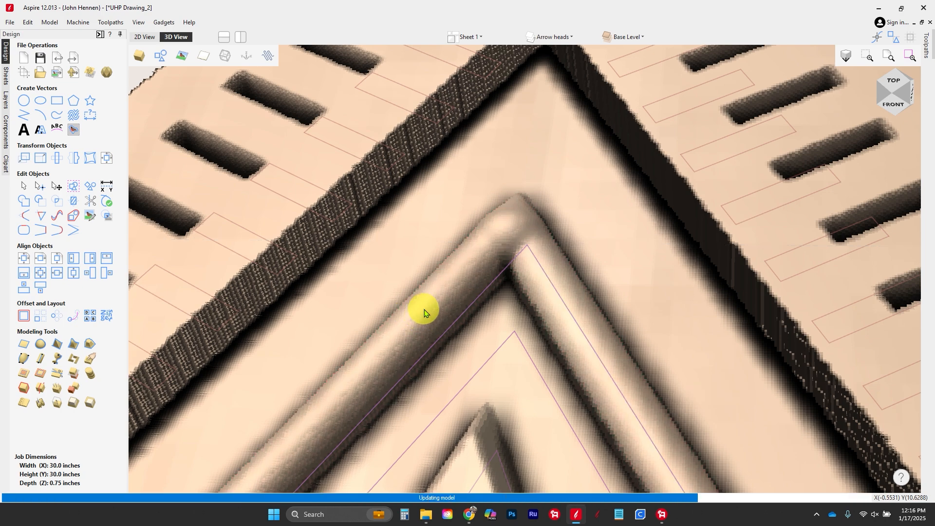
pyautogui.scroll(-3, 425, 309)
pyautogui.scroll(-3, 434, 300)
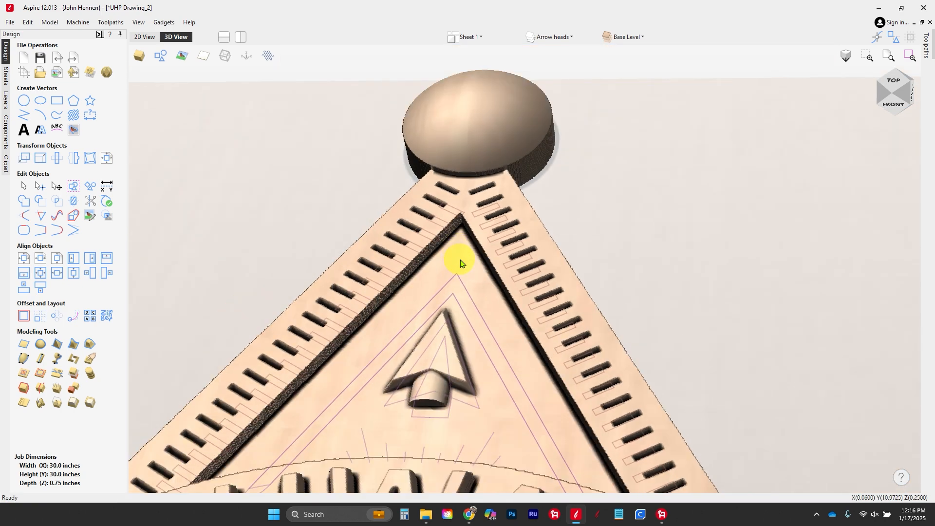
# Step: Delete the curved left and right end segments of the top point's chevron outline, separating its inner and outer edges
pyautogui.scroll(6, 353, 334)
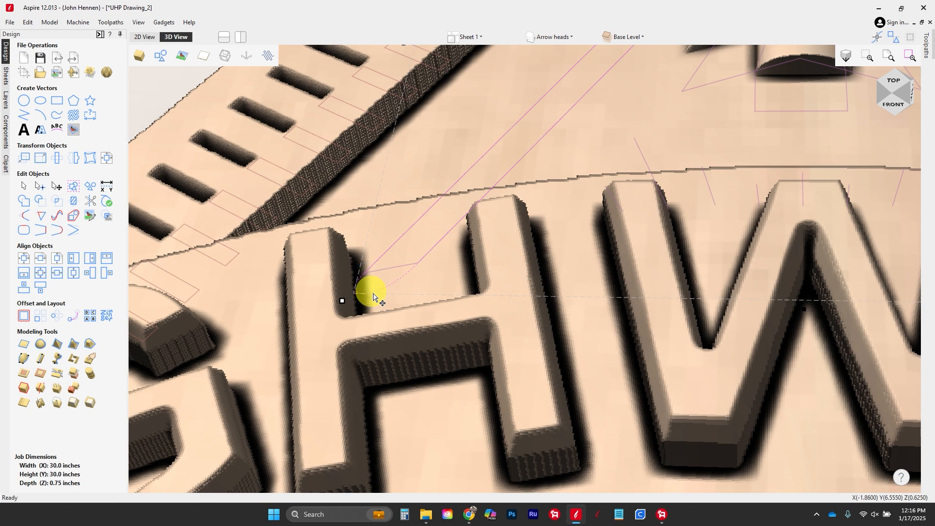
pyautogui.scroll(2, 375, 297)
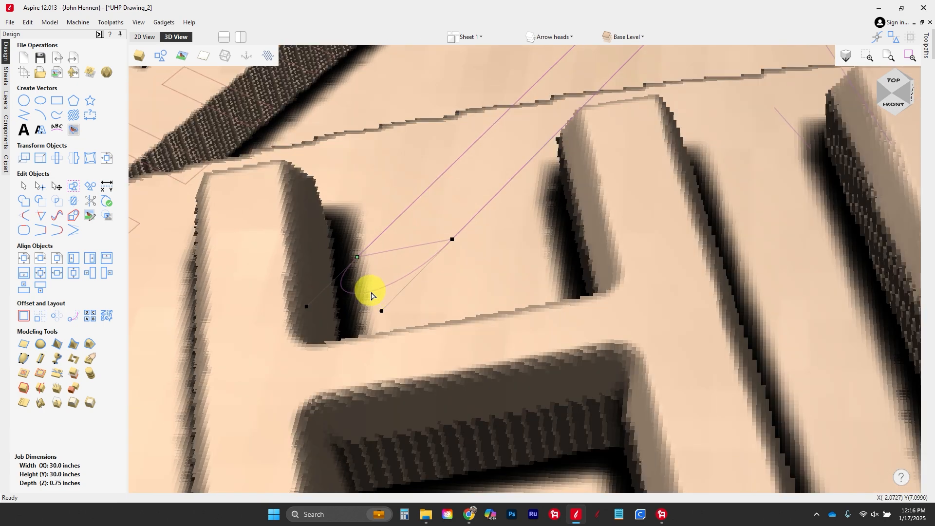
pyautogui.click(144, 37)
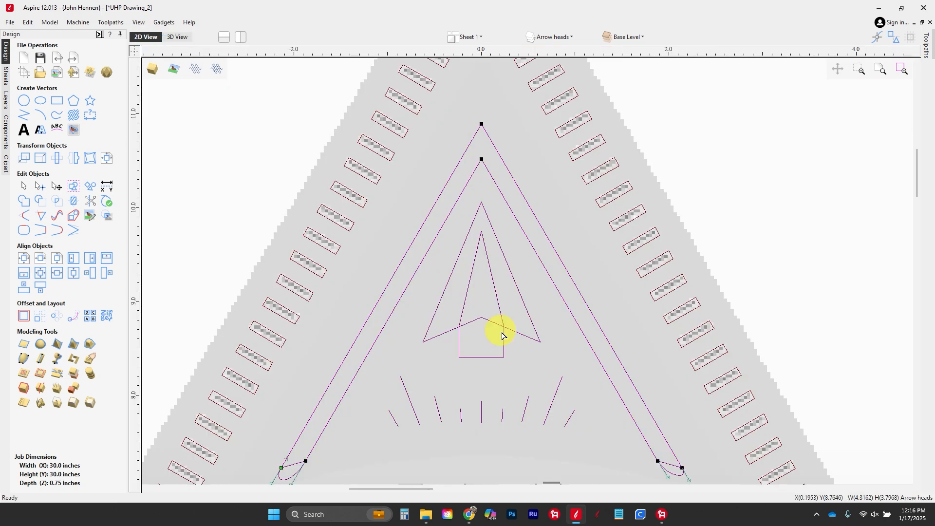
pyautogui.scroll(1, 432, 423)
pyautogui.scroll(3, 351, 349)
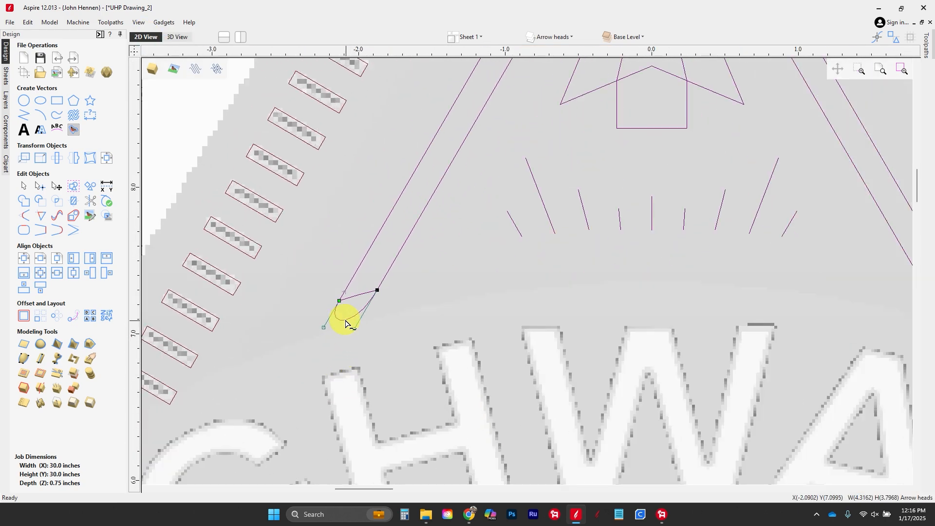
pyautogui.scroll(-3, 346, 321)
pyautogui.scroll(3, 626, 319)
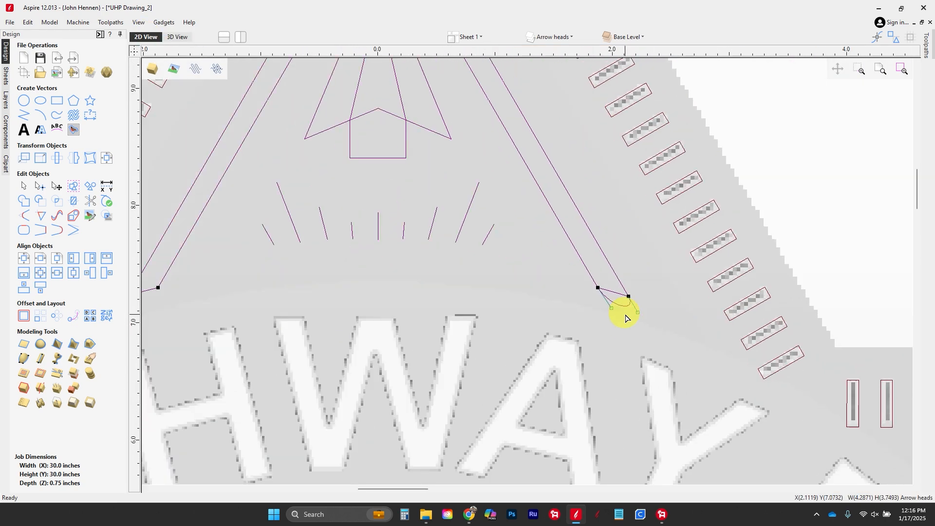
pyautogui.scroll(-1, 622, 311)
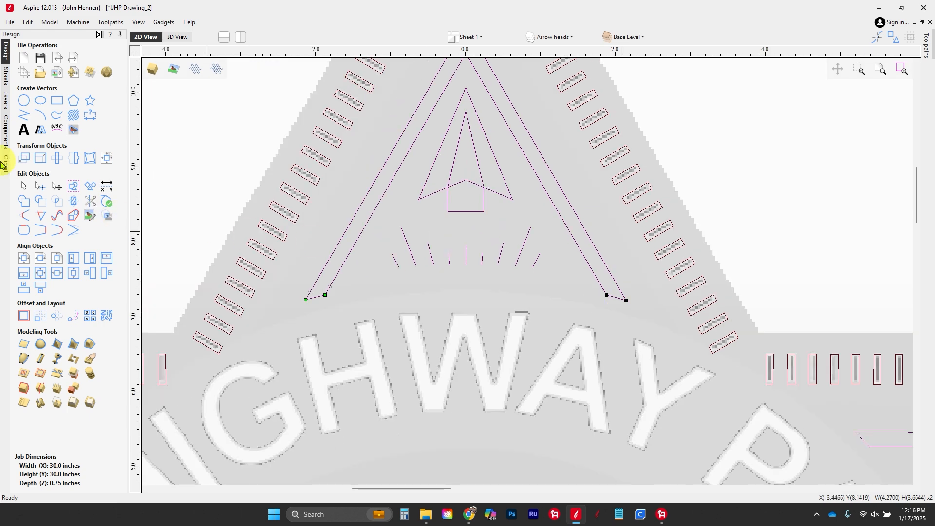
# Step: Draw a horizontal line about 5.1 inches long just below the open ends of the top point's chevron
pyautogui.click(23, 115)
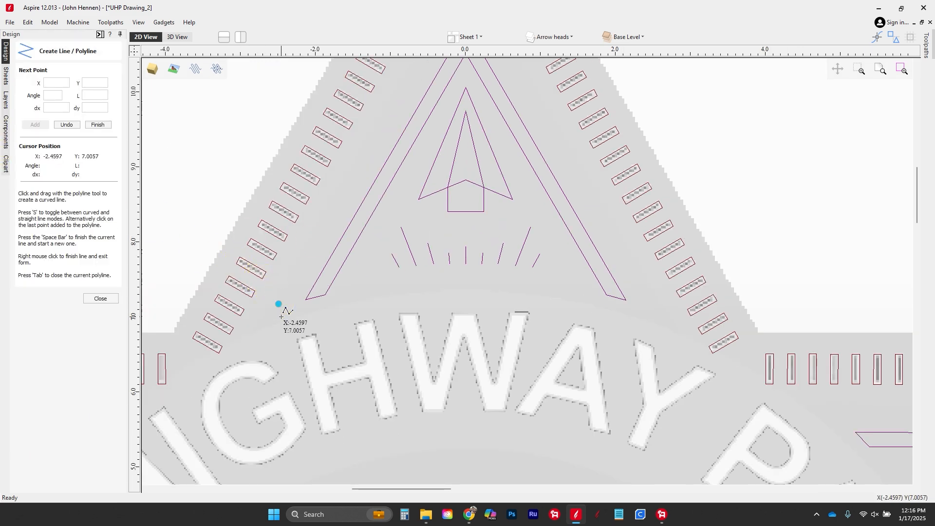
pyautogui.click(281, 316)
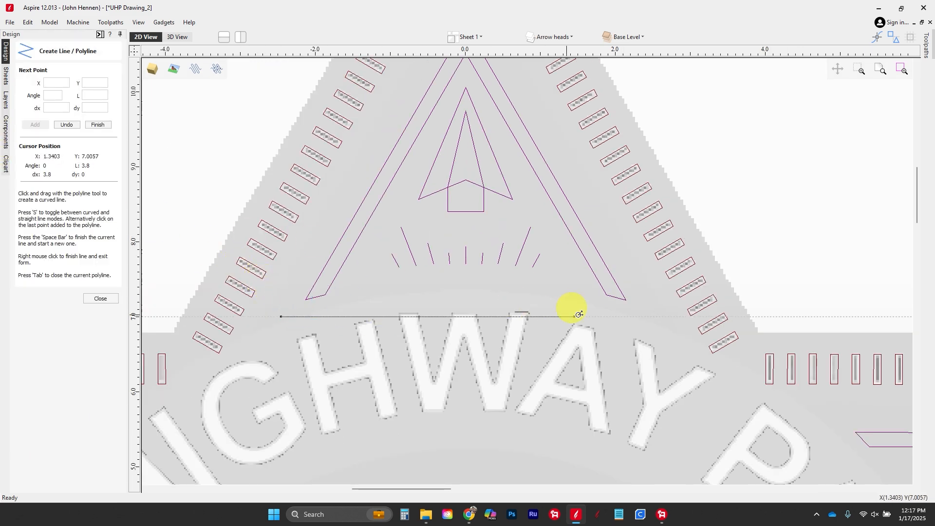
pyautogui.rightClick(662, 317)
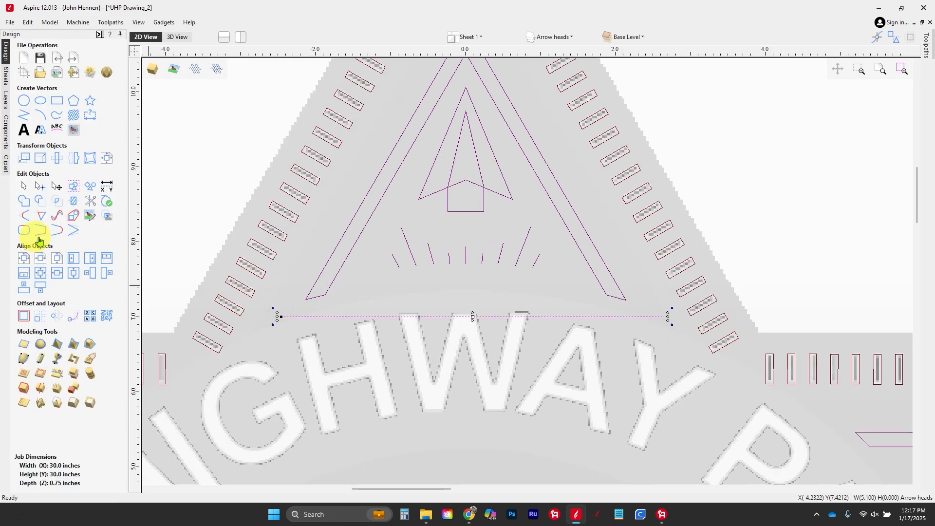
# Step: Extend both ends of the chevron's inner and outer edges down to the horizontal line
pyautogui.click(56, 215)
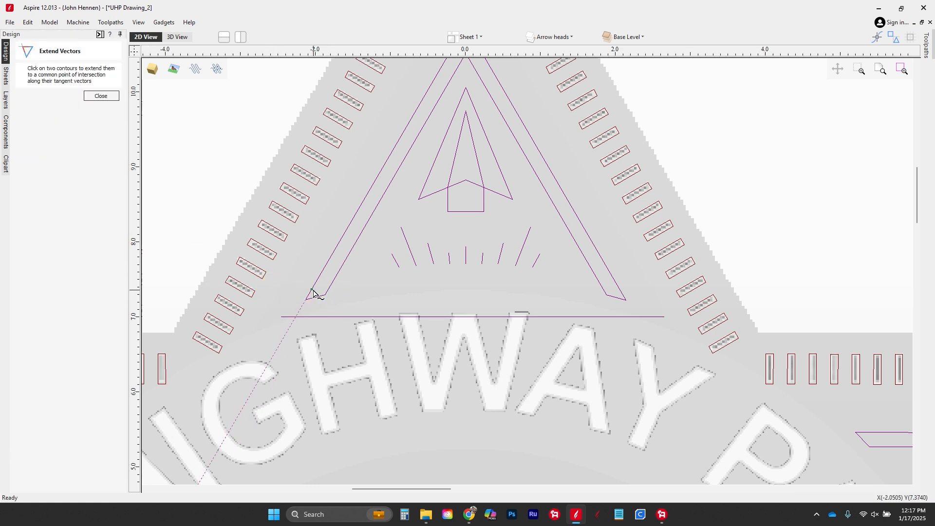
pyautogui.click(297, 317)
pyautogui.click(316, 318)
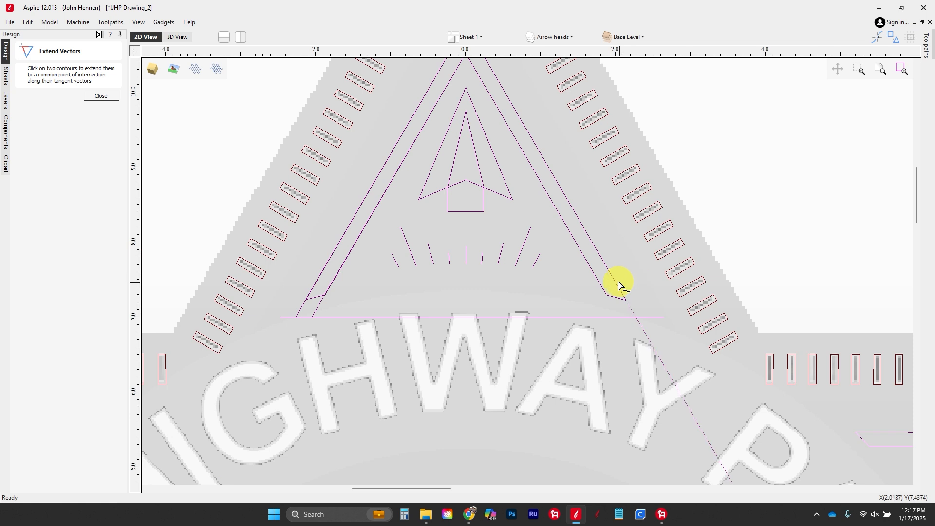
pyautogui.click(610, 296)
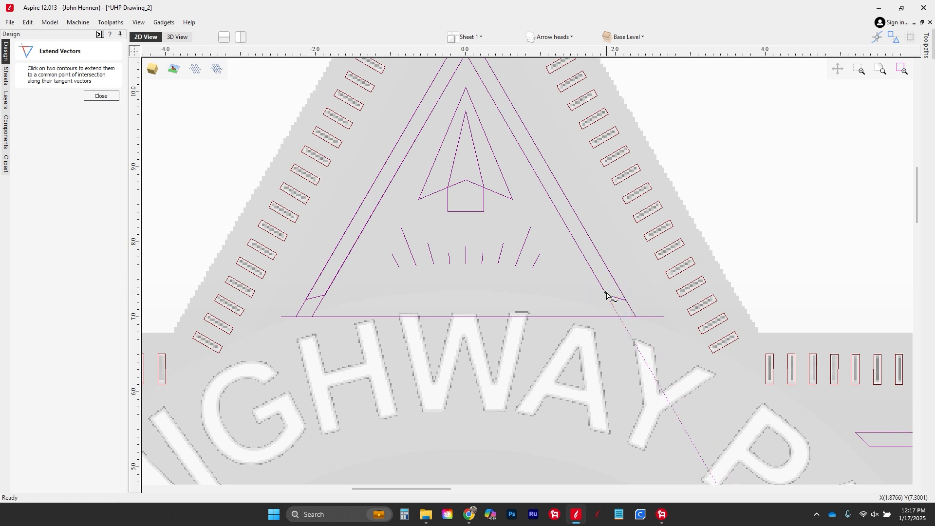
pyautogui.click(618, 314)
pyautogui.press('Escape')
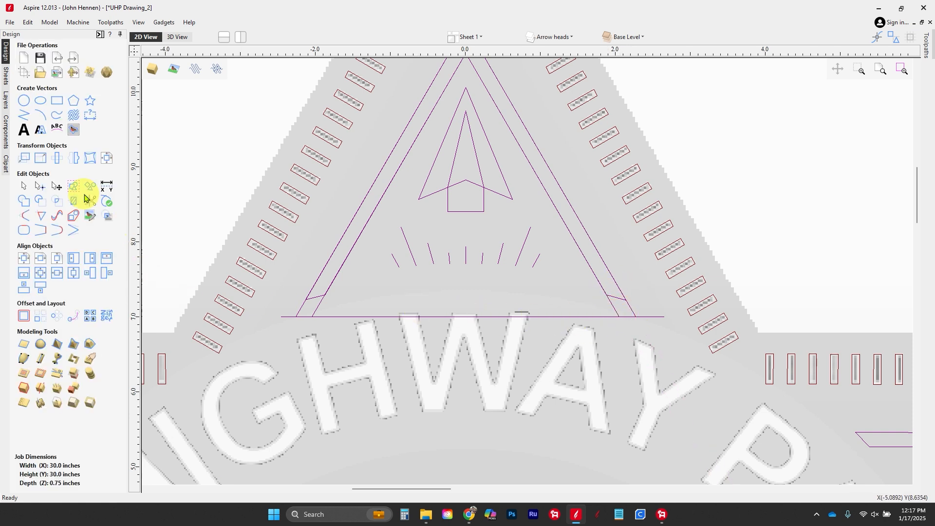
# Step: Draw a 0.2 inch diameter circle beside the top point and delete its lower half to leave an upper semicircle
pyautogui.click(24, 101)
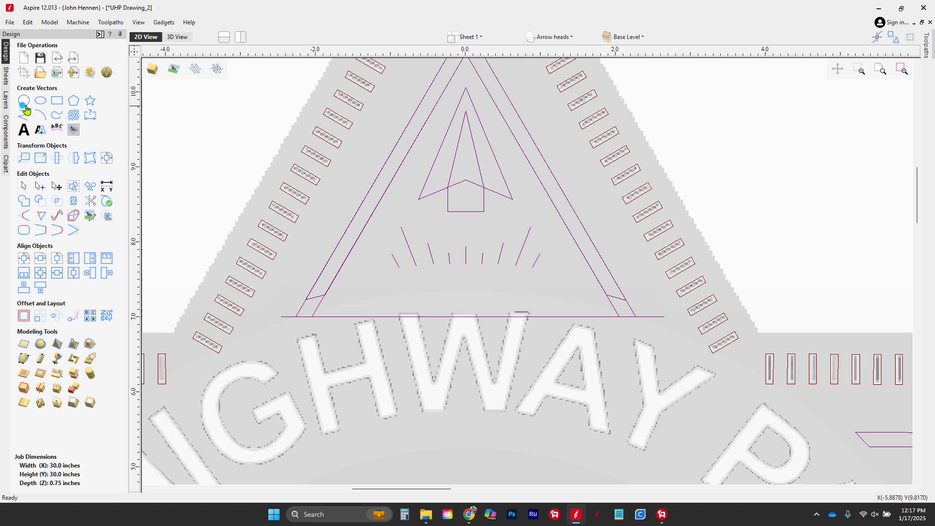
pyautogui.moveTo(192, 185); pyautogui.dragTo(191, 185)
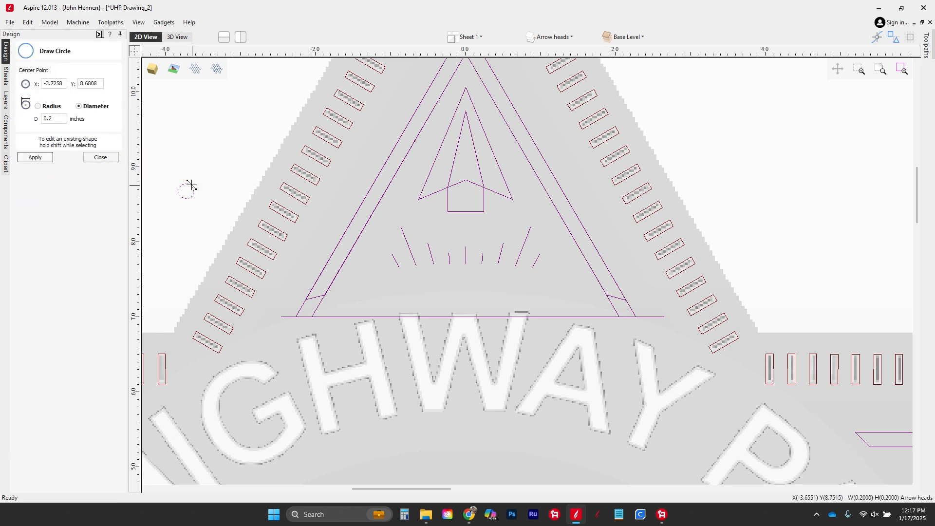
pyautogui.press('Escape')
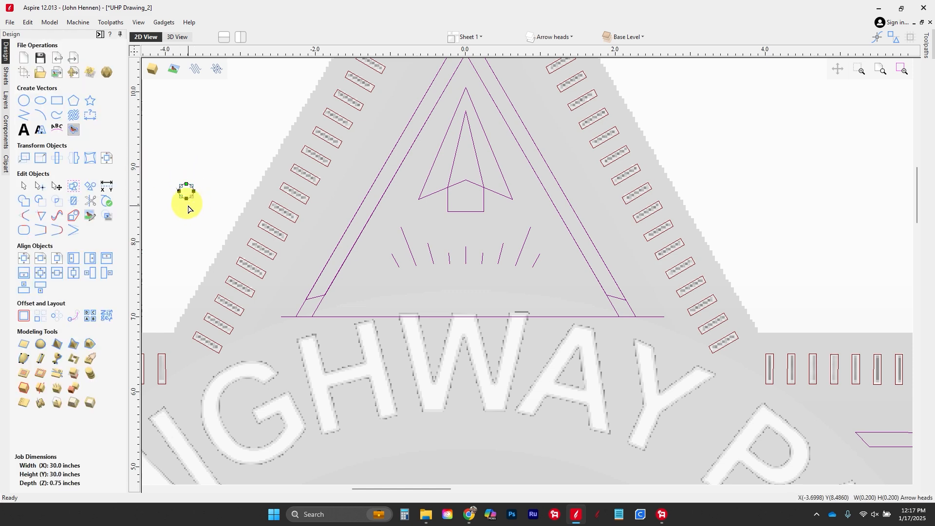
pyautogui.scroll(2, 190, 198)
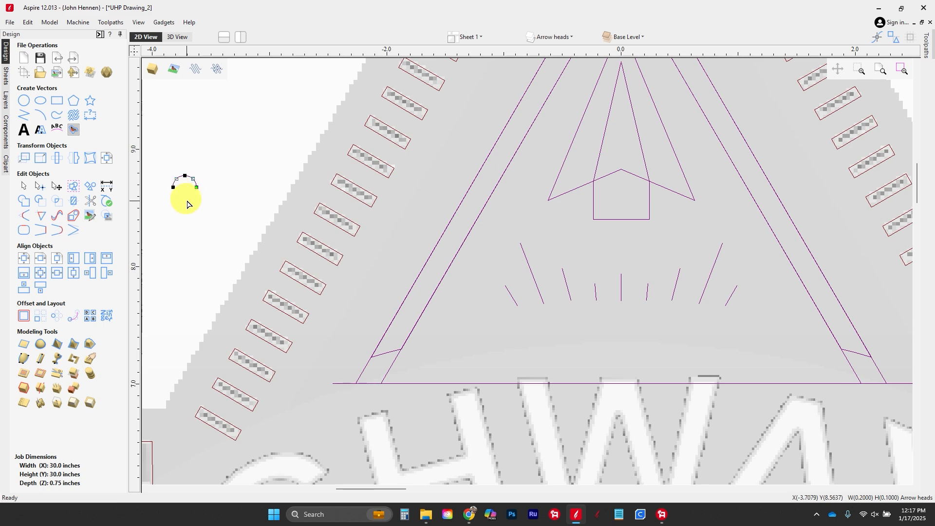
pyautogui.click(186, 206)
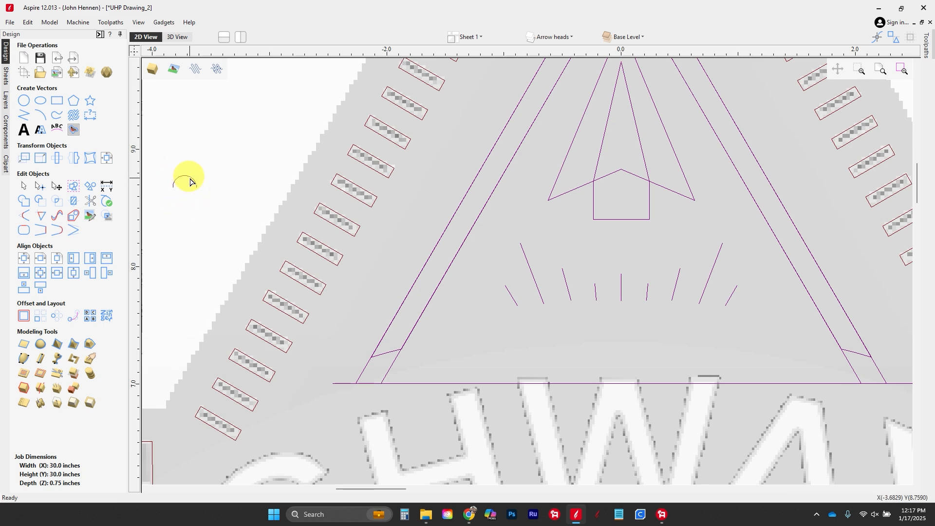
# Step: Set the chevron's extended outer and inner edges as the drive rails of a Two Rail Sweep
pyautogui.scroll(-2, 207, 211)
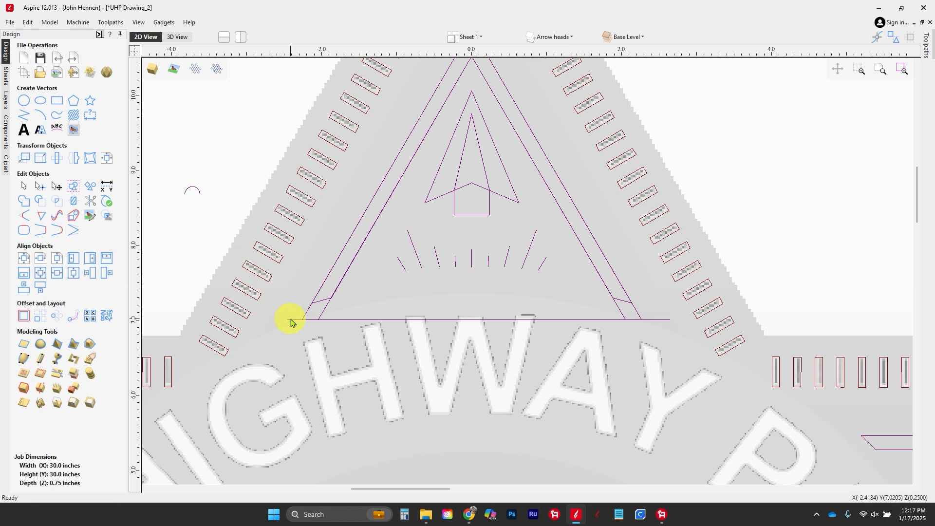
pyautogui.click(305, 317)
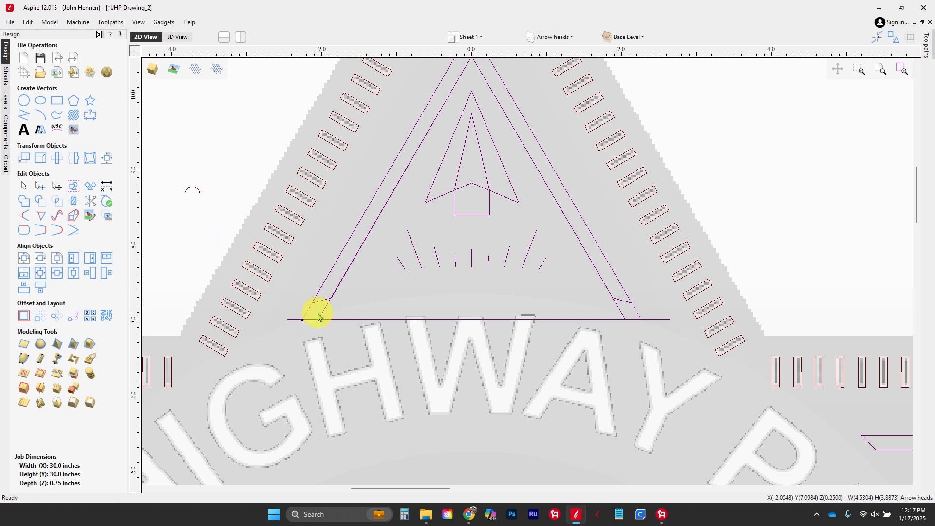
pyautogui.keyDown('shift'); pyautogui.click(322, 315); pyautogui.keyUp('shift')
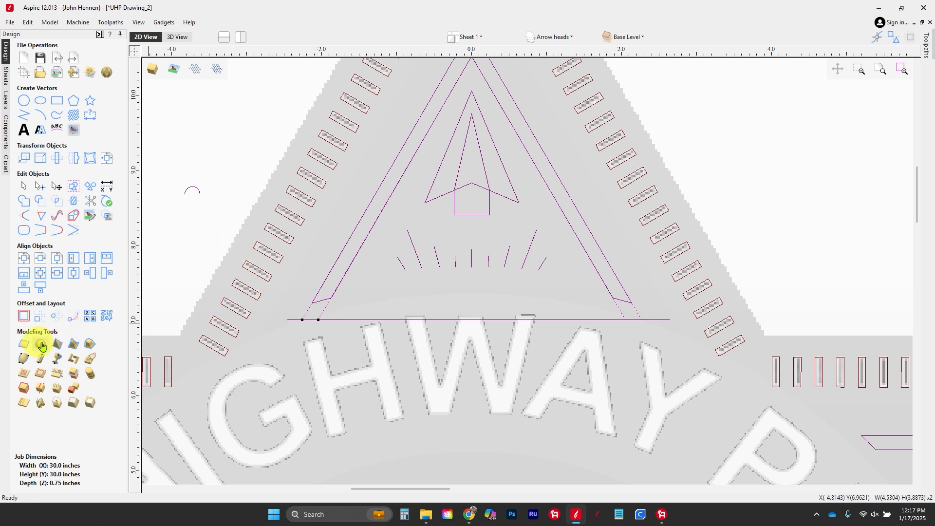
pyautogui.click(24, 359)
pyautogui.click(93, 78)
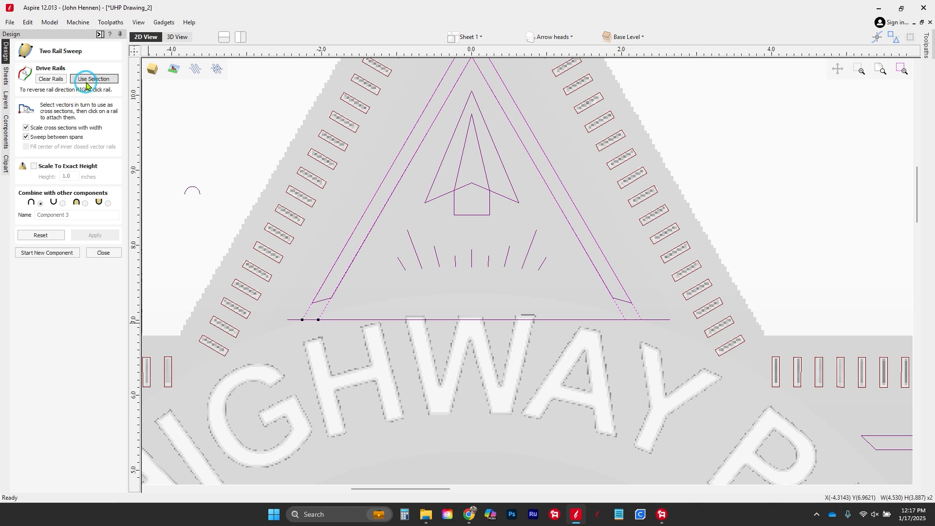
# Step: Attach the semicircle as the cross section on the chevron rails, disable scaling cross sections with width, and apply the sweep
pyautogui.click(198, 193)
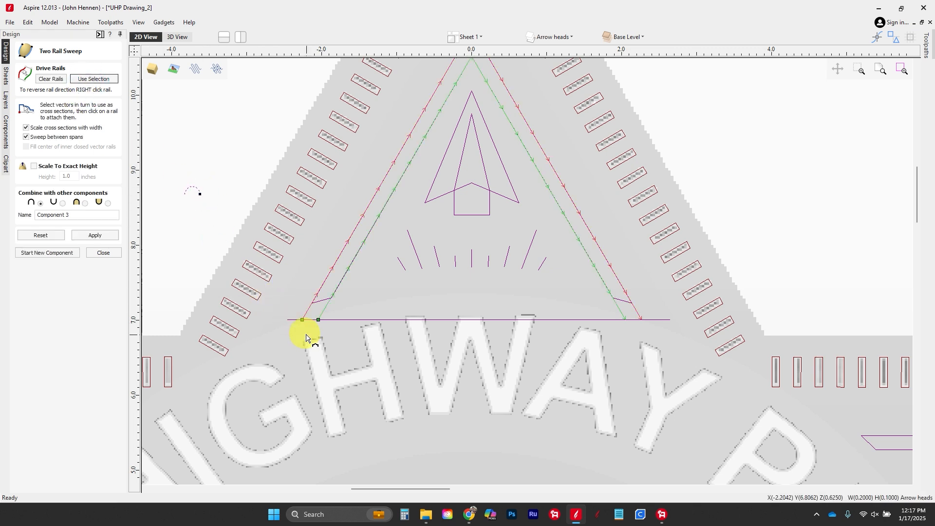
pyautogui.click(302, 321)
pyautogui.click(86, 215)
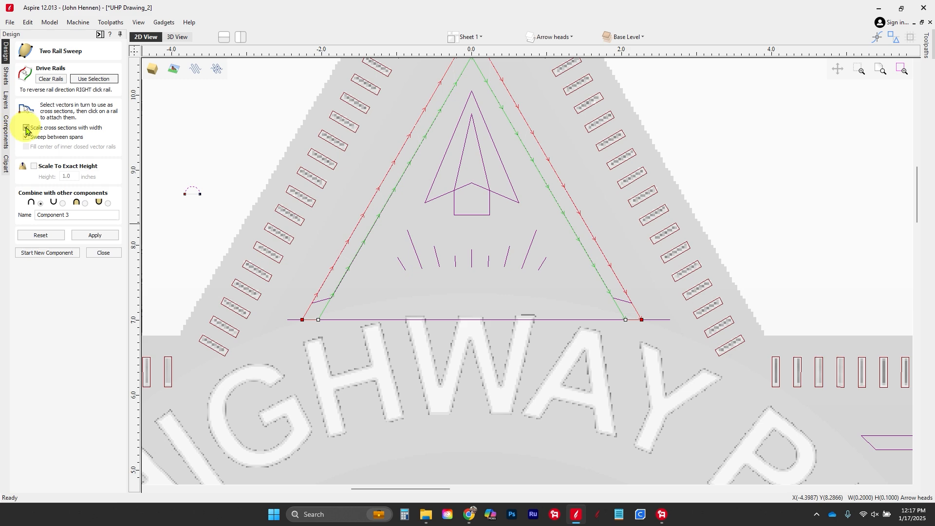
pyautogui.click(26, 128)
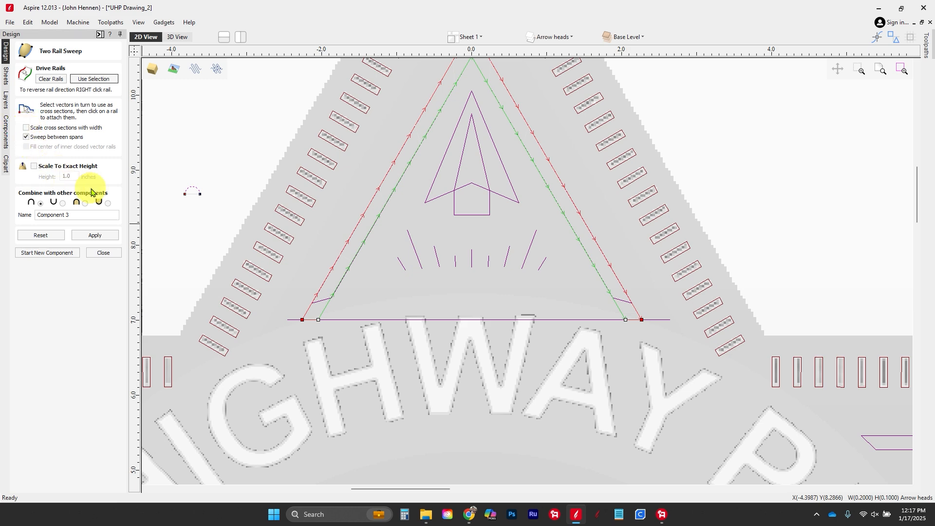
pyautogui.scroll(-2, 163, 220)
pyautogui.scroll(3, 320, 111)
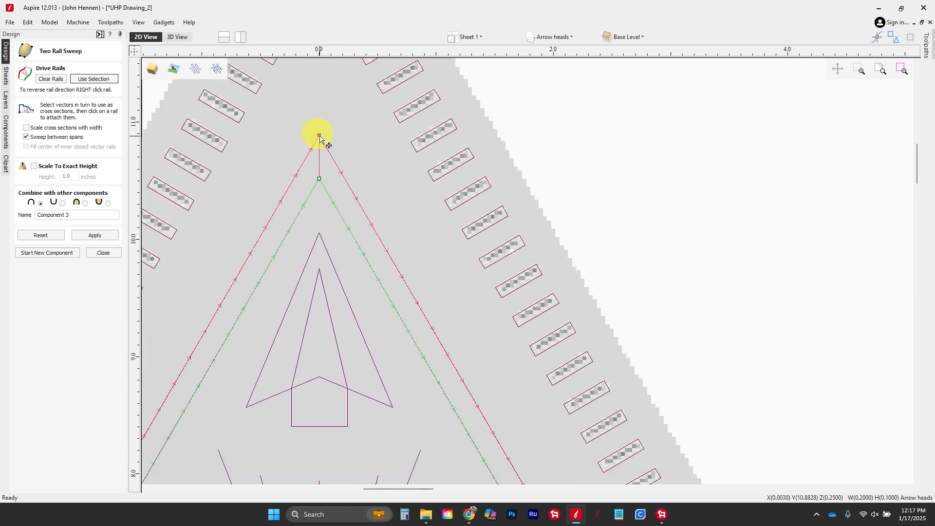
pyautogui.scroll(-3, 318, 136)
pyautogui.click(90, 237)
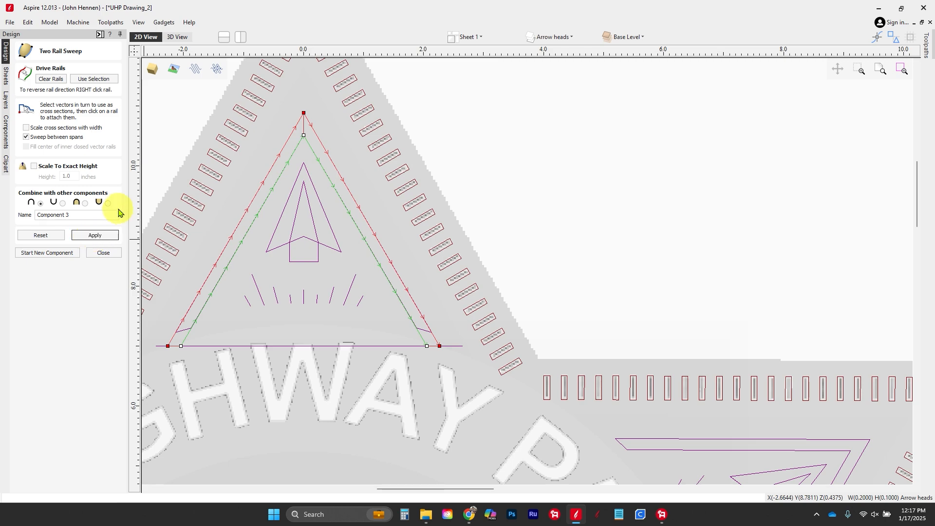
# Step: Examine the swept chevron's apex and lower ends in the 3D view, and close the Two Rail Sweep
pyautogui.click(187, 40)
pyautogui.scroll(-6, 450, 274)
pyautogui.moveTo(612, 237); pyautogui.dragTo(580, 378, button='middle')
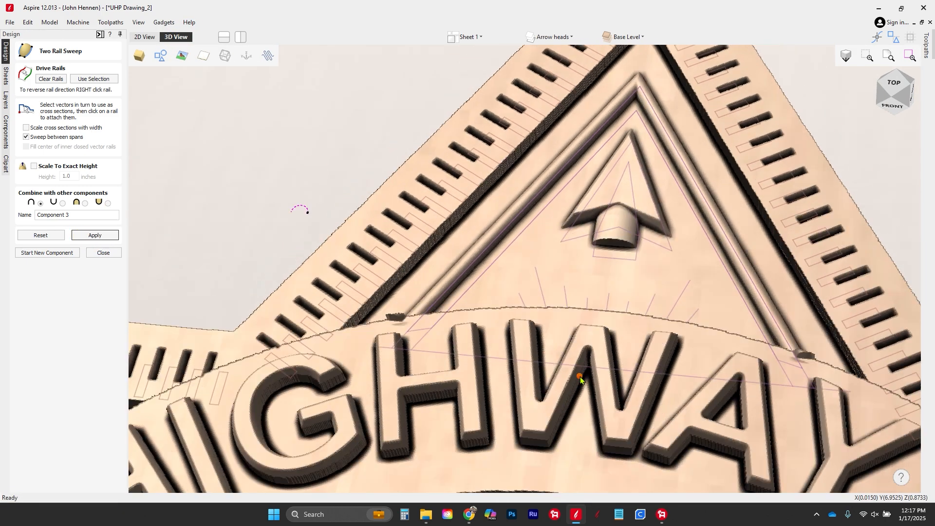
pyautogui.scroll(4, 627, 195)
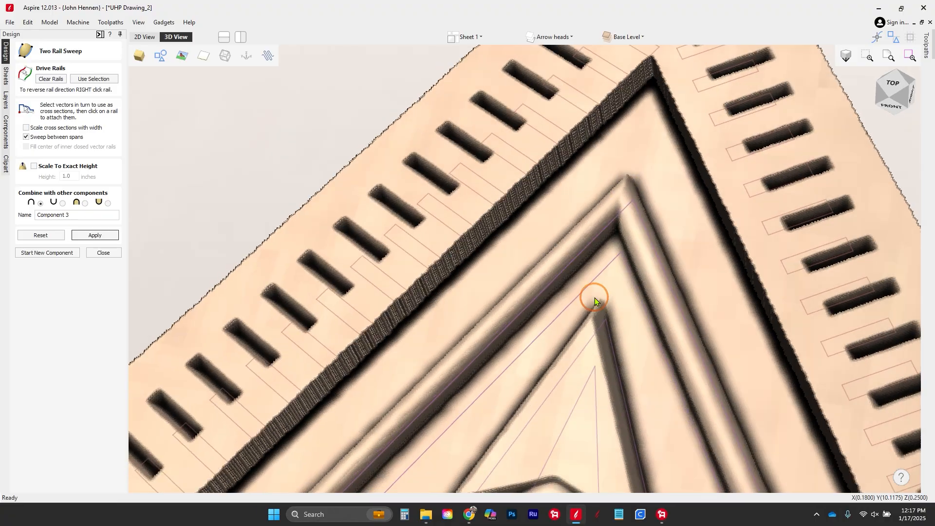
pyautogui.moveTo(595, 298); pyautogui.dragTo(611, 314)
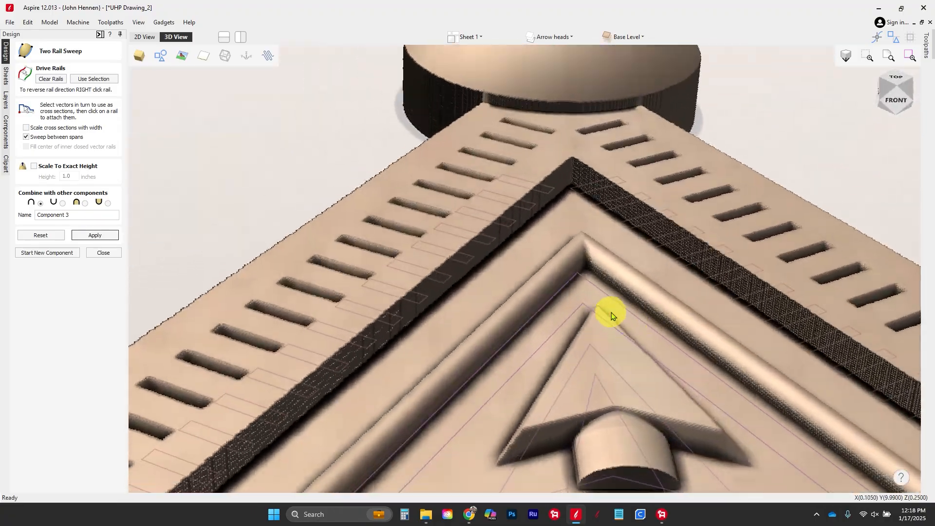
pyautogui.scroll(-3, 612, 314)
pyautogui.scroll(-1, 424, 308)
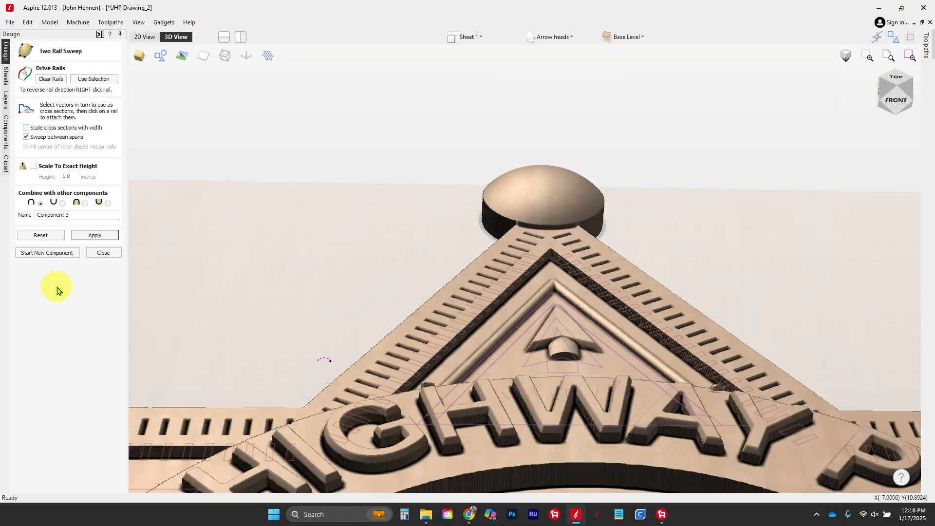
pyautogui.click(100, 253)
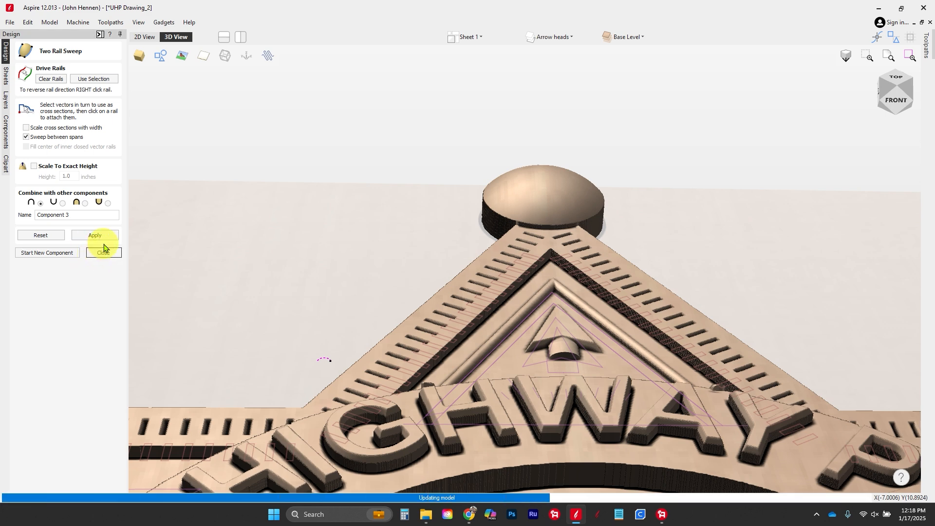
# Step: Move the swept chevron component from the Base Level to the Arrow and points level
pyautogui.click(145, 42)
pyautogui.scroll(-2, 401, 250)
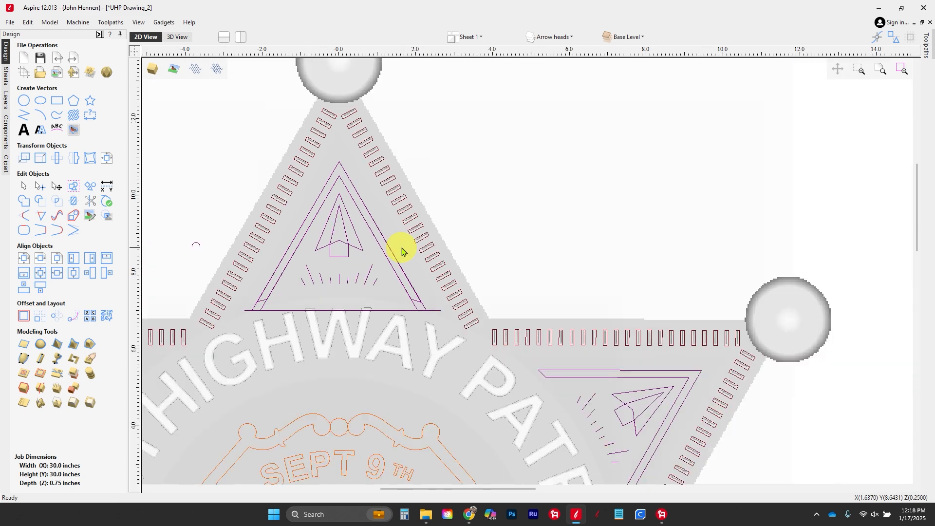
pyautogui.scroll(2, 288, 251)
pyautogui.scroll(-2, 268, 251)
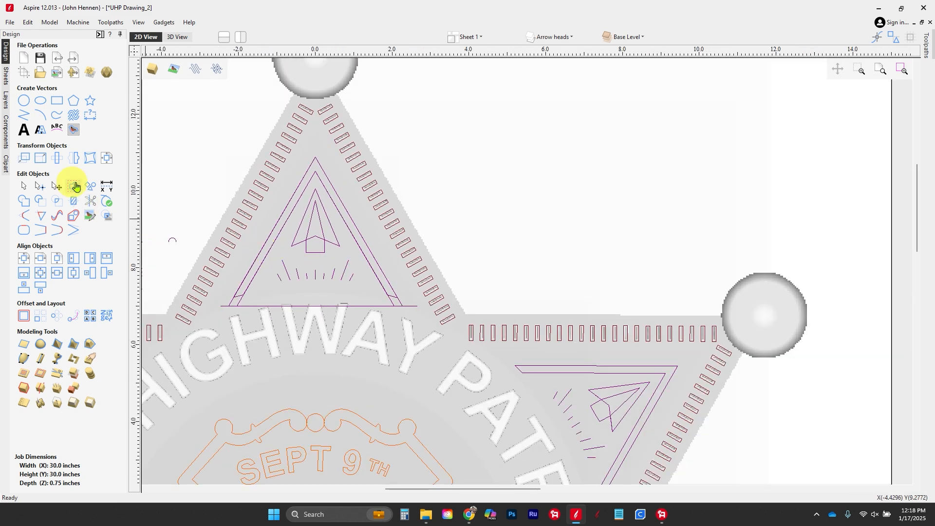
pyautogui.click(7, 133)
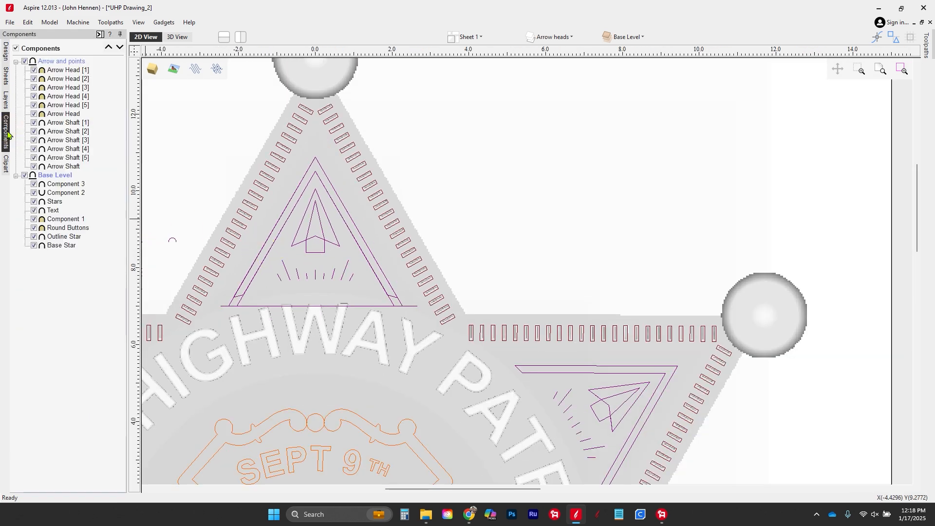
pyautogui.click(63, 73)
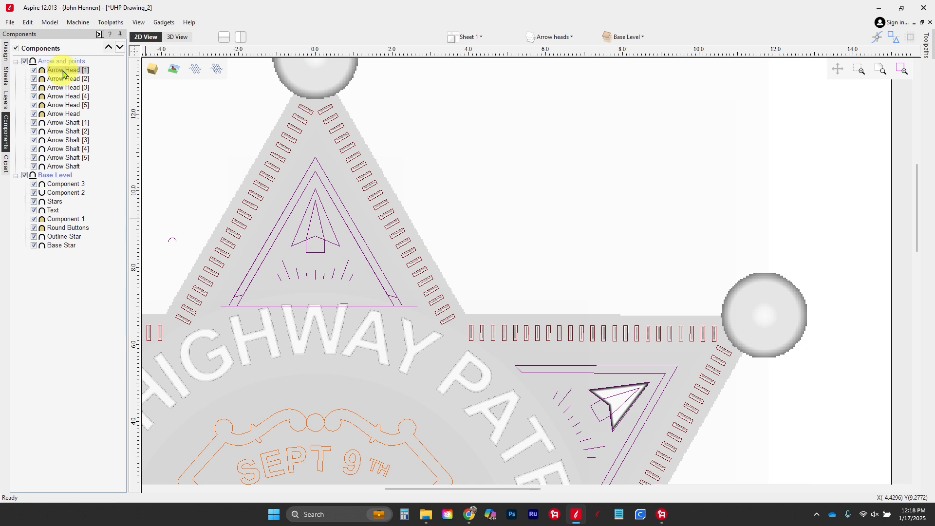
pyautogui.click(62, 185)
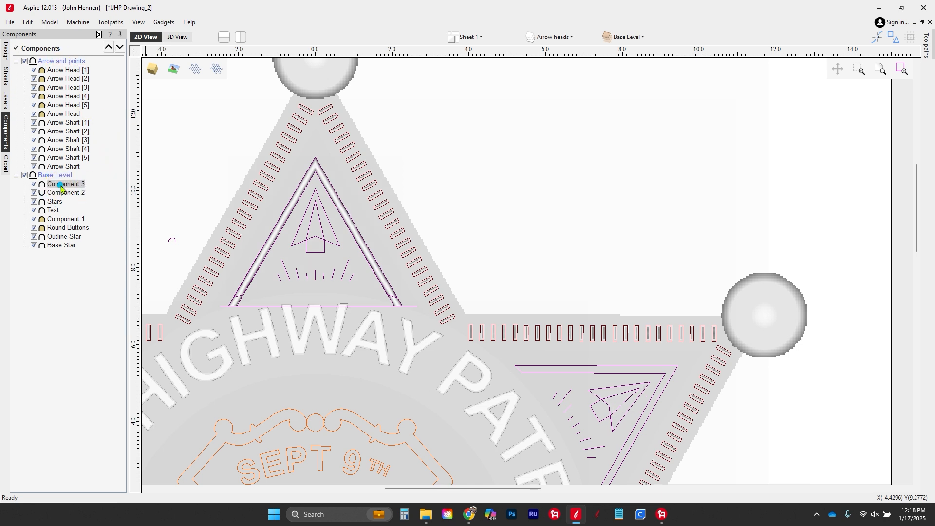
pyautogui.moveTo(62, 187); pyautogui.dragTo(58, 66)
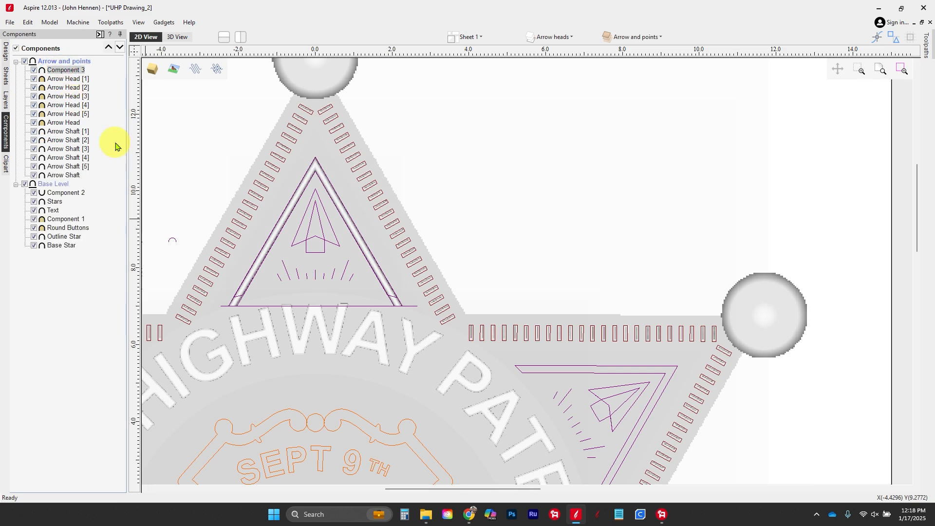
# Step: Clear the area of the swept chevron component outside the original chevron outline to trim its lower ends
pyautogui.scroll(5, 220, 299)
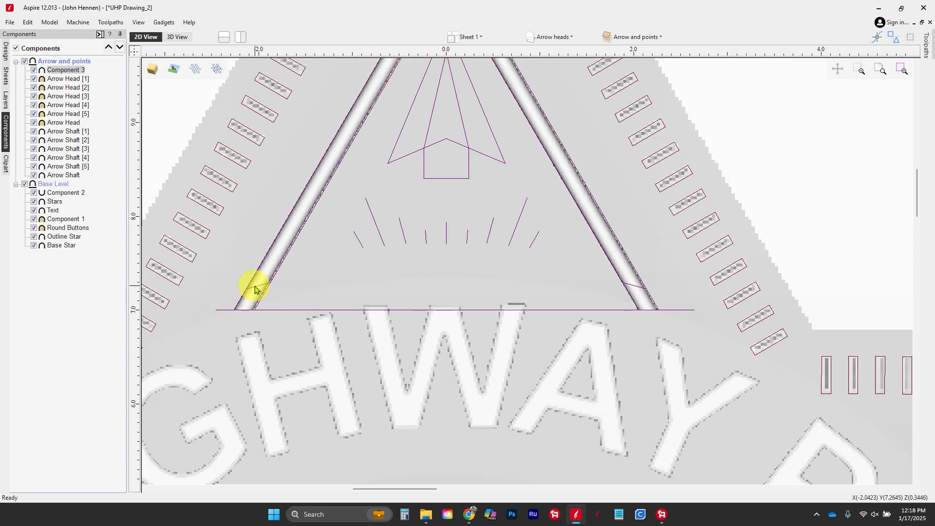
pyautogui.click(6, 57)
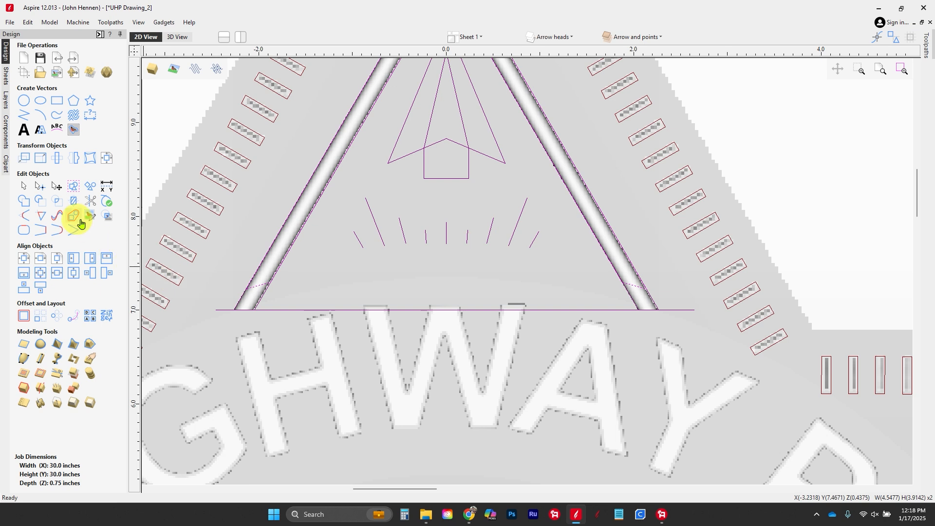
pyautogui.click(41, 380)
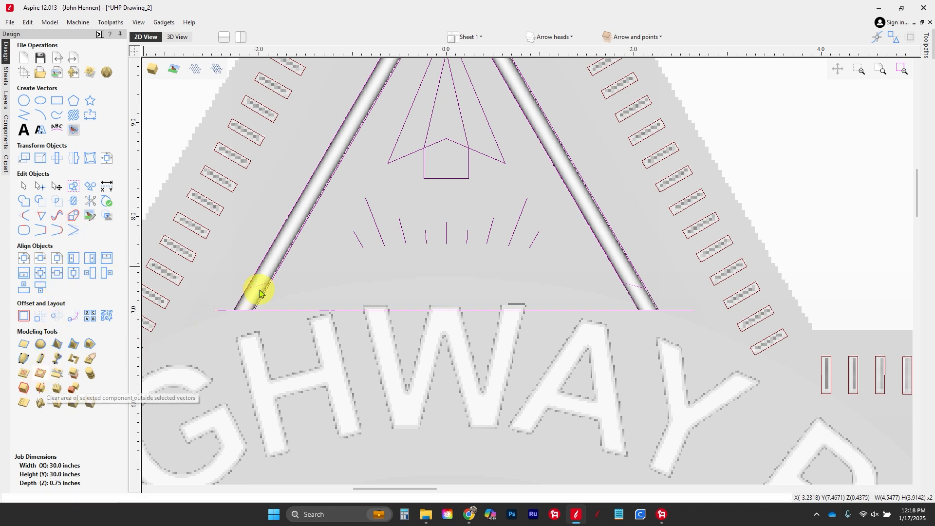
# Step: Examine the trimmed lower ends of the top point's raised chevron in the 3D view
pyautogui.click(177, 36)
pyautogui.moveTo(653, 420); pyautogui.dragTo(494, 423)
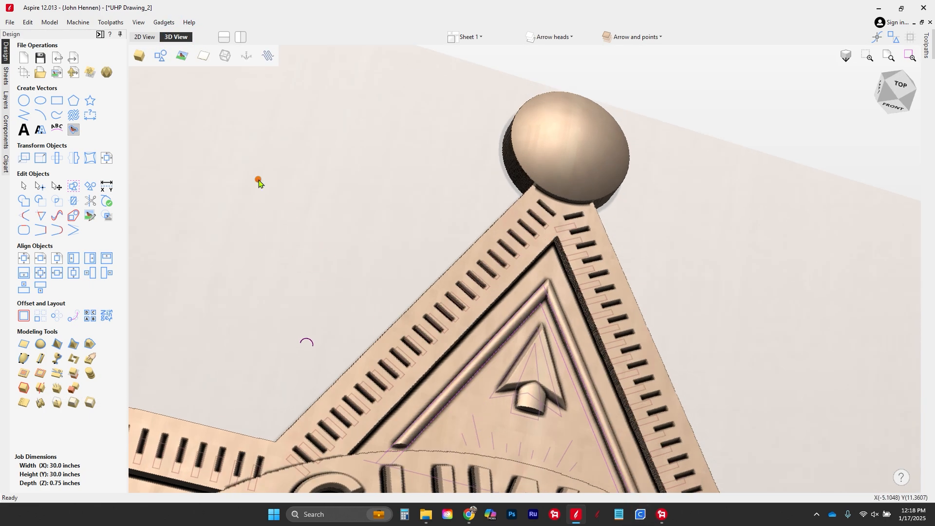
pyautogui.moveTo(259, 181); pyautogui.dragTo(414, 259)
pyautogui.moveTo(414, 259); pyautogui.dragTo(308, 116, button='middle')
pyautogui.scroll(3, 435, 301)
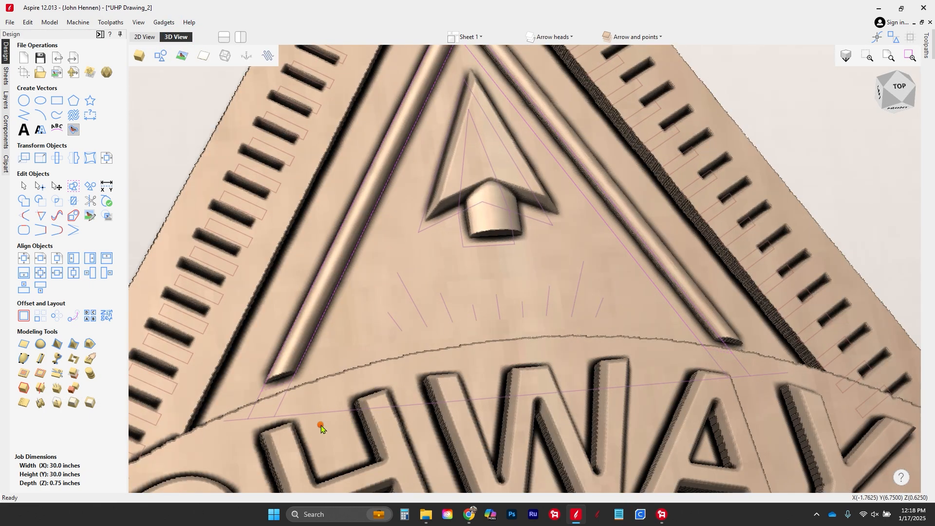
pyautogui.moveTo(320, 424); pyautogui.dragTo(296, 480)
# Step: Circular copy the raised chevron as 6 rotated items over a 360 degree total angle around rotation center X 0, Y 0
pyautogui.click(312, 408)
pyautogui.scroll(-5, 312, 408)
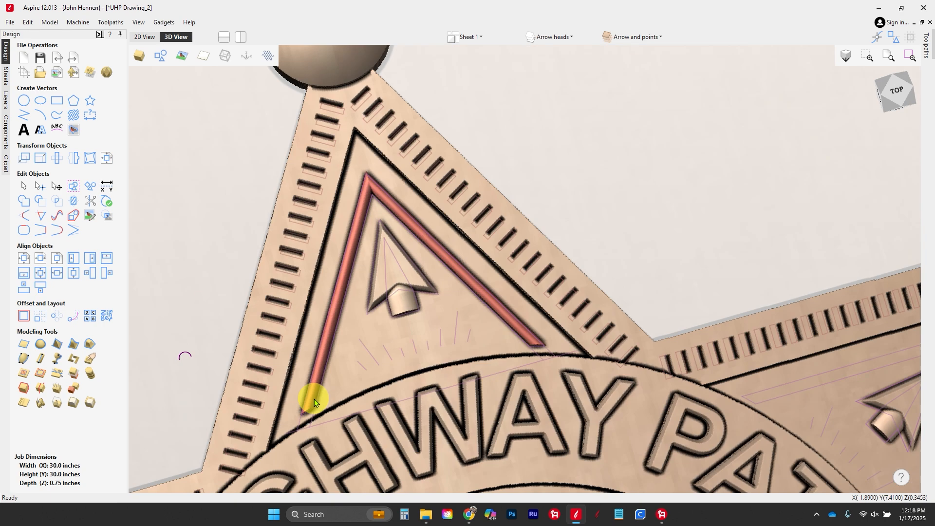
pyautogui.click(64, 317)
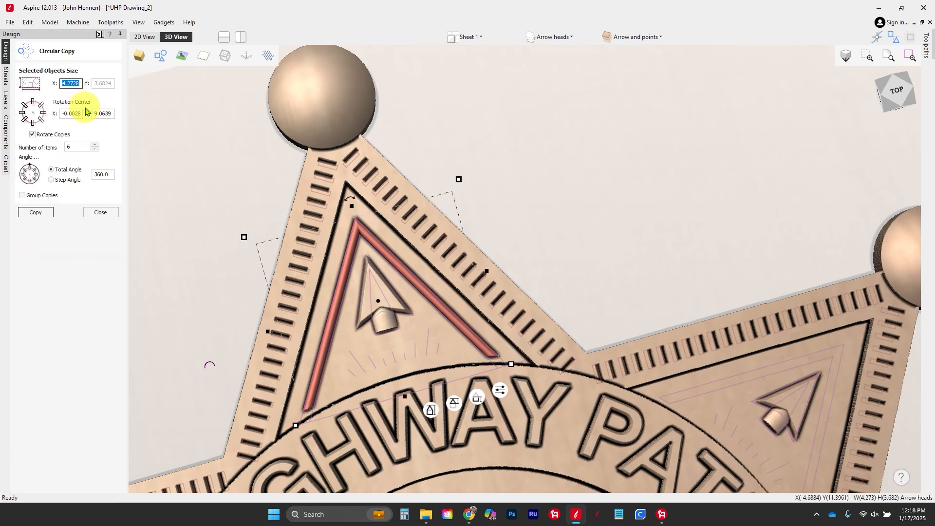
pyautogui.doubleClick(73, 113)
pyautogui.write('0')
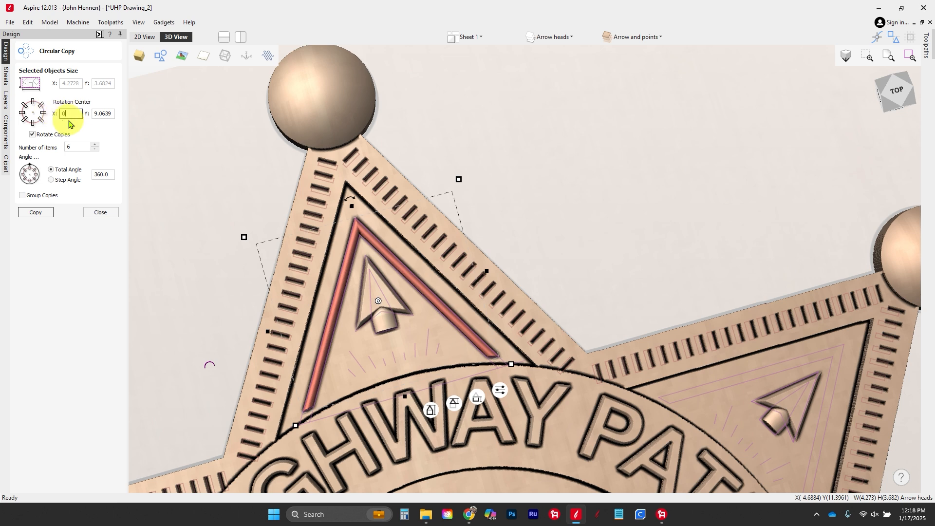
pyautogui.click(106, 114)
pyautogui.doubleClick(111, 113)
pyautogui.write('0')
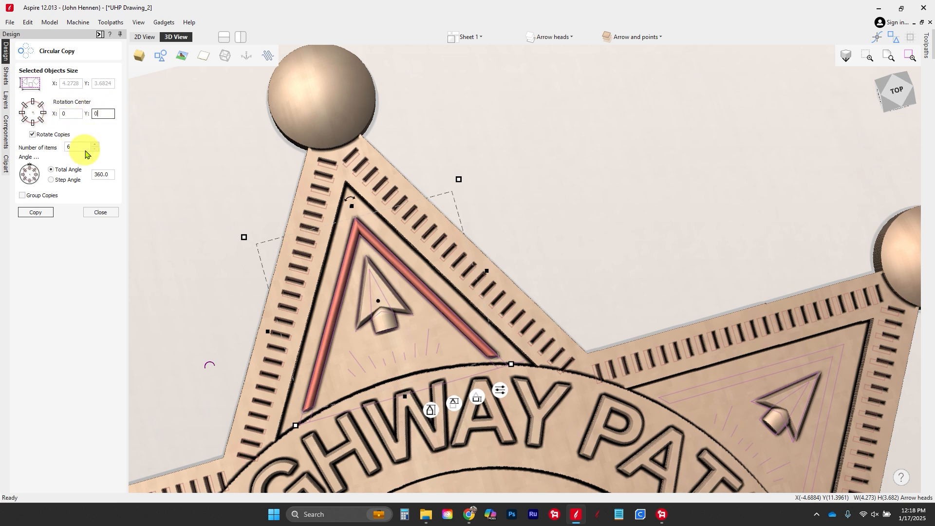
pyautogui.click(41, 213)
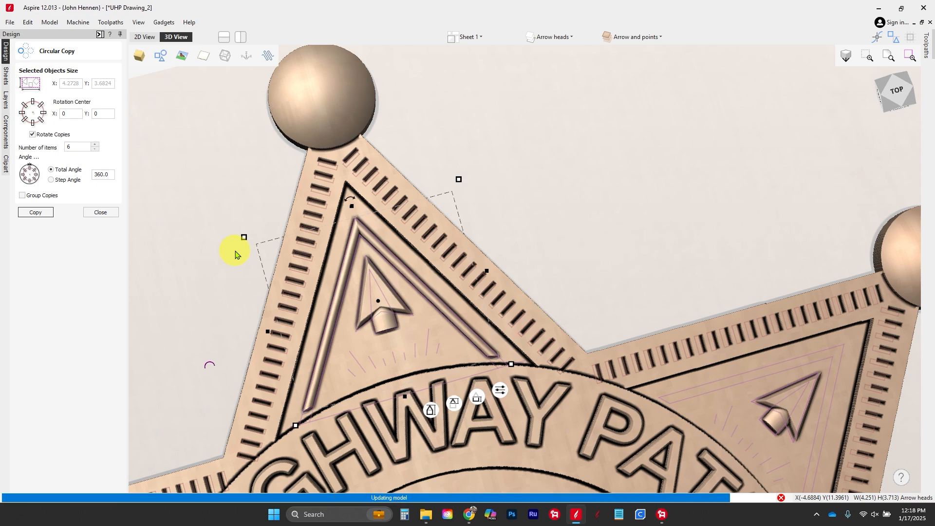
pyautogui.scroll(-5, 324, 236)
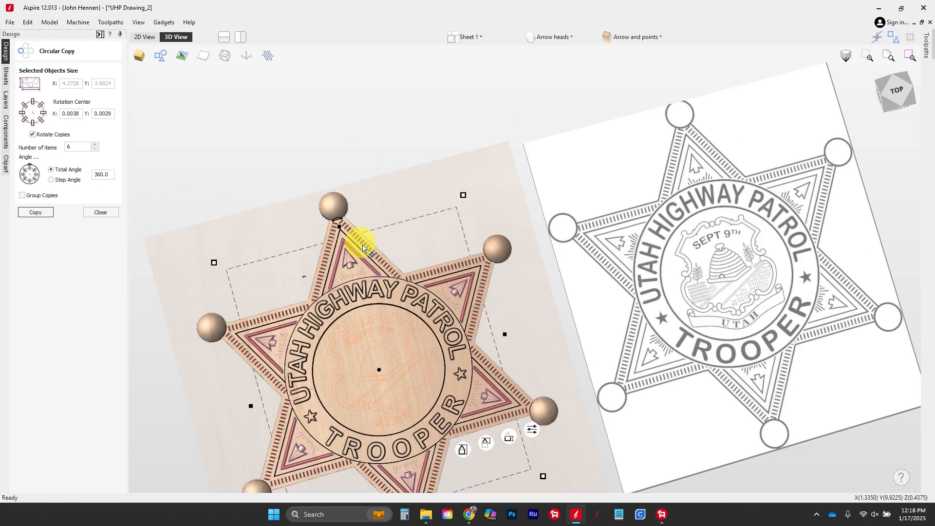
pyautogui.moveTo(374, 303); pyautogui.dragTo(342, 390)
pyautogui.scroll(-2, 353, 361)
pyautogui.moveTo(343, 390); pyautogui.dragTo(342, 347, button='middle')
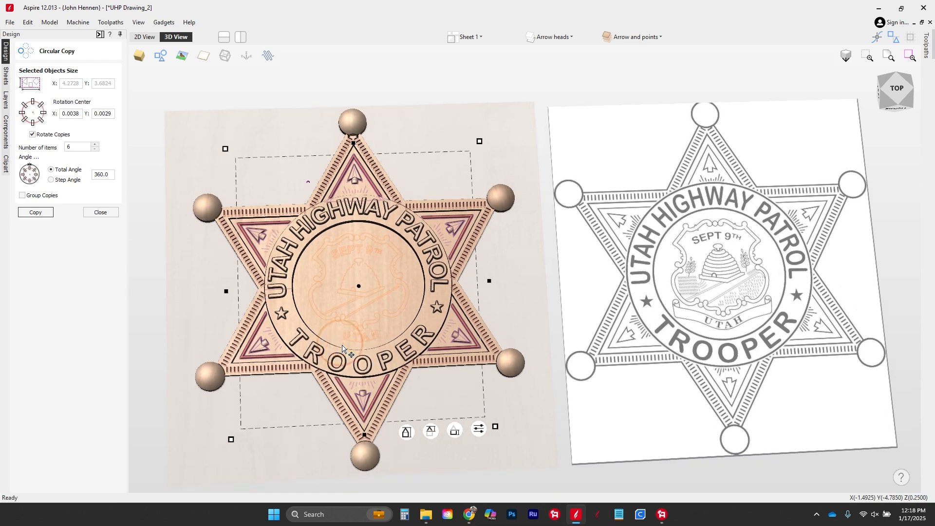
pyautogui.click(101, 213)
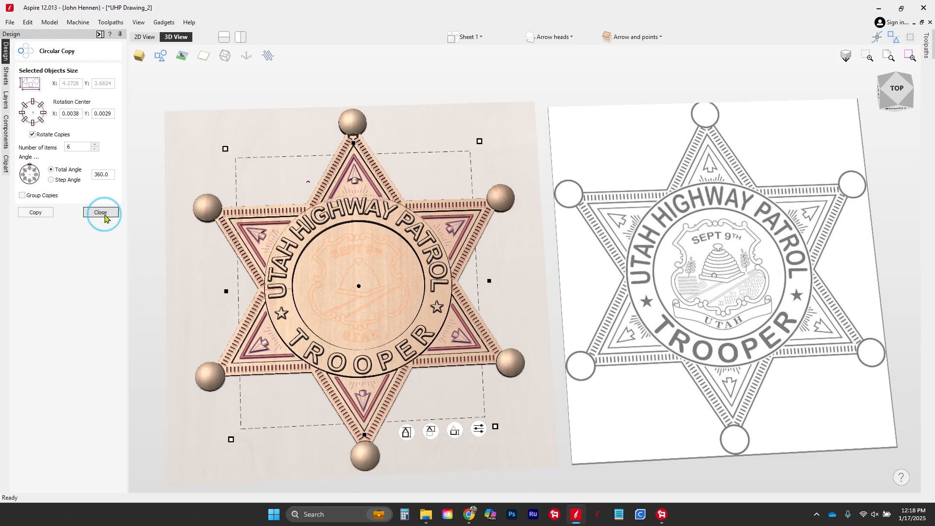
# Step: Examine the chevrons and ray lines around the badge lettering in 3D, and return to the 2D view
pyautogui.scroll(5, 396, 182)
pyautogui.scroll(-3, 439, 185)
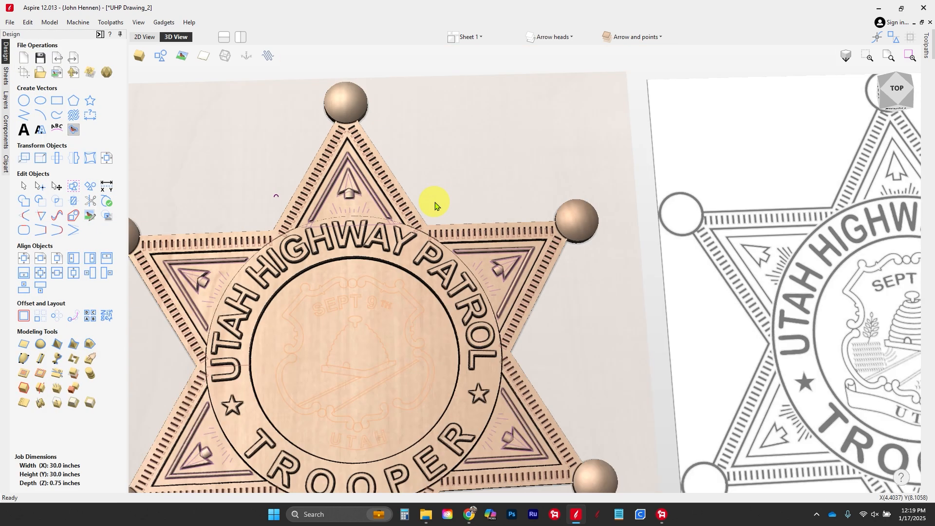
pyautogui.scroll(6, 344, 215)
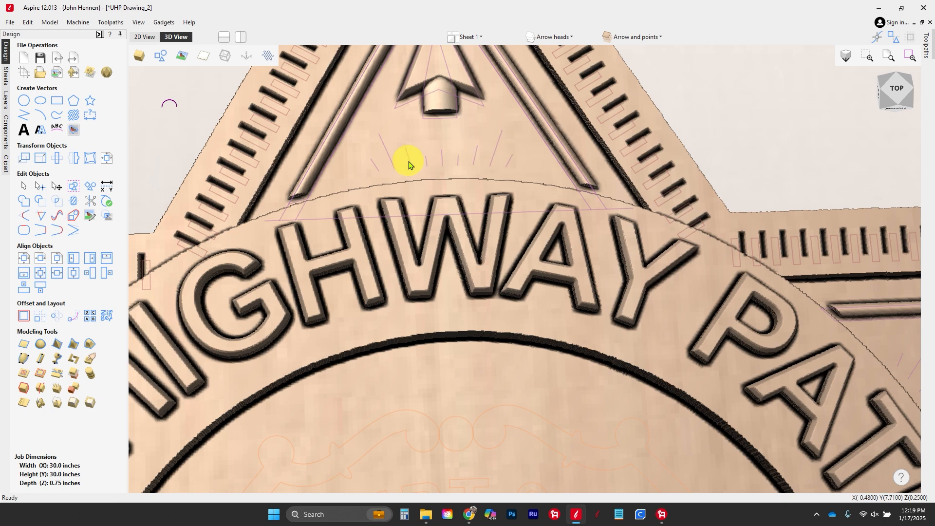
pyautogui.moveTo(435, 178); pyautogui.dragTo(443, 213)
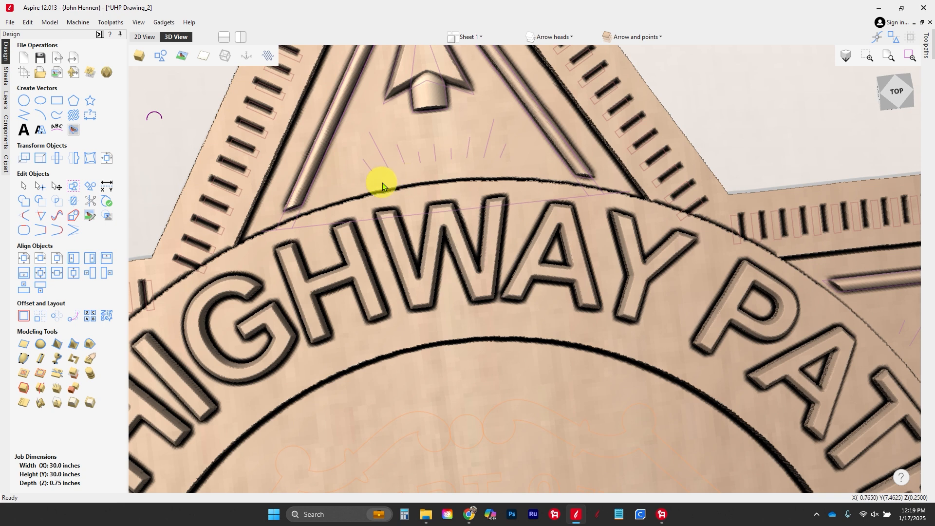
pyautogui.scroll(-3, 388, 182)
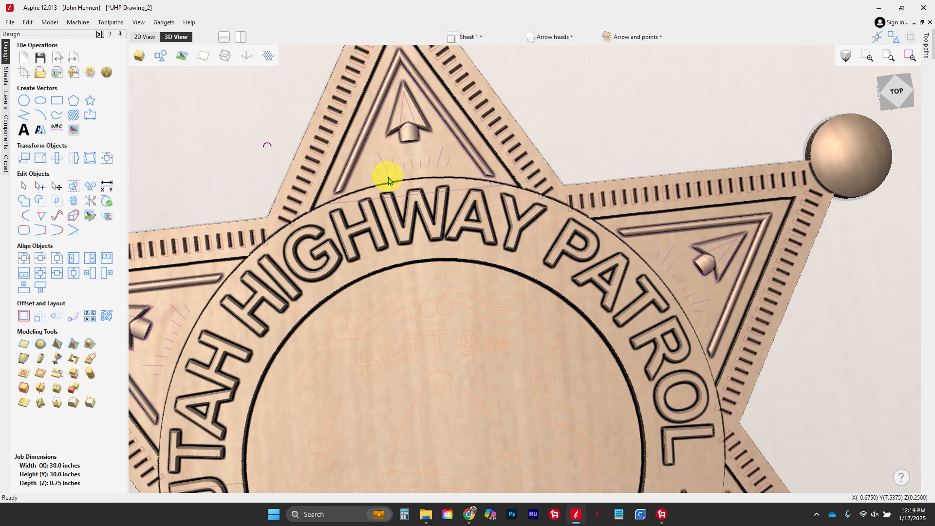
pyautogui.scroll(-3, 367, 95)
pyautogui.scroll(3, 455, 167)
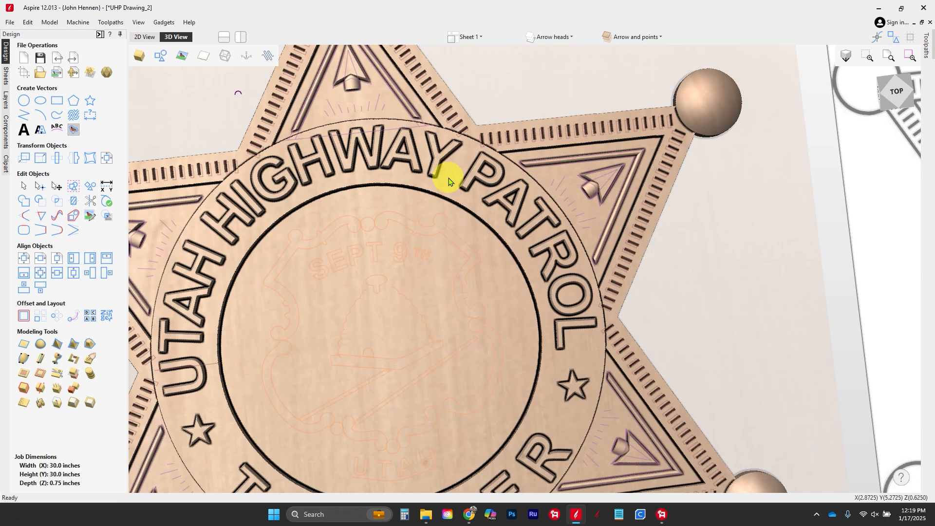
pyautogui.scroll(-2, 448, 182)
pyautogui.click(146, 38)
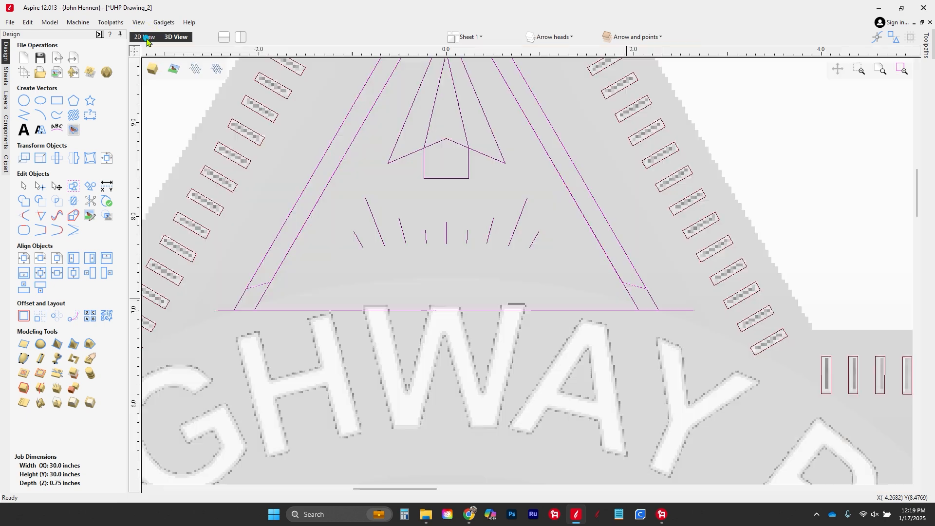
# Step: Insert a new component level above the Arrow and points level and name it "Center of the Badge"
pyautogui.scroll(-2, 355, 182)
pyautogui.scroll(3, 363, 292)
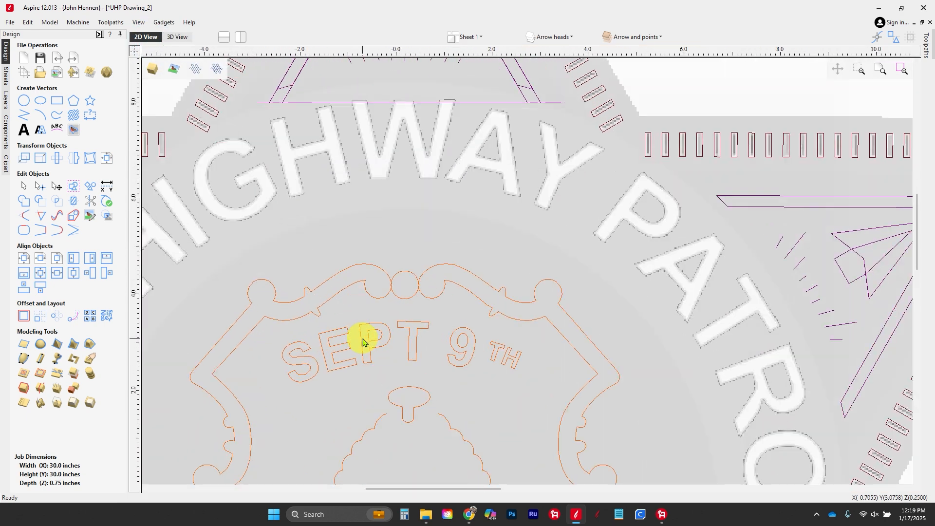
pyautogui.scroll(-2, 363, 341)
pyautogui.click(4, 133)
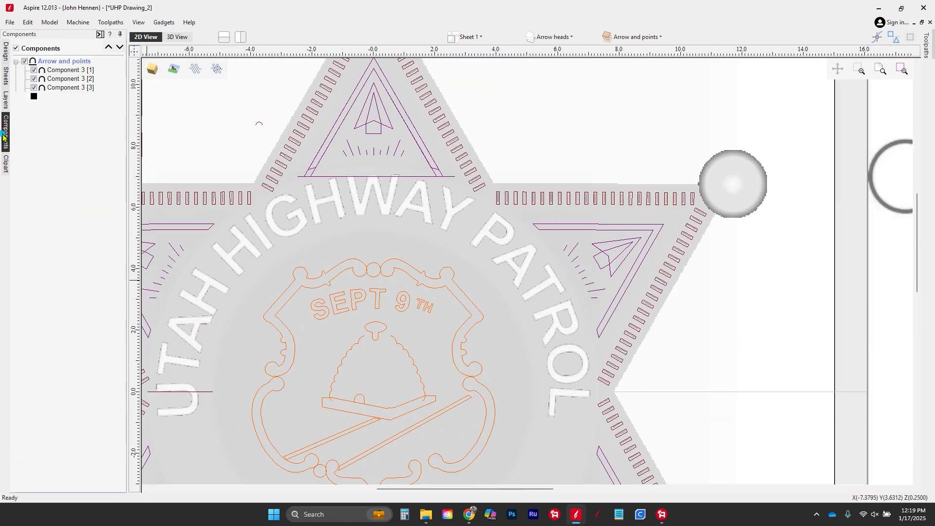
pyautogui.rightClick(56, 63)
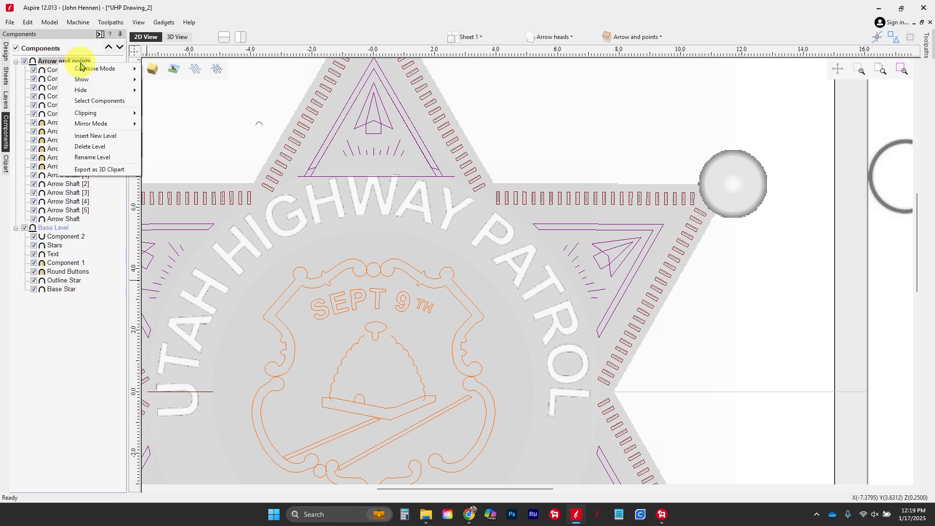
pyautogui.click(107, 139)
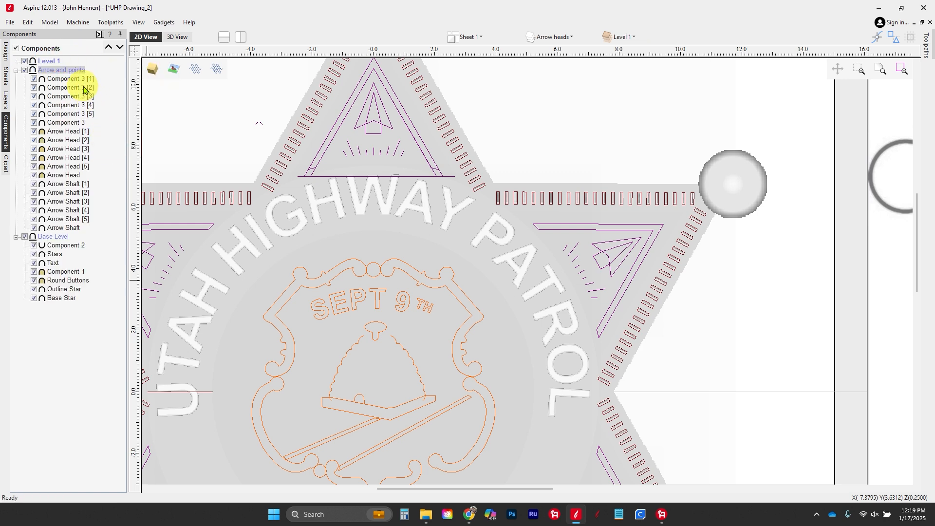
pyautogui.click(60, 63)
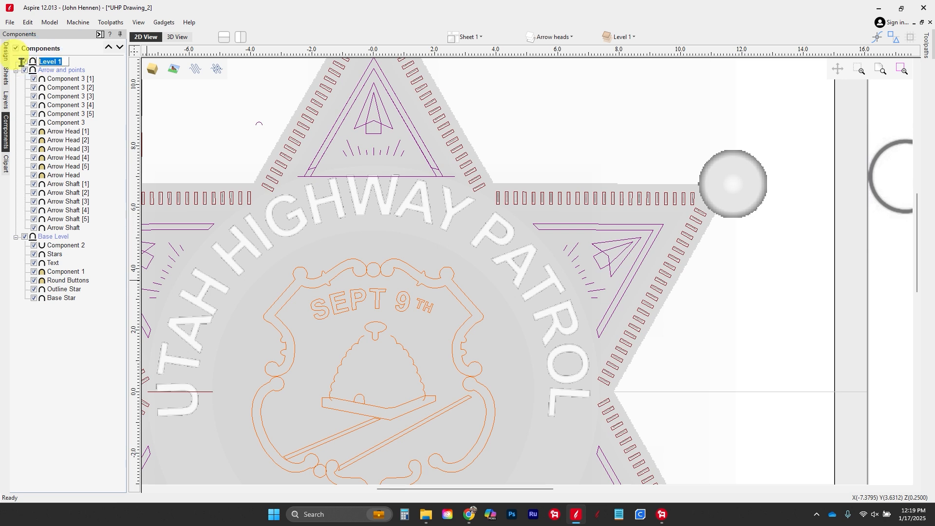
pyautogui.write('Center of the Badge')
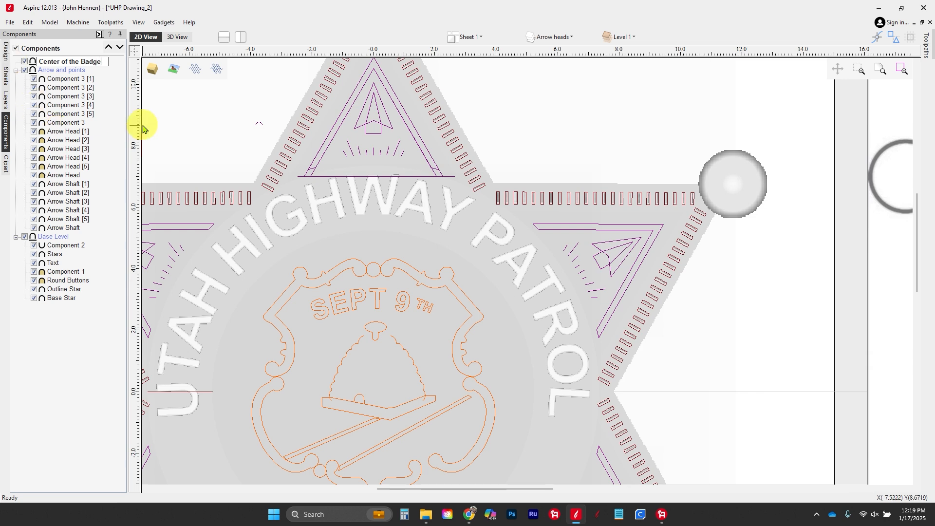
pyautogui.press('Return')
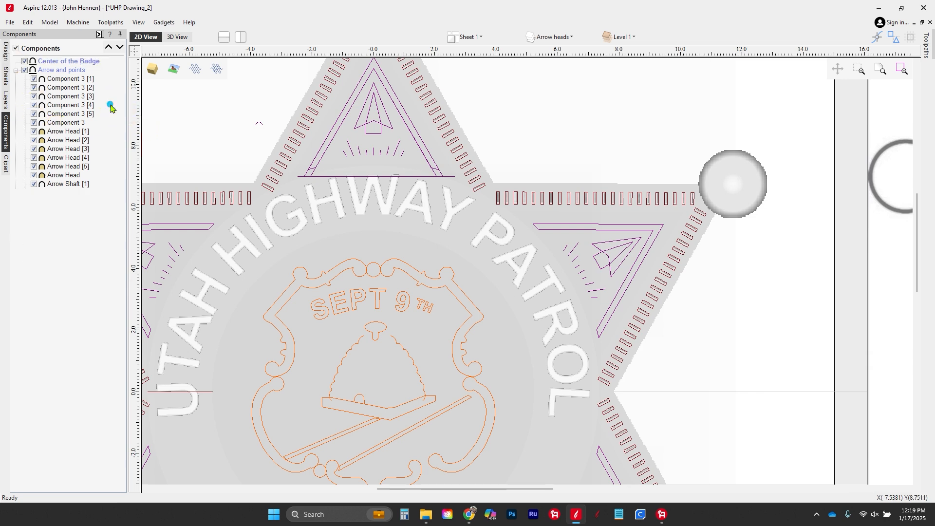
# Step: Select the six scrollwork border vectors that surround the beehive and SEPT 9TH lettering in the badge centre
pyautogui.scroll(-1, 328, 272)
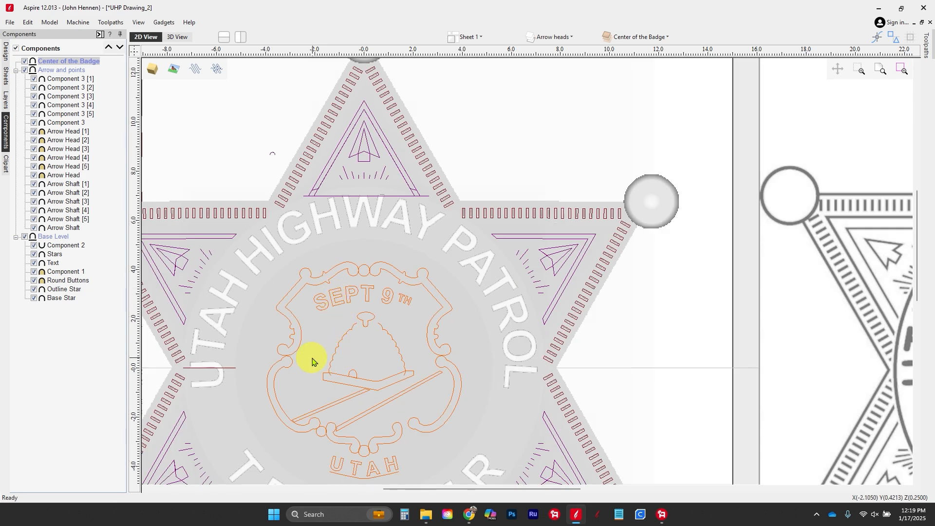
pyautogui.scroll(3, 311, 360)
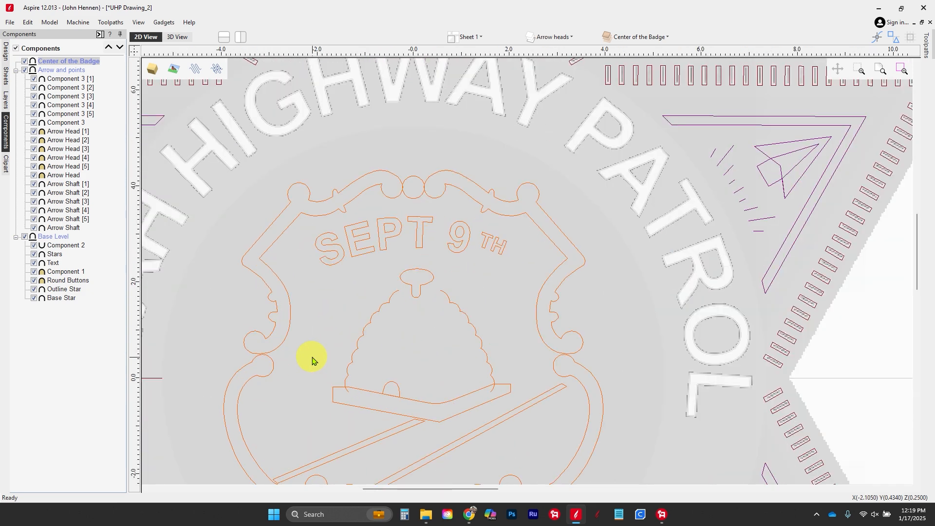
pyautogui.scroll(-1, 285, 334)
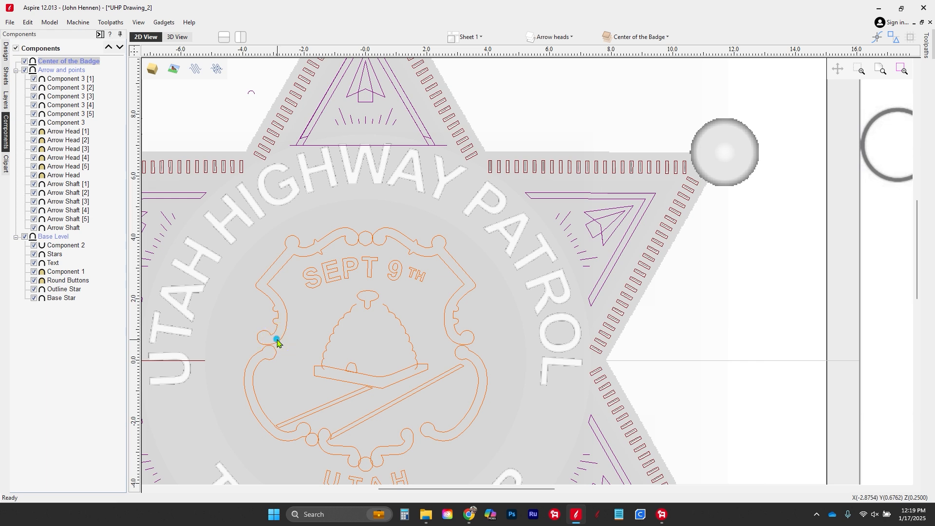
pyautogui.click(277, 343)
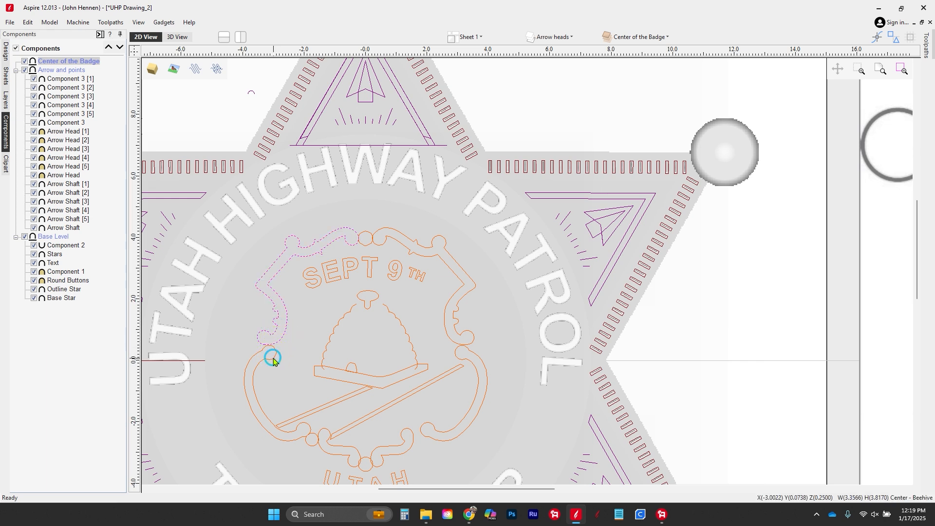
pyautogui.keyDown('shift'); pyautogui.click(271, 359); pyautogui.keyUp('shift')
pyautogui.keyDown('shift'); pyautogui.click(338, 454); pyautogui.keyUp('shift')
pyautogui.keyDown('shift'); pyautogui.click(389, 449); pyautogui.keyUp('shift')
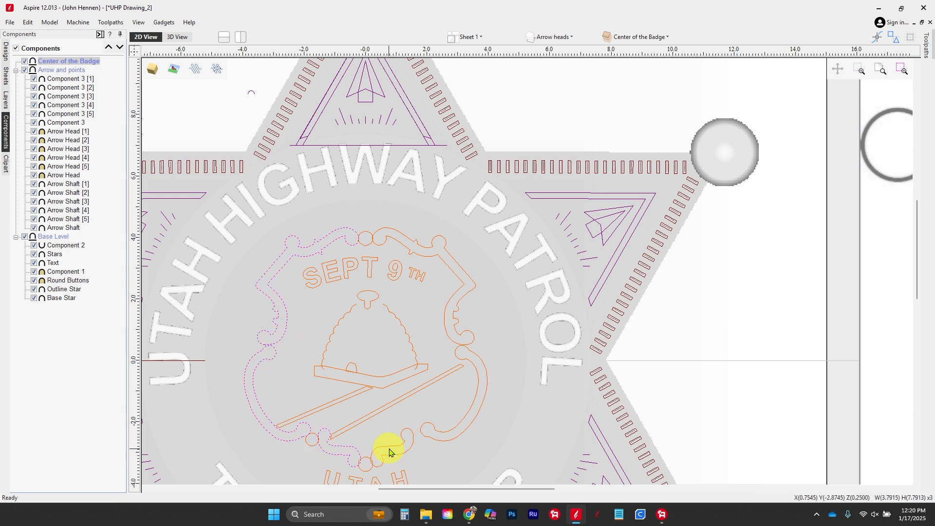
pyautogui.keyDown('shift'); pyautogui.click(432, 440); pyautogui.keyUp('shift')
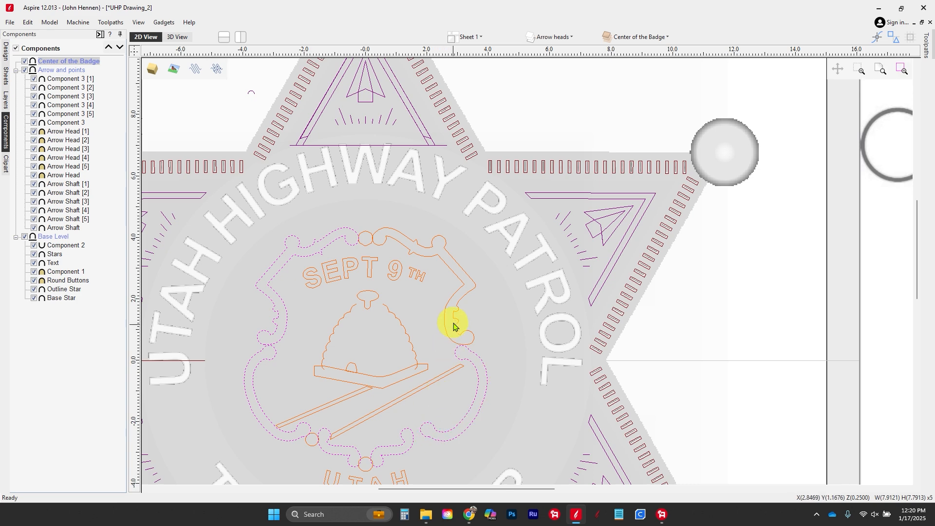
pyautogui.keyDown('shift'); pyautogui.click(457, 296); pyautogui.keyUp('shift')
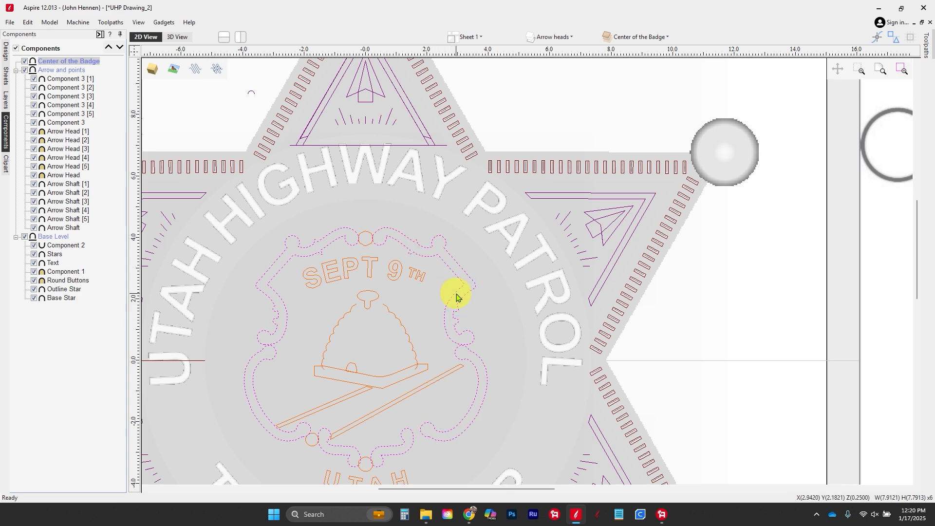
pyautogui.scroll(1, 286, 461)
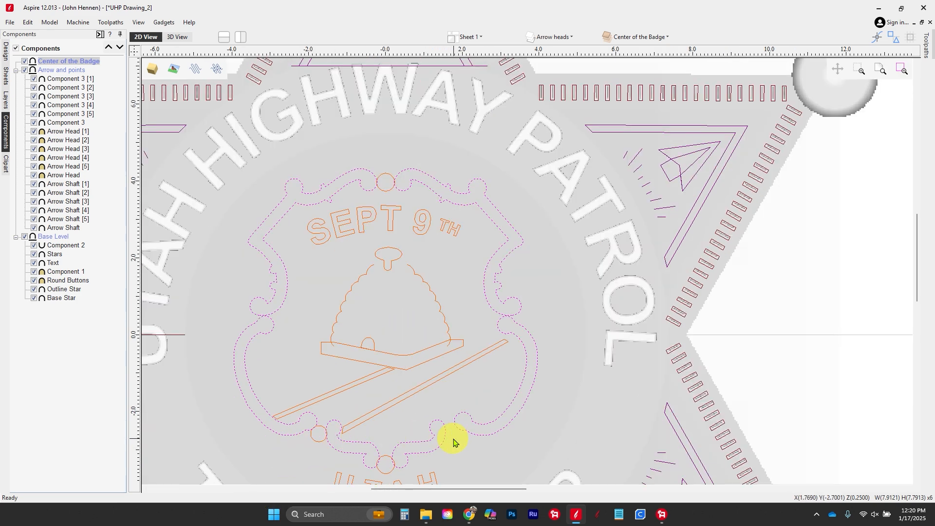
pyautogui.scroll(4, 446, 412)
pyautogui.scroll(-3, 449, 414)
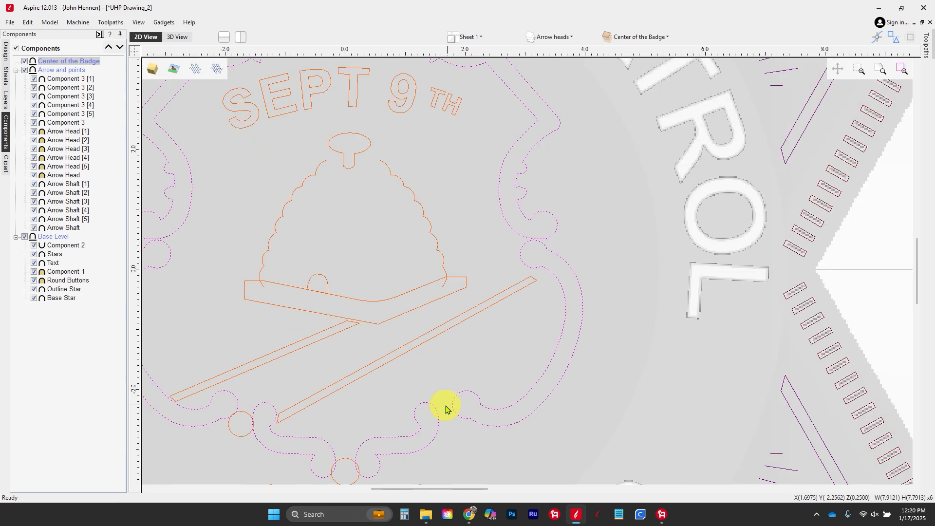
pyautogui.scroll(-2, 451, 428)
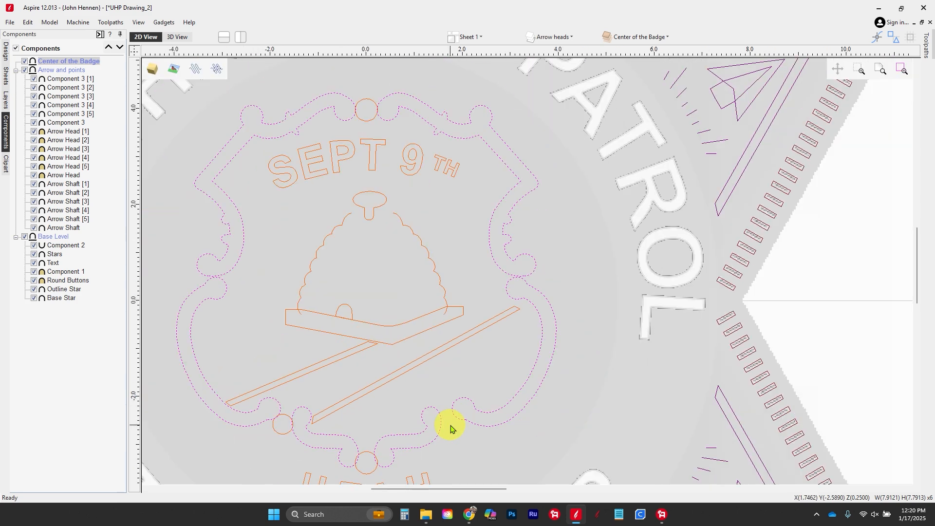
pyautogui.scroll(-2, 341, 223)
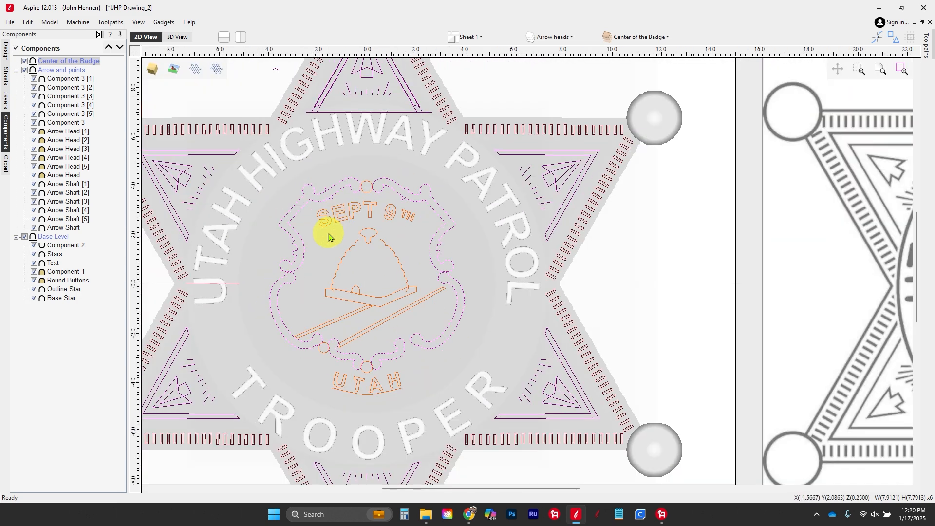
# Step: Create a round shape from the selected scrollwork border with a 0.25 inch profile, 0 base height and the add combine mode
pyautogui.click(7, 58)
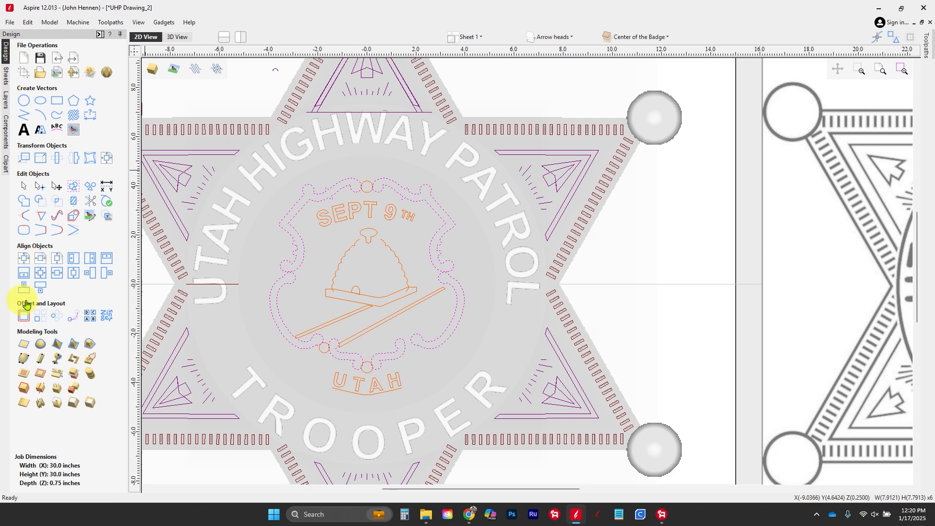
pyautogui.click(182, 37)
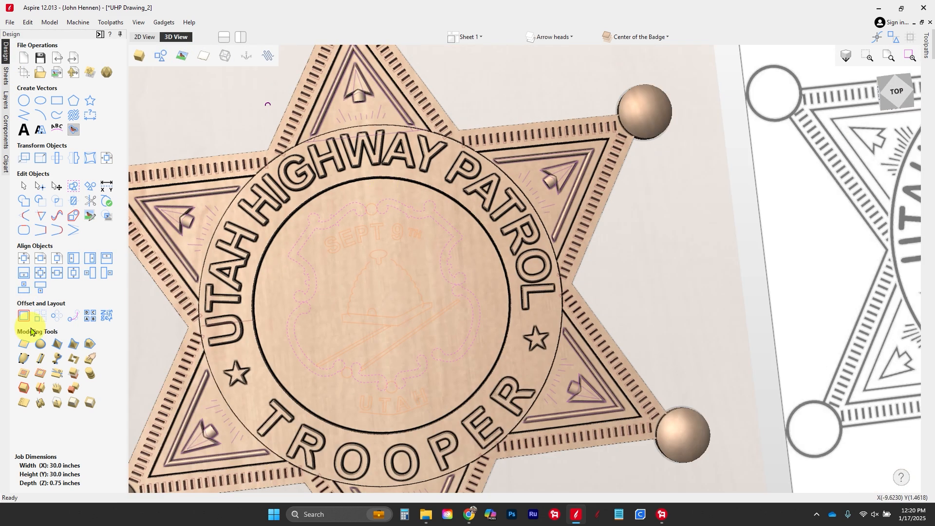
pyautogui.click(29, 344)
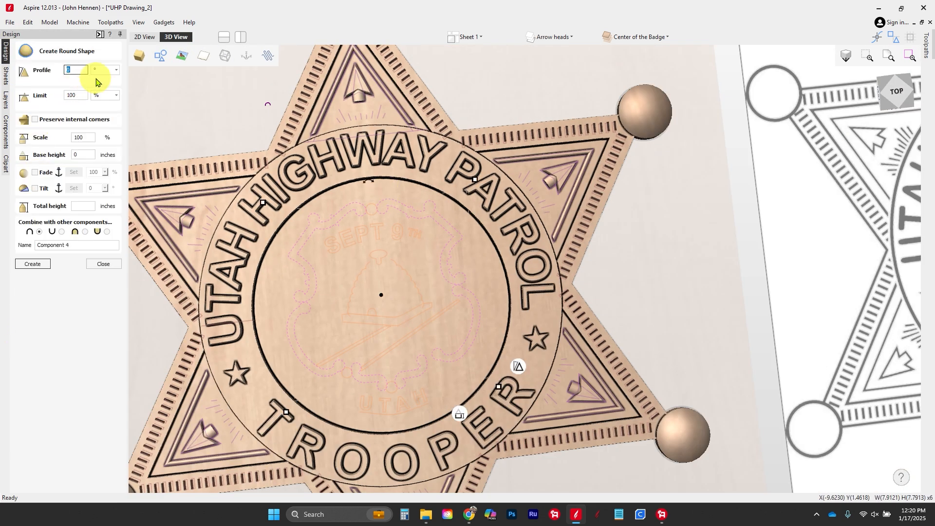
pyautogui.click(116, 71)
pyautogui.click(103, 83)
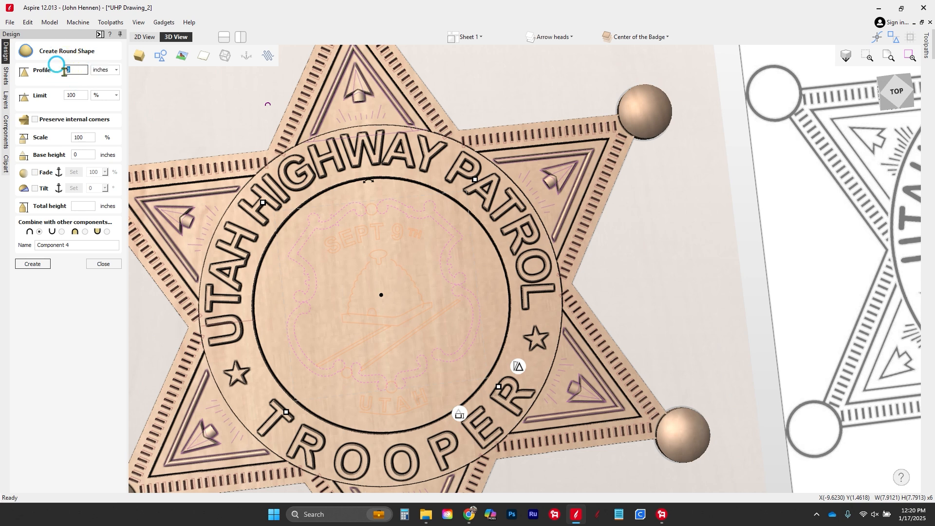
pyautogui.write('0.25')
pyautogui.click(38, 264)
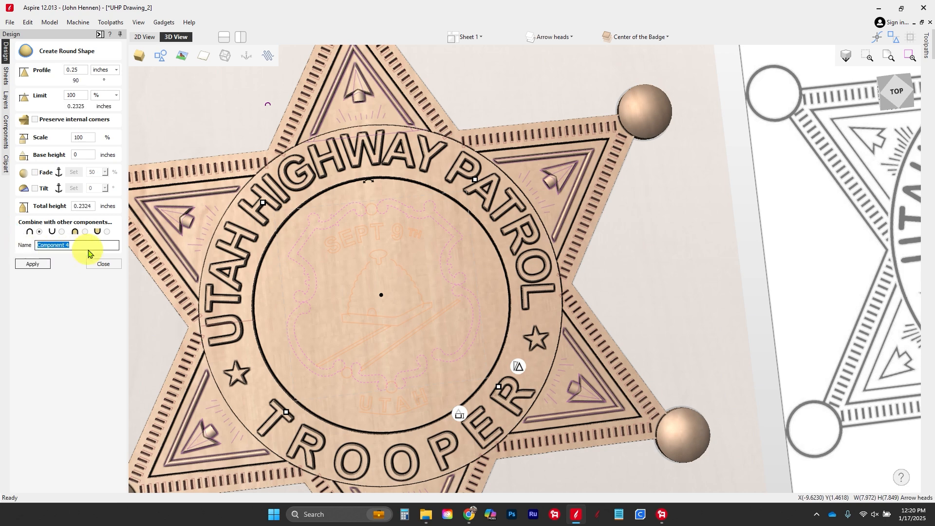
pyautogui.click(48, 263)
# Step: Examine the raised scrollwork border and its curled ends up close in the 3D view
pyautogui.moveTo(361, 360); pyautogui.dragTo(406, 286)
pyautogui.scroll(4, 406, 286)
pyautogui.moveTo(394, 330); pyautogui.dragTo(385, 287)
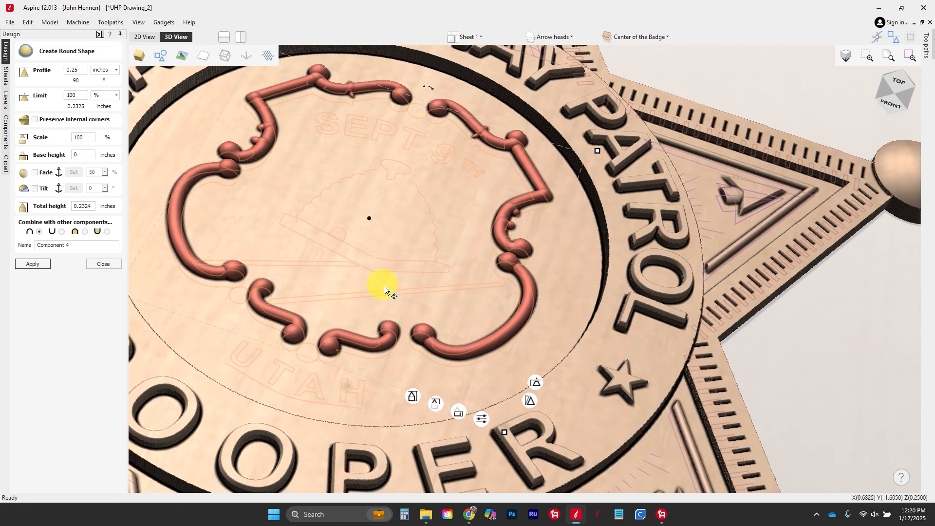
pyautogui.scroll(2, 414, 273)
pyautogui.scroll(2, 412, 302)
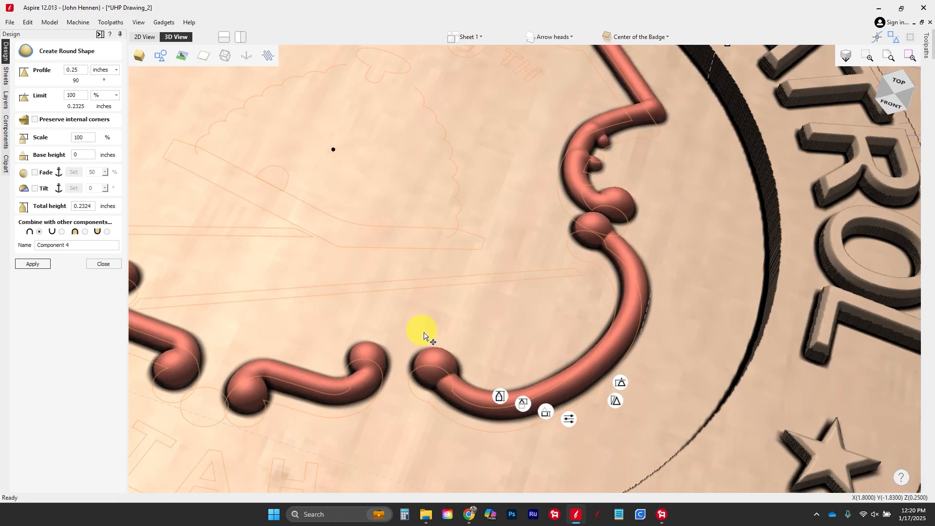
# Step: Name the round flourish component "Outer Flourish", apply it and finish the shape
pyautogui.moveTo(313, 349); pyautogui.dragTo(264, 453)
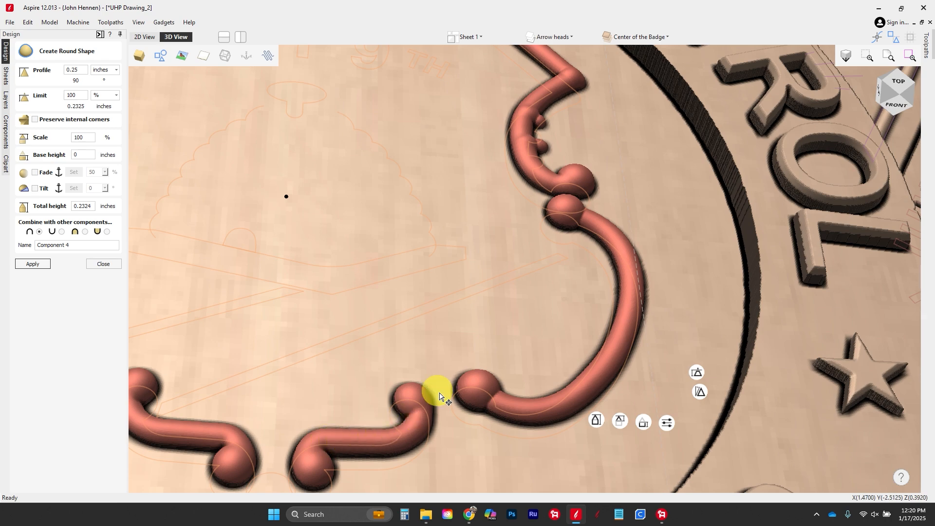
pyautogui.moveTo(501, 324); pyautogui.dragTo(455, 271)
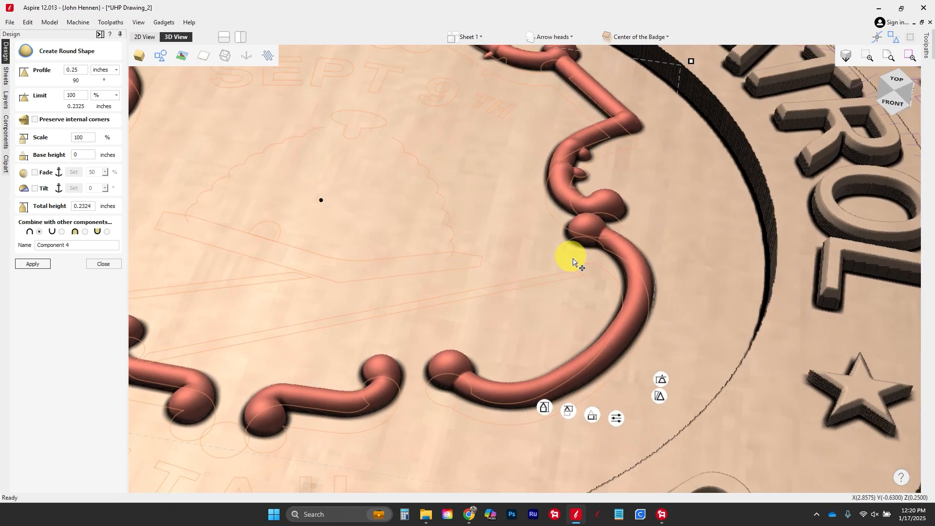
pyautogui.moveTo(564, 180); pyautogui.dragTo(539, 319)
pyautogui.scroll(-2, 538, 319)
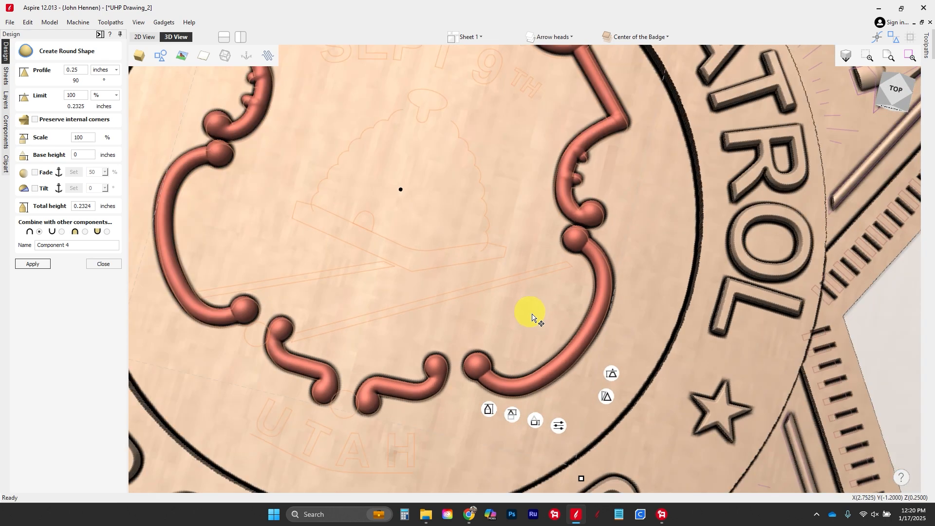
pyautogui.scroll(-1, 196, 217)
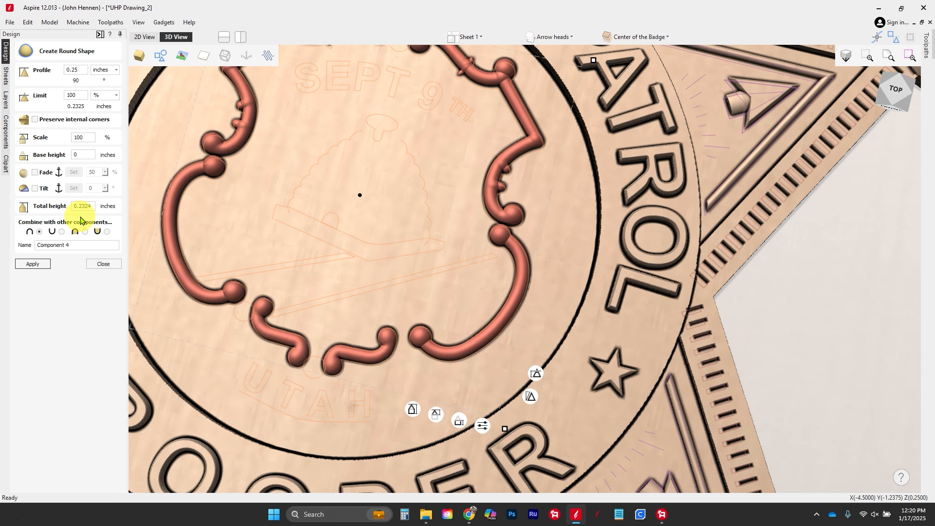
pyautogui.moveTo(66, 244); pyautogui.dragTo(5, 245)
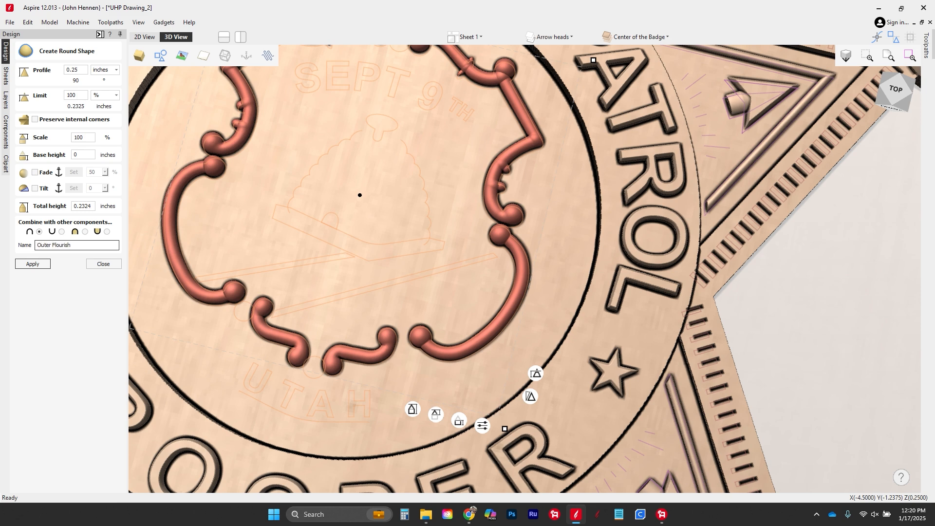
pyautogui.click(35, 263)
pyautogui.click(100, 264)
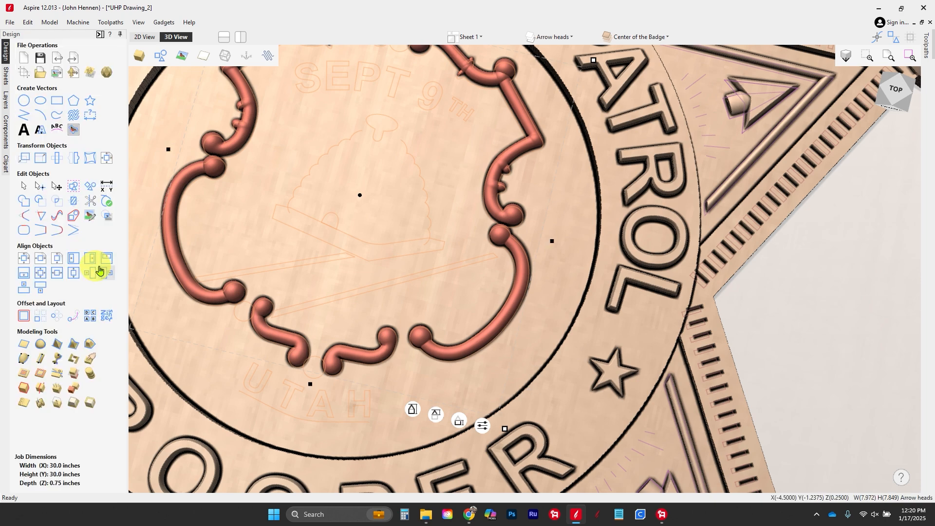
# Step: Mirror a copy of the small lower accent circle horizontally about the job center
pyautogui.scroll(-3, 244, 276)
pyautogui.click(147, 38)
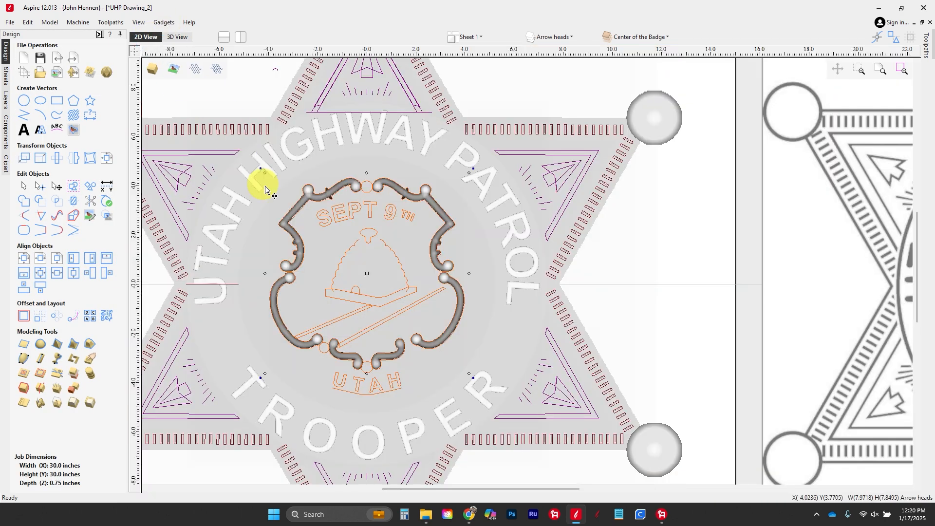
pyautogui.scroll(5, 314, 334)
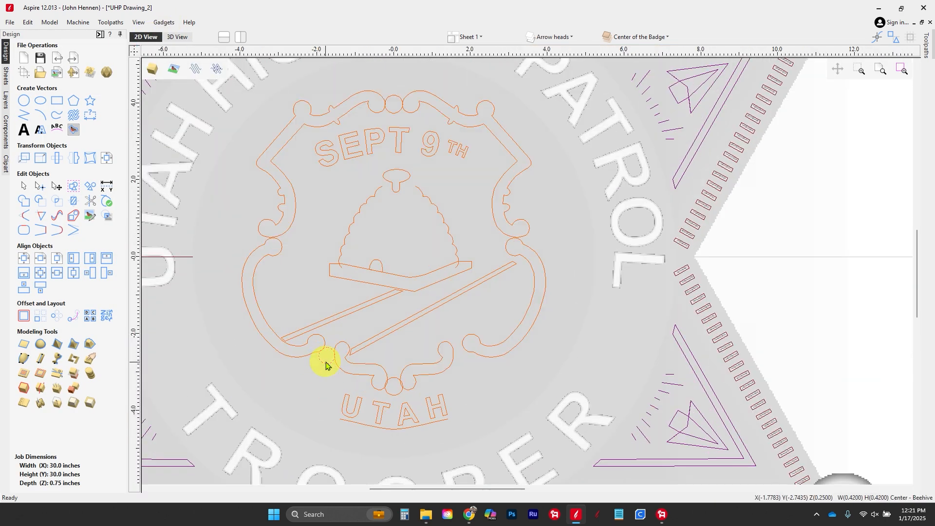
pyautogui.click(74, 160)
pyautogui.click(85, 160)
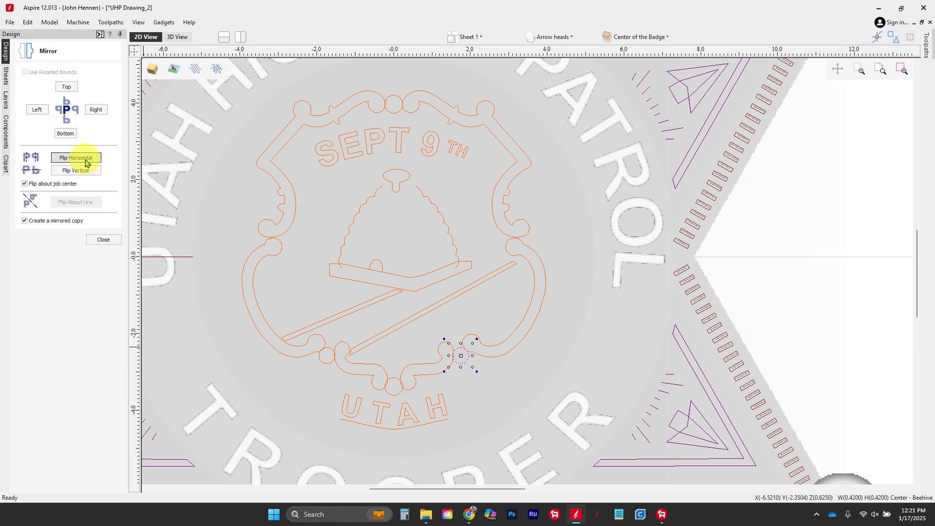
pyautogui.click(103, 240)
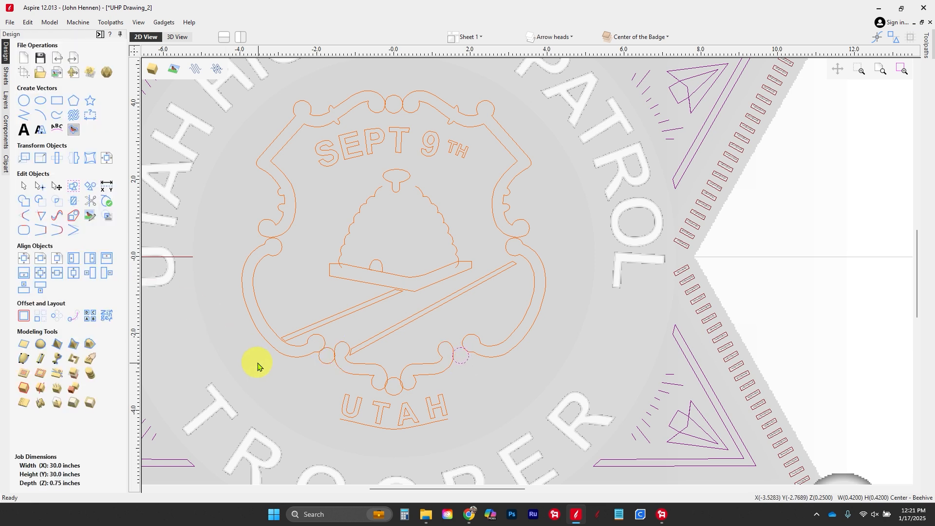
# Step: Create round shapes with a 90° profile from the two lower side accent circles and the top centre circle
pyautogui.keyDown('shift'); pyautogui.click(317, 360); pyautogui.keyUp('shift')
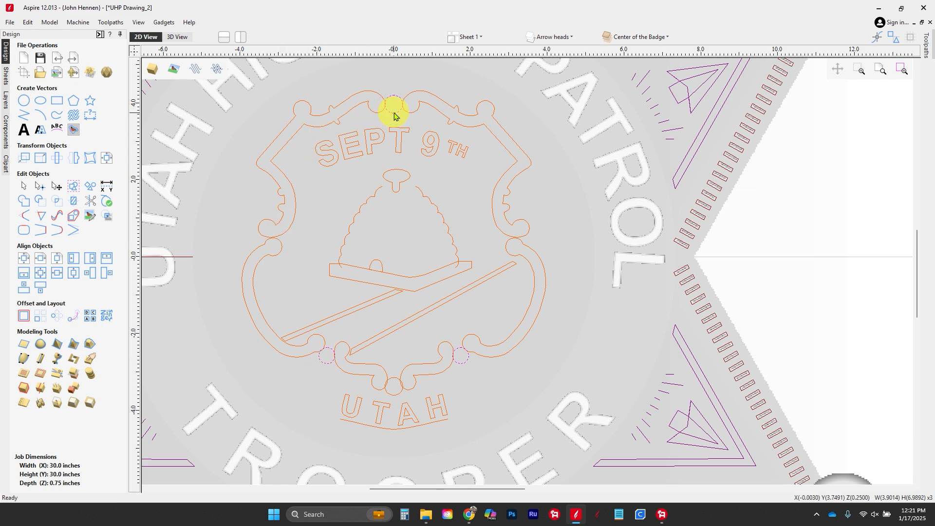
pyautogui.click(178, 38)
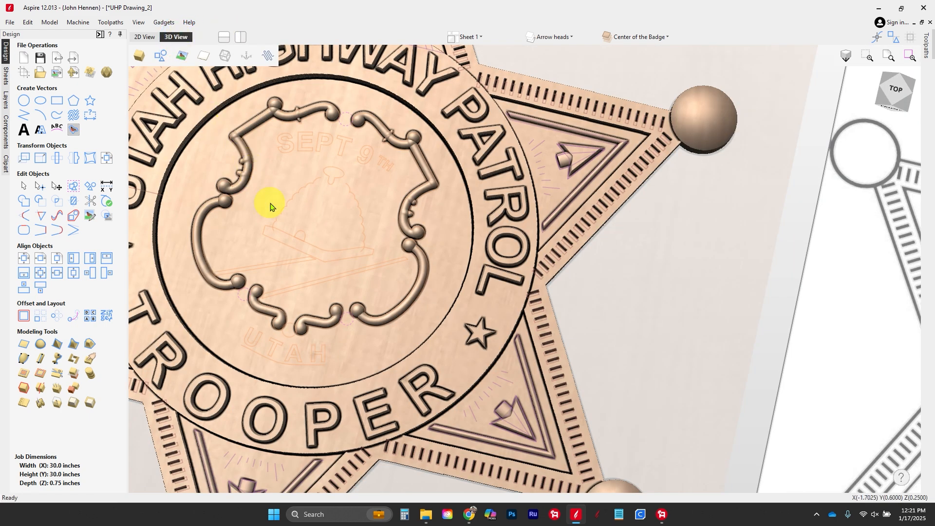
pyautogui.click(41, 345)
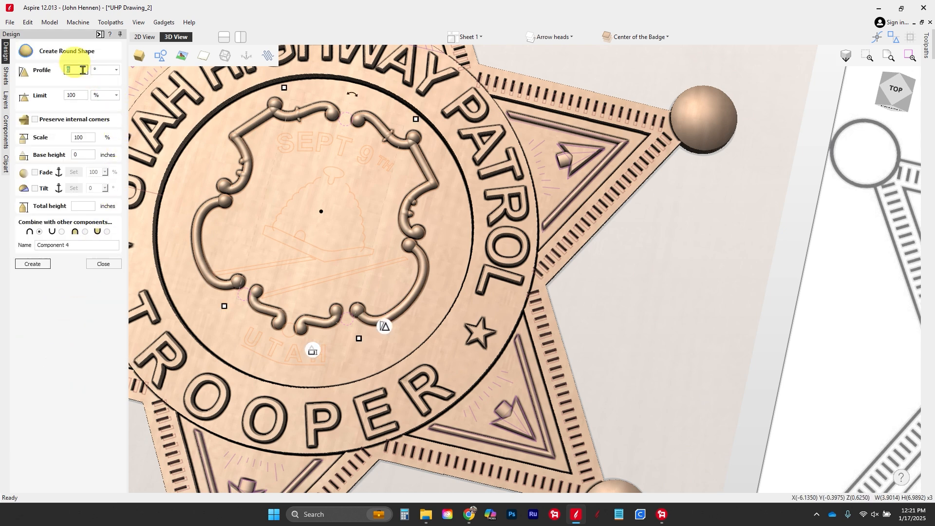
pyautogui.write('90')
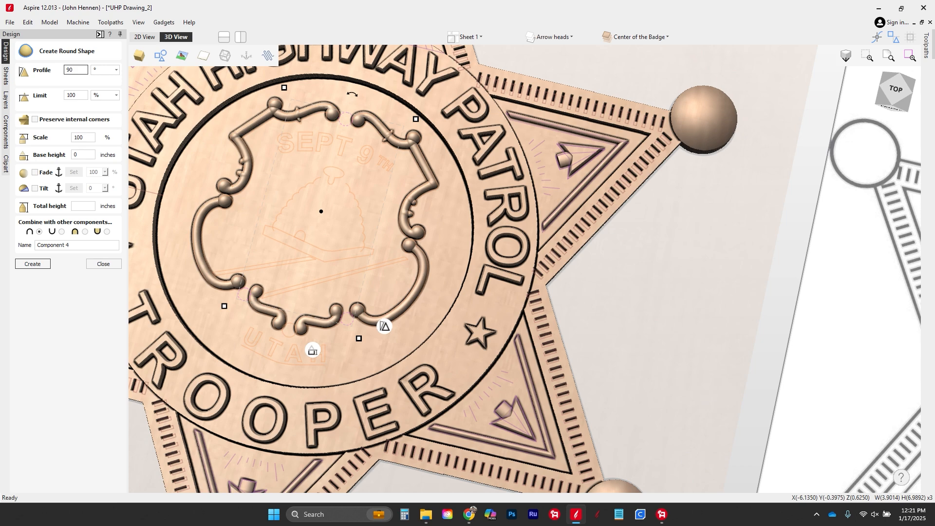
pyautogui.press('Return')
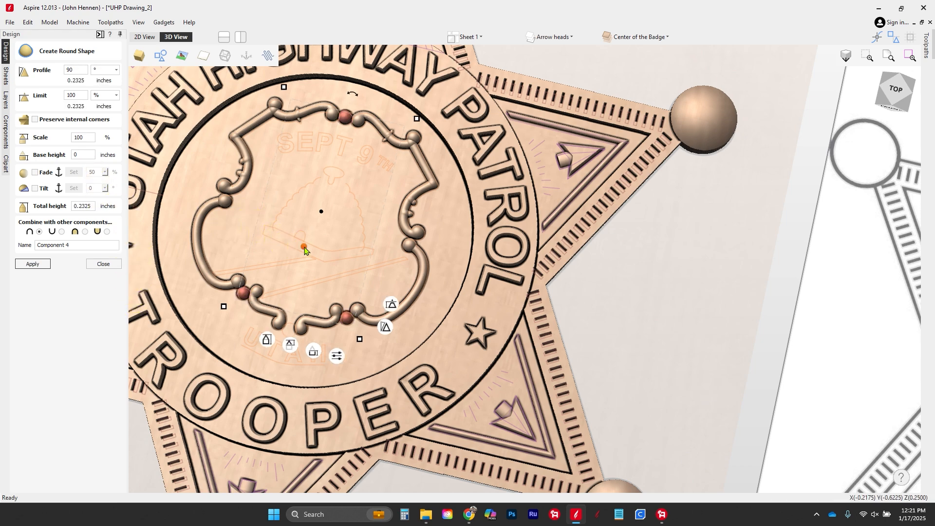
# Step: Set the accent balls to merge with other components, and try to apply the shape to the circle above UTAH as well
pyautogui.scroll(6, 351, 298)
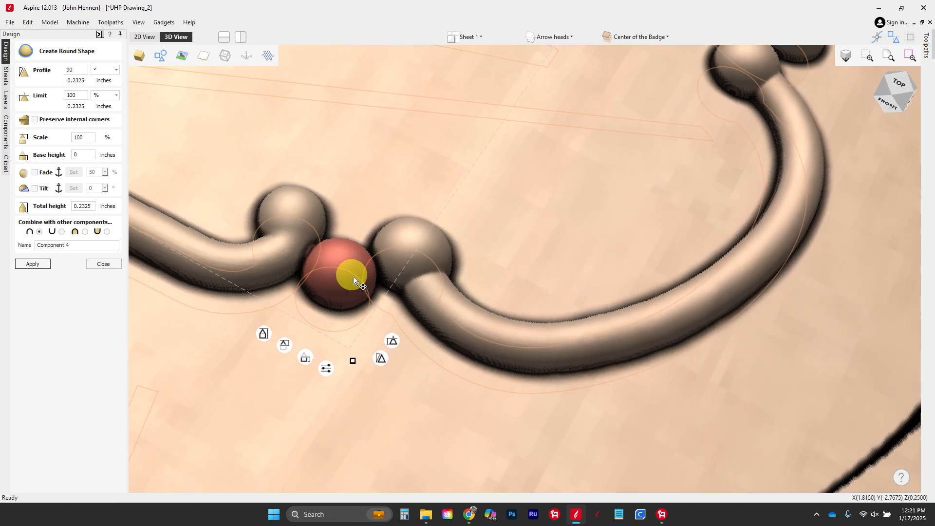
pyautogui.moveTo(354, 278); pyautogui.dragTo(218, 179)
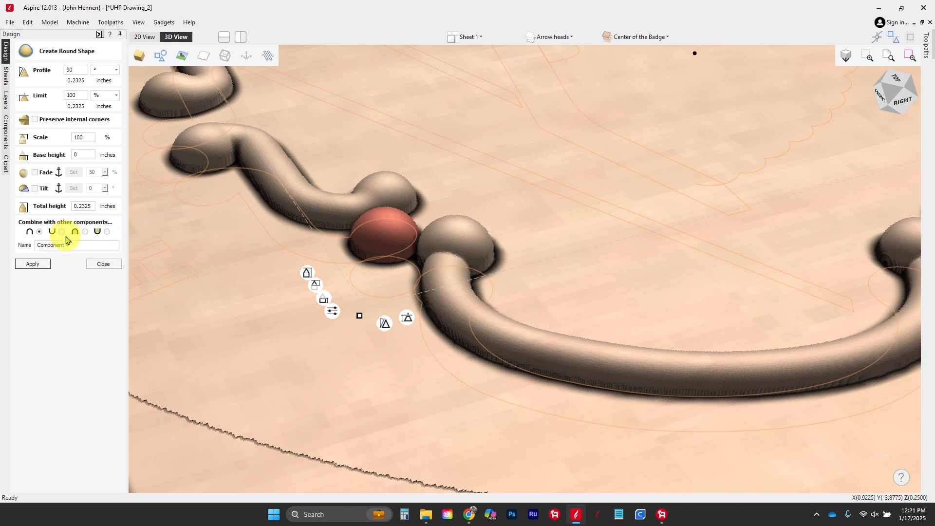
pyautogui.click(85, 231)
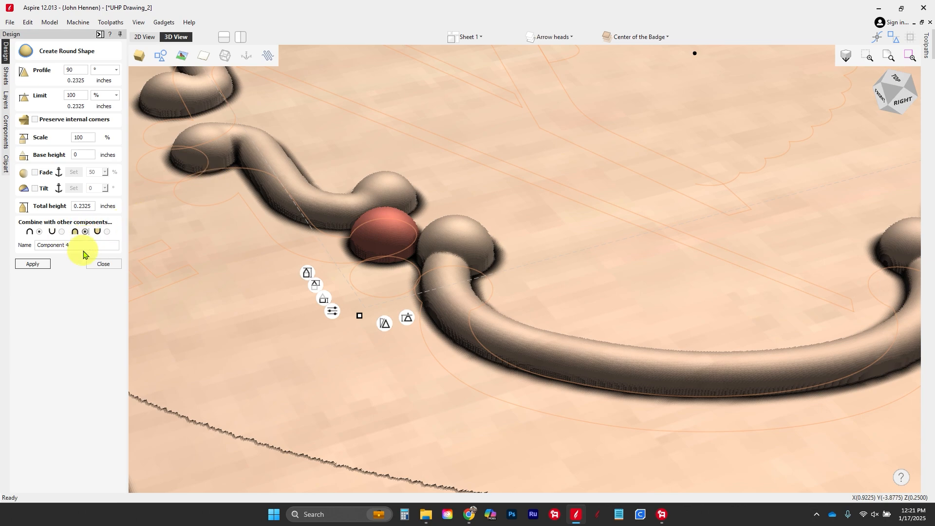
pyautogui.moveTo(321, 358); pyautogui.dragTo(542, 374)
pyautogui.scroll(-5, 544, 375)
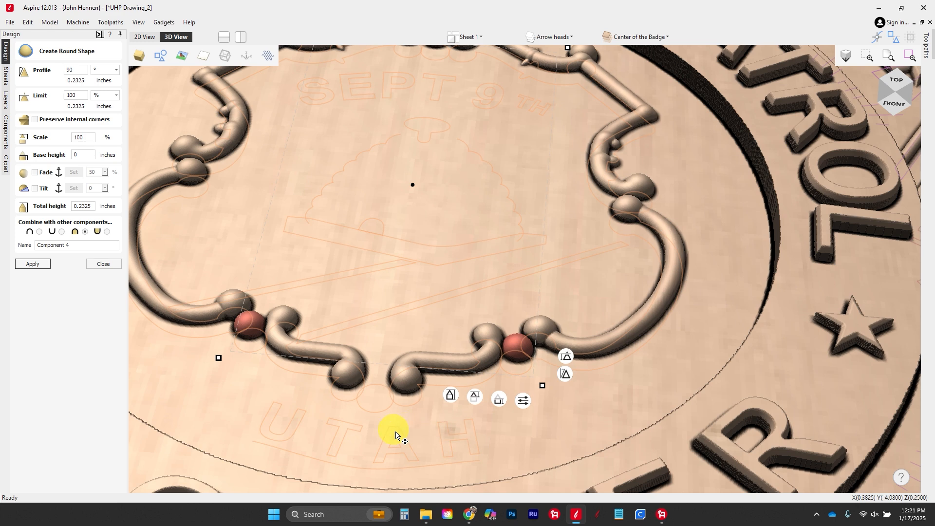
pyautogui.click(376, 414)
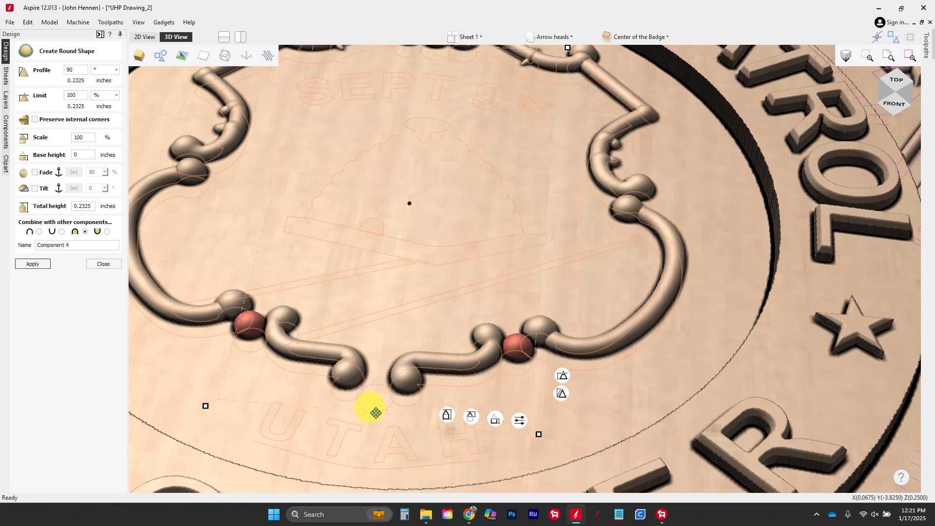
pyautogui.click(36, 264)
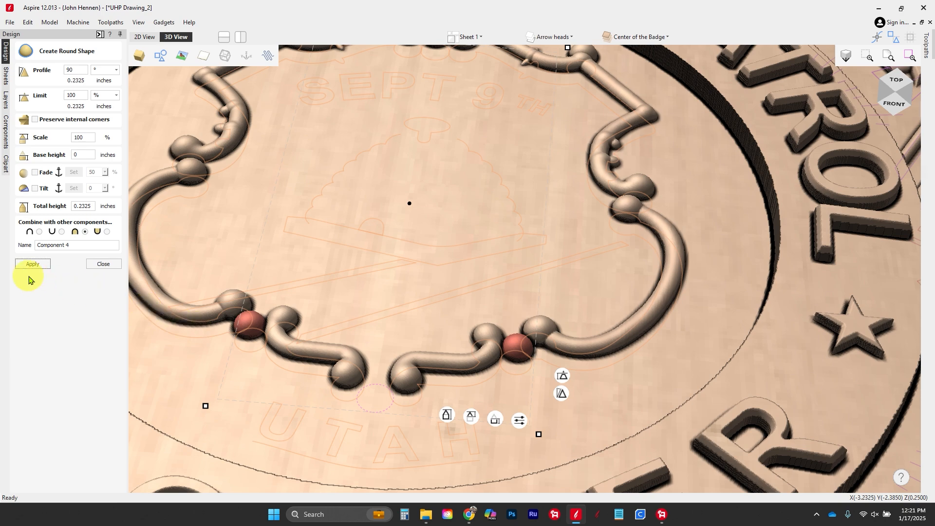
# Step: Inspect the nodes of the circle above UTAH and check with Join Vectors whether it is a closed vector
pyautogui.click(143, 37)
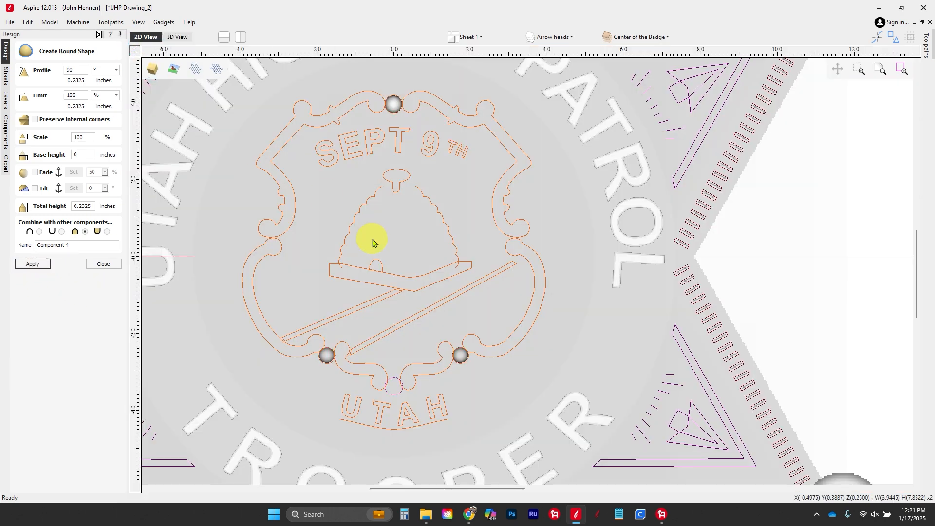
pyautogui.scroll(-2, 392, 278)
pyautogui.scroll(5, 407, 355)
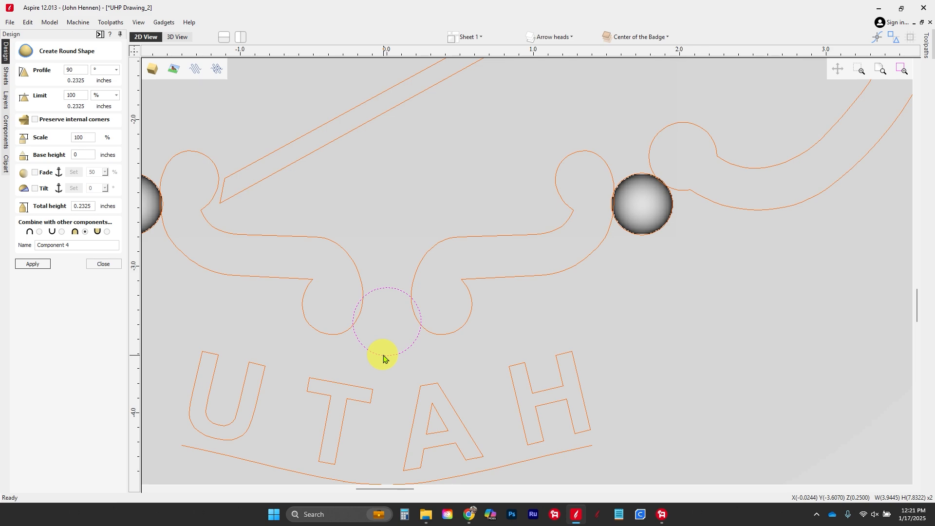
pyautogui.click(372, 348)
pyautogui.scroll(4, 389, 322)
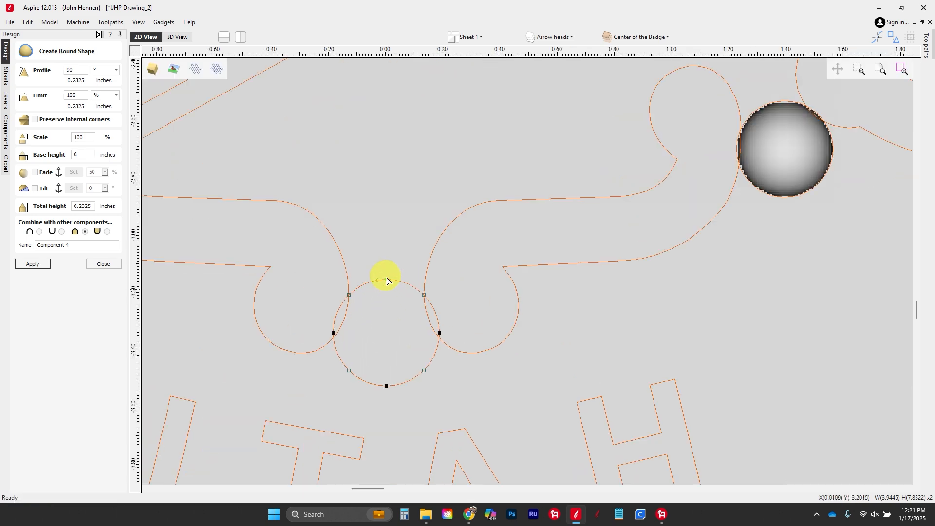
pyautogui.scroll(4, 393, 300)
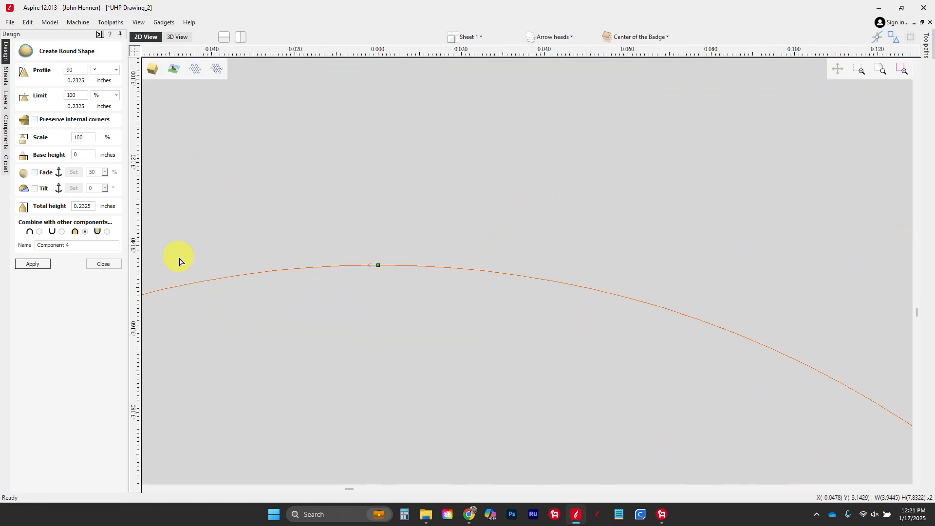
pyautogui.click(102, 264)
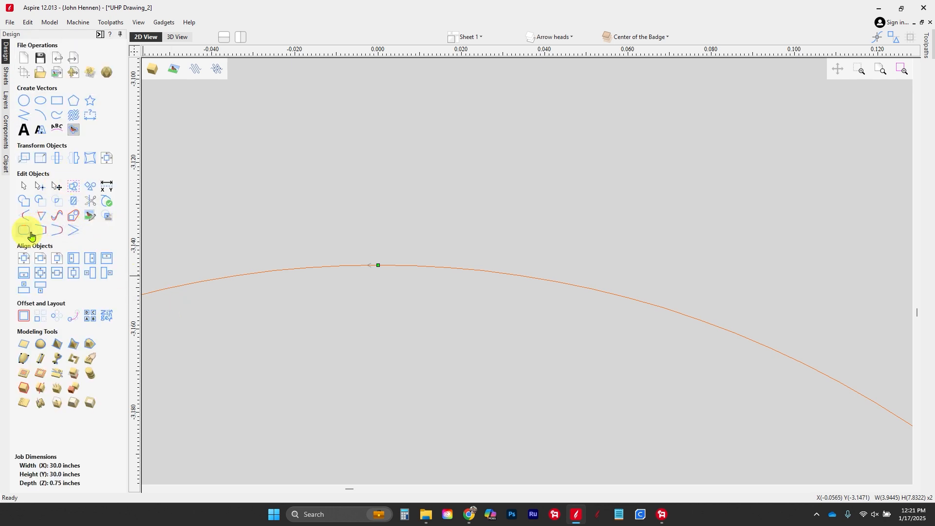
pyautogui.click(27, 233)
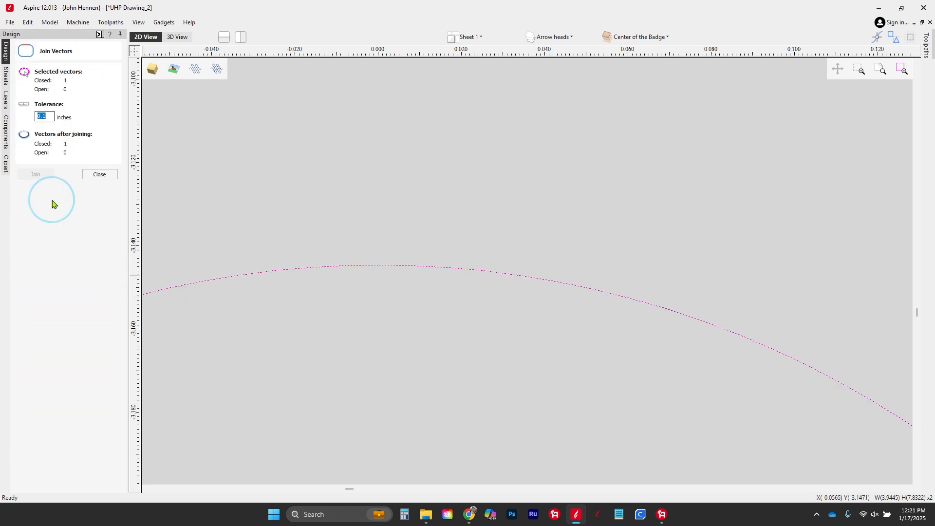
pyautogui.click(91, 178)
pyautogui.scroll(-8, 365, 208)
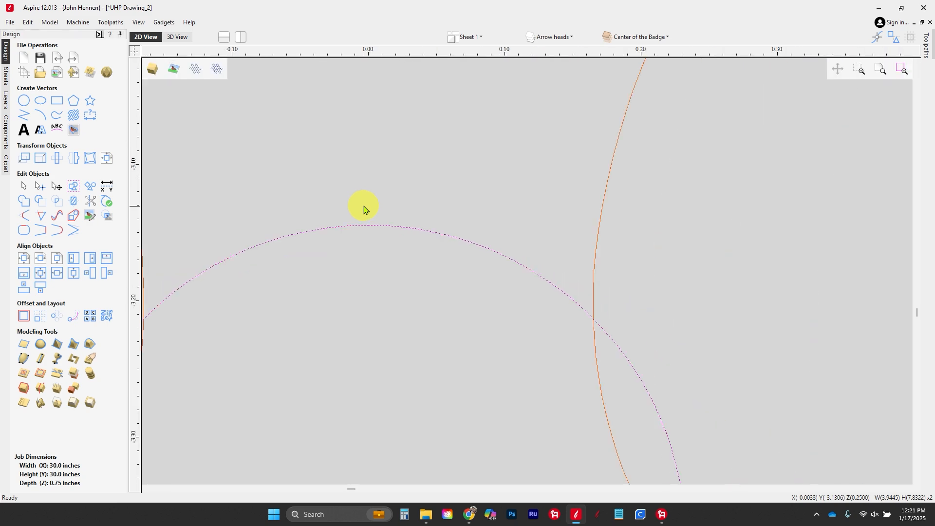
pyautogui.scroll(-10, 370, 233)
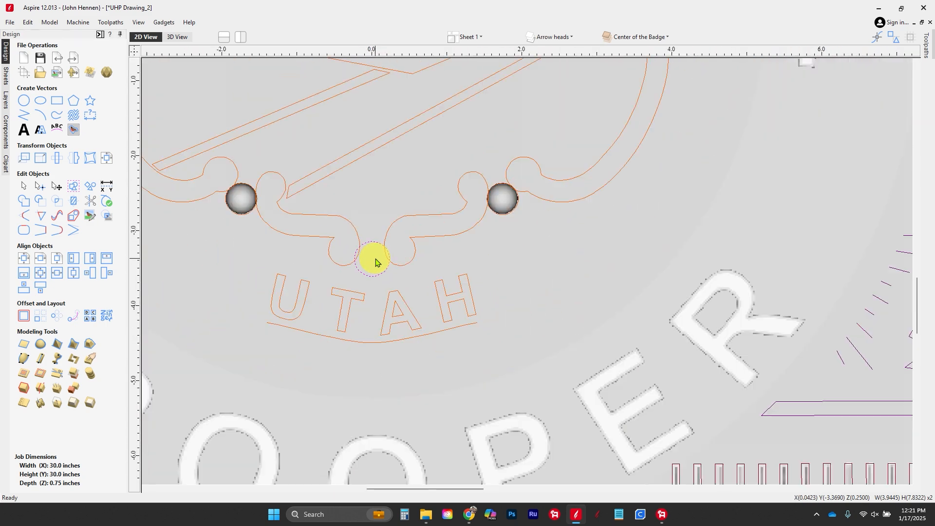
pyautogui.click(391, 271)
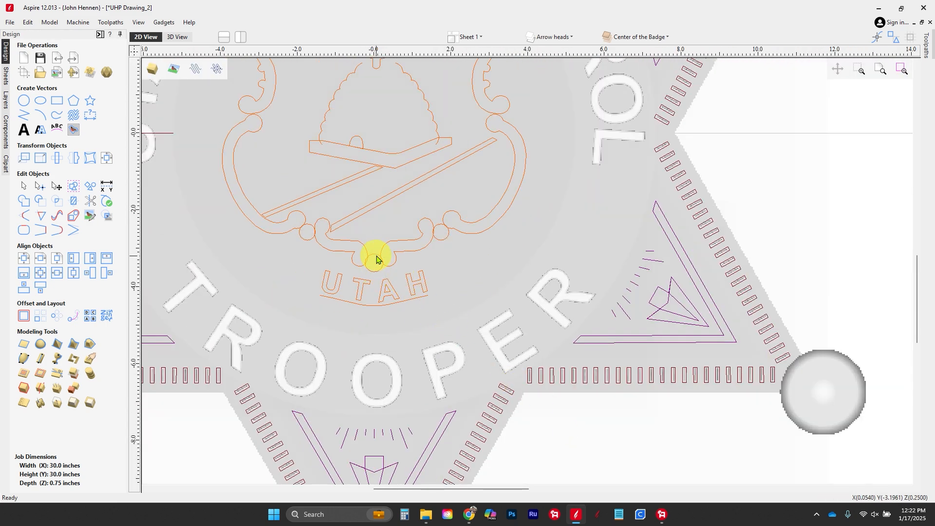
# Step: Create a round shape with a 90° profile from the circle above UTAH, merged with the other components
pyautogui.click(376, 255)
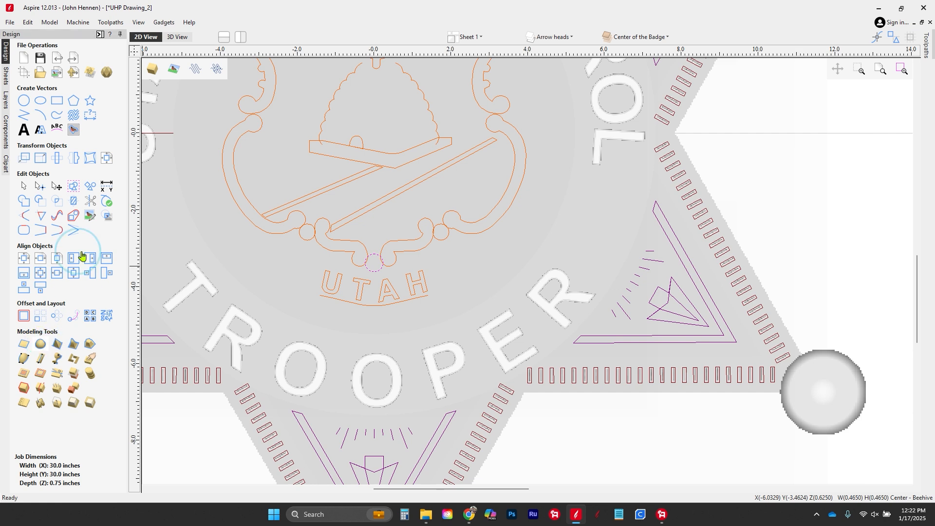
pyautogui.click(40, 344)
pyautogui.write('90')
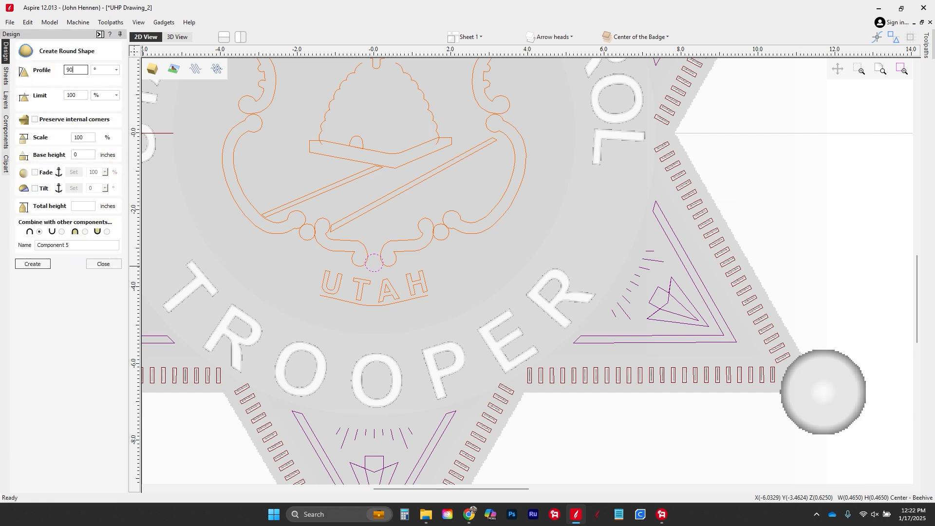
pyautogui.click(43, 266)
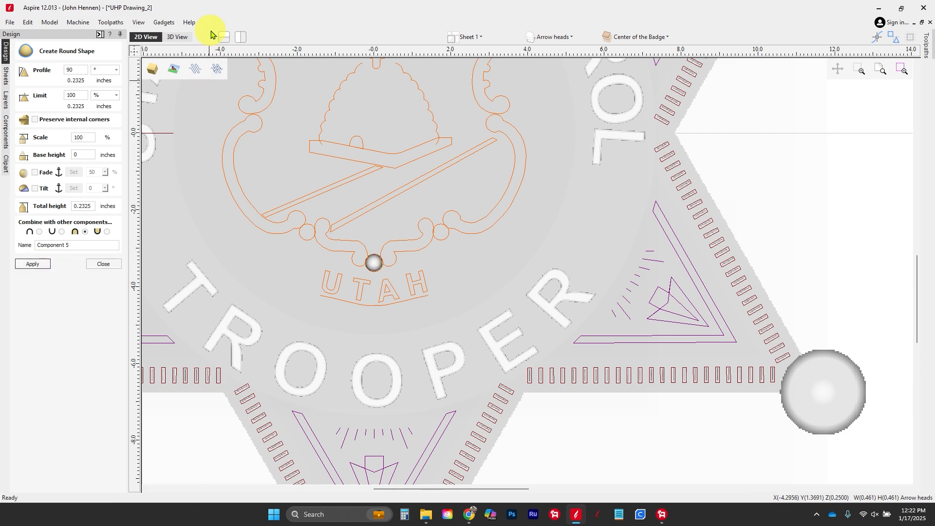
pyautogui.click(187, 38)
pyautogui.scroll(3, 351, 355)
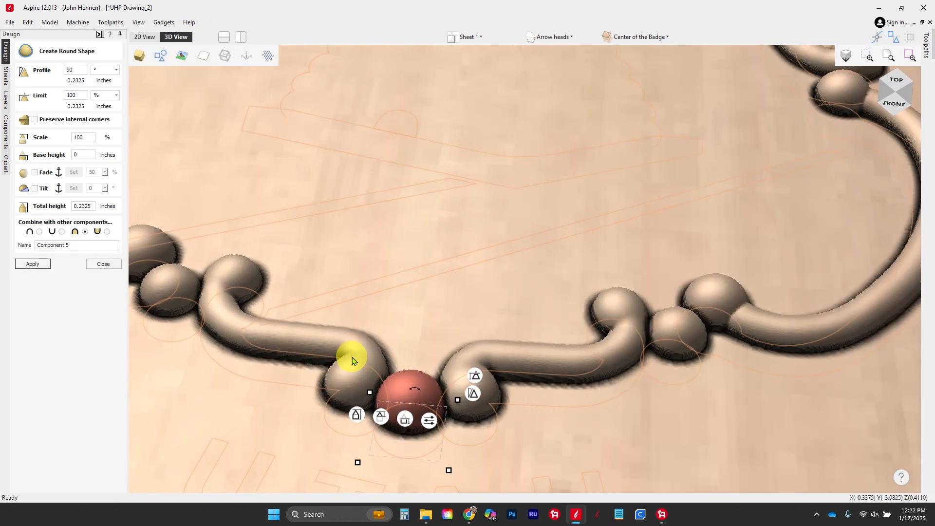
pyautogui.click(111, 268)
pyautogui.scroll(-6, 429, 403)
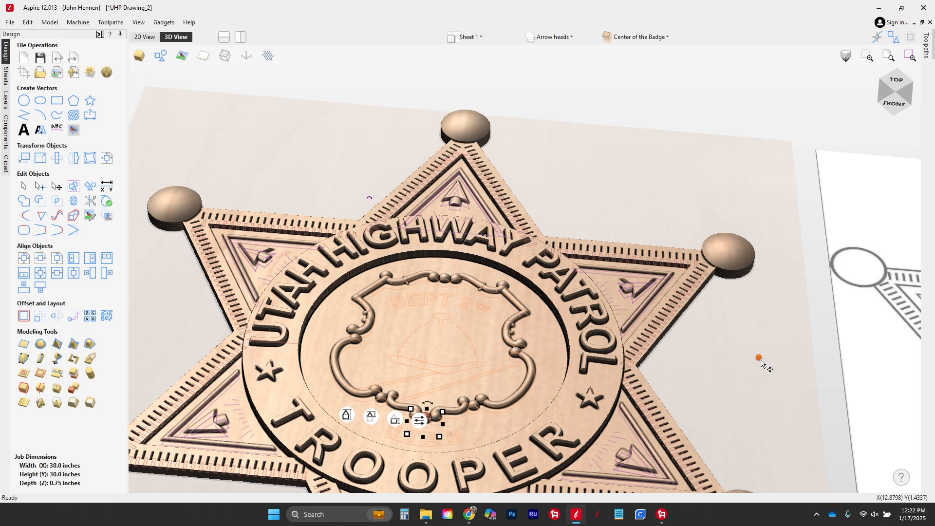
# Step: Create a flat plane with a 0.125 inch base height from the two diagonal strip vectors below the beehive
pyautogui.scroll(3, 335, 392)
pyautogui.scroll(-2, 388, 365)
pyautogui.scroll(4, 225, 363)
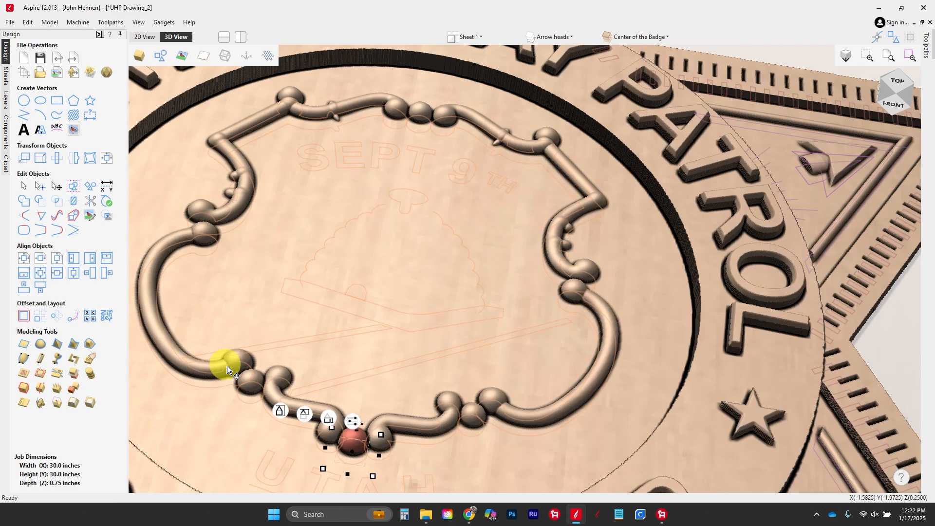
pyautogui.click(287, 346)
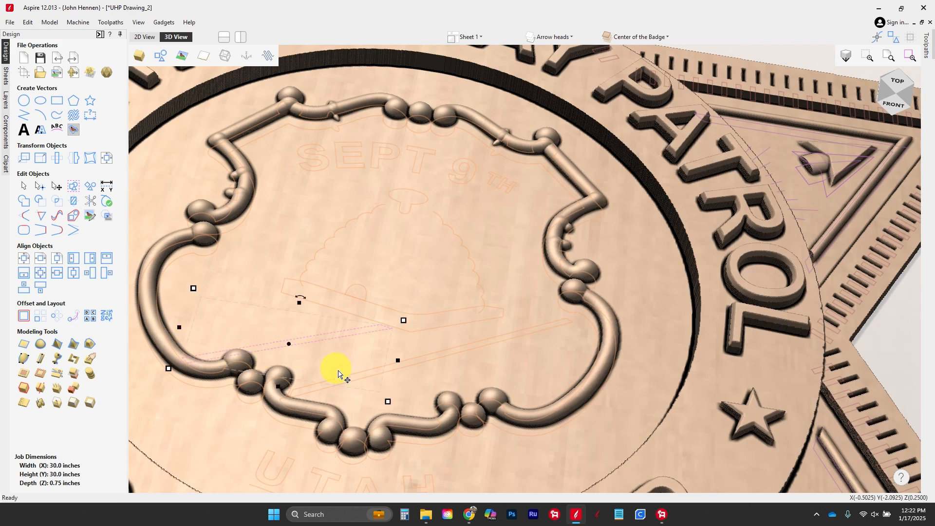
pyautogui.click(351, 380)
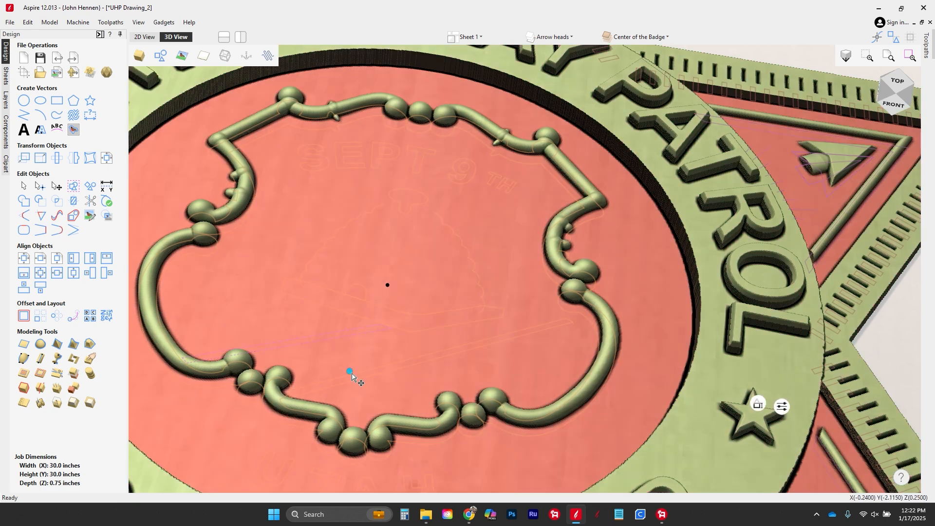
pyautogui.click(352, 378)
pyautogui.click(345, 363)
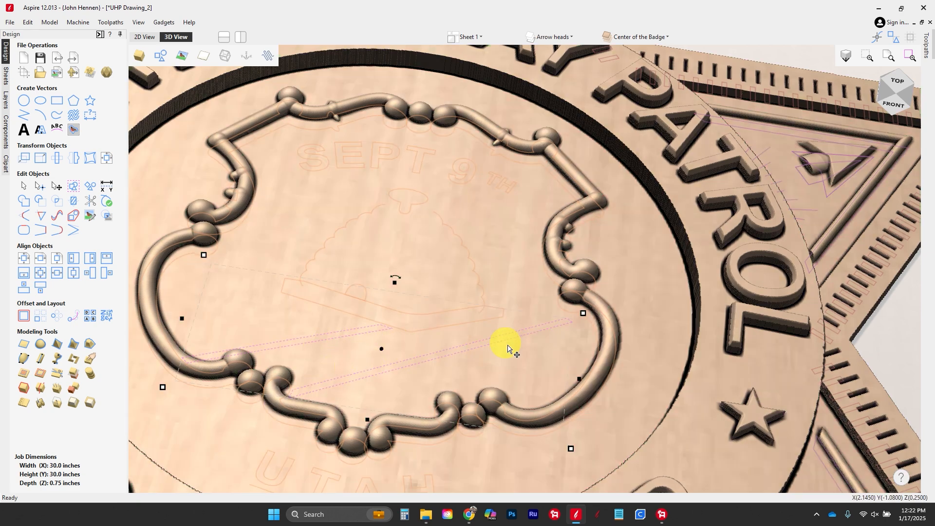
pyautogui.click(144, 38)
pyautogui.scroll(-3, 378, 242)
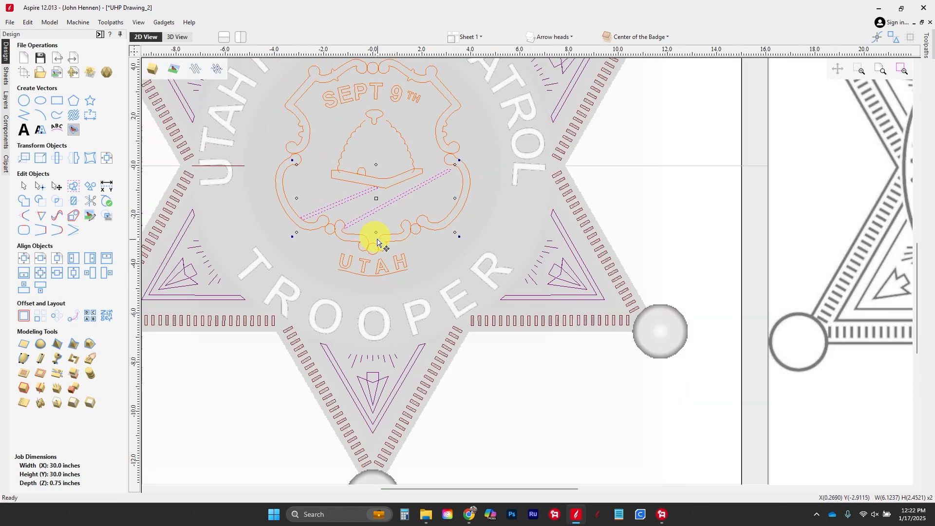
pyautogui.scroll(2, 378, 242)
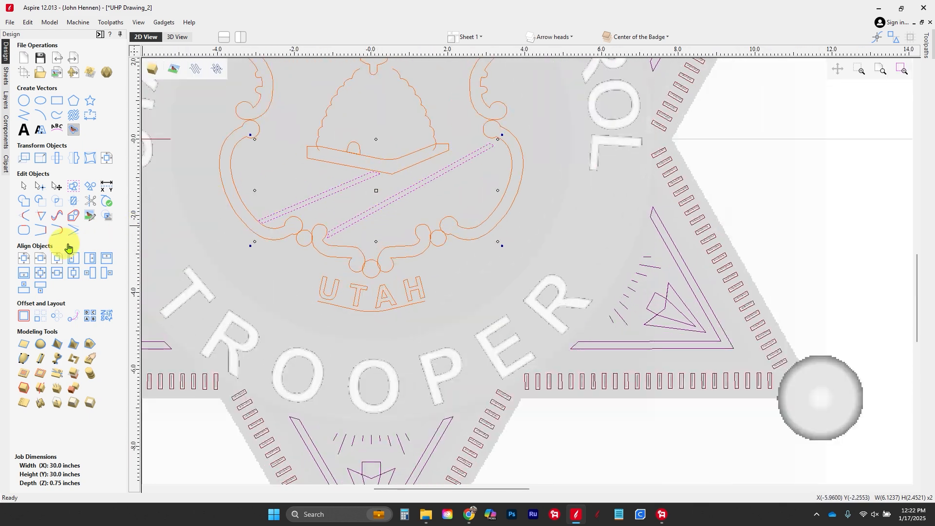
pyautogui.click(26, 347)
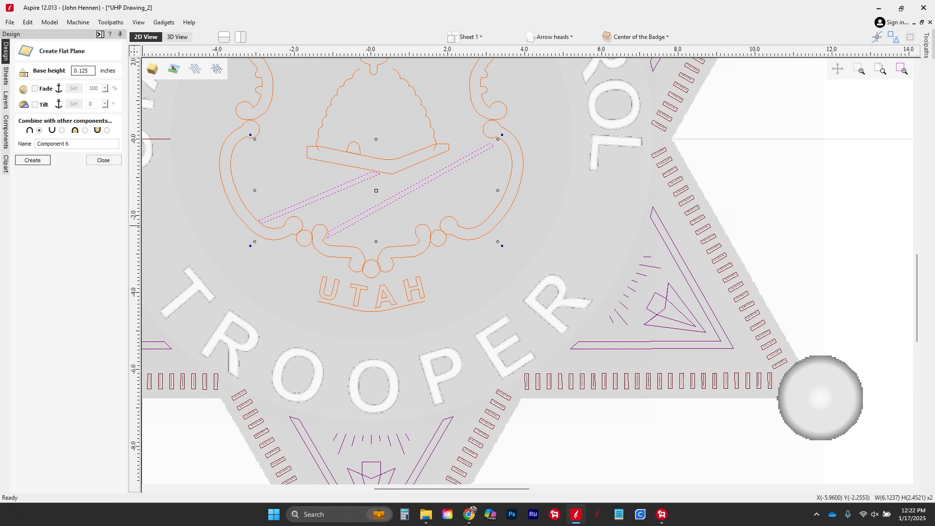
pyautogui.press('Return')
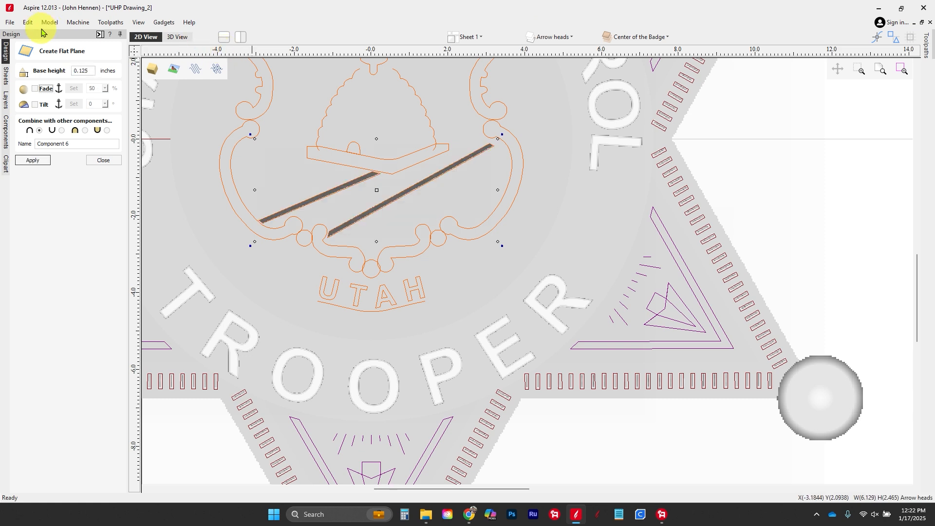
pyautogui.click(111, 160)
# Step: Create an angled shape from the SEPT 9TH lettering with a 45° profile and a 50% limit
pyautogui.scroll(3, 314, 195)
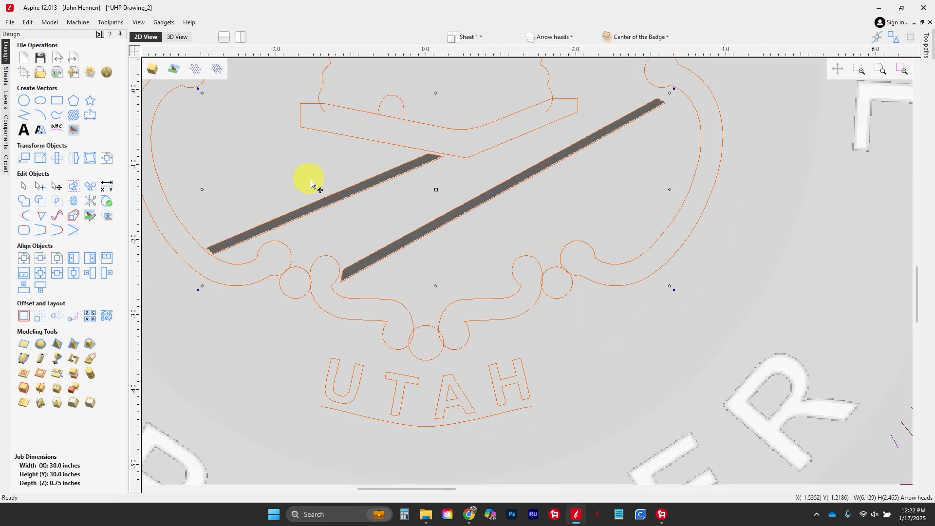
pyautogui.click(177, 36)
pyautogui.scroll(5, 317, 264)
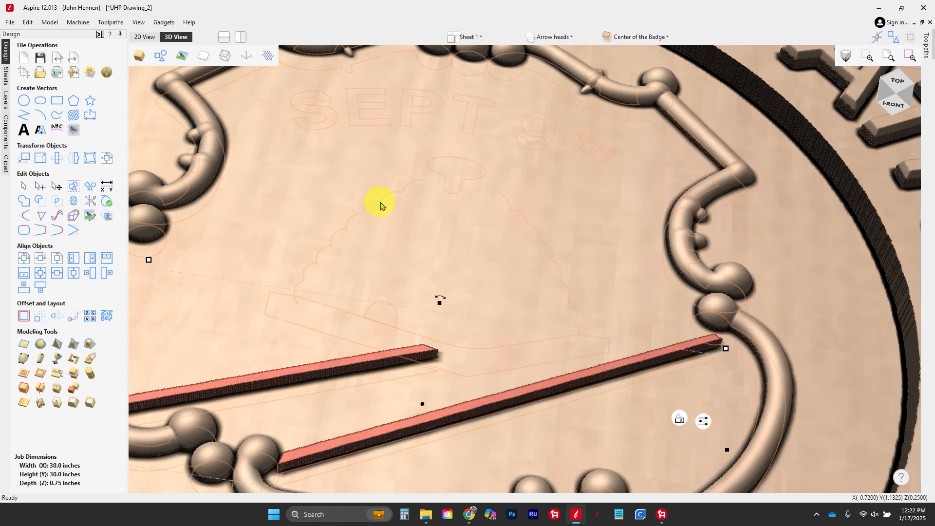
pyautogui.moveTo(380, 203); pyautogui.dragTo(434, 264)
pyautogui.scroll(-5, 435, 185)
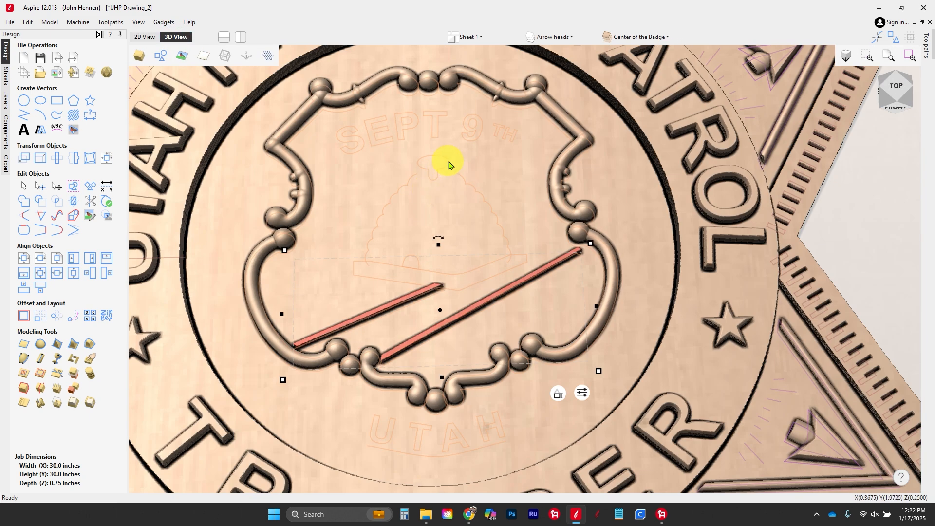
pyautogui.click(380, 132)
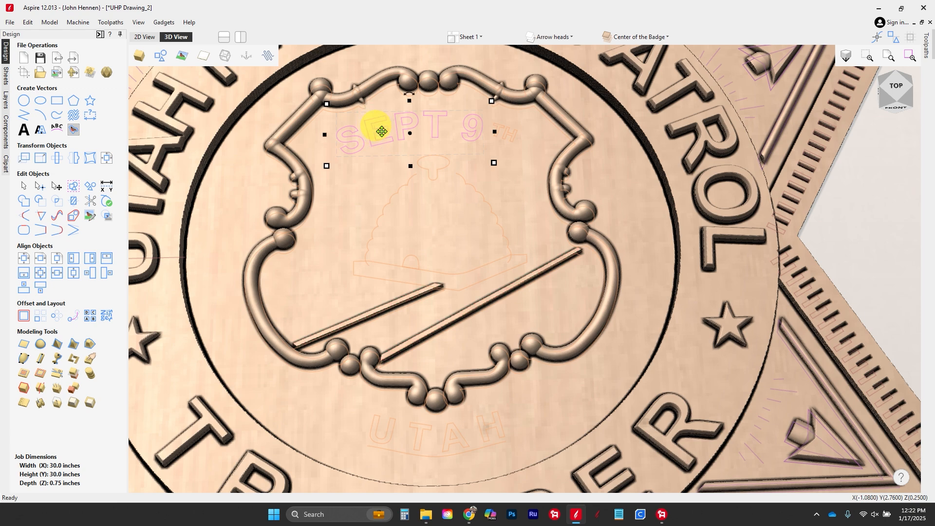
pyautogui.scroll(5, 501, 136)
pyautogui.scroll(-3, 503, 142)
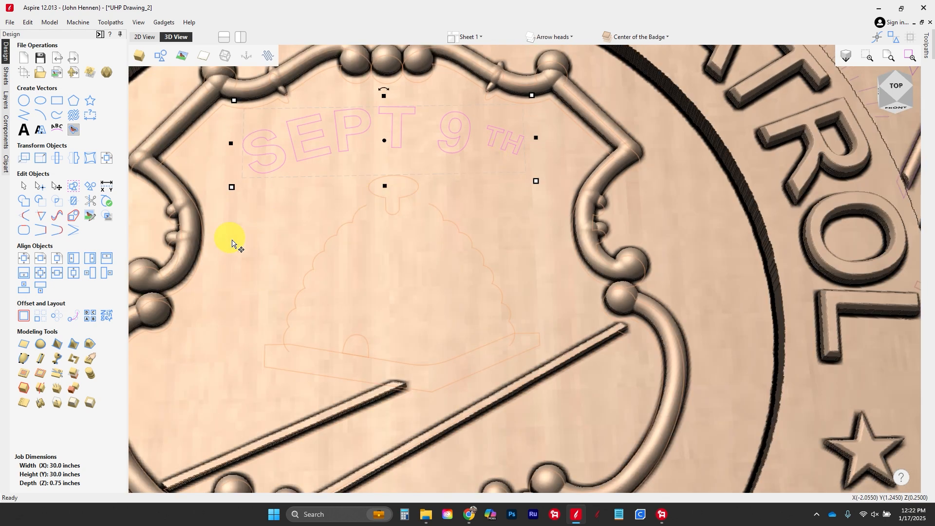
pyautogui.click(59, 346)
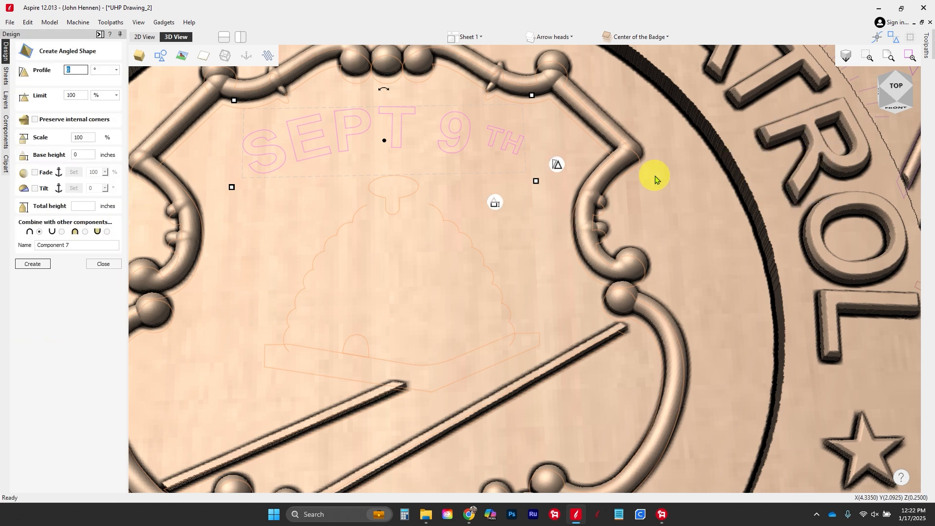
pyautogui.write('45')
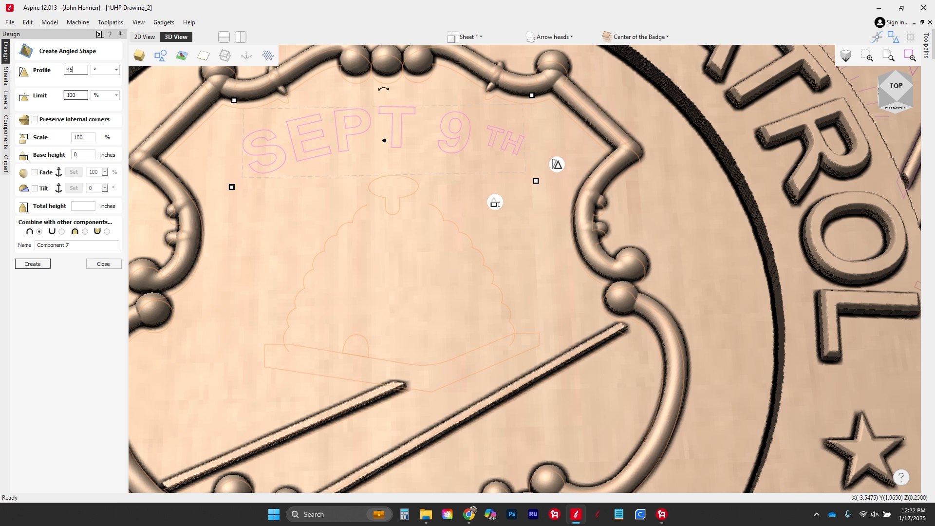
pyautogui.click(84, 95)
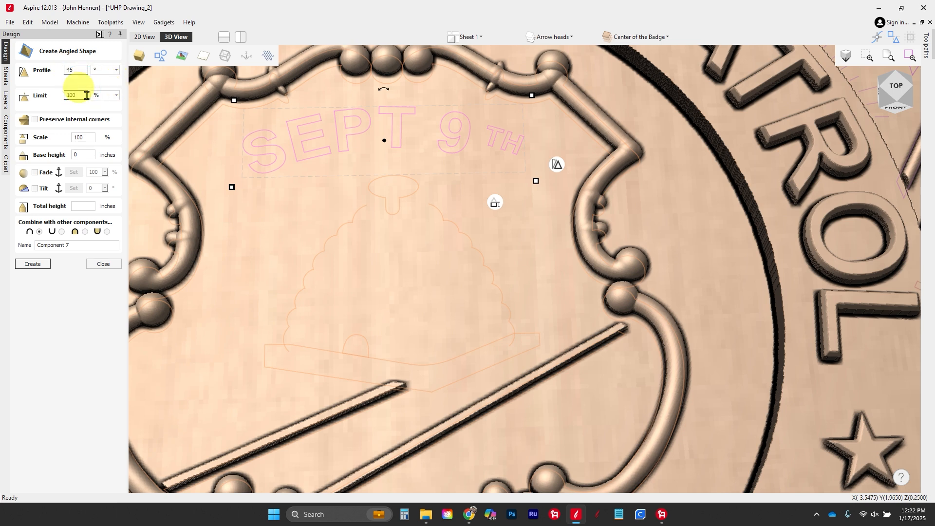
pyautogui.press('Return')
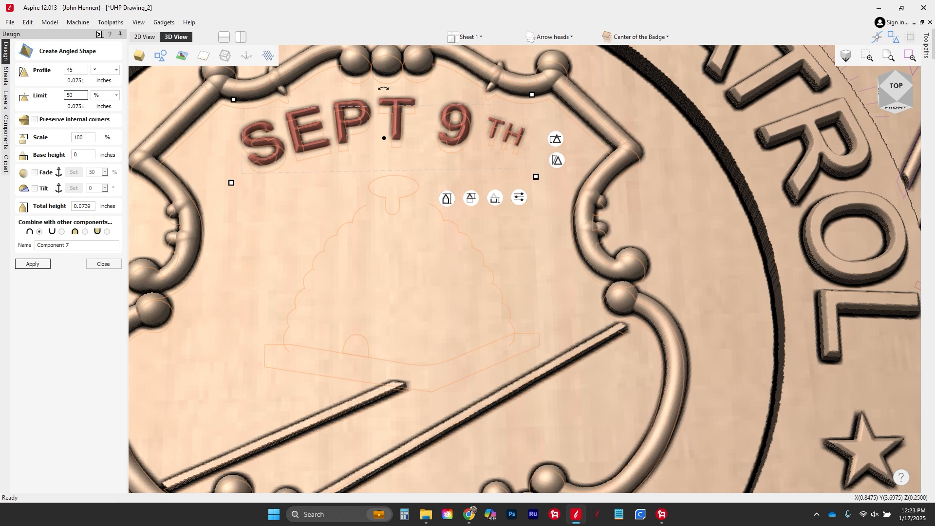
pyautogui.press('Tab')
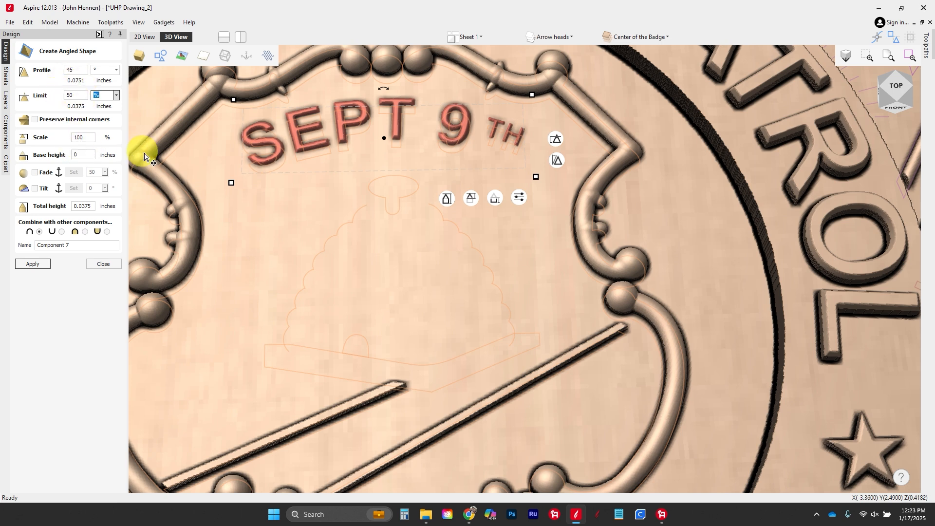
# Step: Set the SEPT 9TH component's base height to 0.075 inches and apply it
pyautogui.click(80, 155)
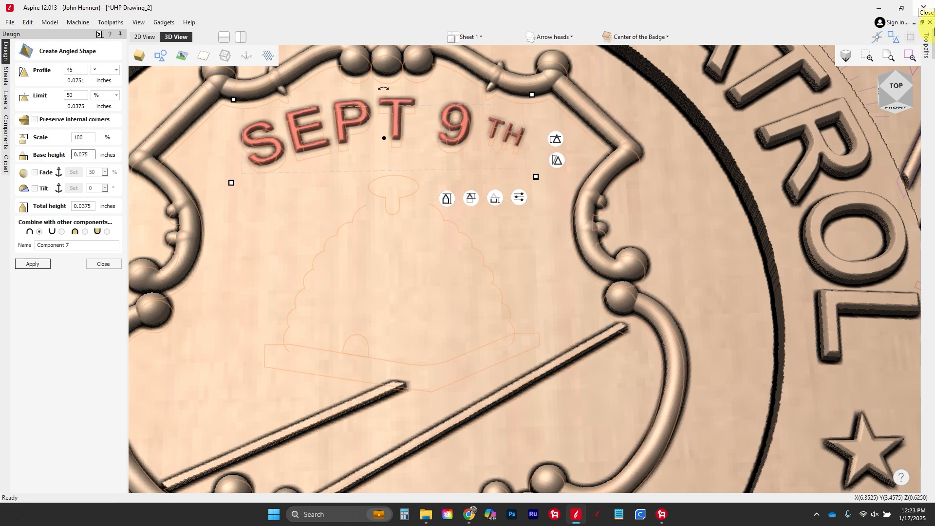
pyautogui.press('Tab')
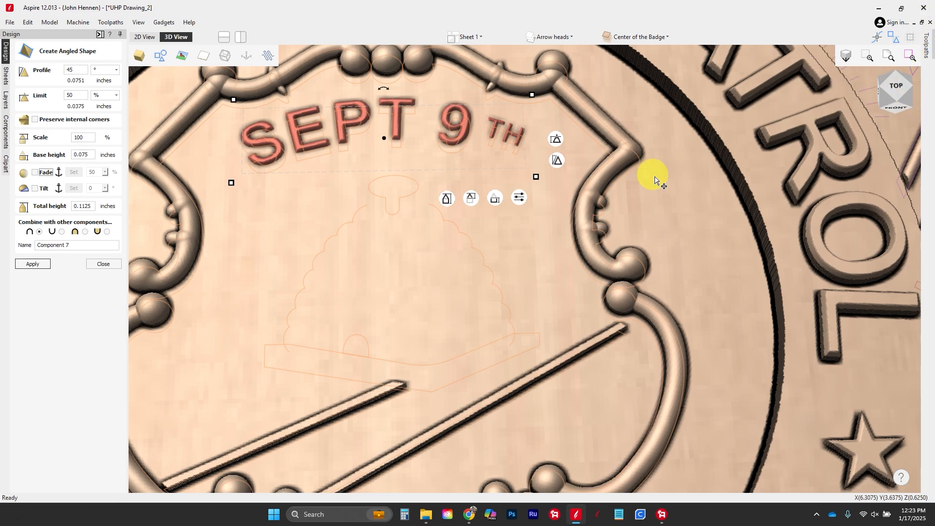
pyautogui.scroll(2, 655, 177)
pyautogui.moveTo(431, 269); pyautogui.dragTo(275, 272)
pyautogui.scroll(1, 286, 266)
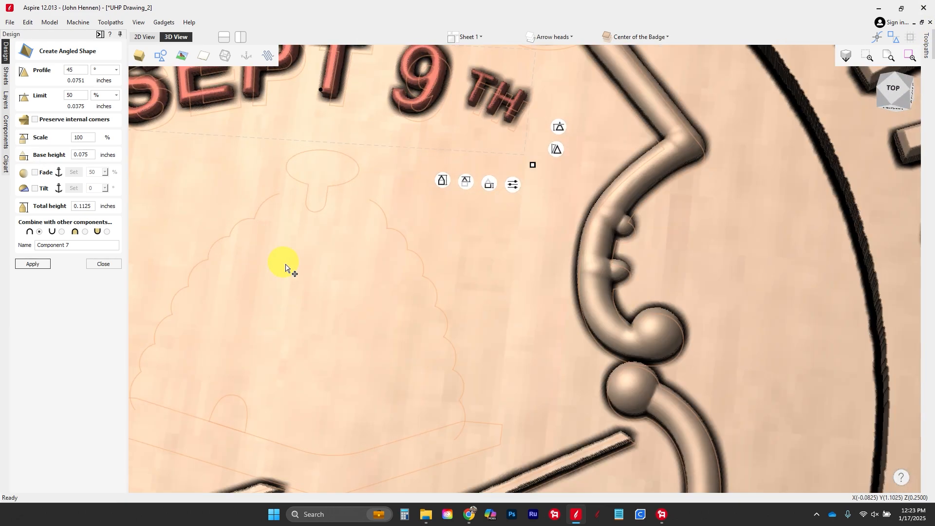
pyautogui.click(41, 266)
pyautogui.scroll(-2, 570, 199)
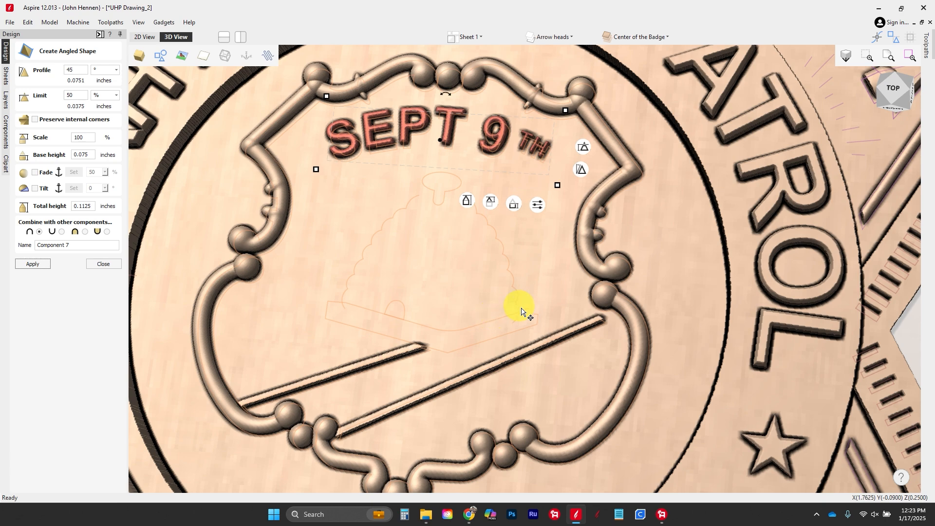
pyautogui.scroll(1, 499, 328)
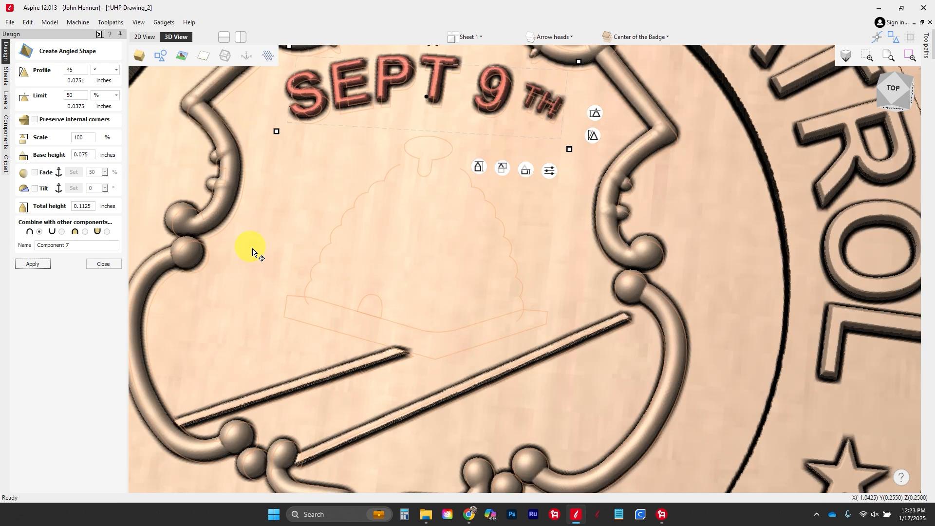
pyautogui.click(103, 264)
# Step: Assign the beehive's two scalloped side outlines as the drive rails of a Two Rail Sweep
pyautogui.click(145, 37)
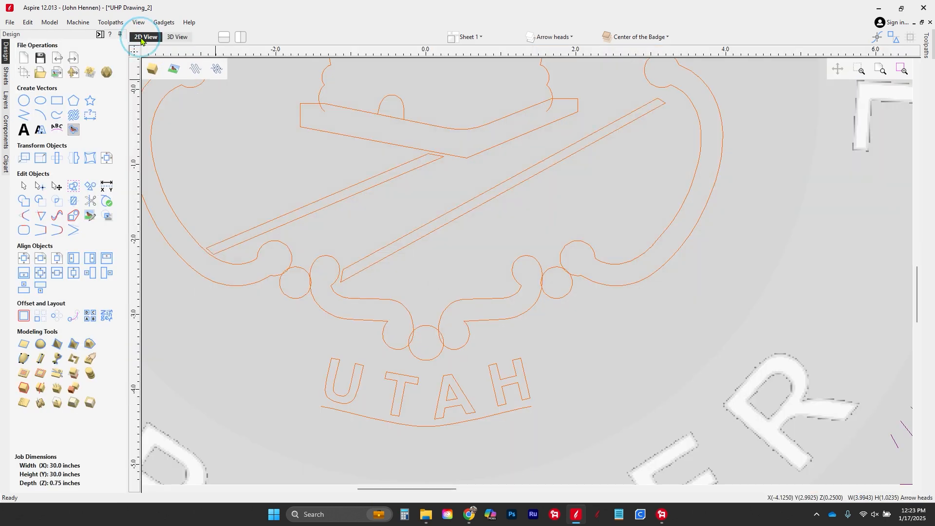
pyautogui.scroll(1, 461, 239)
pyautogui.scroll(-2, 457, 146)
pyautogui.scroll(3, 456, 146)
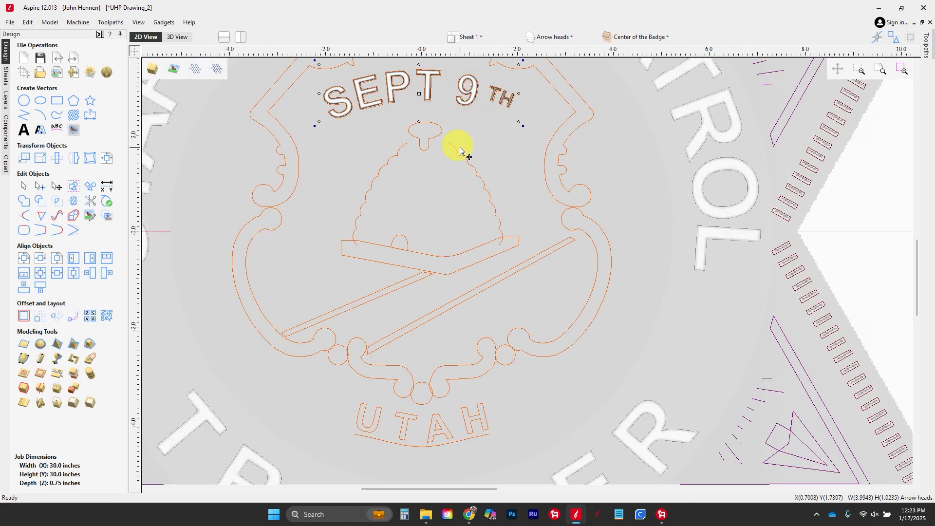
pyautogui.click(464, 163)
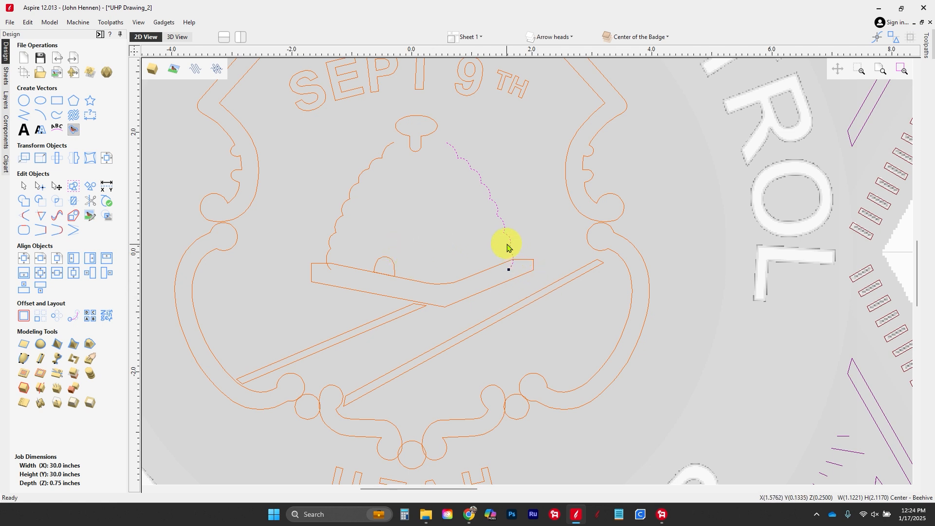
pyautogui.scroll(-4, 507, 248)
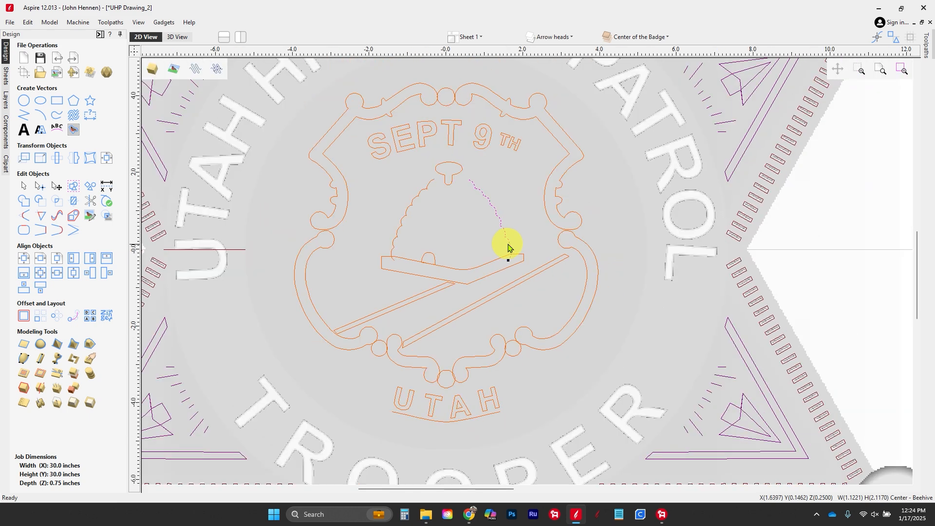
pyautogui.scroll(1, 435, 114)
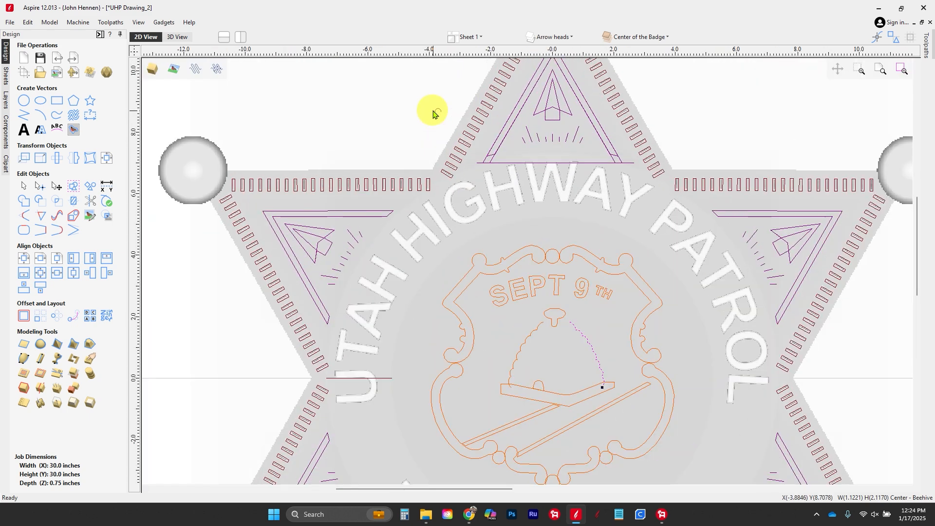
pyautogui.keyDown('shift'); pyautogui.click(525, 347); pyautogui.keyUp('shift')
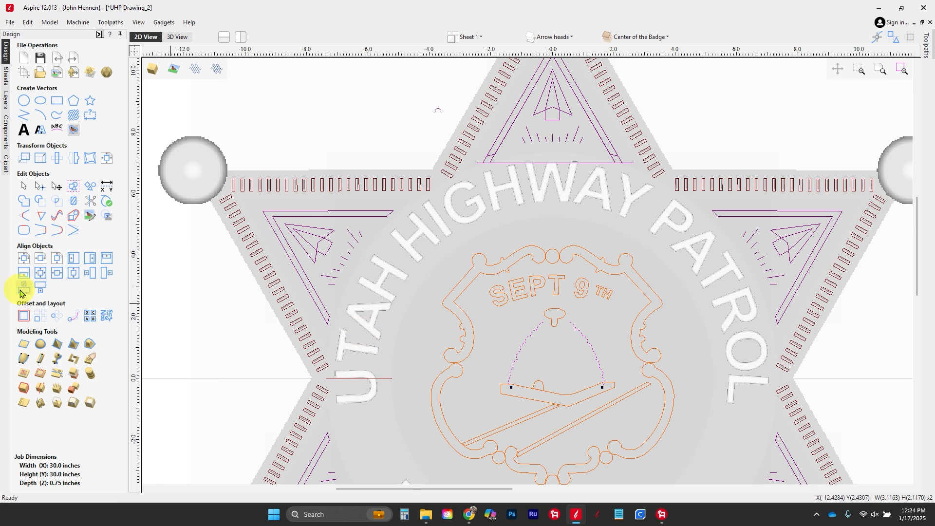
pyautogui.click(177, 39)
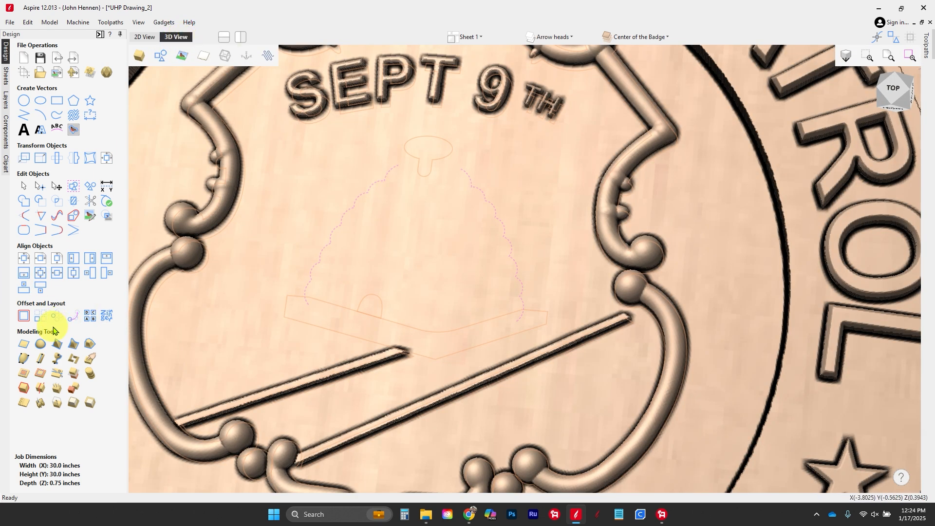
pyautogui.click(39, 347)
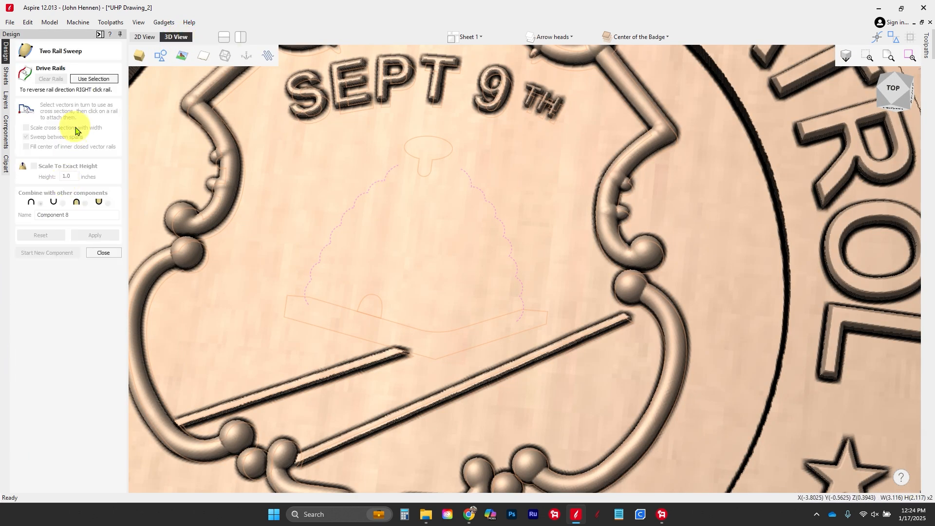
pyautogui.click(94, 79)
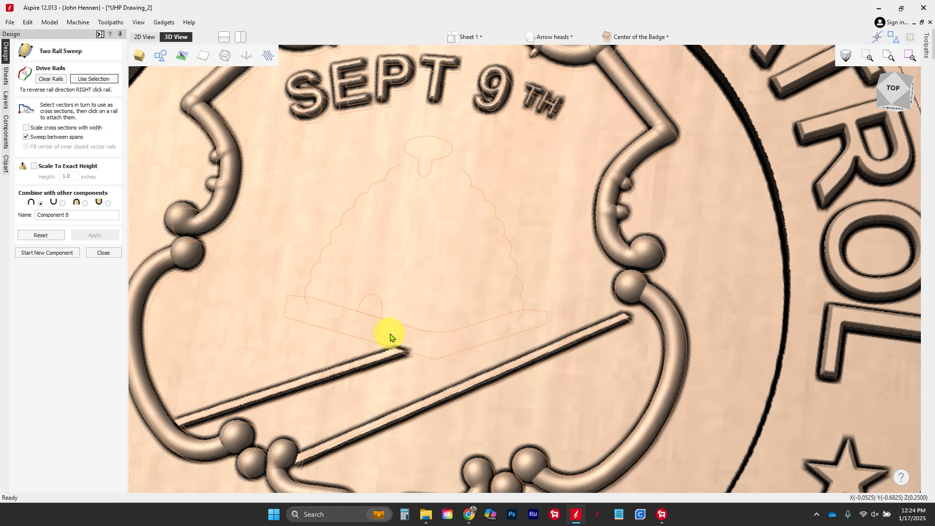
pyautogui.scroll(-6, 237, 272)
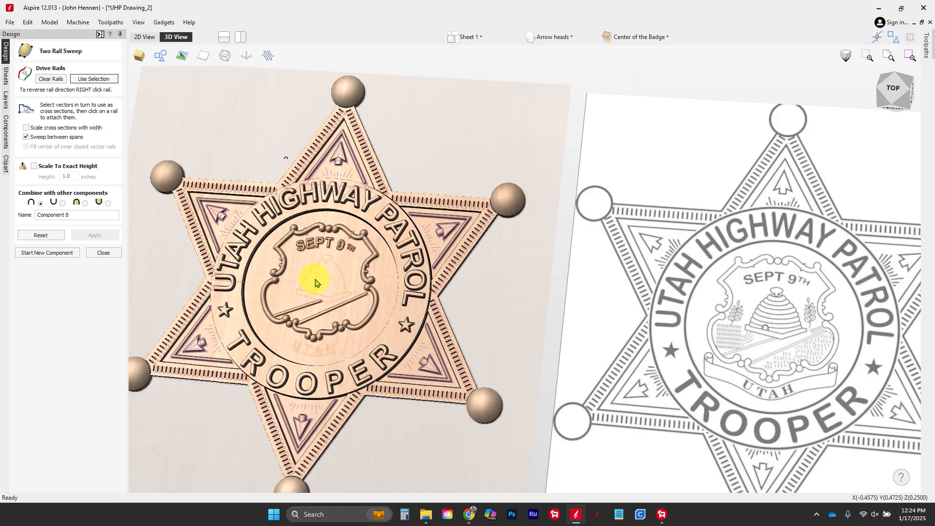
pyautogui.scroll(4, 324, 341)
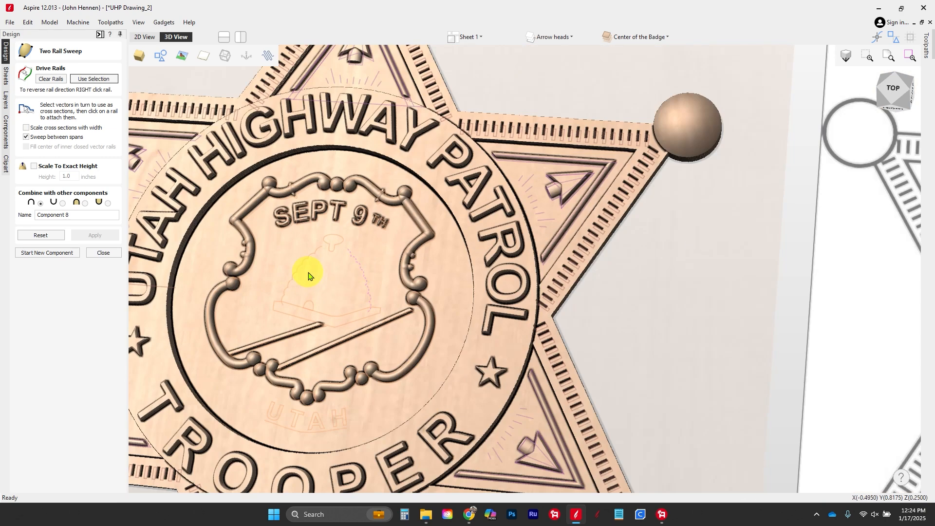
pyautogui.click(94, 79)
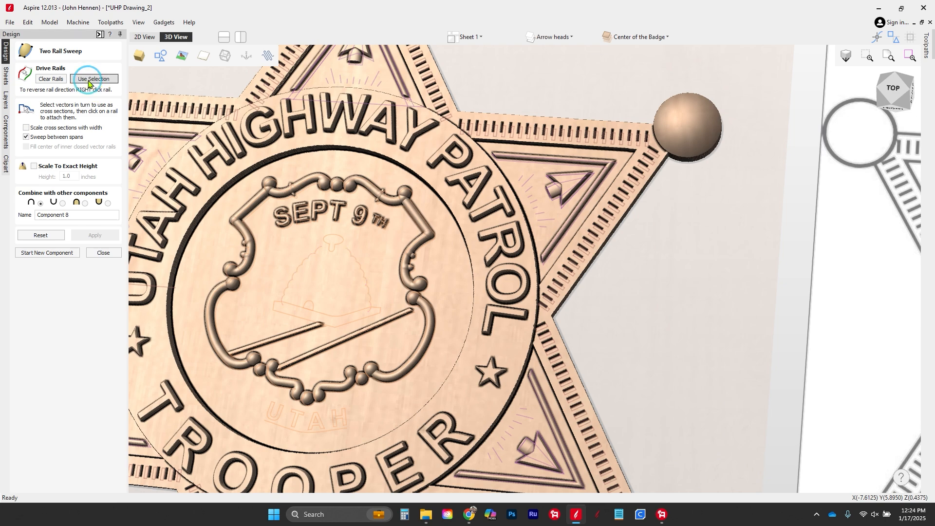
# Step: Attach the small arc above the badge as the cross section of the beehive's drive rails and apply the sweep
pyautogui.scroll(-3, 317, 312)
pyautogui.click(145, 37)
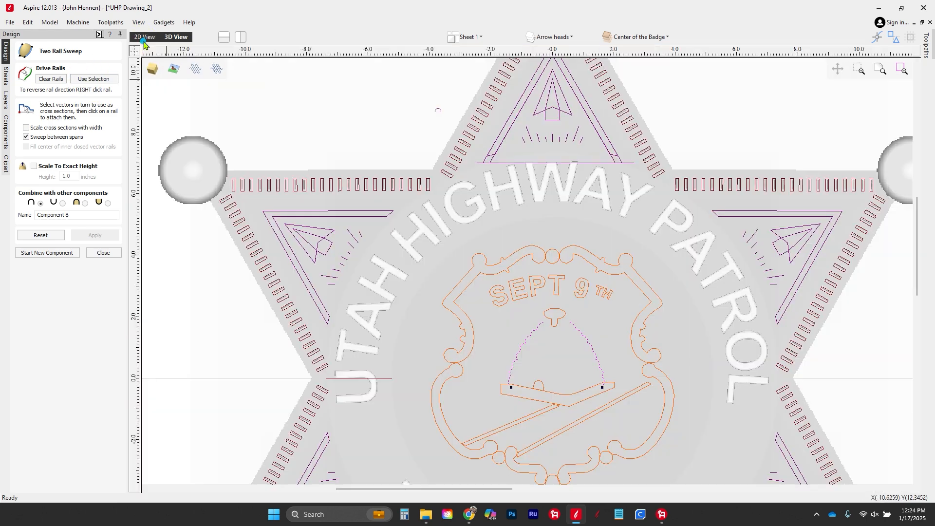
pyautogui.scroll(-2, 334, 313)
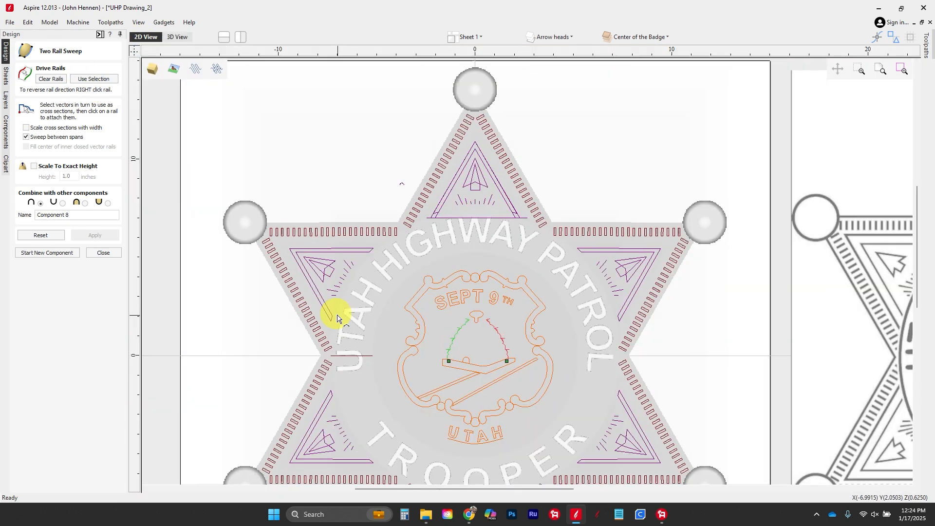
pyautogui.click(403, 184)
pyautogui.click(444, 356)
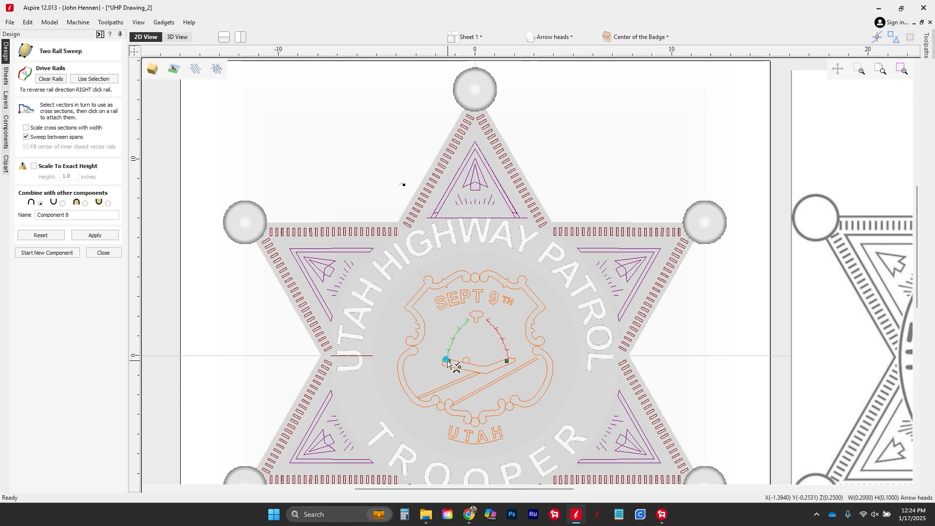
pyautogui.click(179, 38)
pyautogui.click(82, 236)
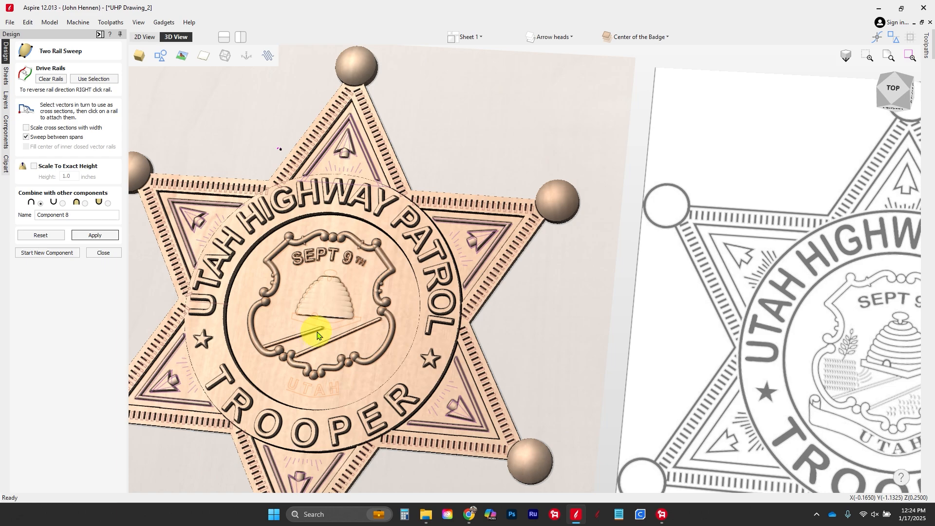
# Step: Scale the beehive sweep to an exact height of 0.1875 inches and apply it
pyautogui.scroll(3, 317, 336)
pyautogui.moveTo(323, 330); pyautogui.dragTo(266, 247)
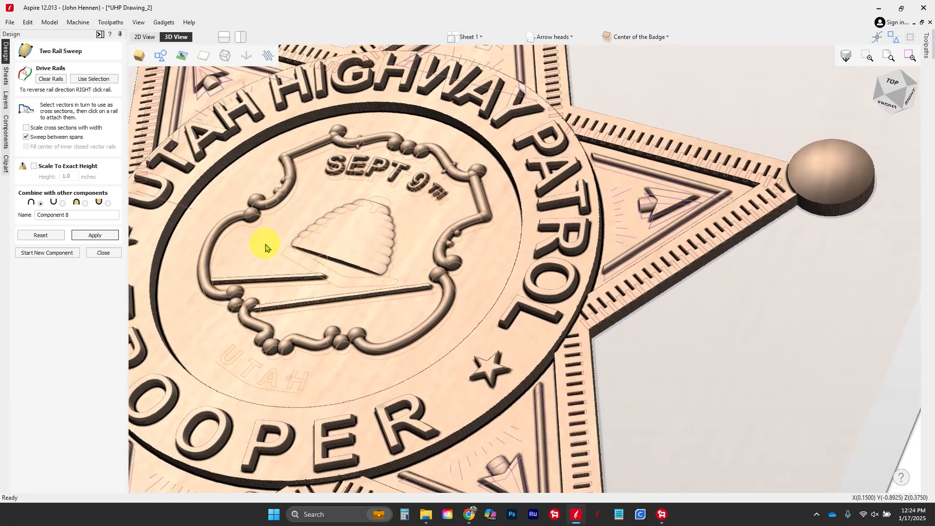
pyautogui.scroll(3, 316, 261)
pyautogui.moveTo(341, 272); pyautogui.dragTo(474, 221)
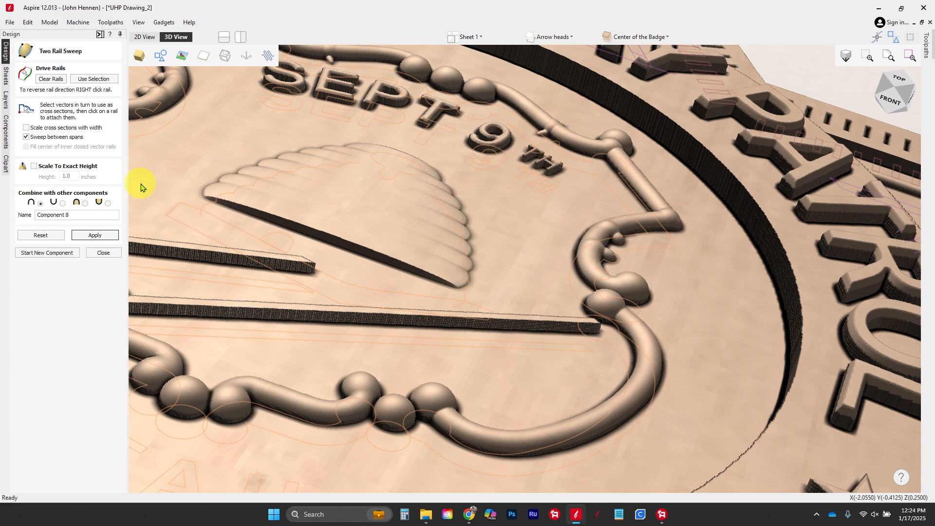
pyautogui.moveTo(378, 253); pyautogui.dragTo(388, 239)
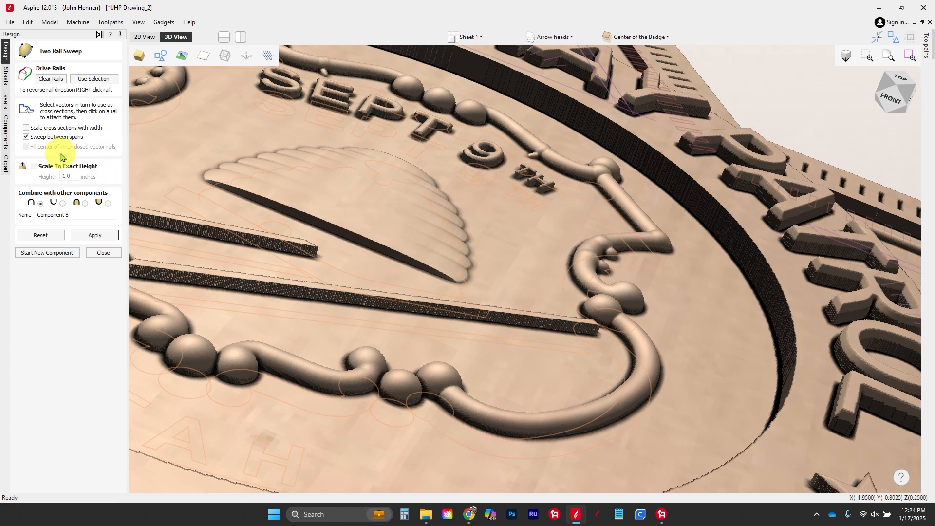
pyautogui.click(37, 169)
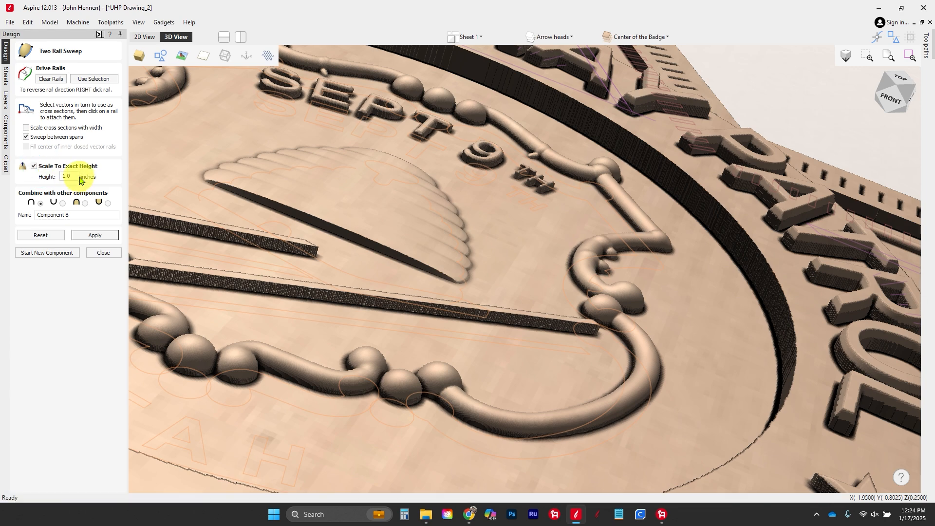
pyautogui.doubleClick(63, 176)
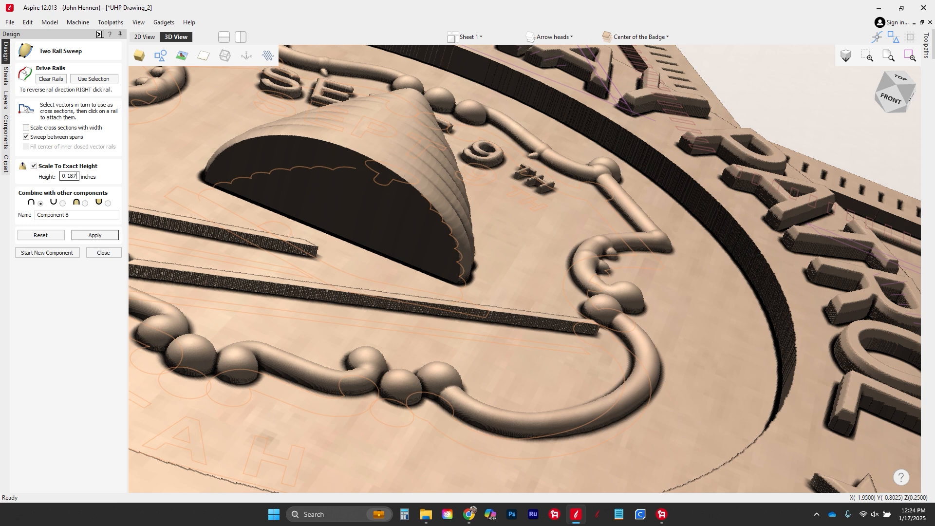
pyautogui.click(60, 214)
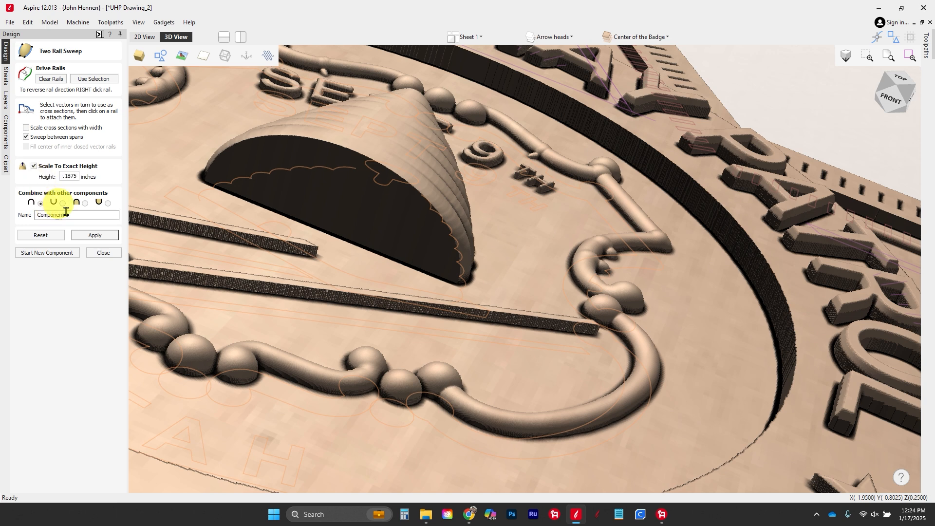
pyautogui.click(79, 235)
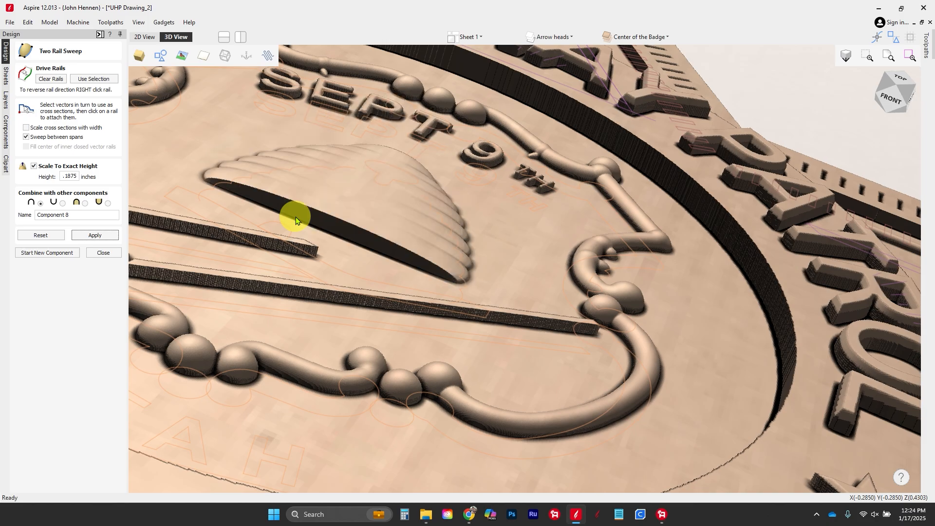
# Step: Examine the beehive's lower edge from above against the curved base outline, and close the Two Rail Sweep
pyautogui.moveTo(295, 220); pyautogui.dragTo(619, 380)
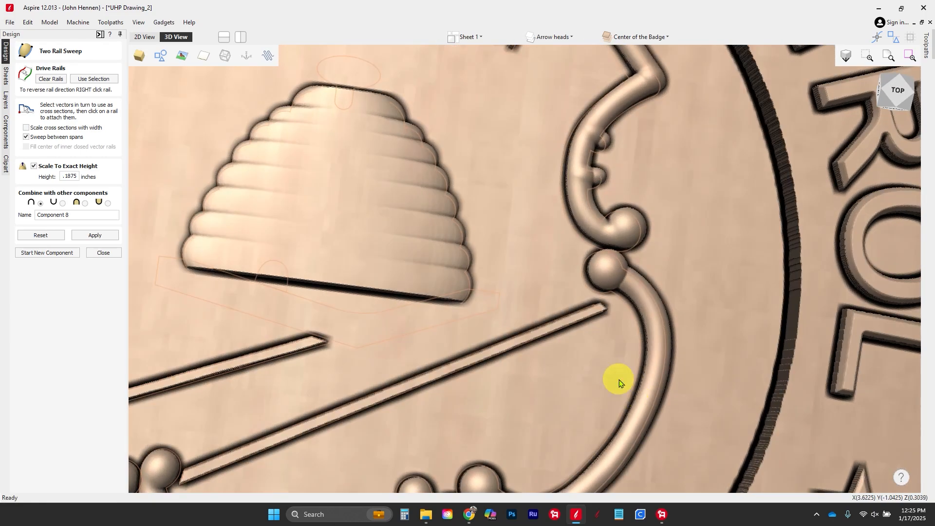
pyautogui.moveTo(303, 246); pyautogui.dragTo(275, 255)
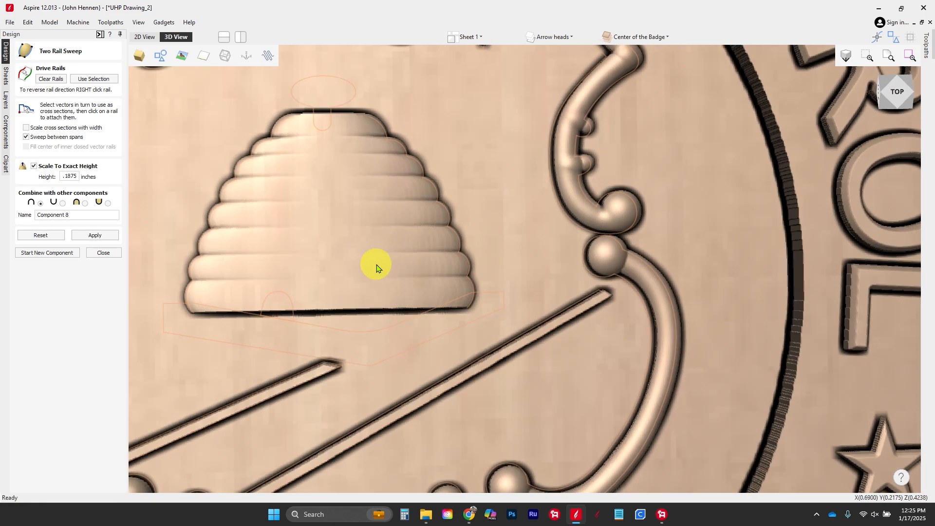
pyautogui.scroll(1, 273, 329)
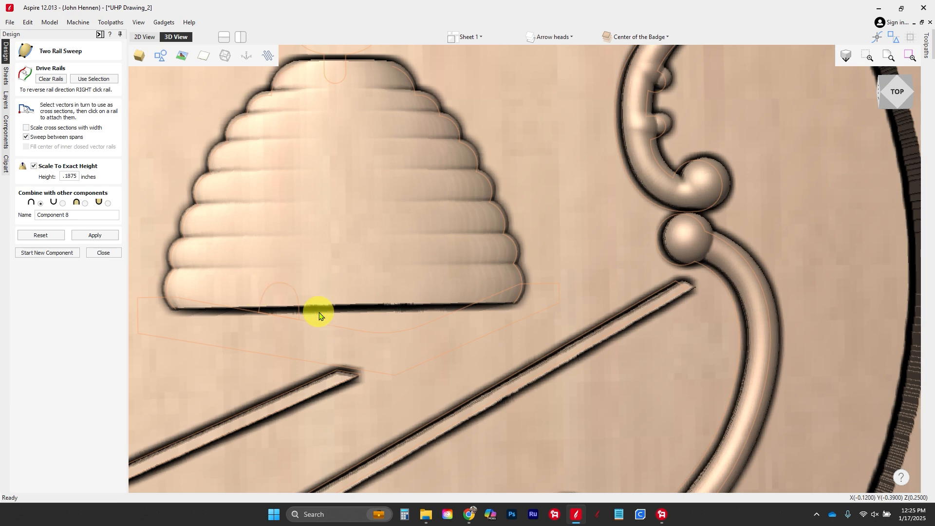
pyautogui.scroll(-2, 257, 317)
pyautogui.scroll(2, 308, 322)
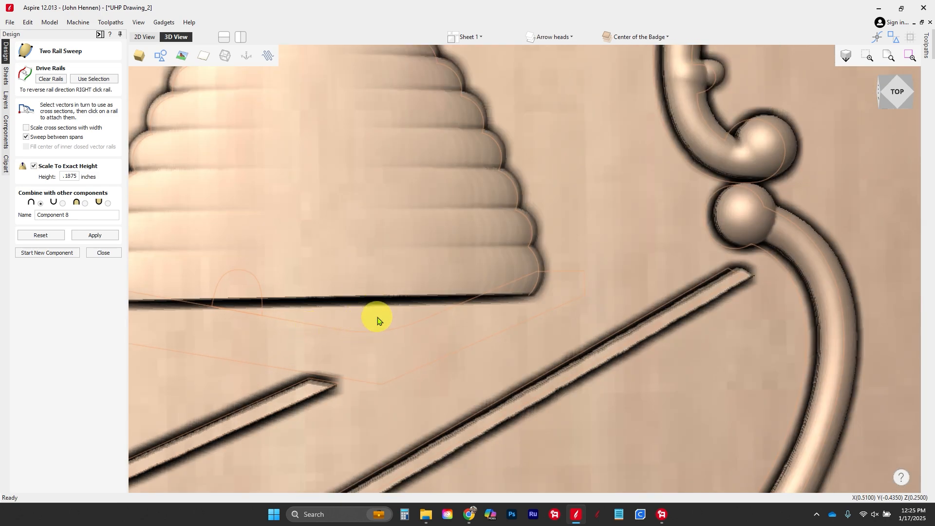
pyautogui.click(379, 329)
pyautogui.scroll(-2, 288, 313)
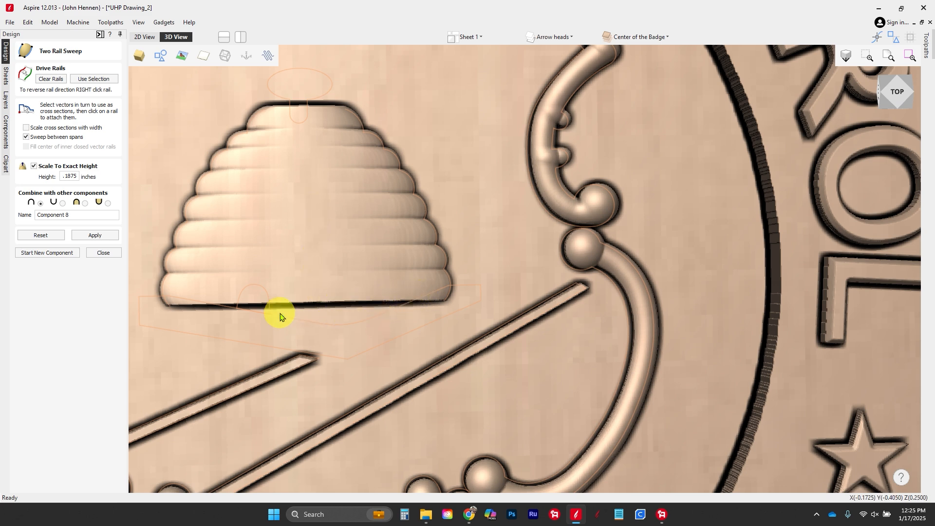
pyautogui.click(103, 253)
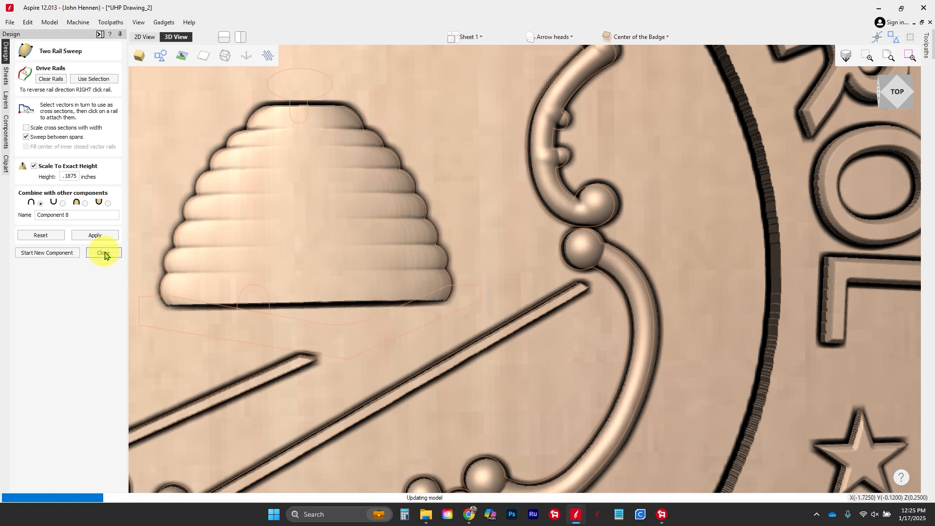
# Step: Create a bounding box distortion envelope around the beehive component
pyautogui.click(312, 252)
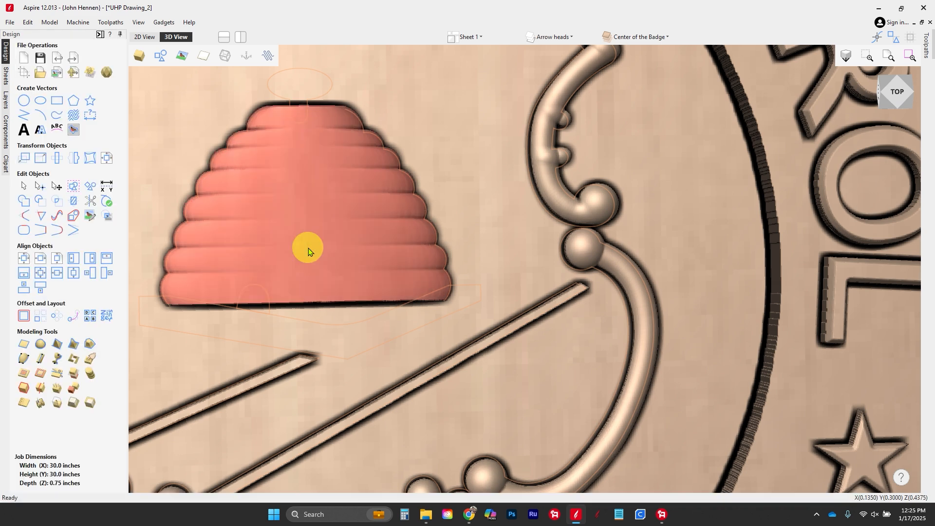
pyautogui.click(92, 158)
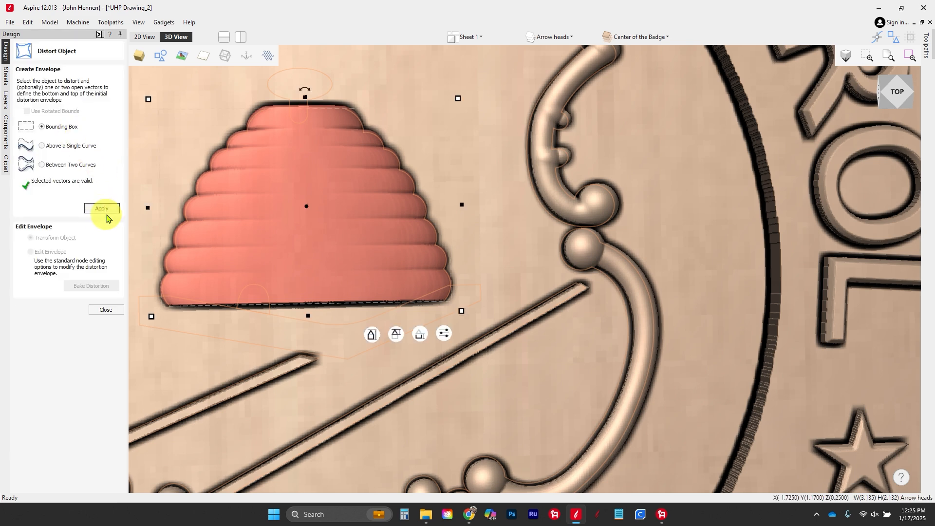
pyautogui.click(104, 210)
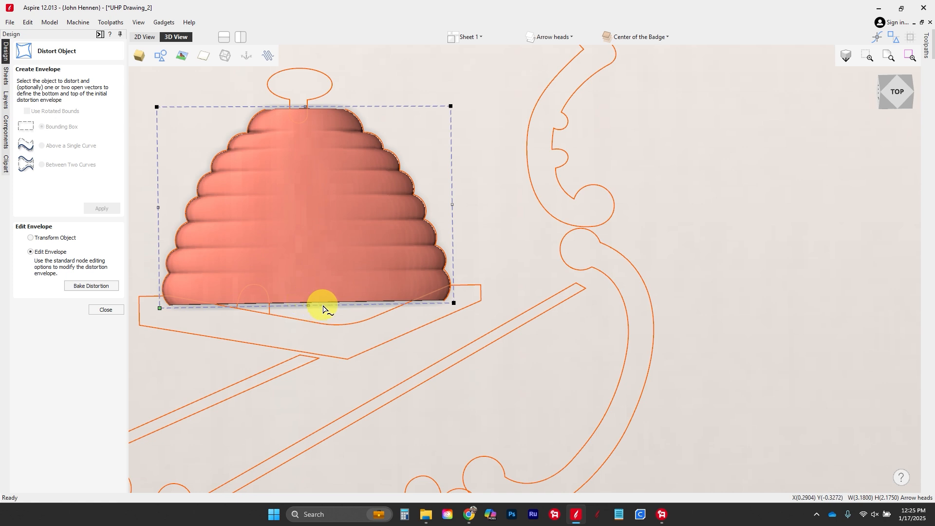
# Step: Add a node midway along the envelope's lower edge and pull it down to the curved base outline
pyautogui.click(323, 309)
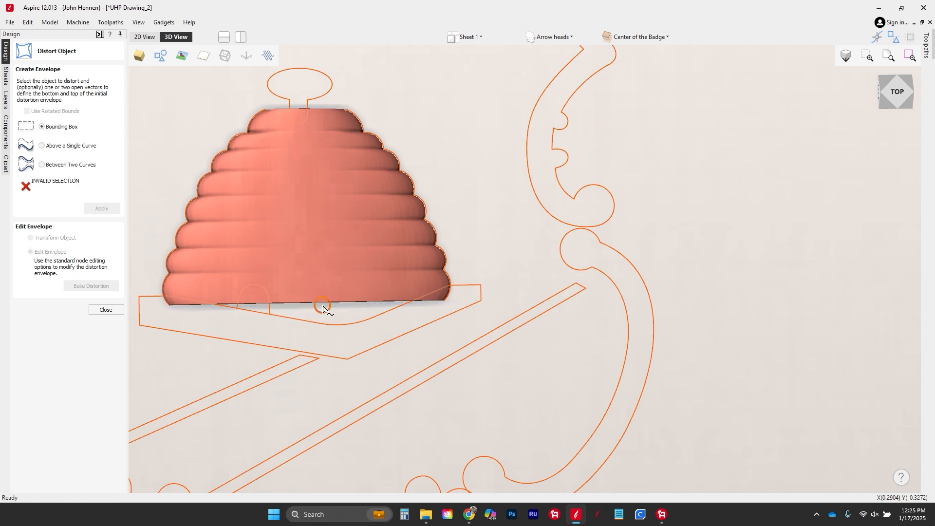
pyautogui.click(324, 302)
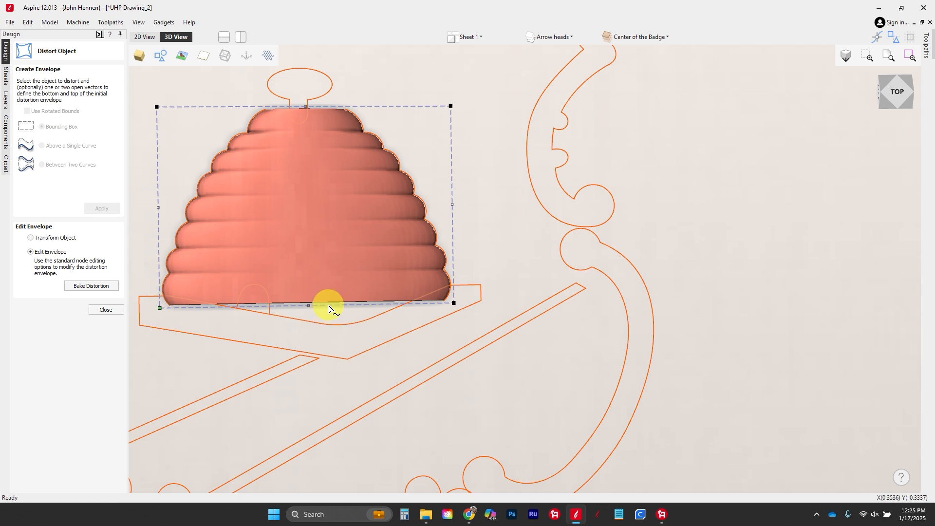
pyautogui.click(329, 308)
pyautogui.click(330, 304)
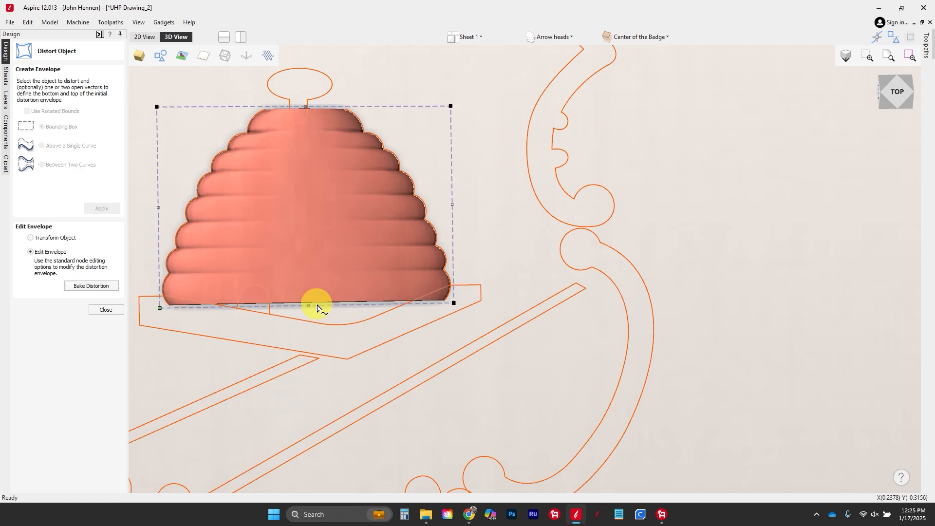
pyautogui.moveTo(309, 306); pyautogui.dragTo(307, 323)
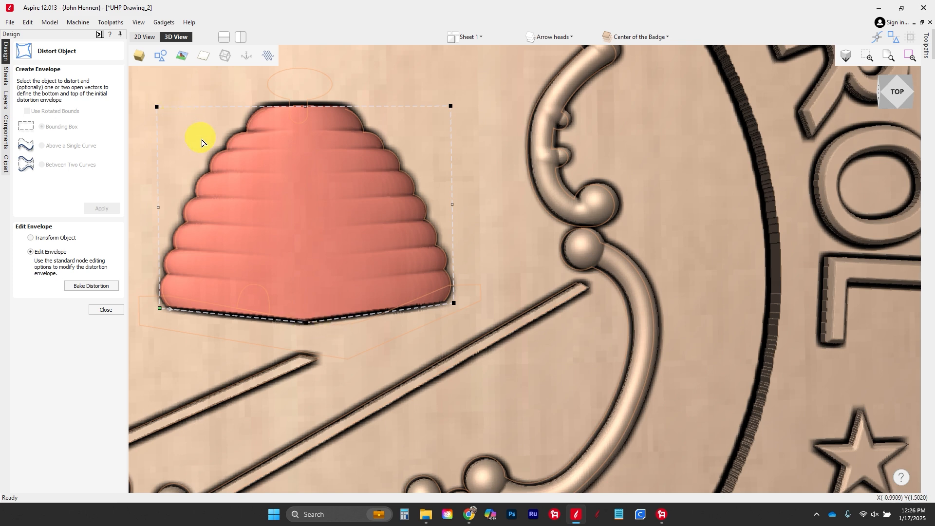
# Step: Move the envelope's lower middle node to the lowest point of the curved base outline in the 2D view and finish the distortion
pyautogui.click(147, 37)
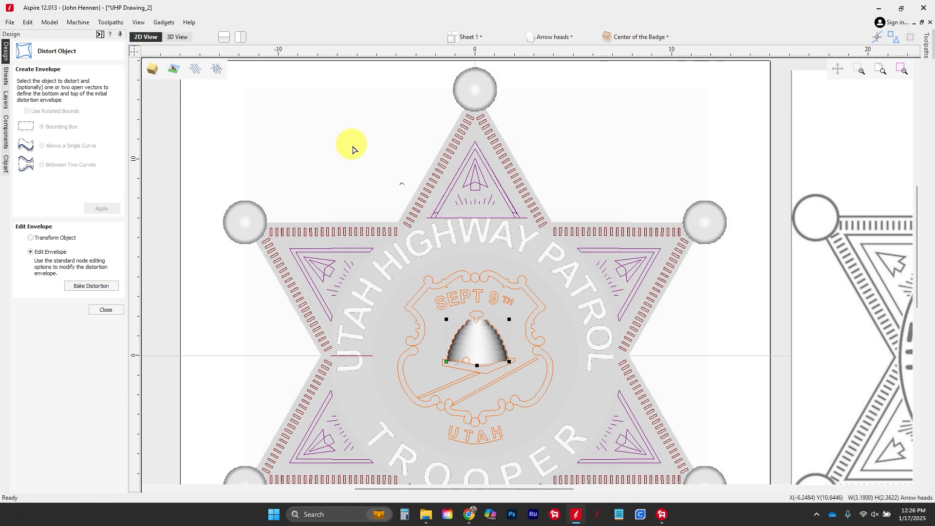
pyautogui.scroll(-2, 386, 272)
pyautogui.scroll(5, 436, 316)
pyautogui.scroll(5, 436, 315)
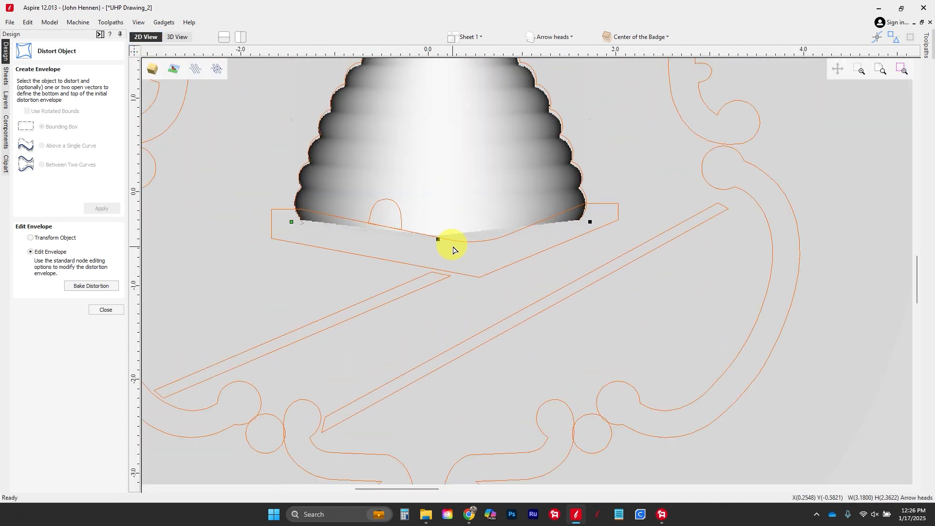
pyautogui.click(439, 238)
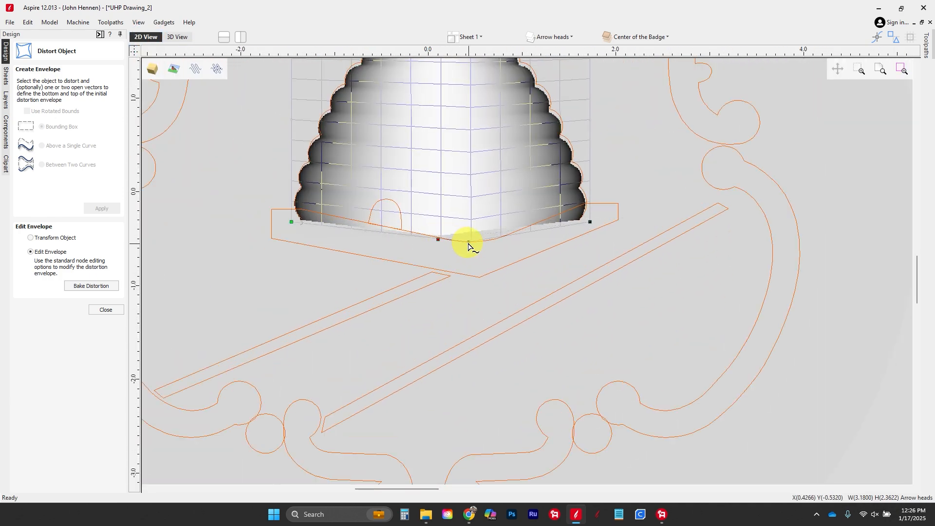
pyautogui.moveTo(476, 245); pyautogui.dragTo(476, 245)
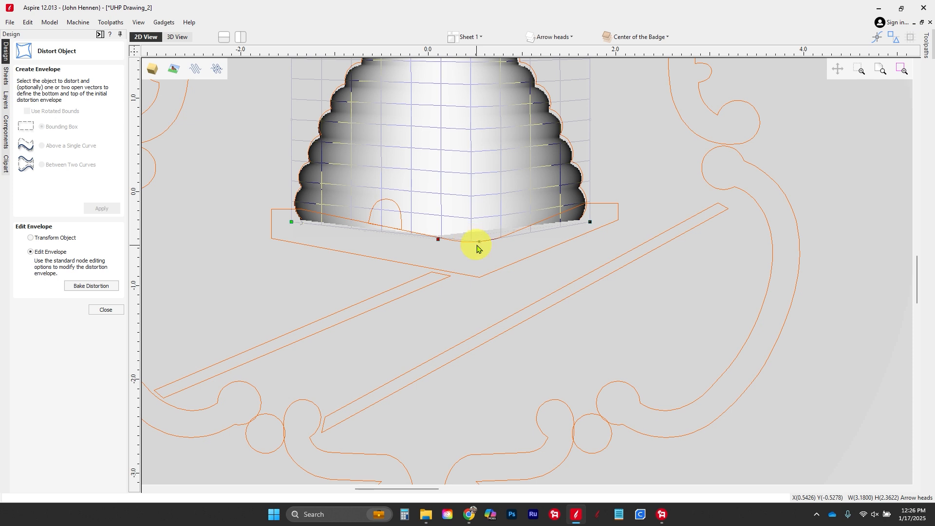
pyautogui.click(183, 41)
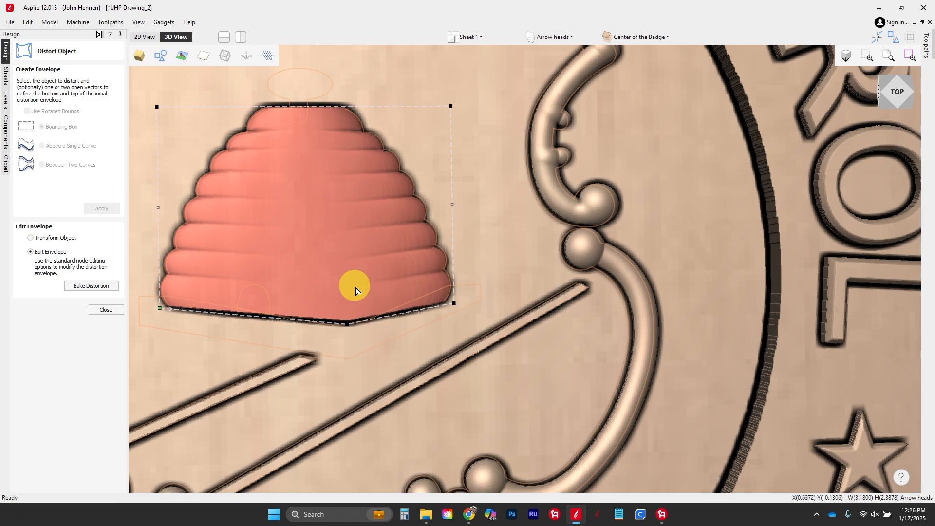
pyautogui.click(104, 311)
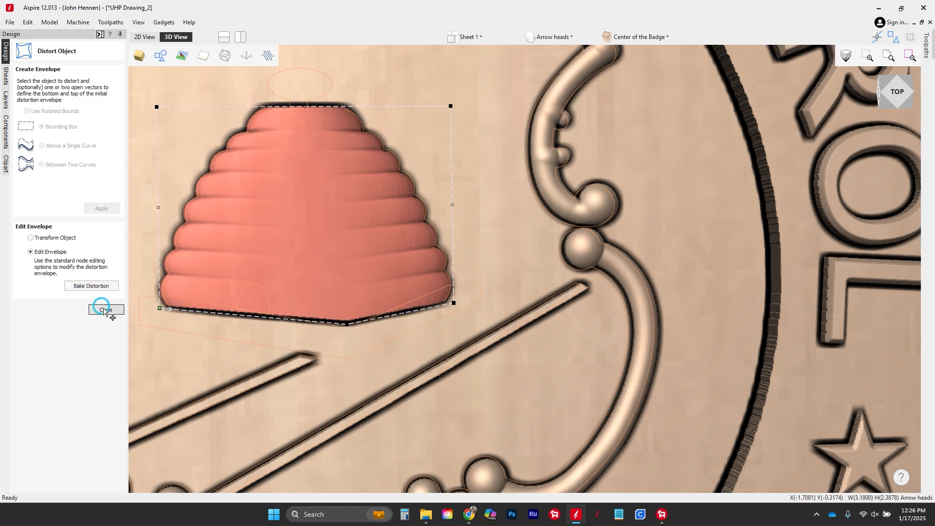
# Step: Create a flat plane with a 0.125 inch base height from the beehive's doorway arch, combined by subtraction
pyautogui.scroll(3, 244, 302)
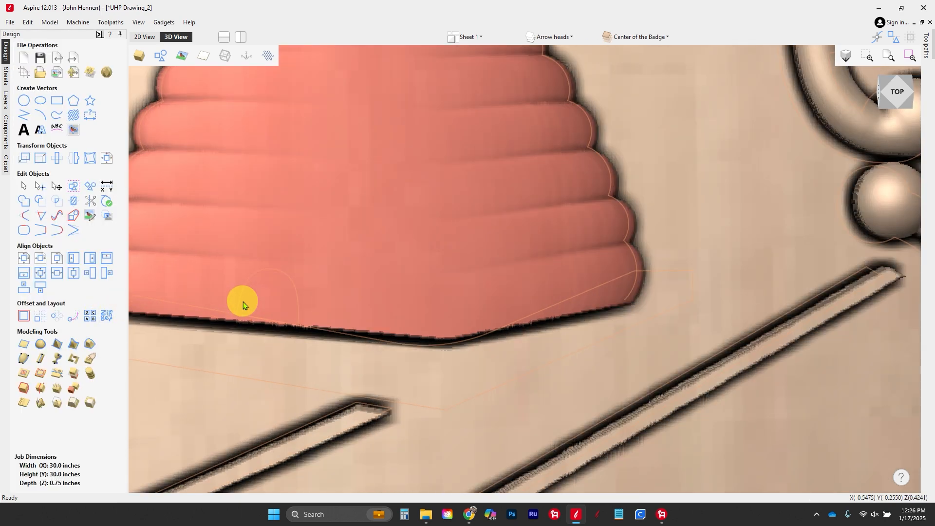
pyautogui.scroll(-2, 243, 302)
pyautogui.click(240, 299)
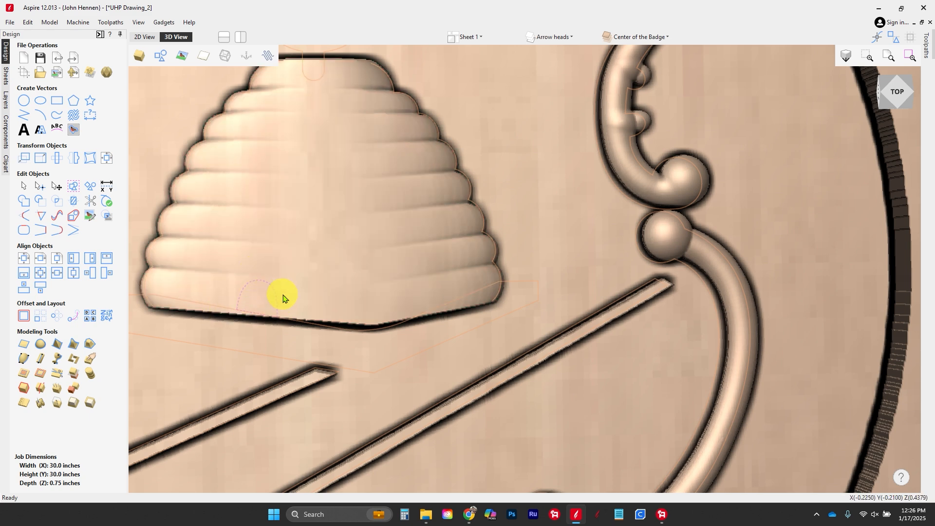
pyautogui.click(24, 347)
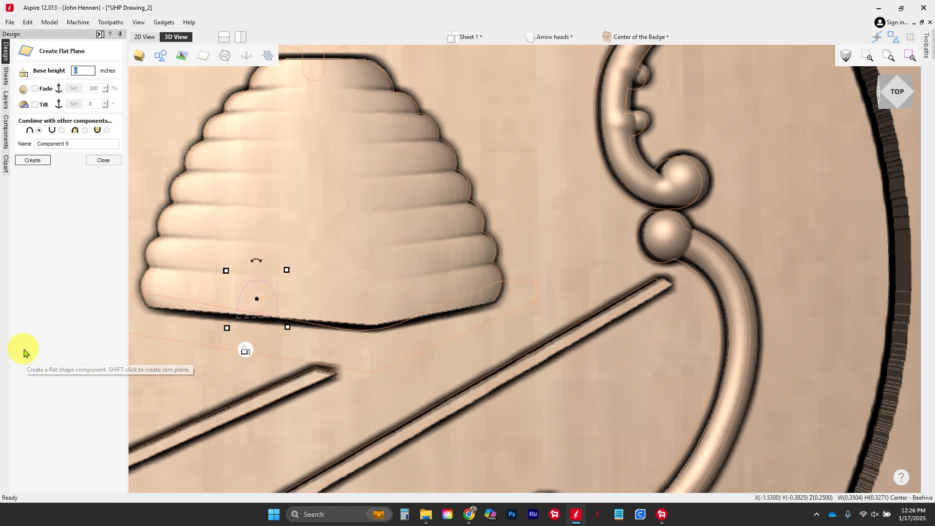
pyautogui.click(86, 72)
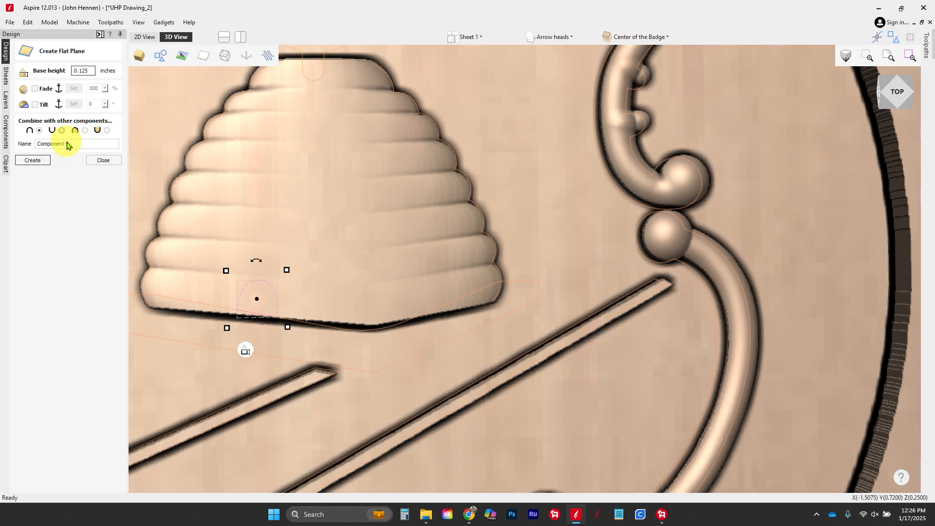
pyautogui.click(32, 161)
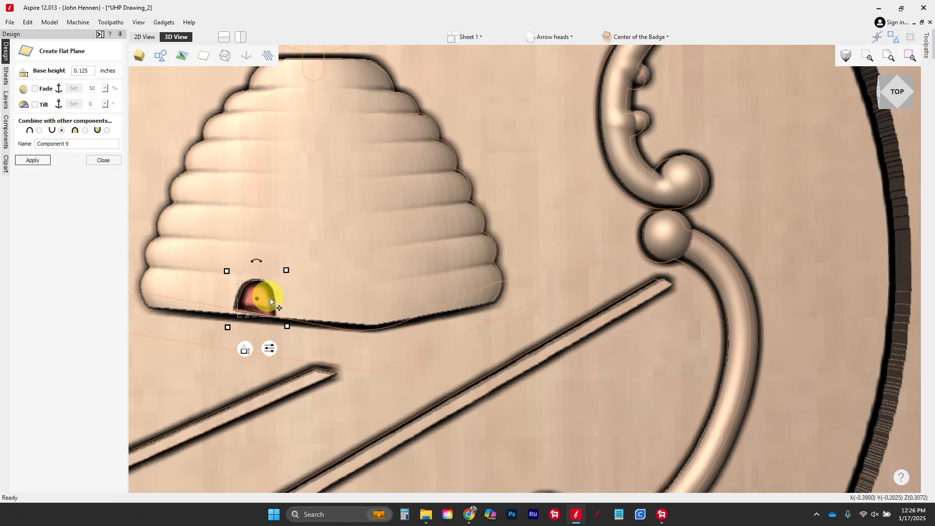
# Step: Create a flat plane with a 0.25 inch base height from the angled base outline beneath the beehive, combined by merging
pyautogui.moveTo(288, 307); pyautogui.dragTo(309, 275)
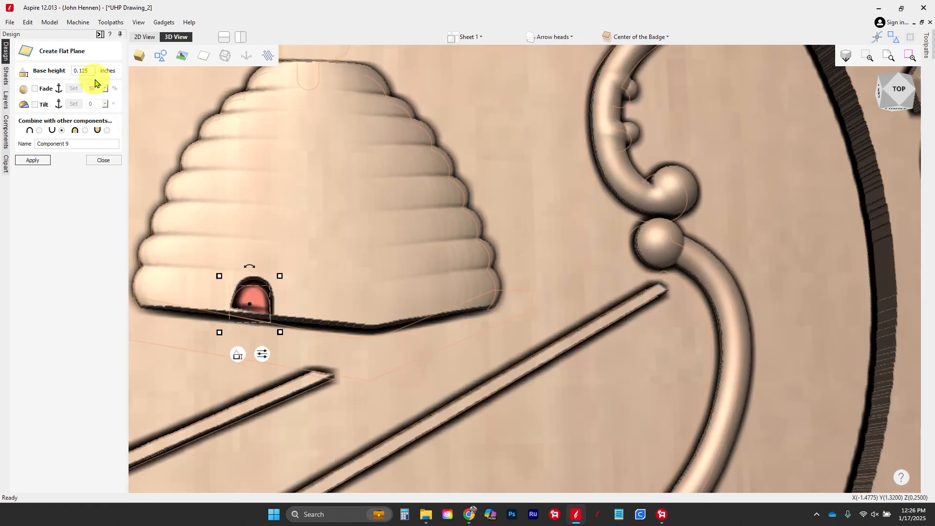
pyautogui.moveTo(307, 211); pyautogui.dragTo(340, 276)
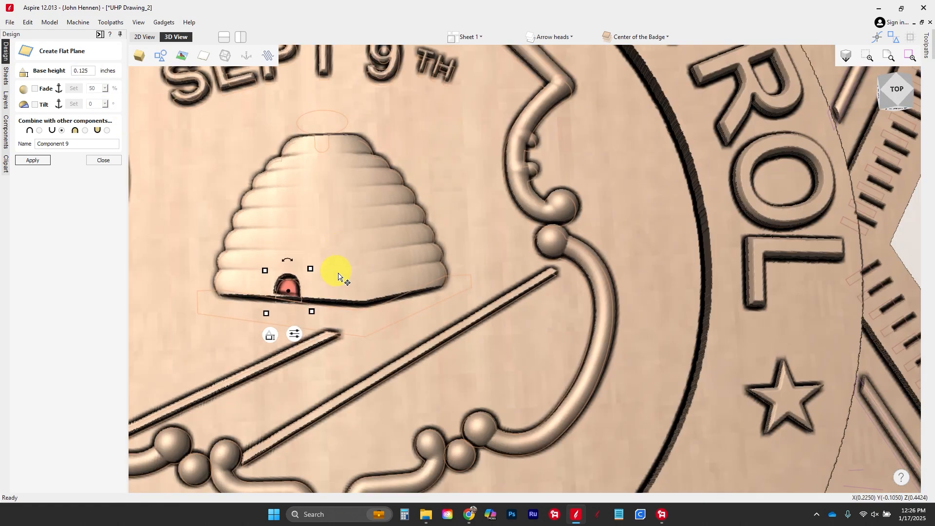
pyautogui.click(197, 291)
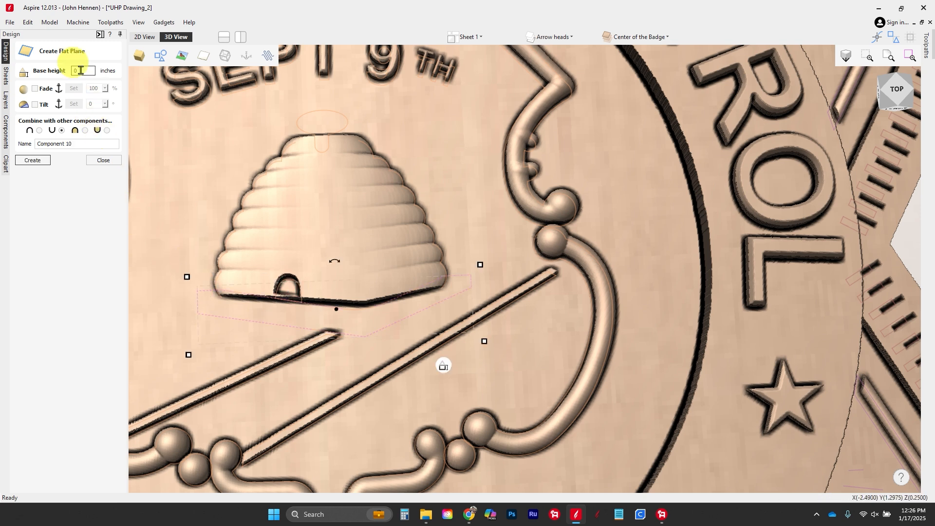
pyautogui.moveTo(82, 71); pyautogui.dragTo(59, 74)
pyautogui.click(85, 131)
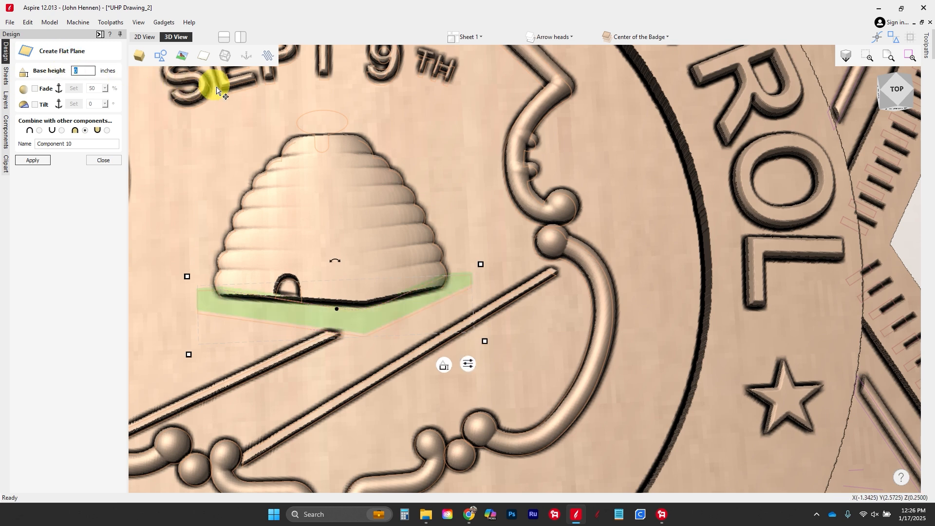
pyautogui.write('0.25')
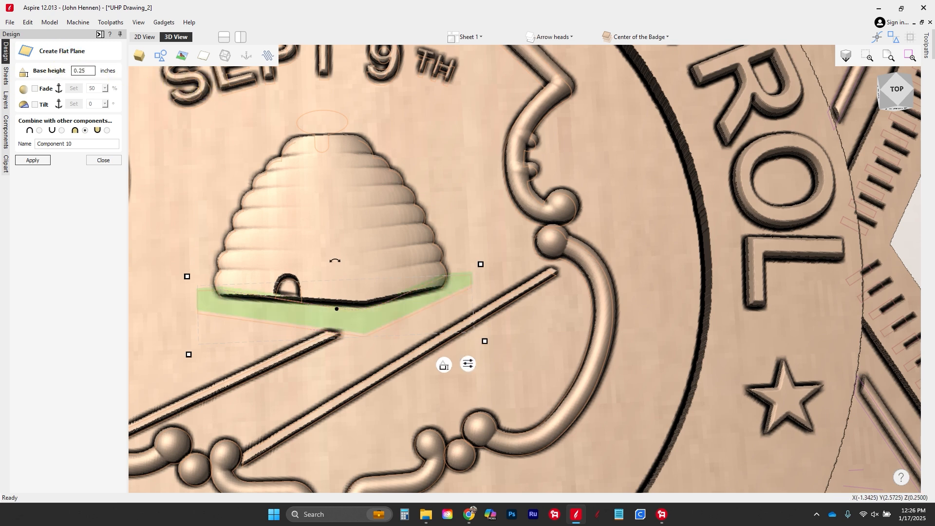
pyautogui.click(48, 162)
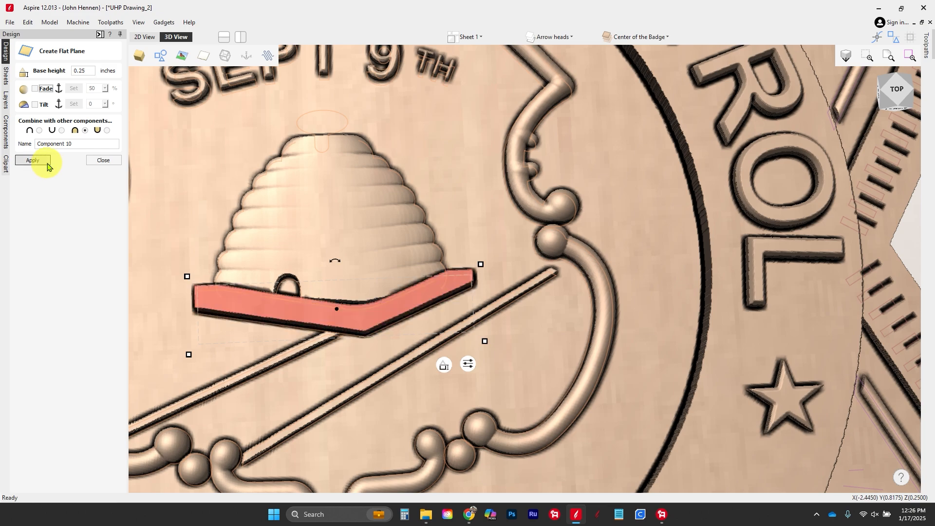
pyautogui.moveTo(294, 263); pyautogui.dragTo(448, 306)
pyautogui.scroll(-5, 439, 282)
pyautogui.scroll(5, 390, 192)
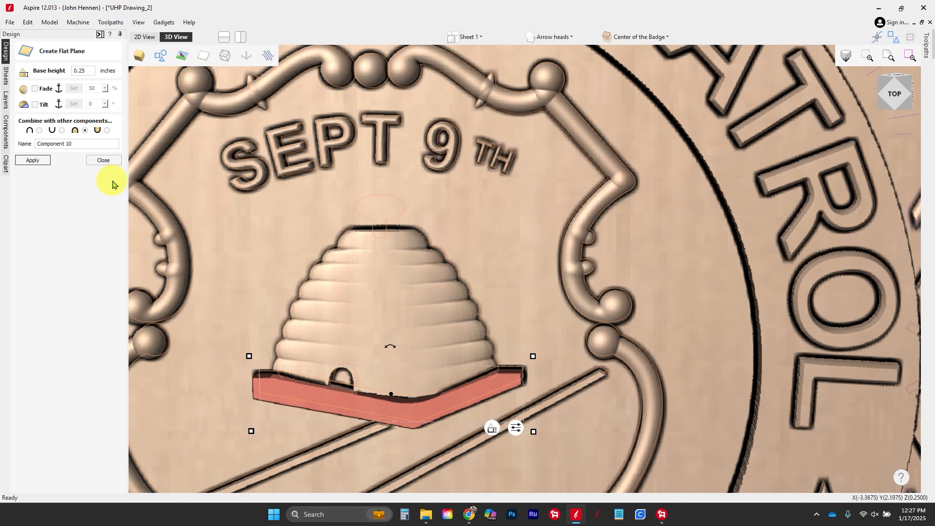
pyautogui.click(103, 161)
# Step: Create a round shape from the finial outline atop the beehive with a 60° profile and an inch-based limit of 0.1066, combined by merging
pyautogui.click(358, 209)
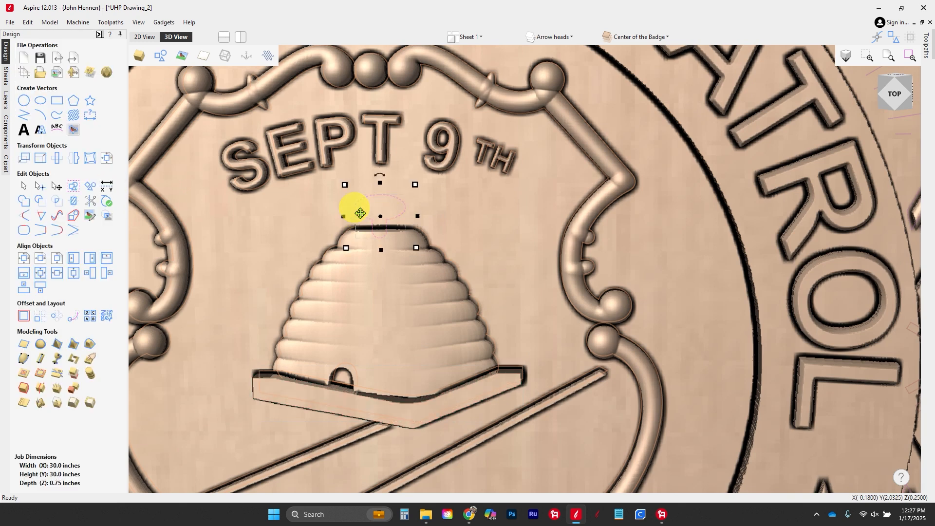
pyautogui.click(41, 343)
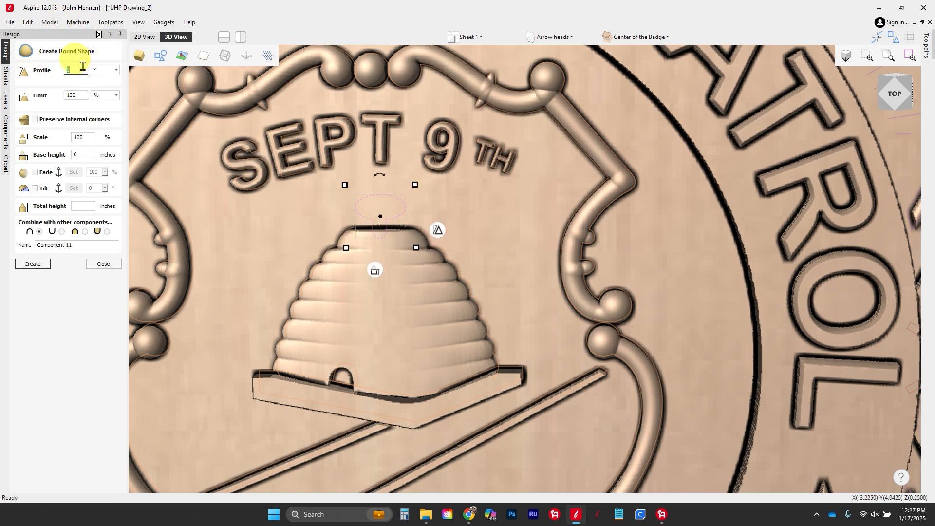
pyautogui.moveTo(82, 68); pyautogui.dragTo(45, 74)
pyautogui.write('60')
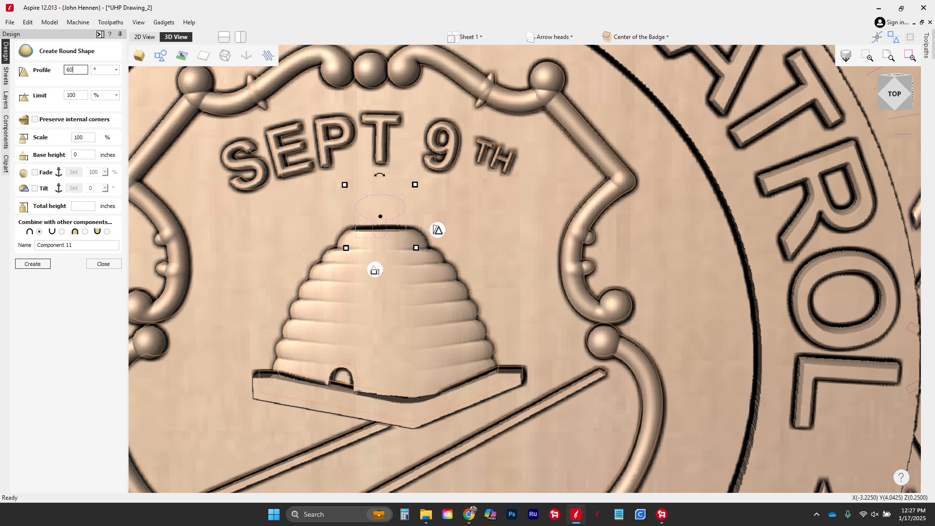
pyautogui.click(116, 97)
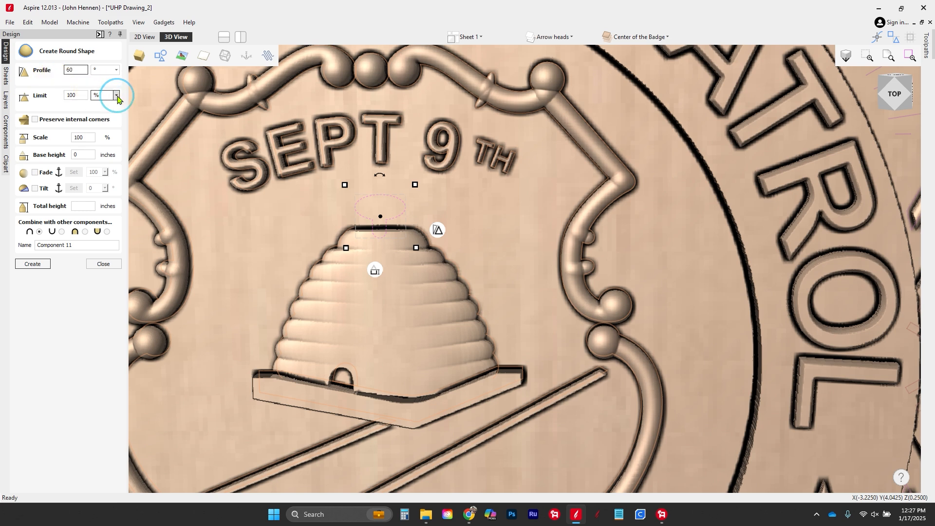
pyautogui.click(117, 96)
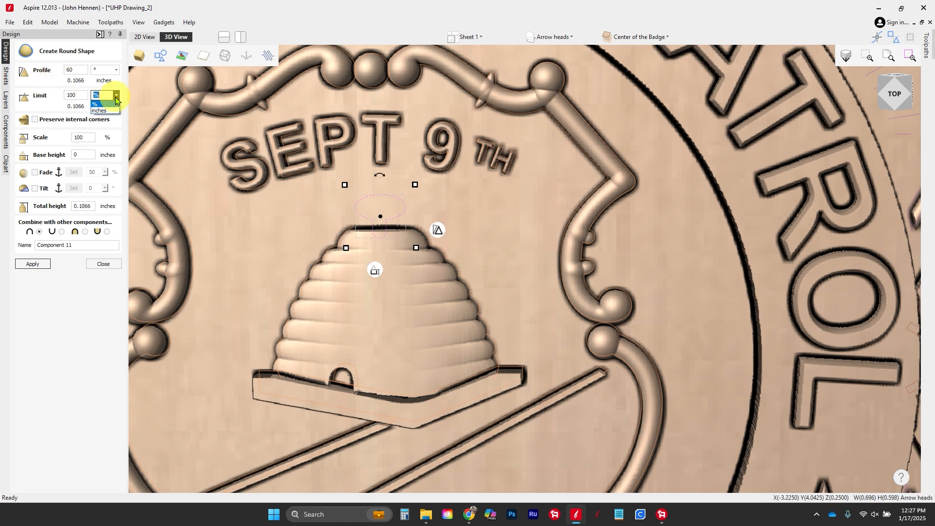
pyautogui.click(105, 111)
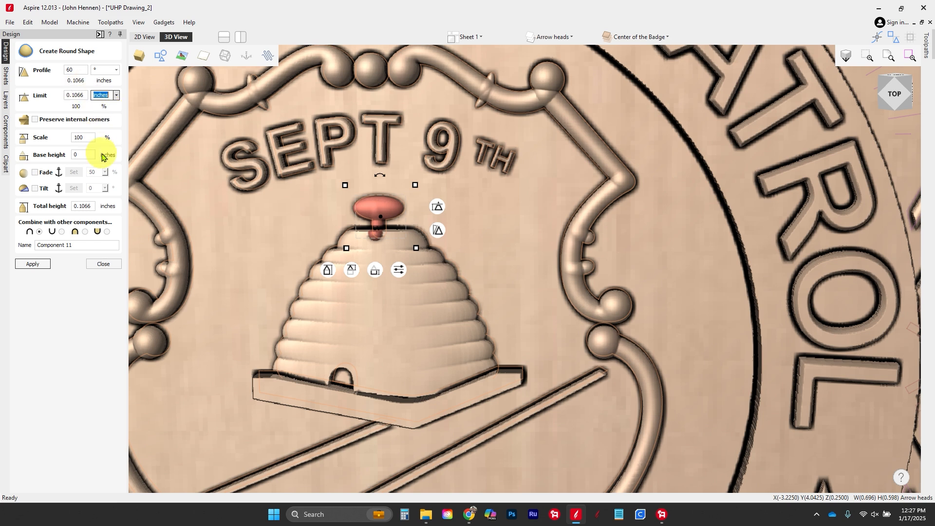
pyautogui.click(85, 233)
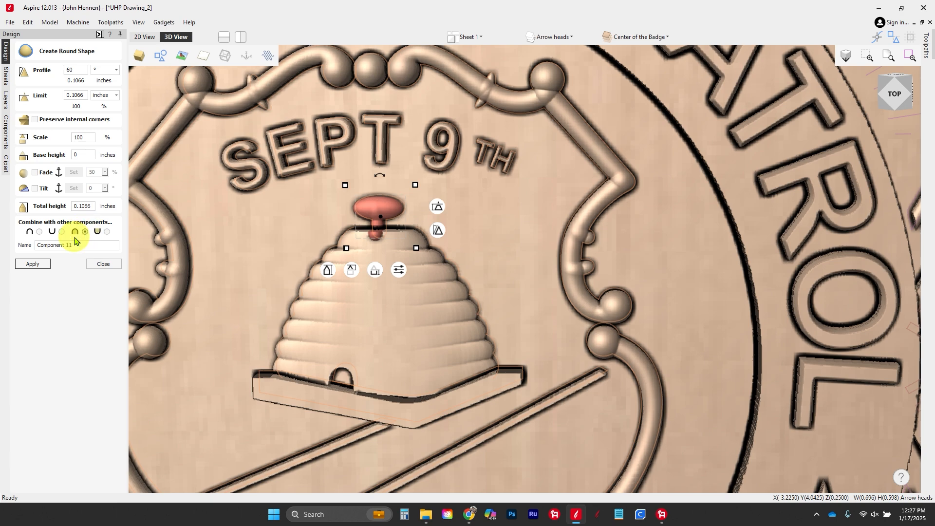
pyautogui.click(45, 266)
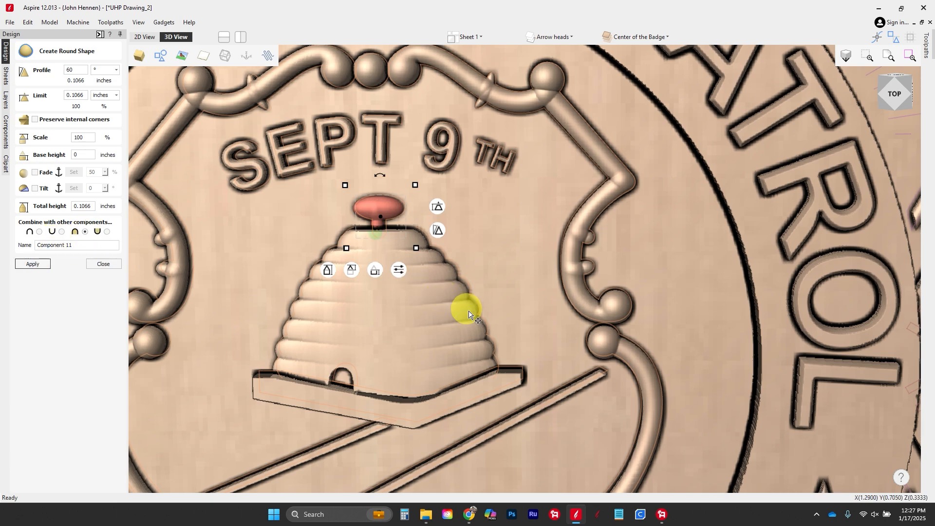
# Step: Raise the finial's round shape to a base height of 0.125 inch
pyautogui.moveTo(402, 322); pyautogui.dragTo(288, 200)
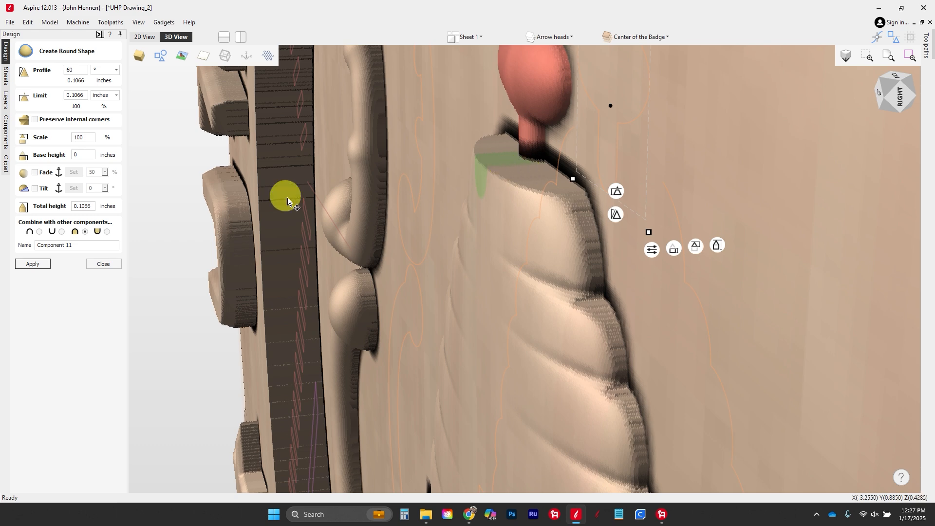
pyautogui.click(75, 155)
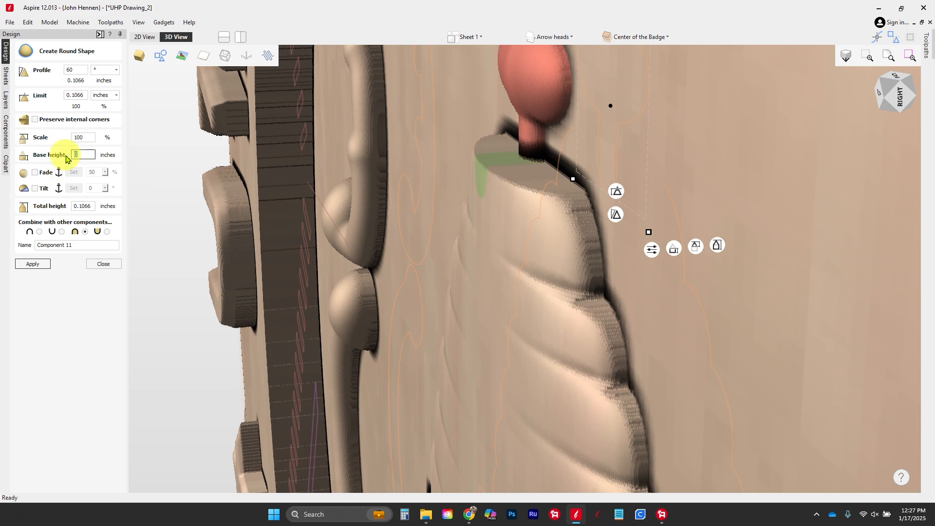
pyautogui.write('0.125')
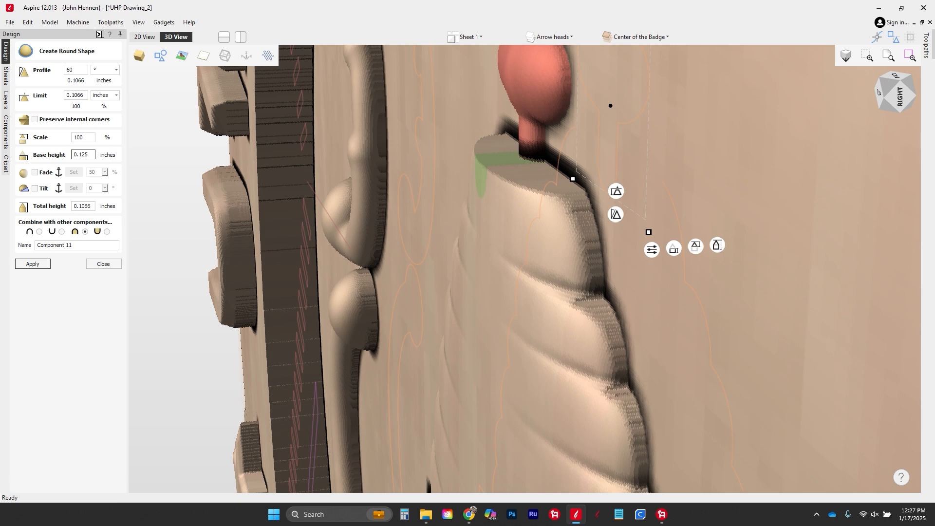
pyautogui.click(33, 264)
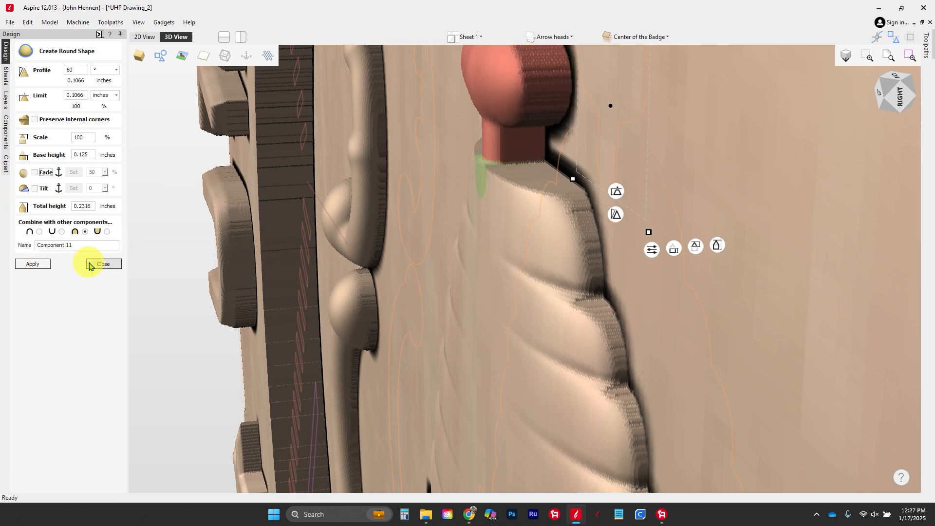
# Step: Set the finial's base height to 0.0625 inch, enter a 75° profile angle, and close the round shape tool
pyautogui.moveTo(453, 291); pyautogui.dragTo(533, 235)
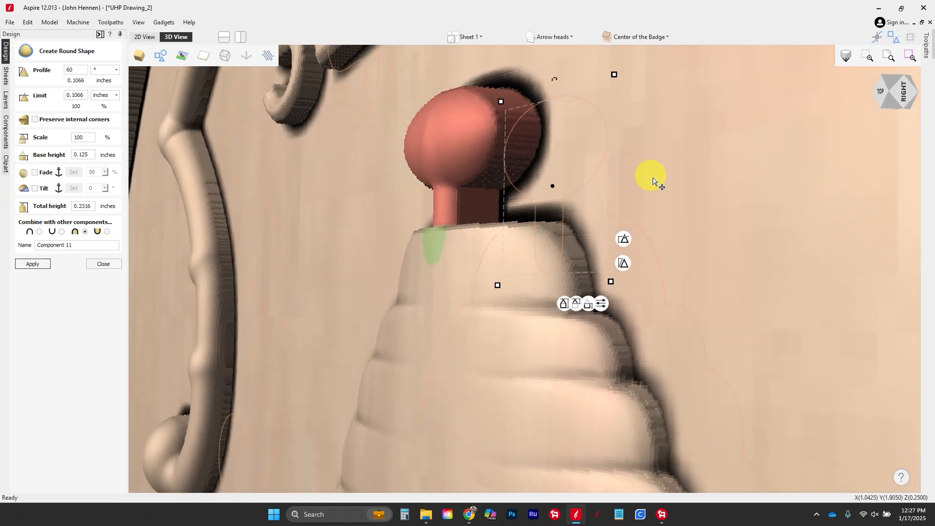
pyautogui.doubleClick(79, 154)
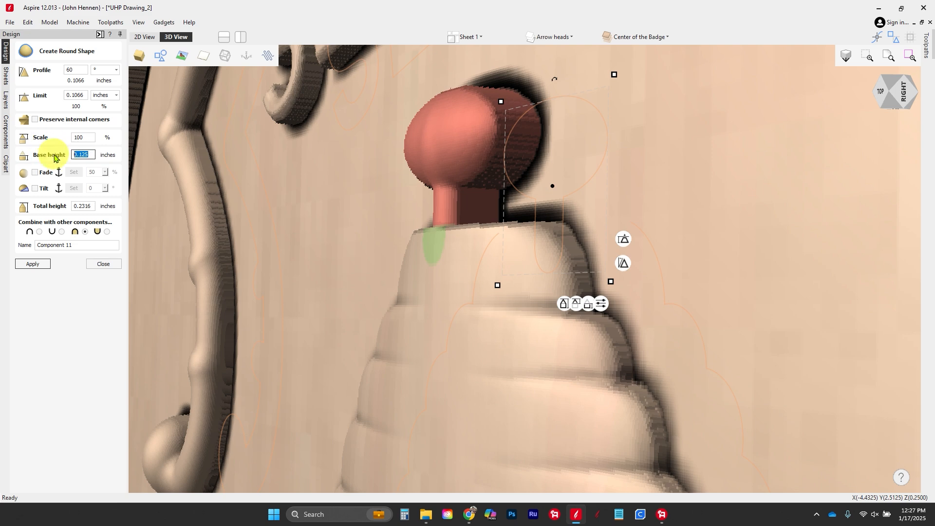
pyautogui.write('06')
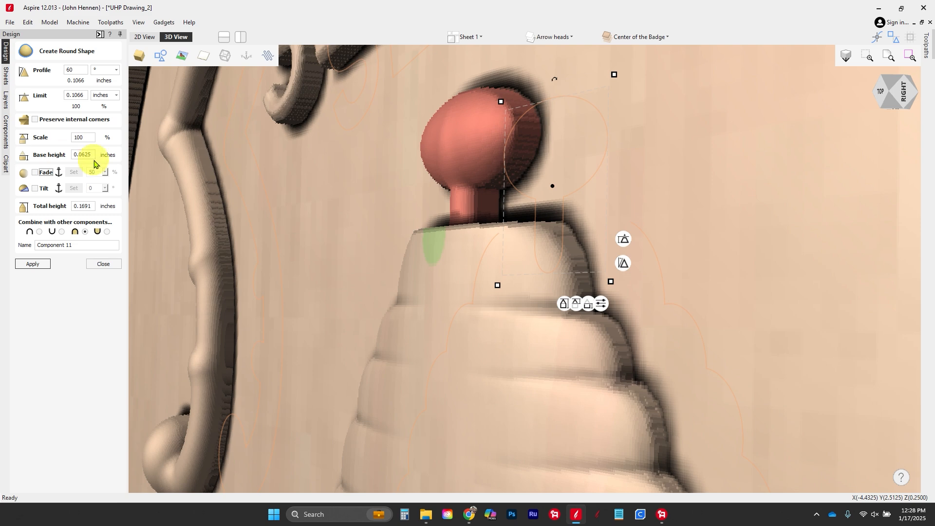
pyautogui.moveTo(79, 69); pyautogui.dragTo(58, 74)
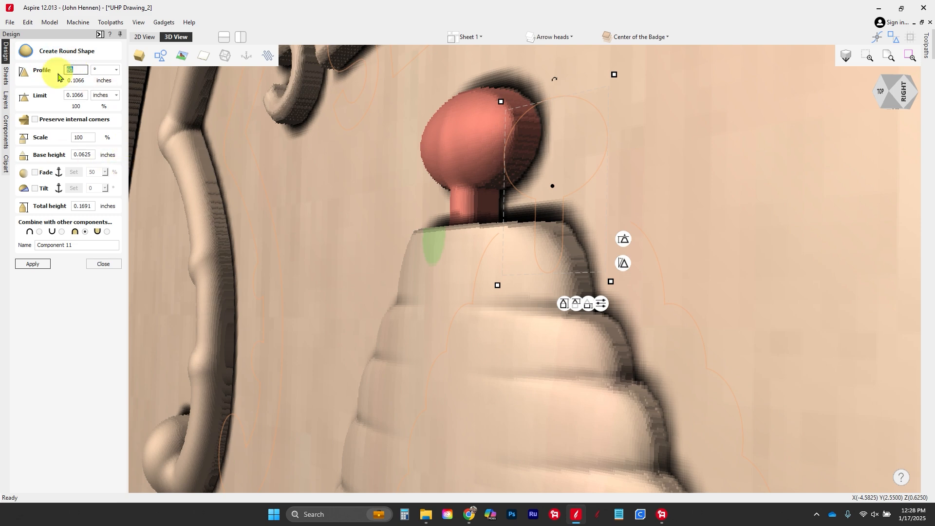
pyautogui.write('75')
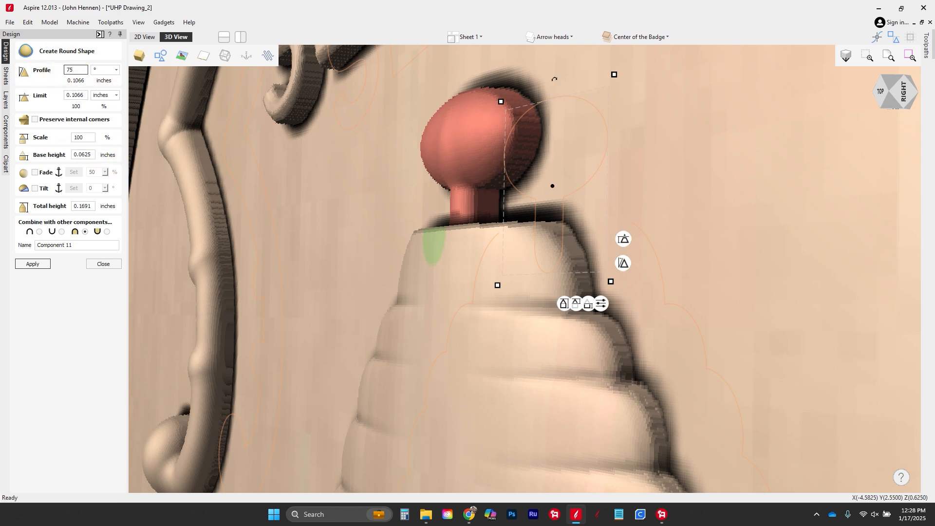
pyautogui.press('Tab')
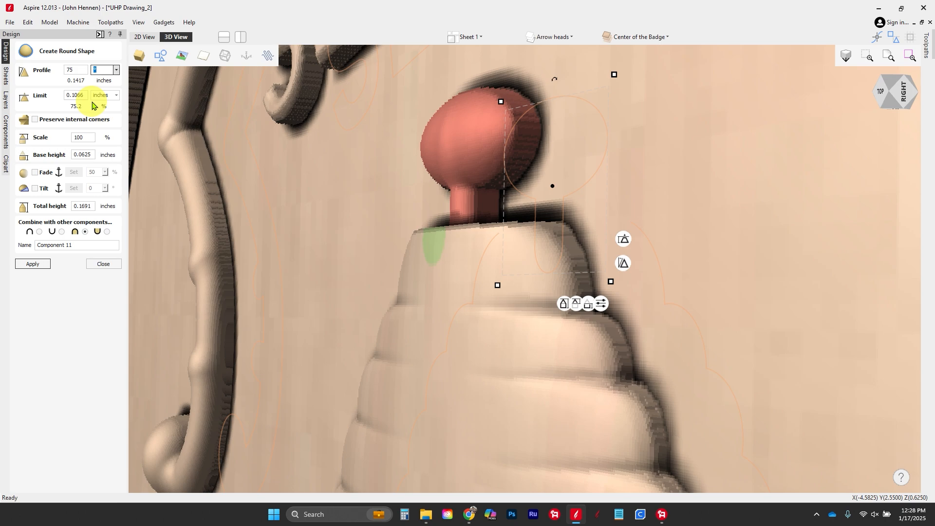
pyautogui.moveTo(380, 215); pyautogui.dragTo(627, 278)
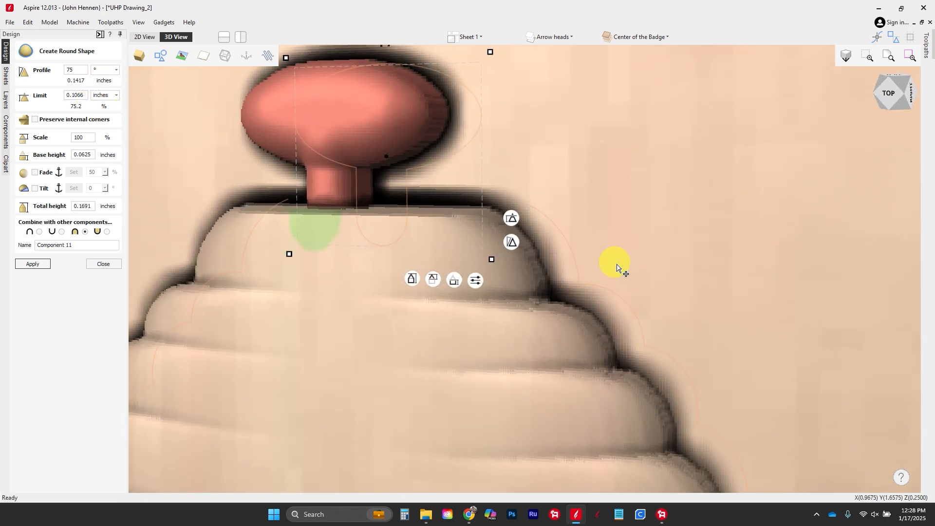
pyautogui.scroll(-5, 618, 267)
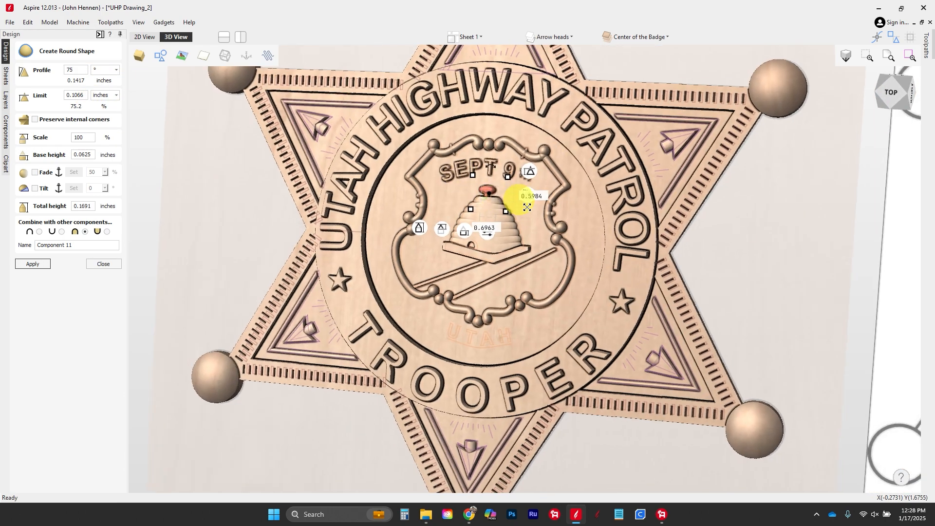
pyautogui.click(108, 262)
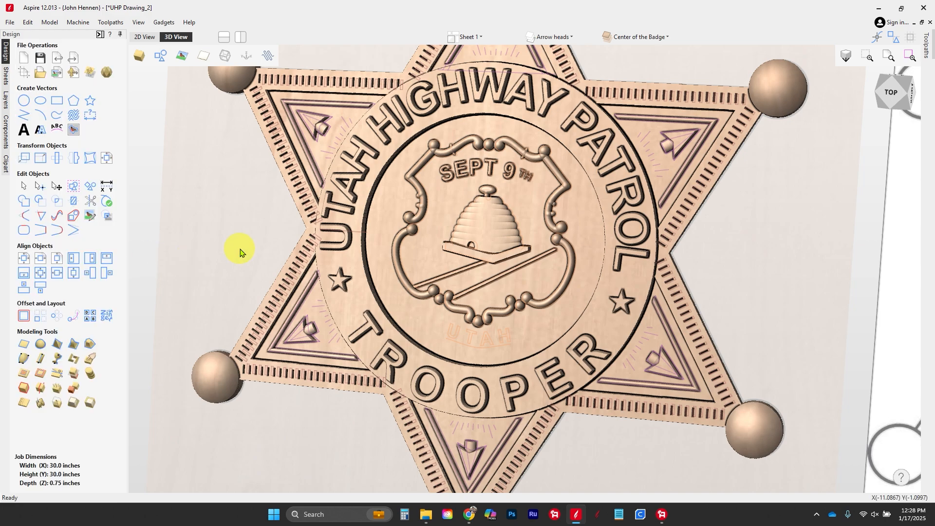
# Step: Compare the modelled badge with the reference drawing beside it, focusing on the centre emblem
pyautogui.scroll(-2, 240, 252)
pyautogui.moveTo(303, 249); pyautogui.dragTo(388, 243)
pyautogui.scroll(-2, 548, 285)
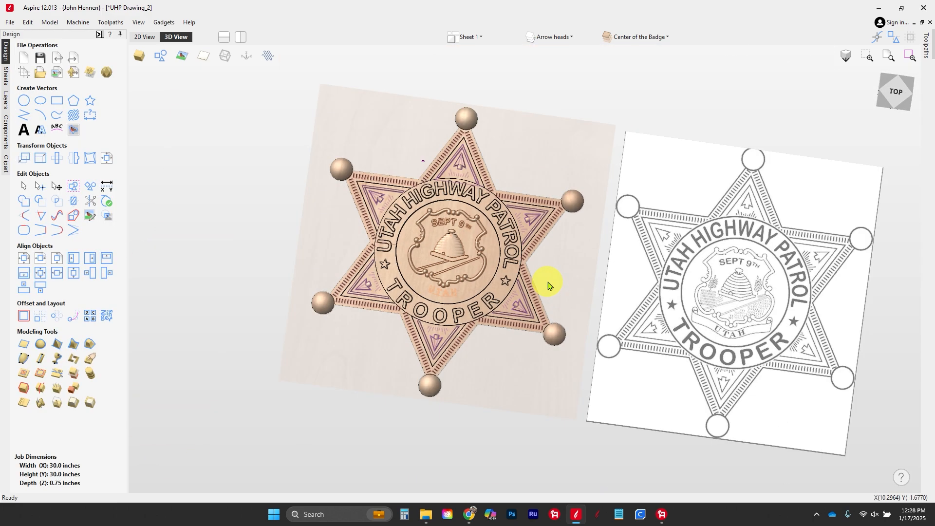
pyautogui.scroll(3, 549, 286)
pyautogui.scroll(3, 682, 290)
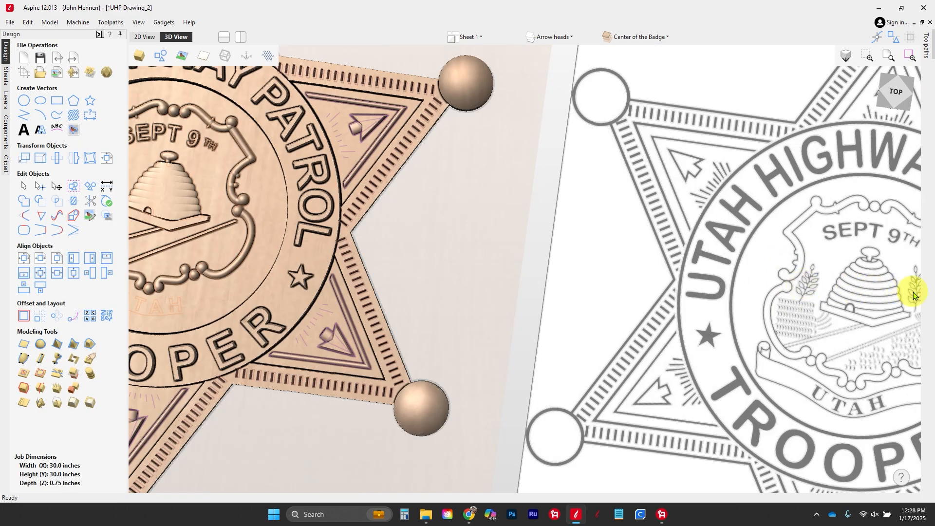
pyautogui.scroll(-3, 424, 264)
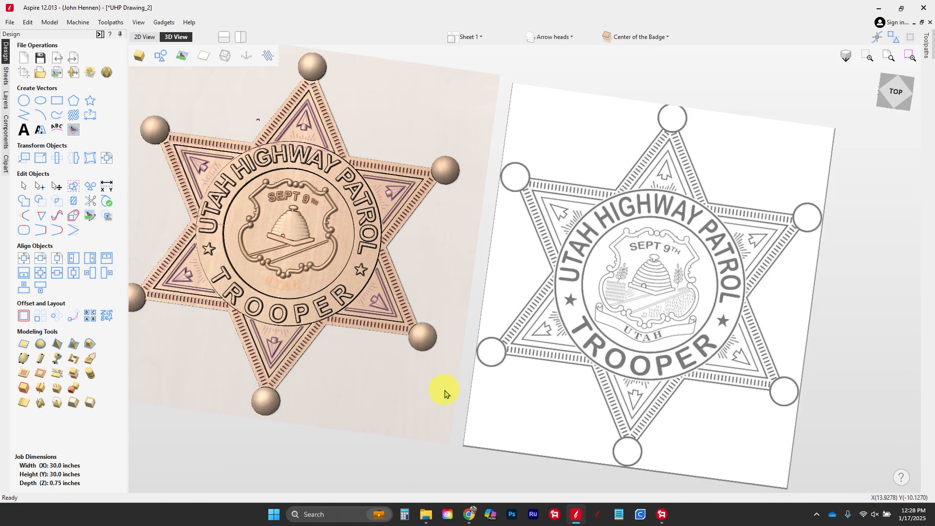
# Step: Hide the reference bitmap and the vectors in the top-down 3D view and open the component list
pyautogui.click(907, 89)
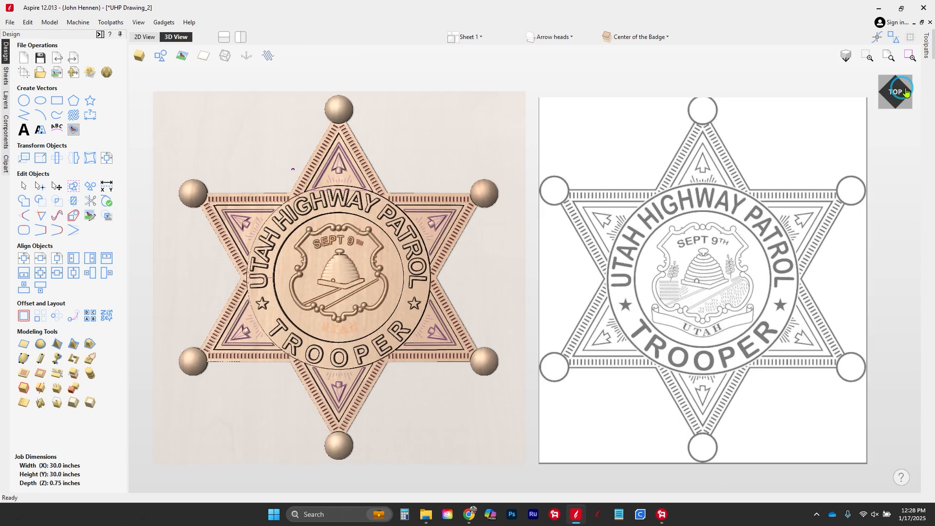
pyautogui.click(186, 58)
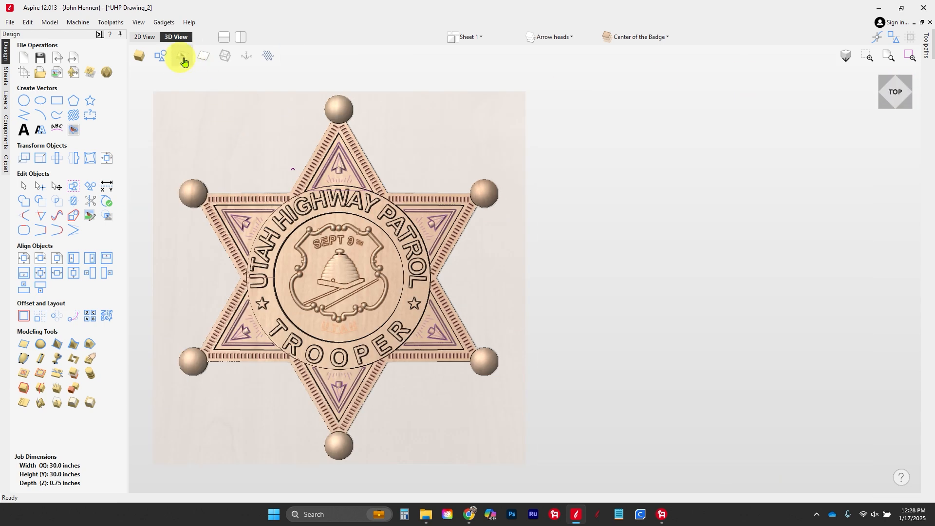
pyautogui.click(159, 57)
pyautogui.scroll(3, 338, 425)
pyautogui.scroll(-2, 341, 429)
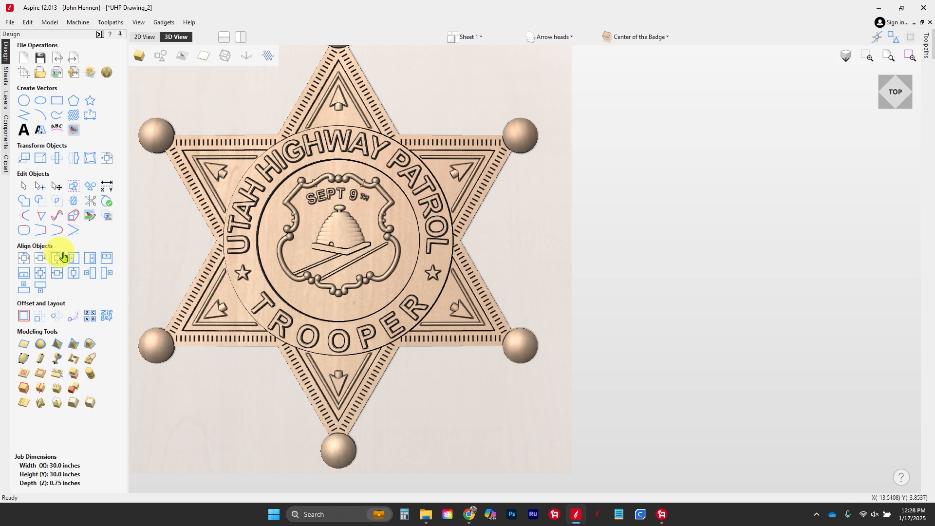
pyautogui.click(5, 131)
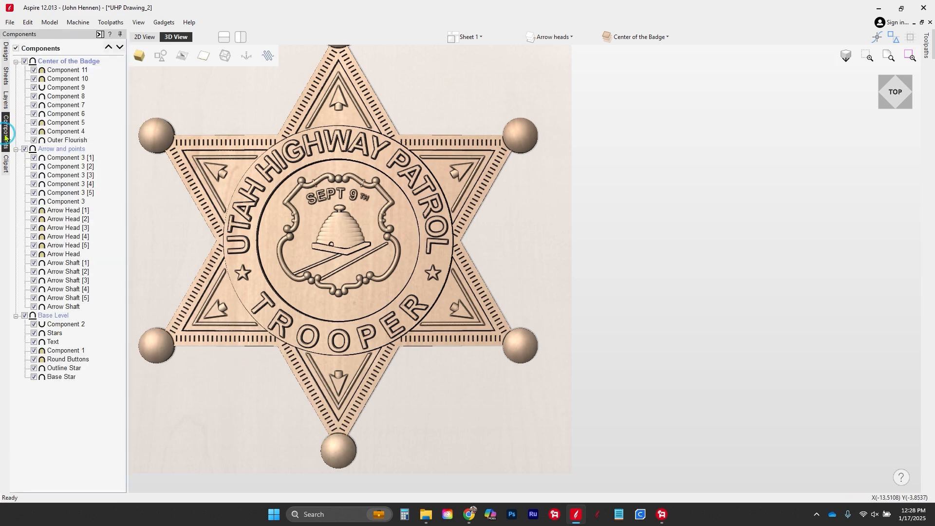
# Step: Insert a new level above Center of the Badge and create a single component copy of the visible model on it
pyautogui.rightClick(69, 62)
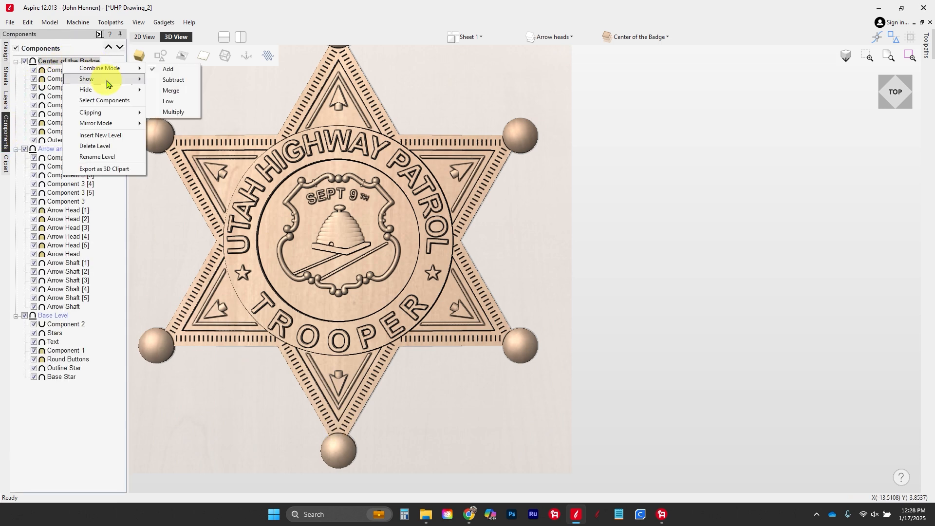
pyautogui.click(116, 135)
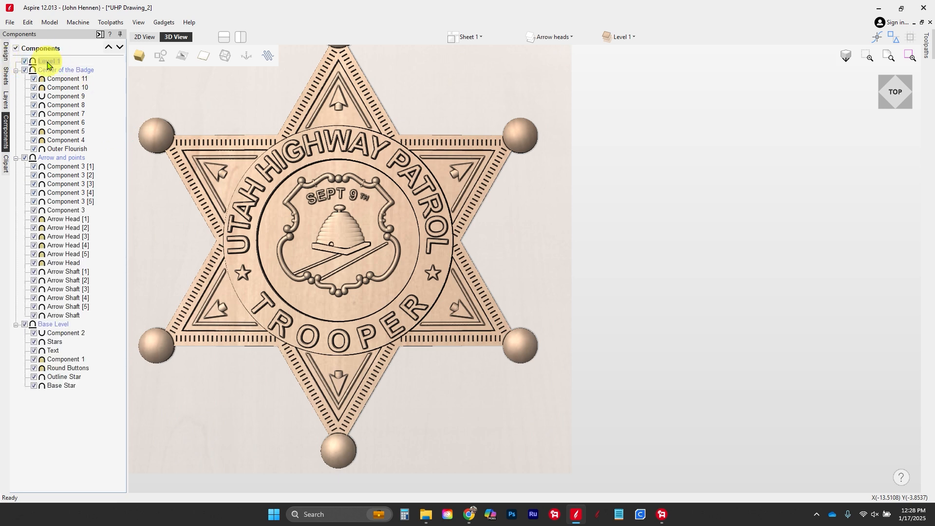
pyautogui.click(5, 49)
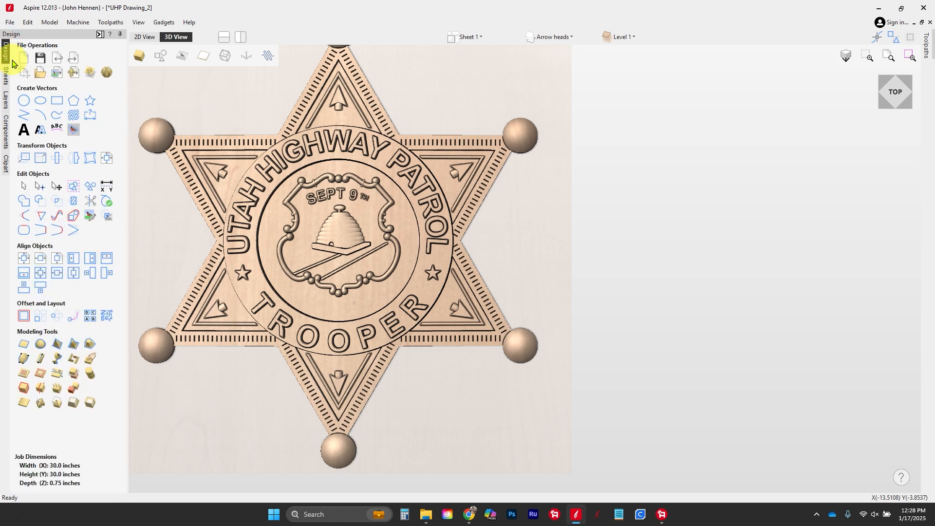
pyautogui.click(77, 388)
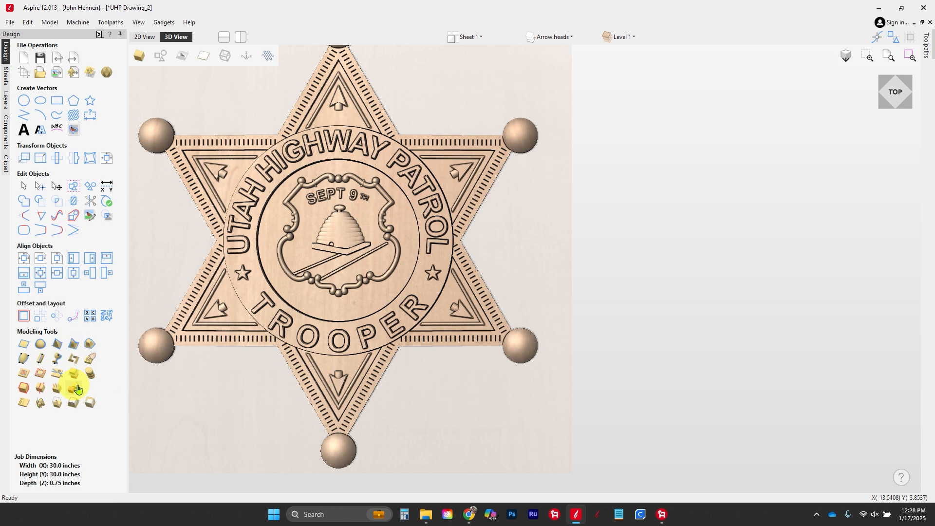
pyautogui.click(78, 388)
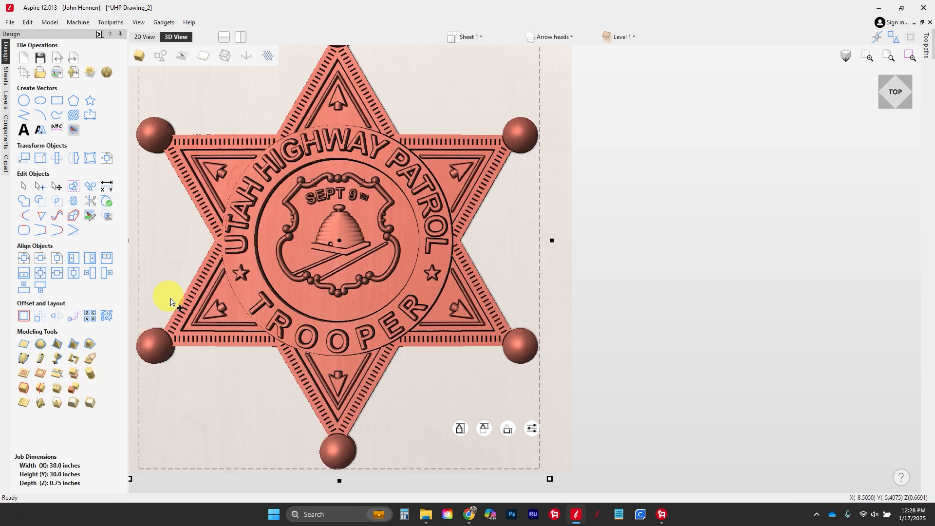
# Step: Hide the Center of the Badge, Arrow and points, and Base Level levels, and select the copied badge model
pyautogui.click(7, 131)
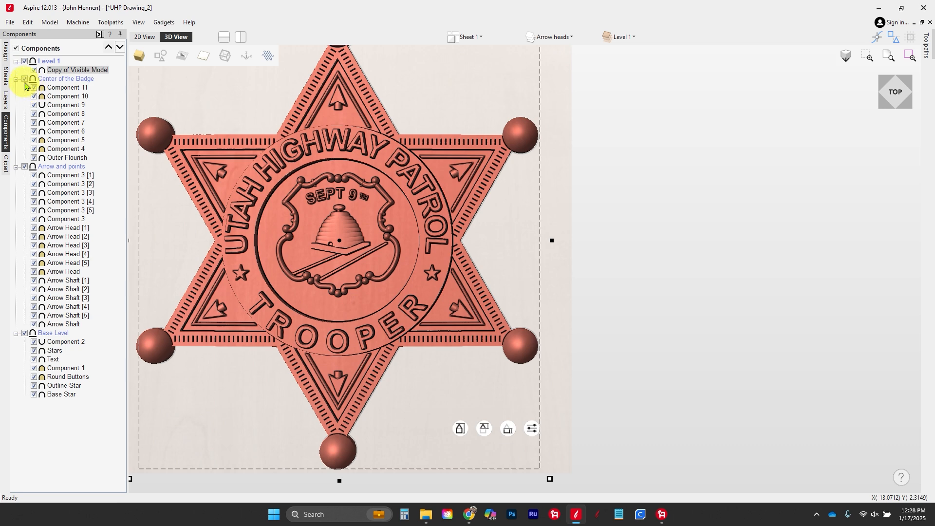
pyautogui.click(24, 79)
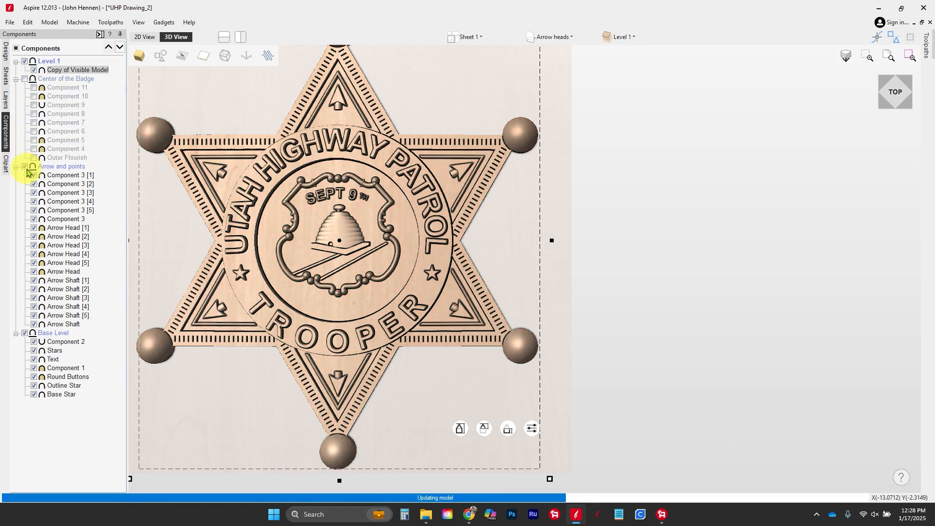
pyautogui.click(25, 166)
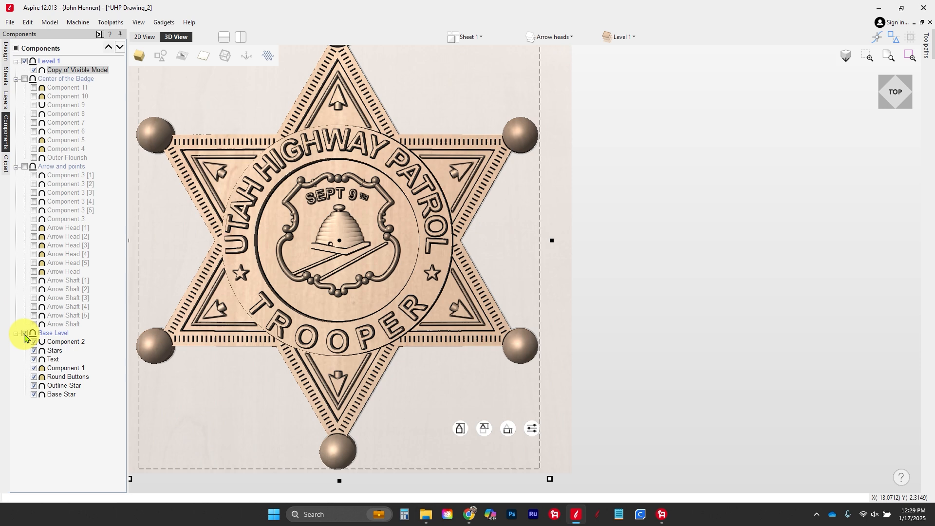
pyautogui.click(24, 333)
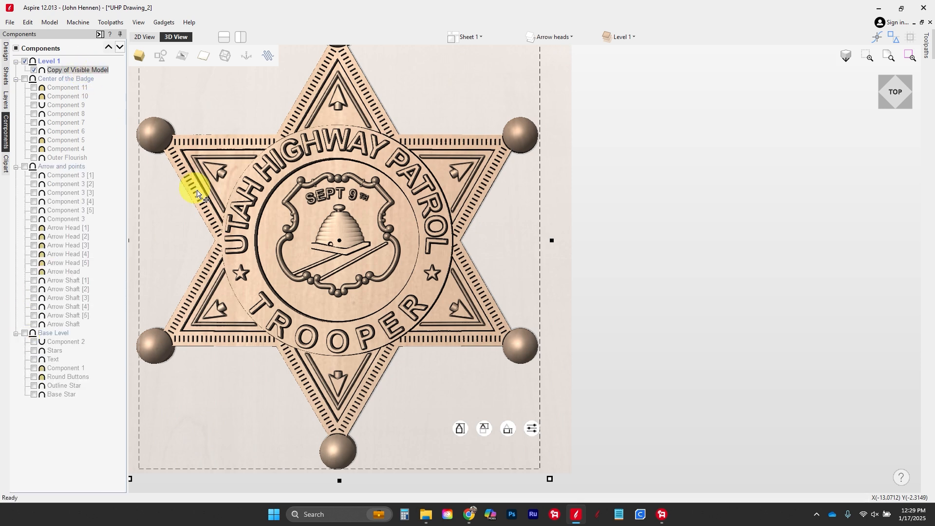
pyautogui.click(334, 267)
pyautogui.scroll(-3, 393, 313)
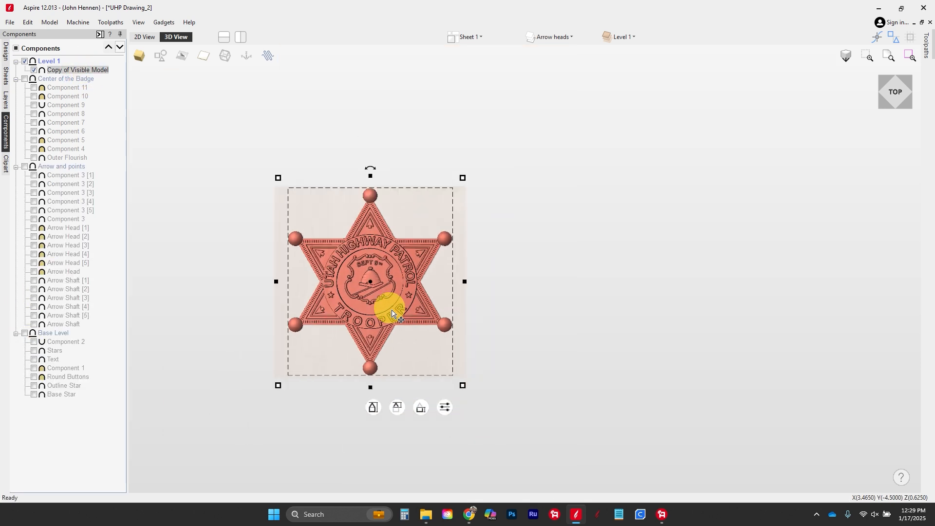
# Step: Show the whole job in the 2D view and make Models the active vector layer
pyautogui.click(546, 38)
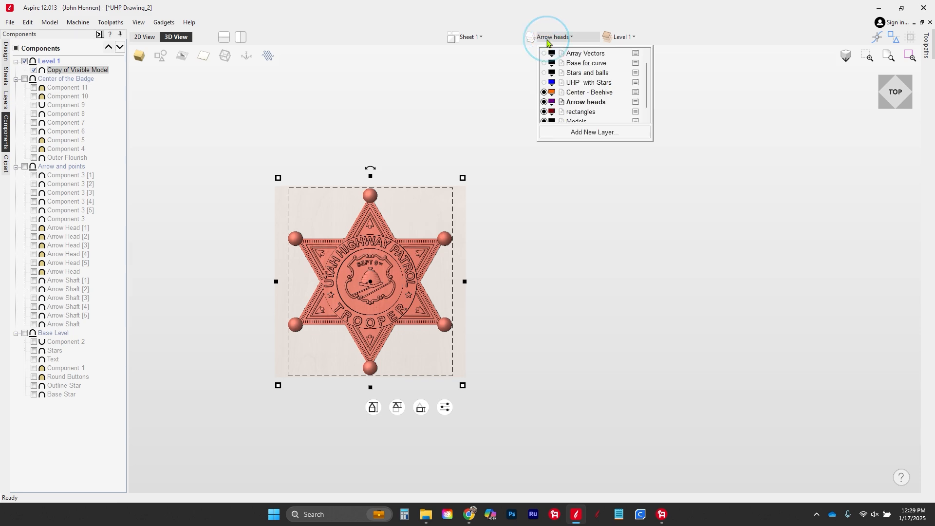
pyautogui.scroll(1, 551, 63)
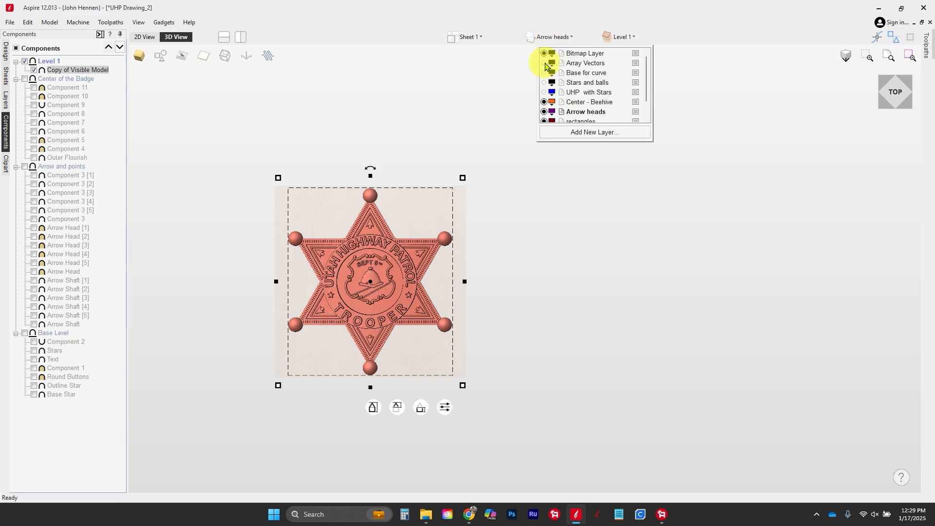
pyautogui.click(145, 37)
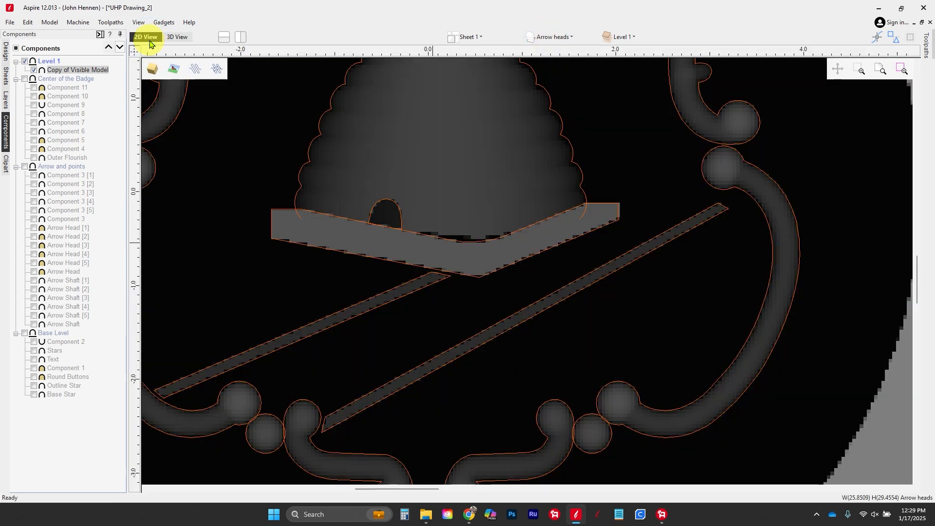
pyautogui.scroll(-6, 345, 268)
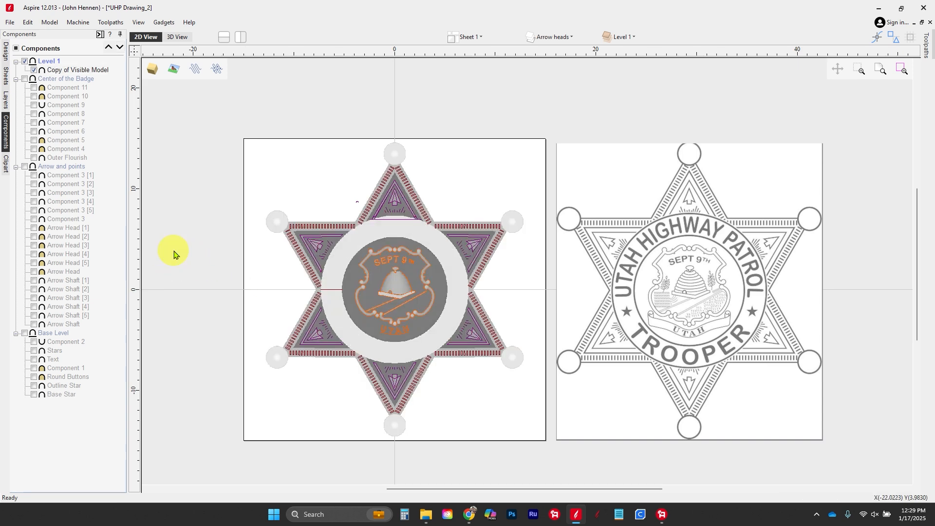
pyautogui.click(542, 36)
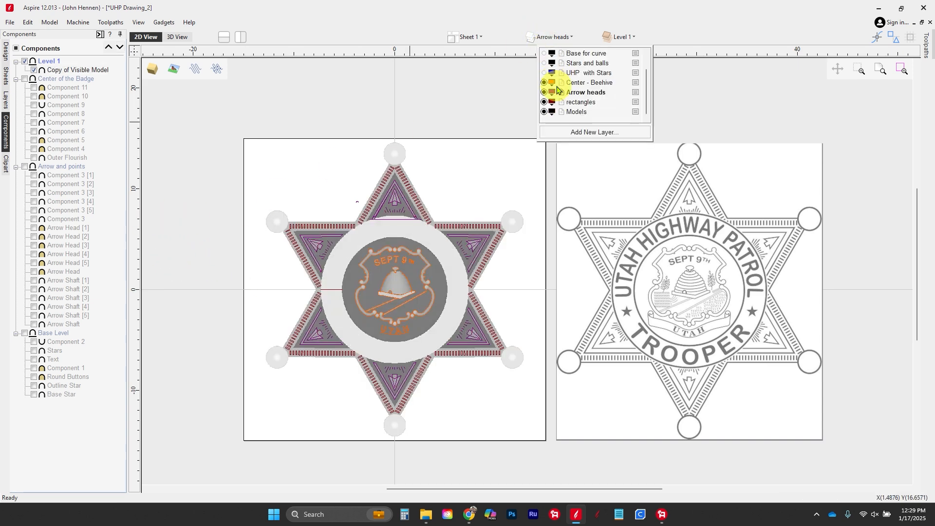
pyautogui.click(576, 112)
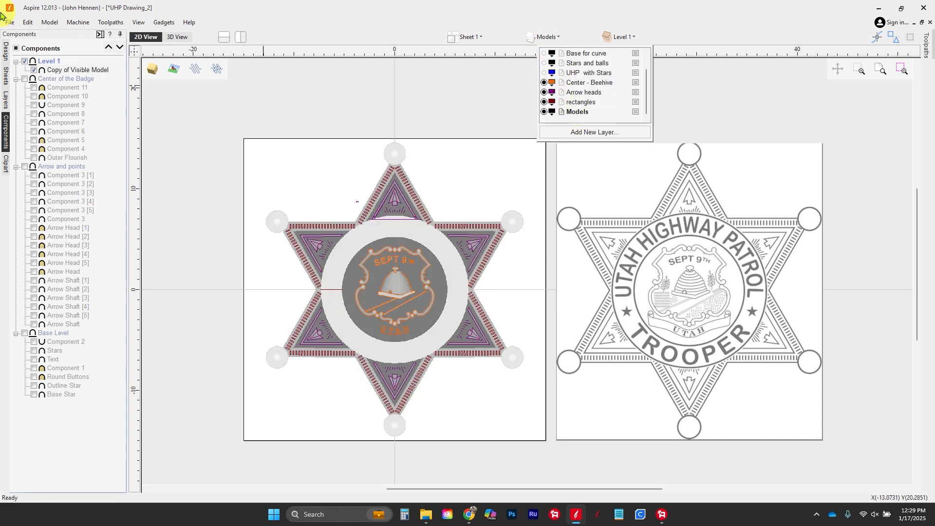
# Step: Draw a circle about 29.5 inches in diameter around the whole badge, starting near the job's centre
pyautogui.click(6, 51)
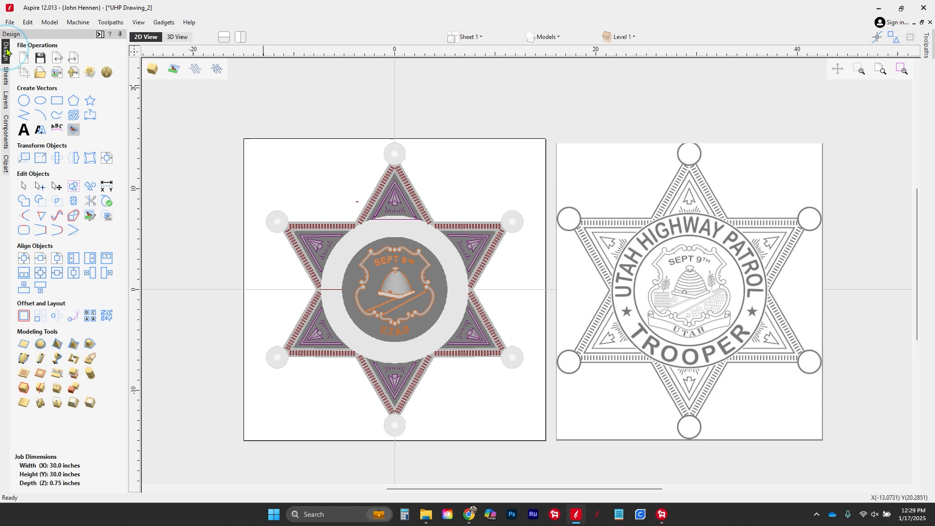
pyautogui.click(17, 100)
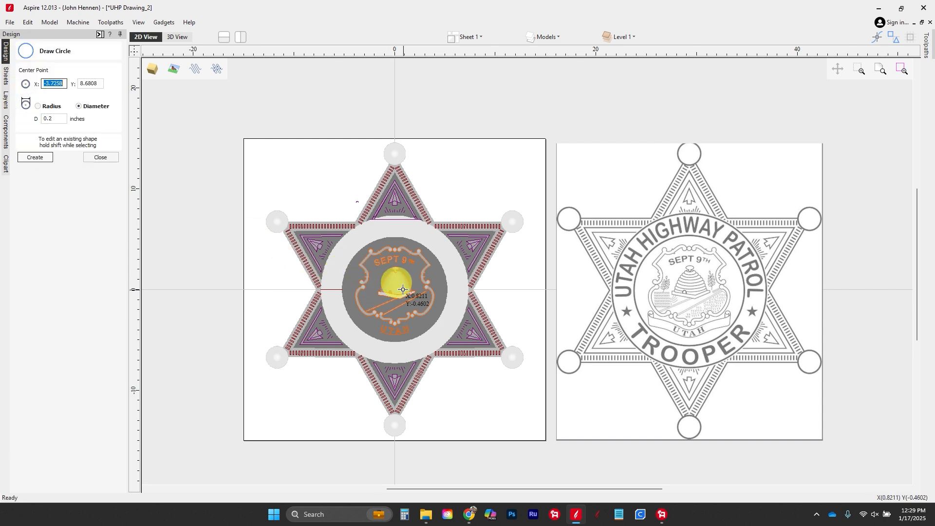
pyautogui.moveTo(398, 290)
pyautogui.mouseDown()
pyautogui.moveTo(477, 147)
pyautogui.moveTo(477, 156)
pyautogui.mouseUp()
pyautogui.press('Escape')
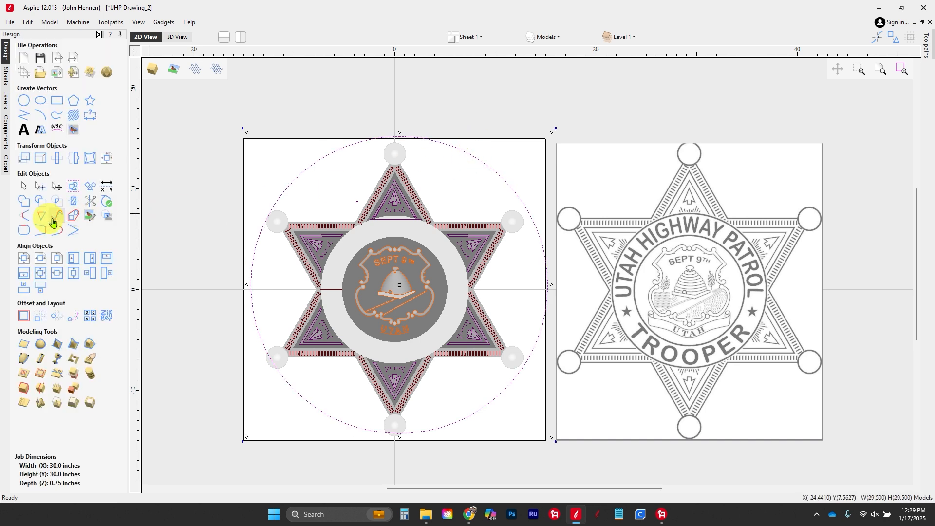
# Step: Centre the large circle in the material and set its diameter to 30 inches
pyautogui.click(21, 260)
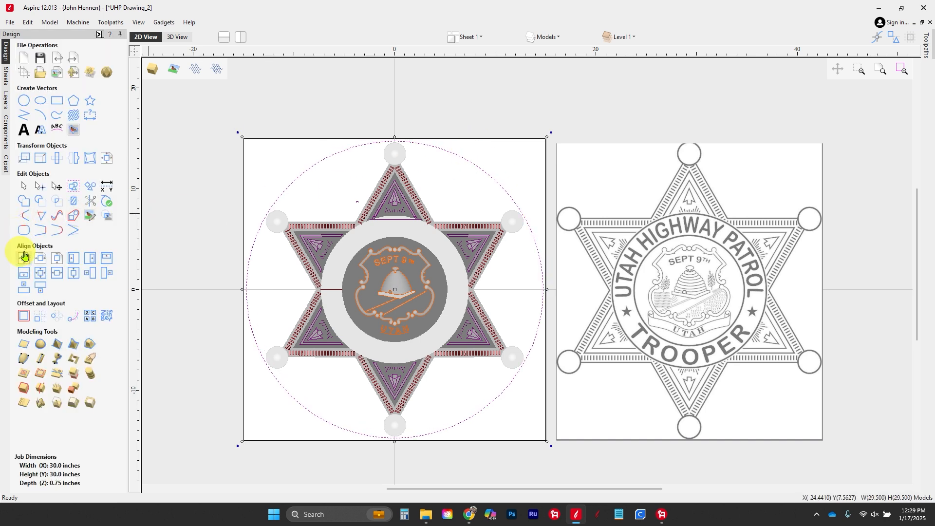
pyautogui.click(23, 100)
pyautogui.write('30')
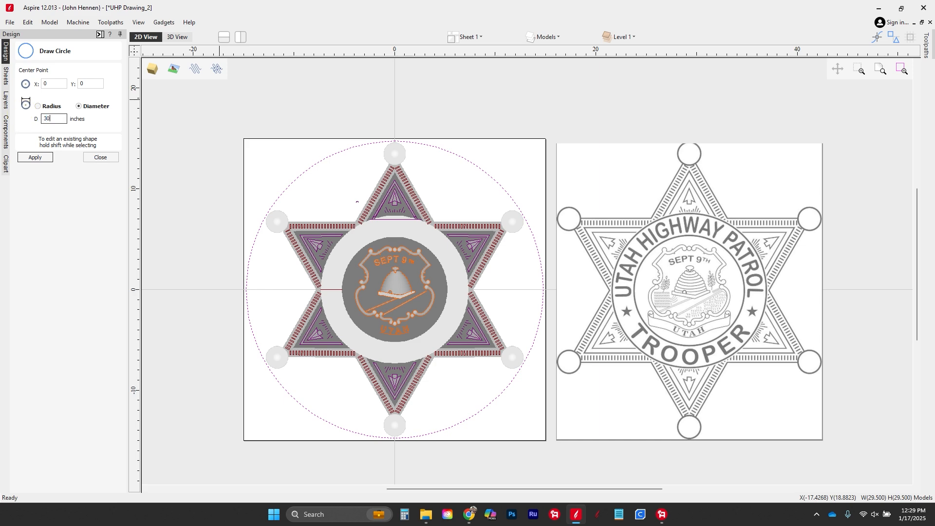
pyautogui.press('Return')
pyautogui.press('Escape')
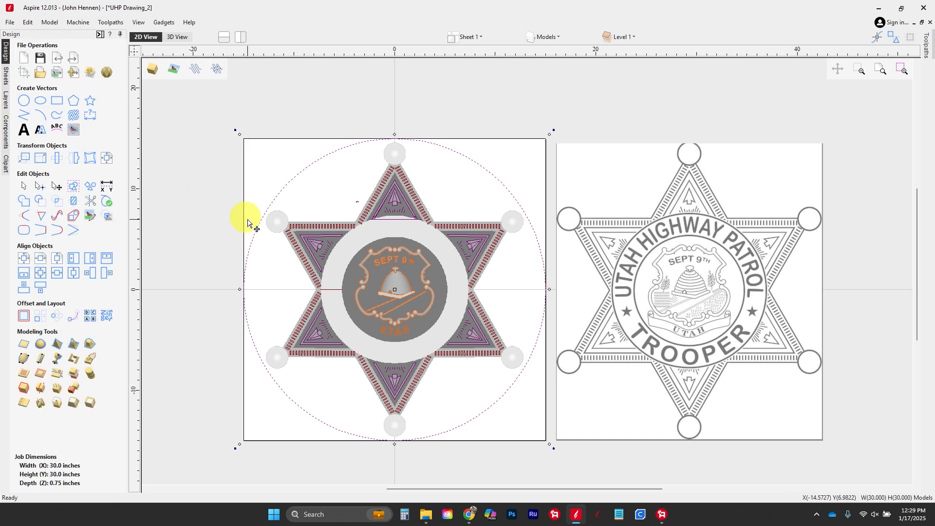
# Step: Display the vectors over the badge model in a tilted 3D view
pyautogui.click(181, 39)
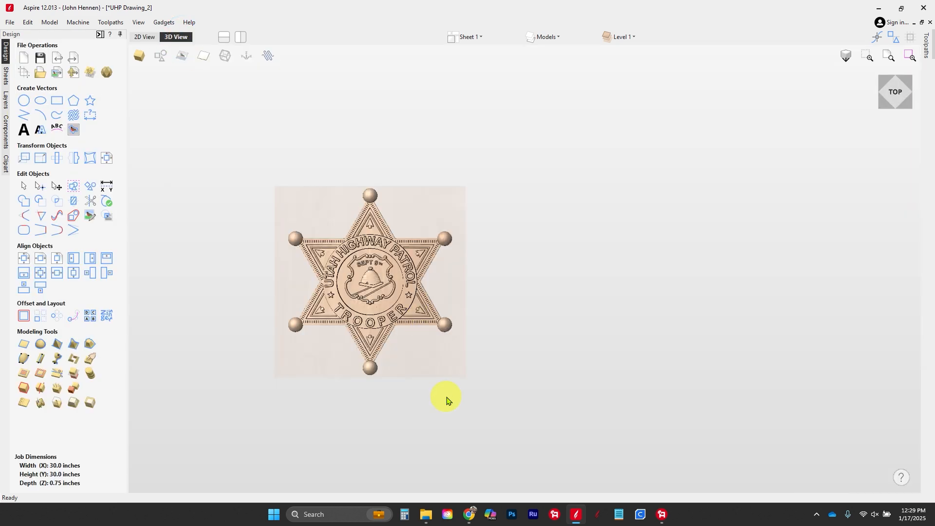
pyautogui.moveTo(445, 396); pyautogui.dragTo(402, 214)
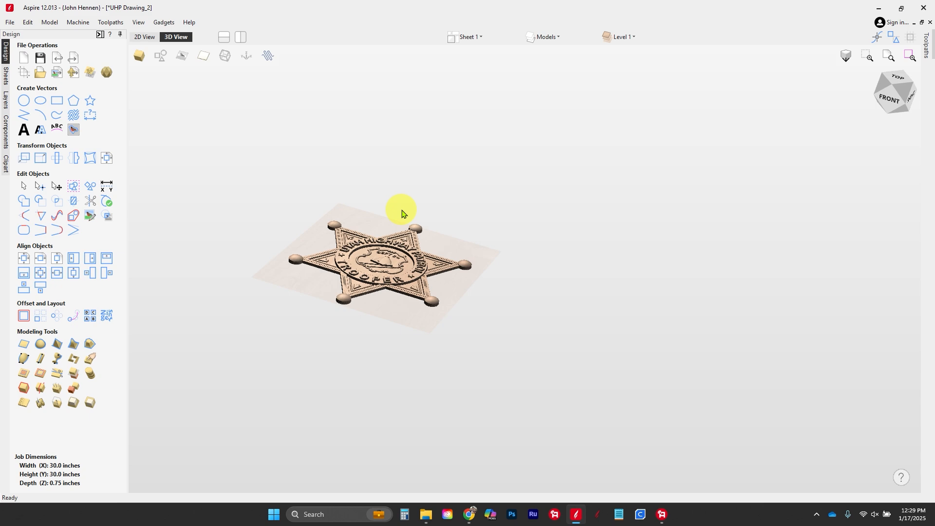
pyautogui.scroll(5, 410, 333)
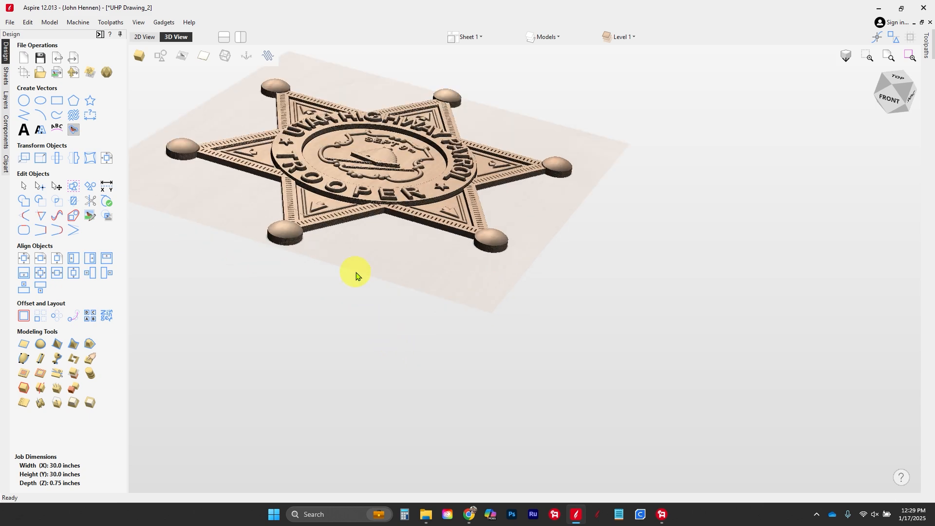
pyautogui.moveTo(407, 381); pyautogui.dragTo(385, 445)
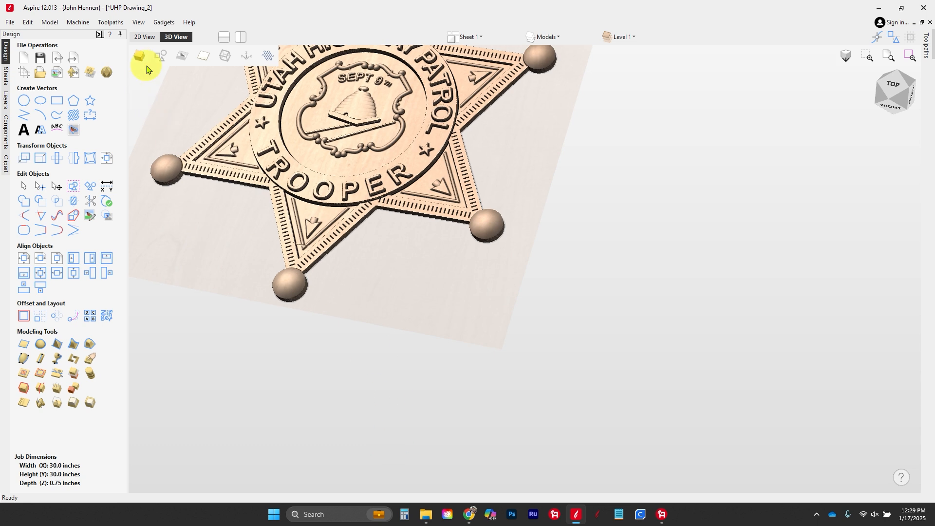
pyautogui.click(161, 55)
# Step: Create an additive round shape from the 30-inch circle with a profile height of 0.375 inch
pyautogui.click(397, 303)
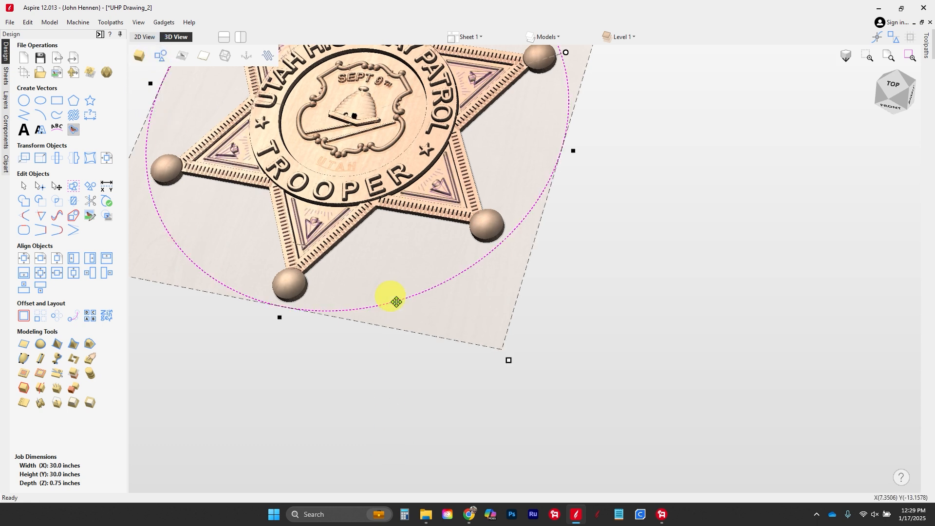
pyautogui.click(41, 343)
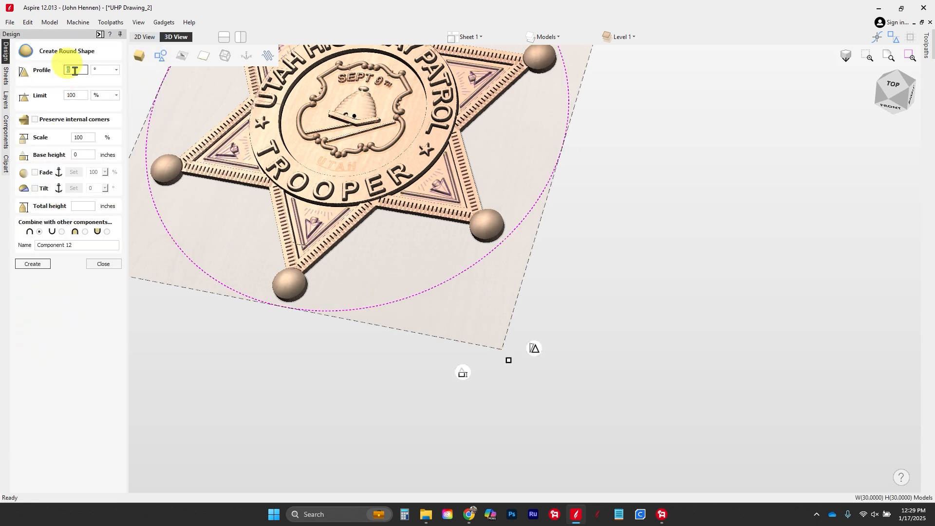
pyautogui.click(104, 70)
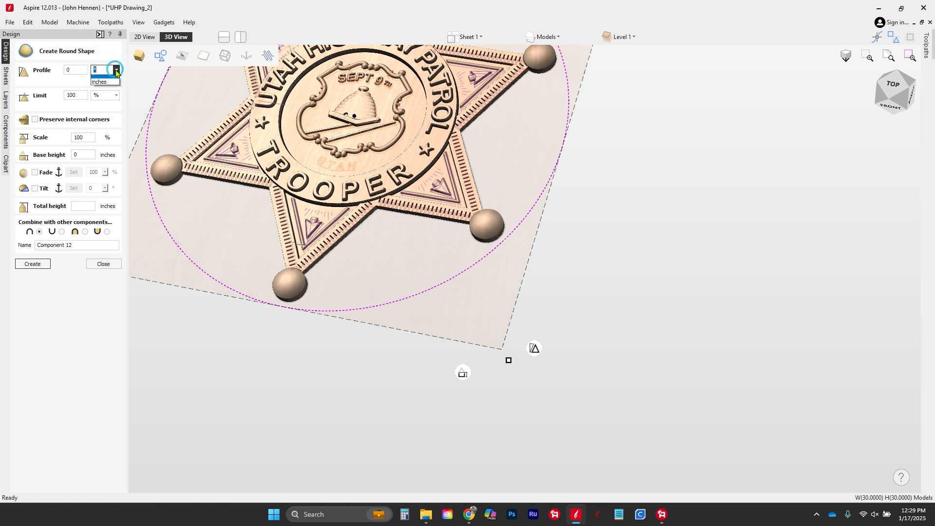
pyautogui.click(97, 83)
pyautogui.click(72, 69)
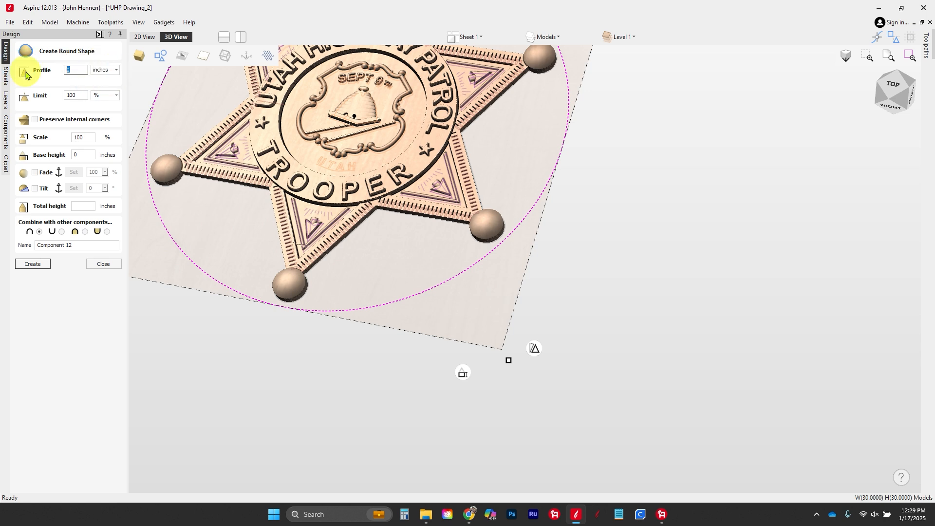
pyautogui.write('.')
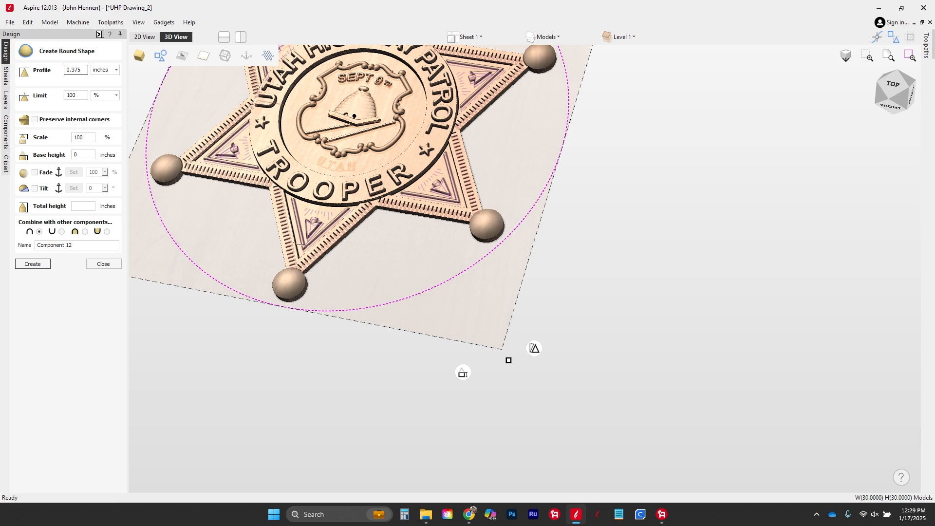
pyautogui.write('375')
pyautogui.click(32, 264)
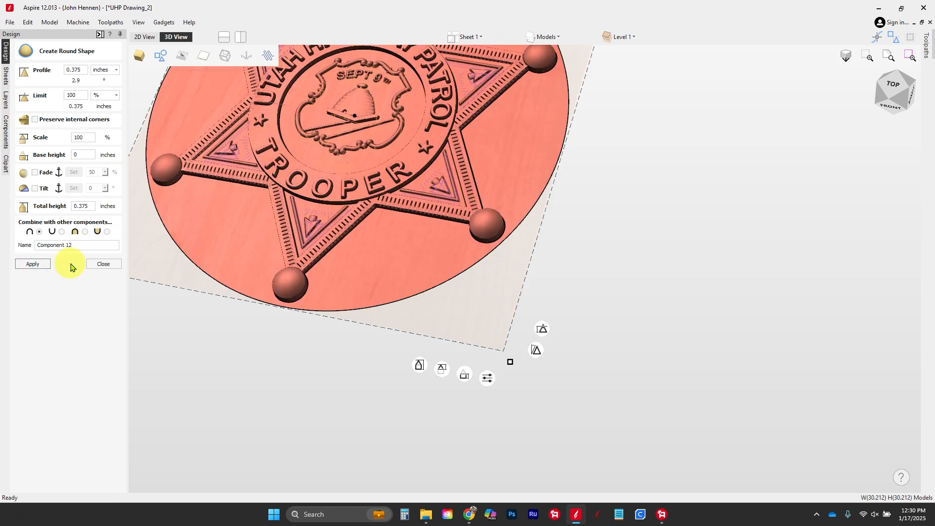
pyautogui.click(100, 265)
# Step: Inspect the domed badge from several angles and deselect the round shape
pyautogui.moveTo(302, 348); pyautogui.dragTo(453, 343)
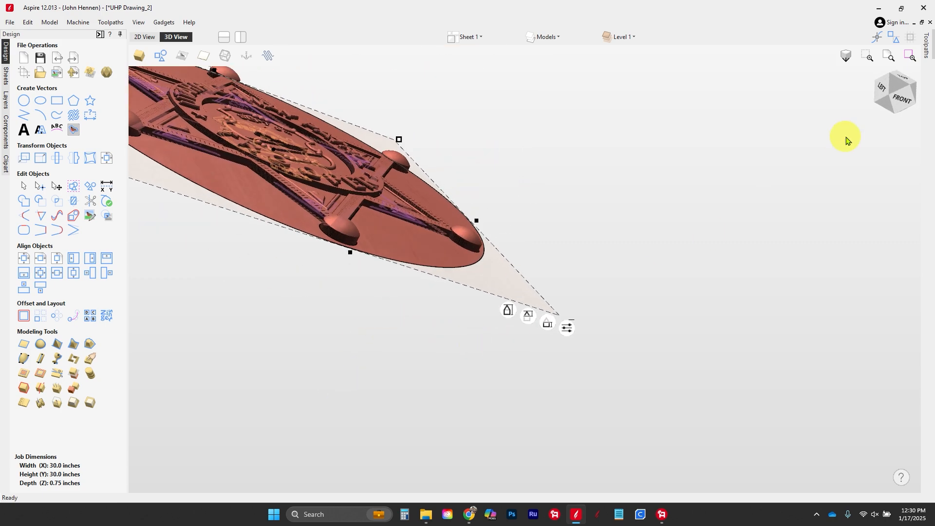
pyautogui.click(876, 96)
pyautogui.moveTo(875, 95); pyautogui.dragTo(818, 82)
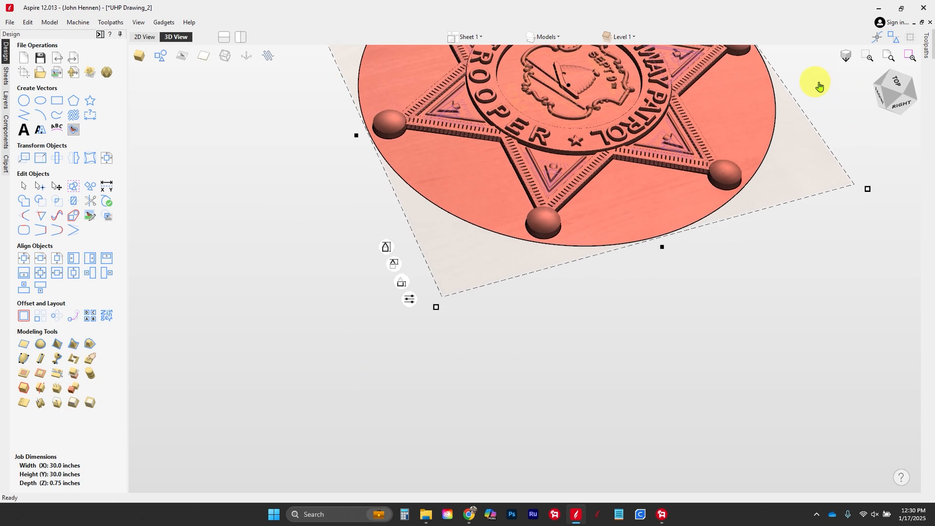
pyautogui.click(877, 106)
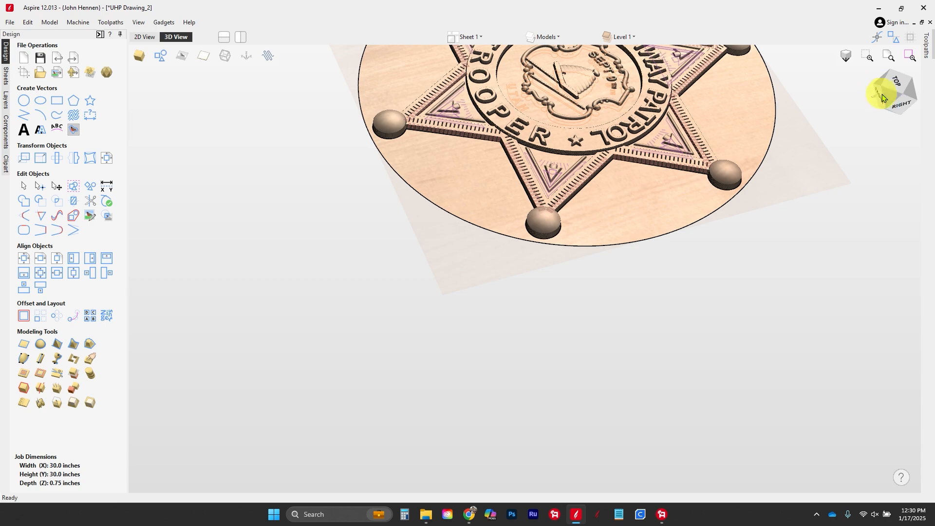
# Step: Hide the vectors in the 3D view and examine the badge's curvature from above and from the side
pyautogui.click(899, 89)
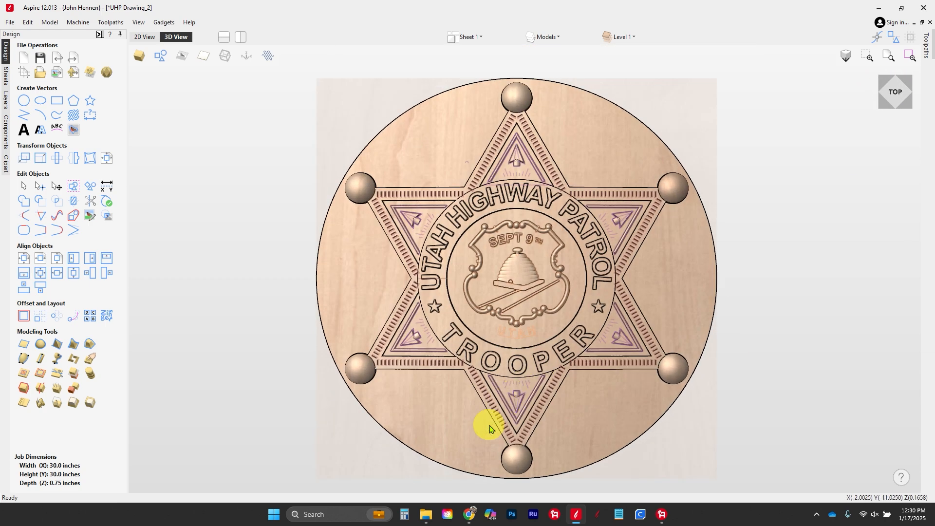
pyautogui.moveTo(496, 437); pyautogui.dragTo(499, 185)
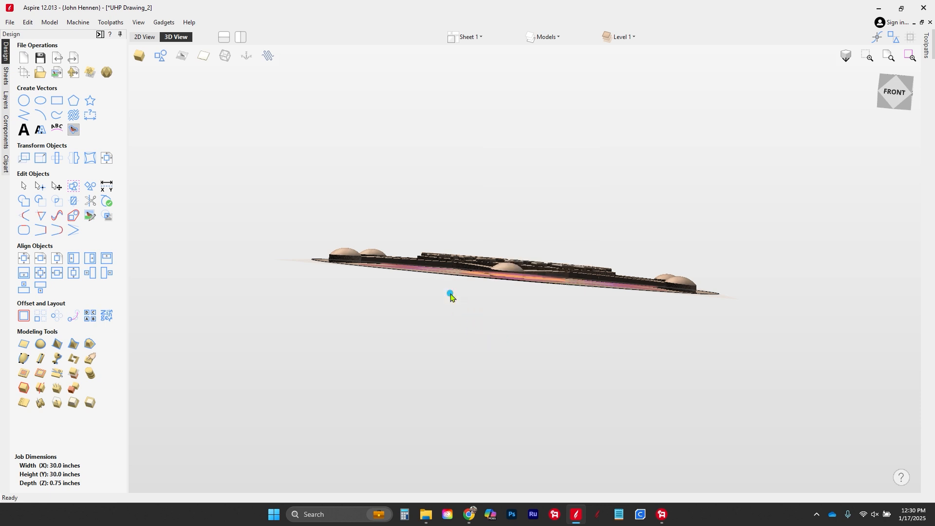
pyautogui.click(161, 55)
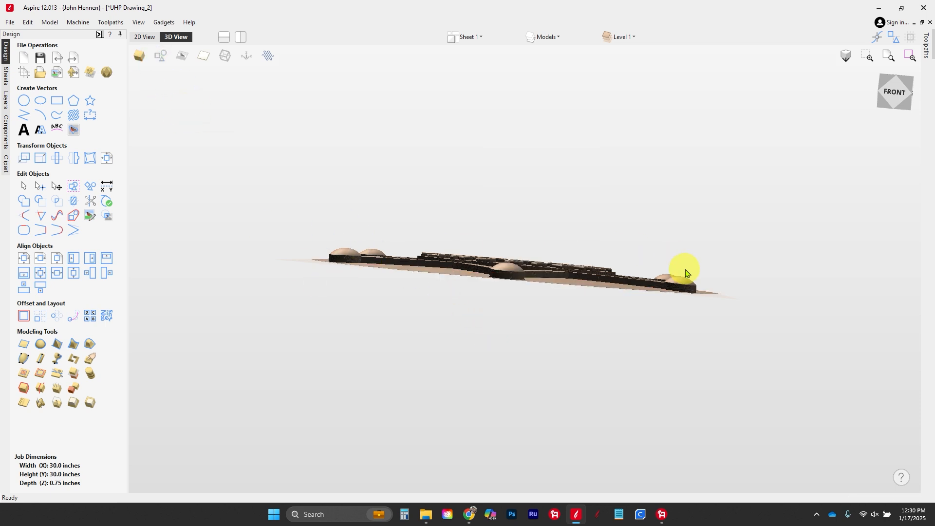
pyautogui.moveTo(511, 231); pyautogui.dragTo(568, 299)
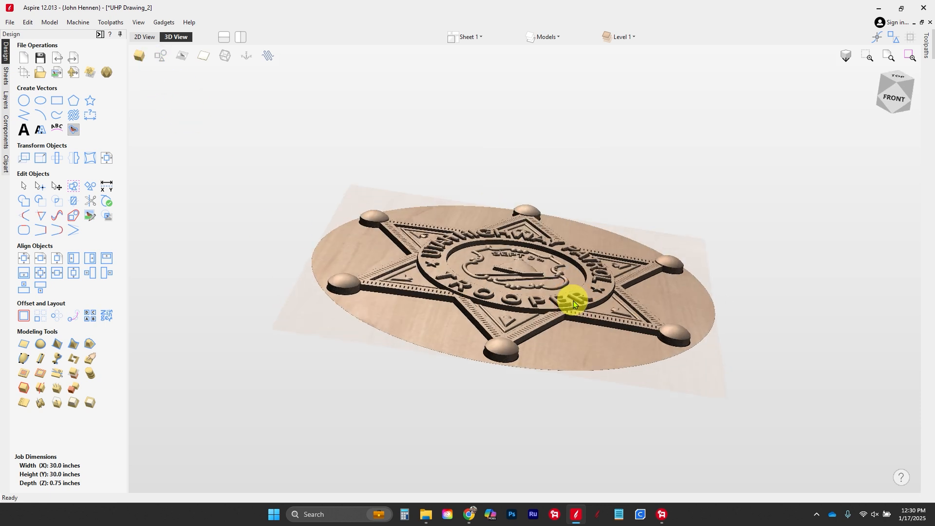
# Step: Set the domed disc's round shape profile height to 0.75 inch and check the curvature from the side
pyautogui.click(441, 330)
pyautogui.click(40, 344)
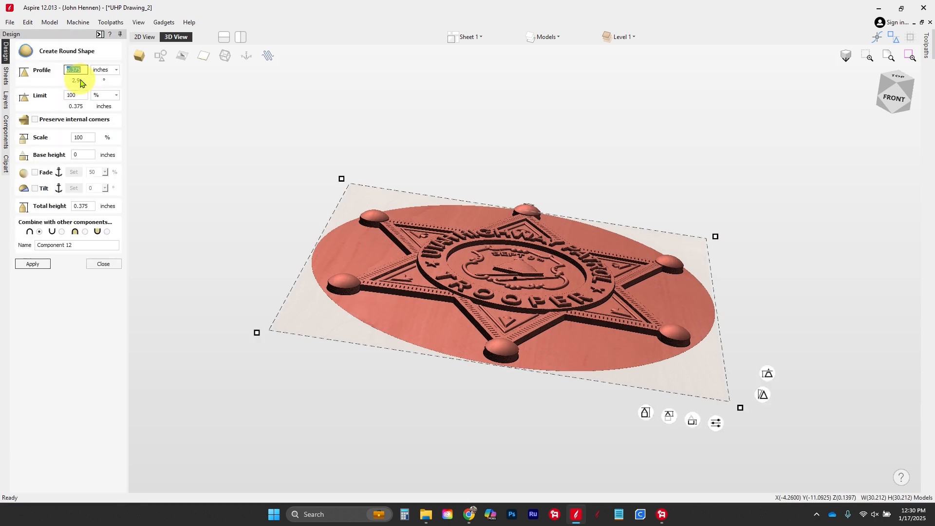
pyautogui.write('0.')
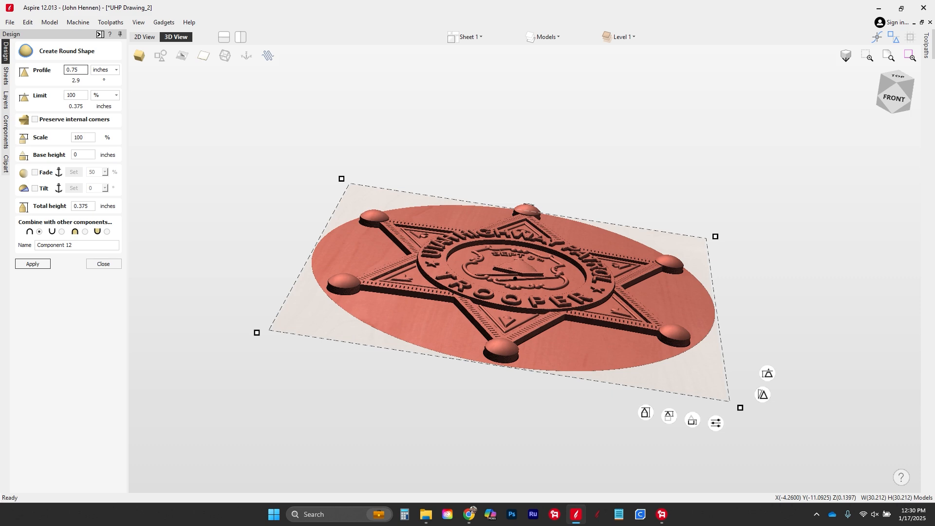
pyautogui.click(33, 264)
pyautogui.click(101, 264)
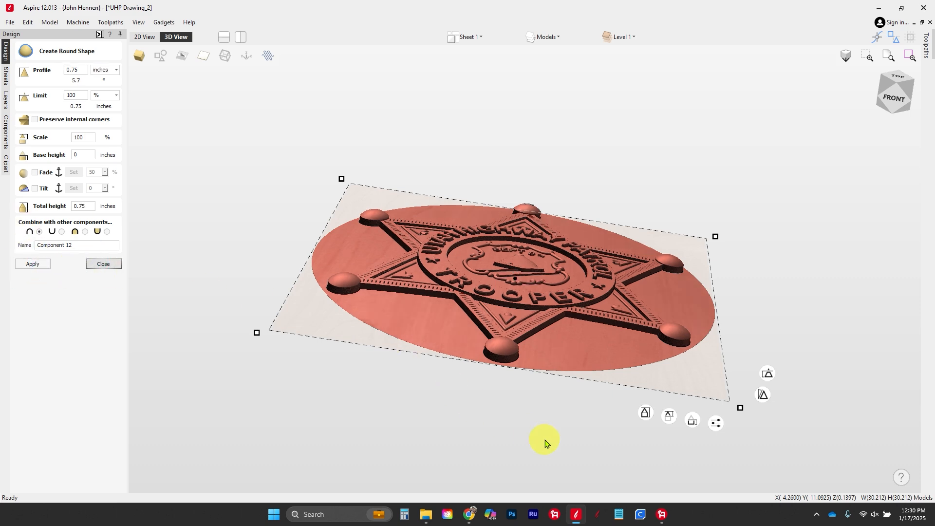
pyautogui.moveTo(533, 432); pyautogui.dragTo(547, 377)
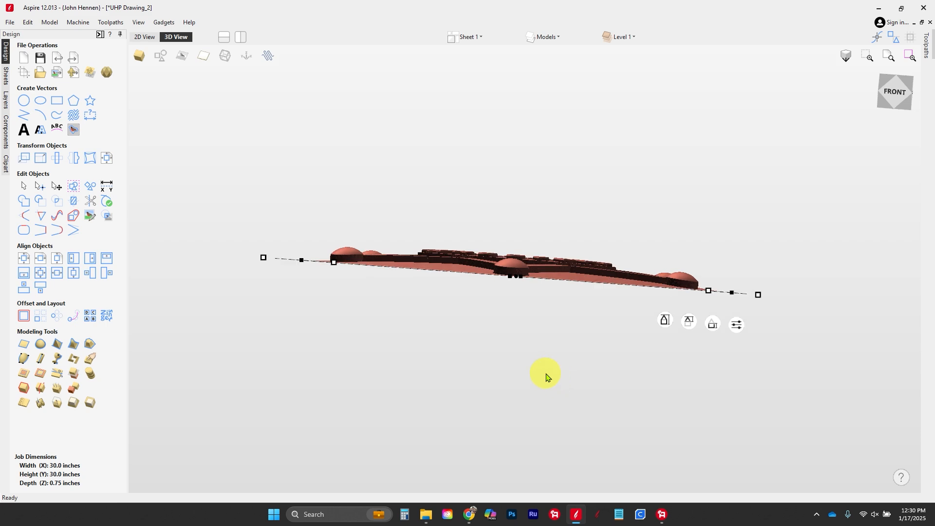
pyautogui.moveTo(645, 267); pyautogui.dragTo(507, 427)
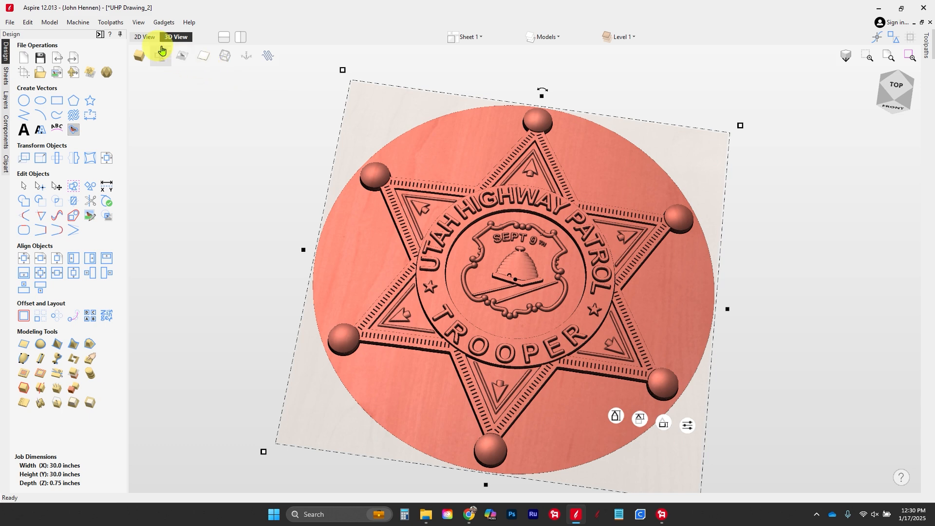
# Step: Select the Copy of Visible Model badge component in the 2D view and move it to the front
pyautogui.click(147, 37)
pyautogui.click(222, 102)
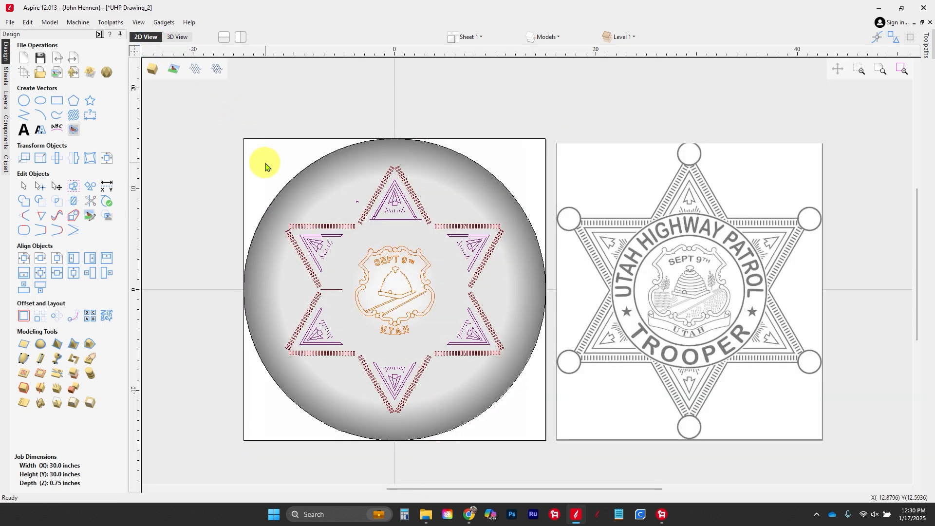
pyautogui.click(326, 197)
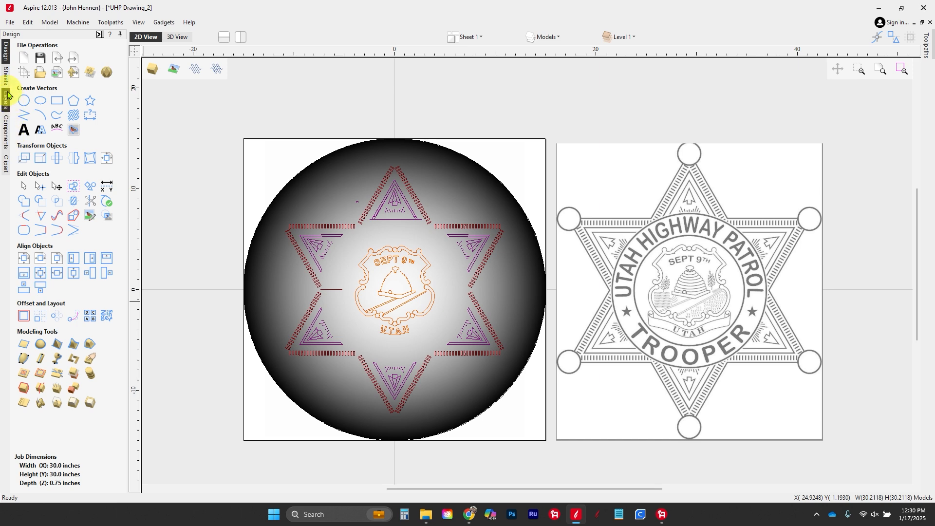
pyautogui.click(5, 131)
pyautogui.click(47, 74)
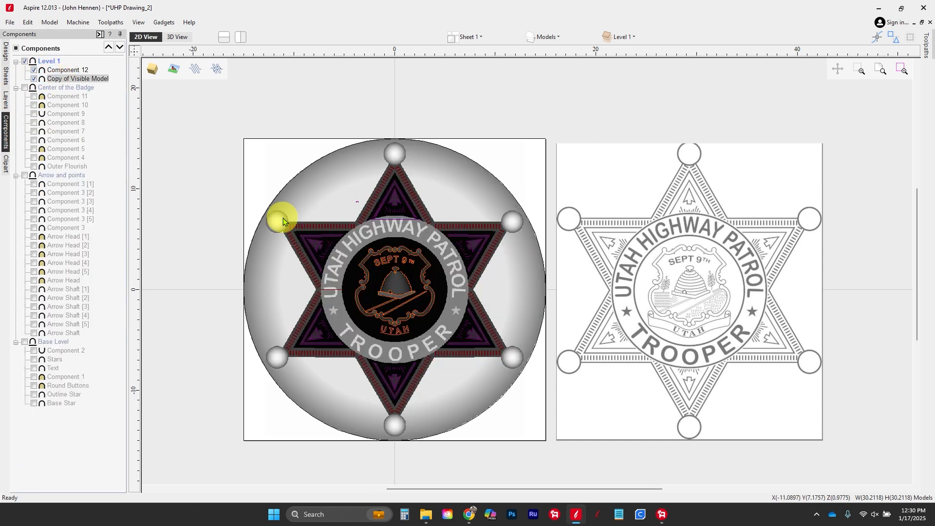
pyautogui.scroll(6, 278, 214)
pyautogui.rightClick(395, 260)
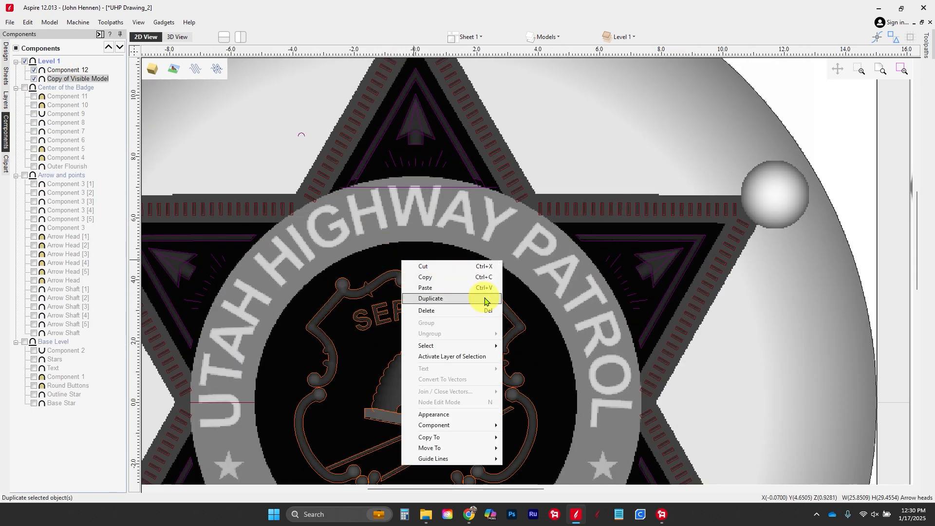
pyautogui.moveTo(489, 428)
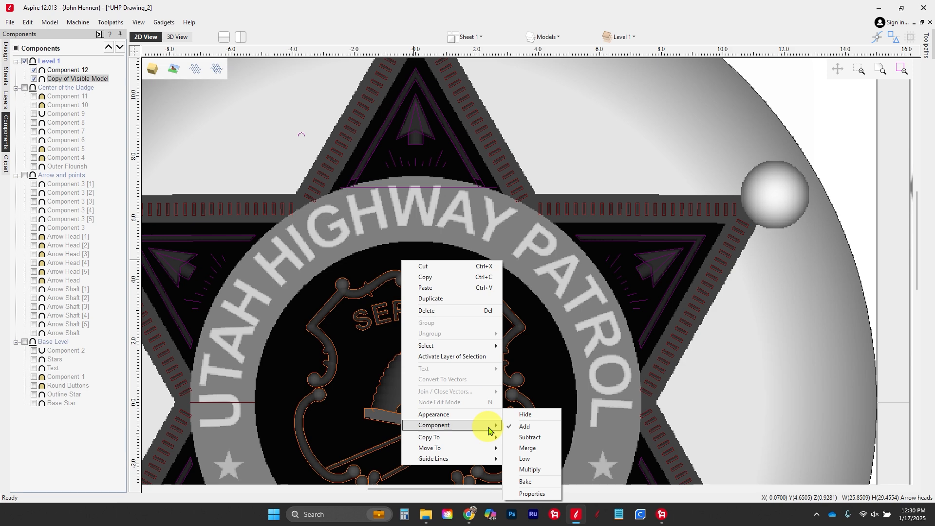
pyautogui.moveTo(490, 447)
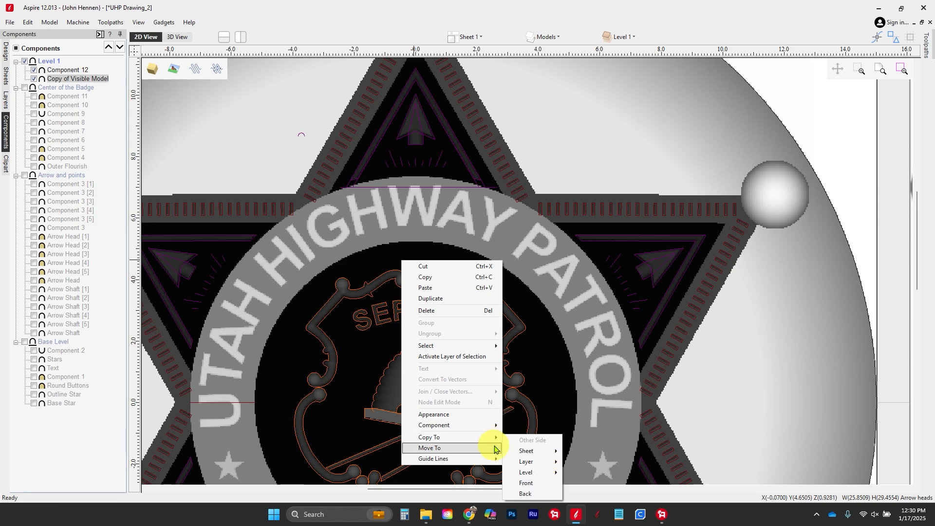
pyautogui.click(535, 480)
pyautogui.scroll(-5, 531, 350)
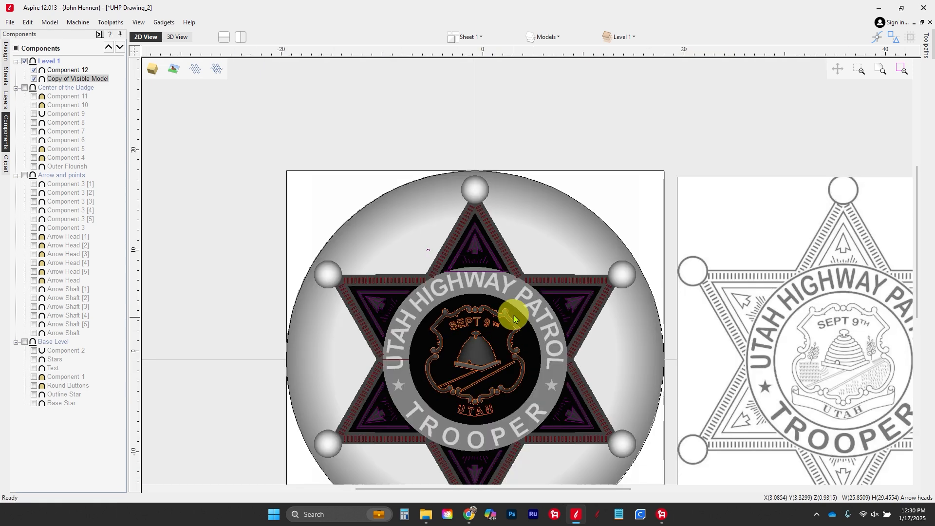
# Step: Hide the domed disc Component 12 and create a vector boundary around the badge component
pyautogui.click(351, 179)
pyautogui.scroll(4, 429, 257)
pyautogui.click(307, 158)
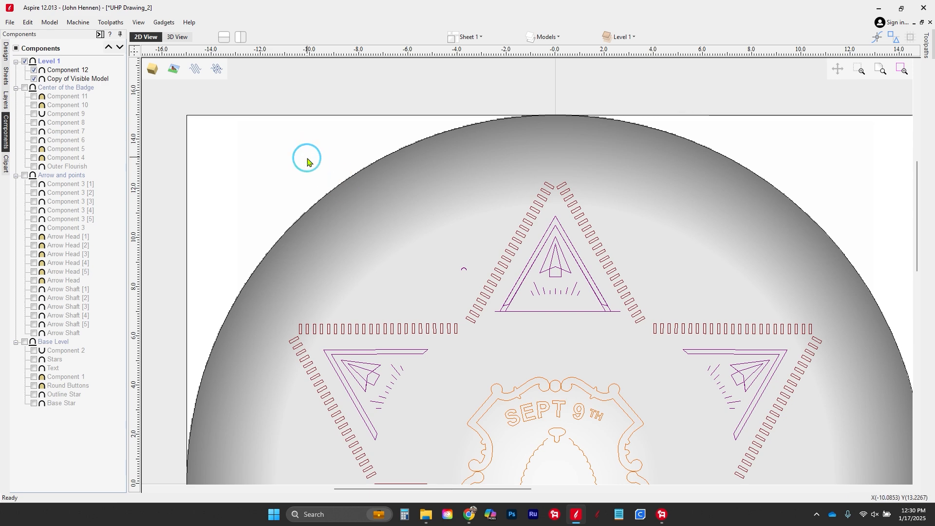
pyautogui.click(33, 69)
pyautogui.click(34, 79)
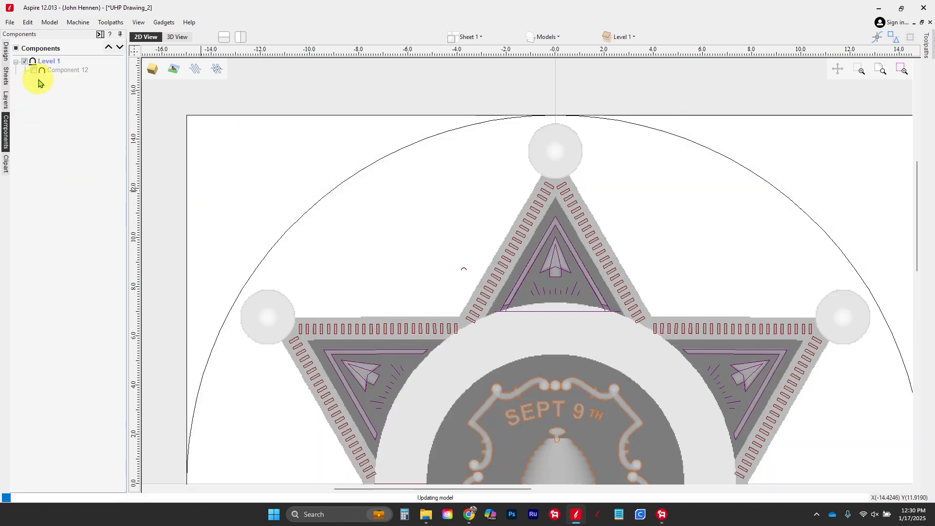
pyautogui.click(385, 365)
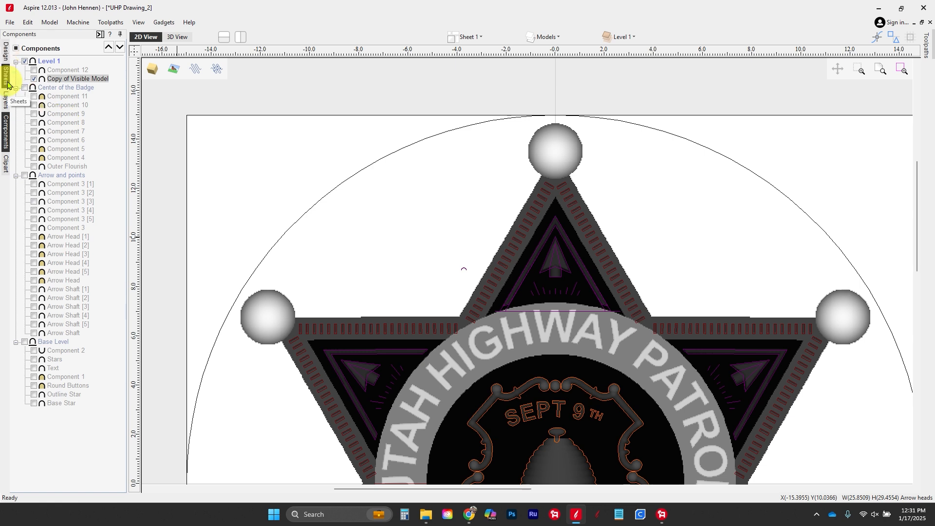
pyautogui.click(6, 57)
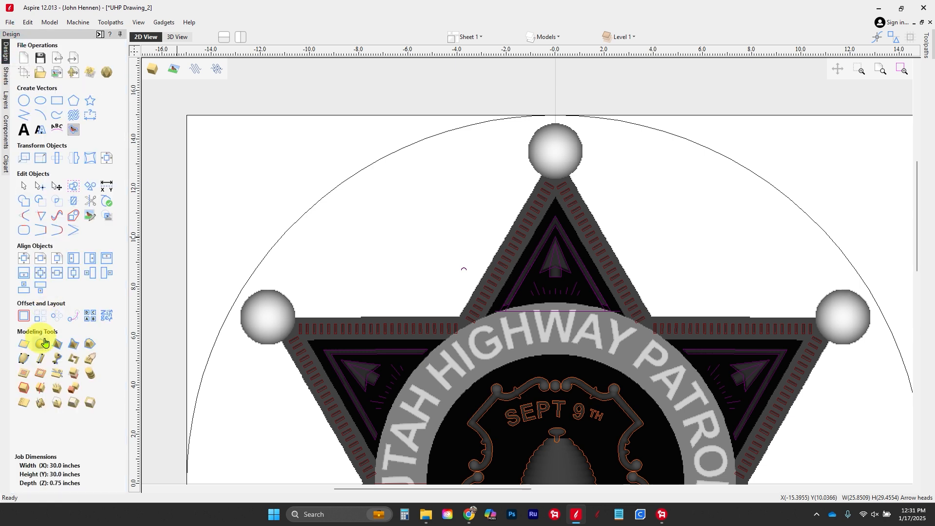
pyautogui.click(24, 393)
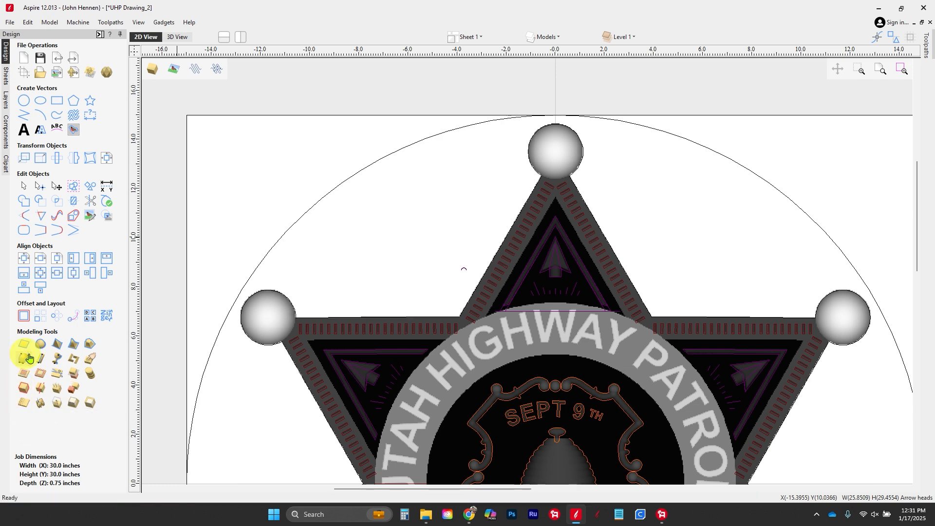
# Step: Show the domed disc again, trim away everything outside the badge boundary vector, and display the result in 3D
pyautogui.click(6, 144)
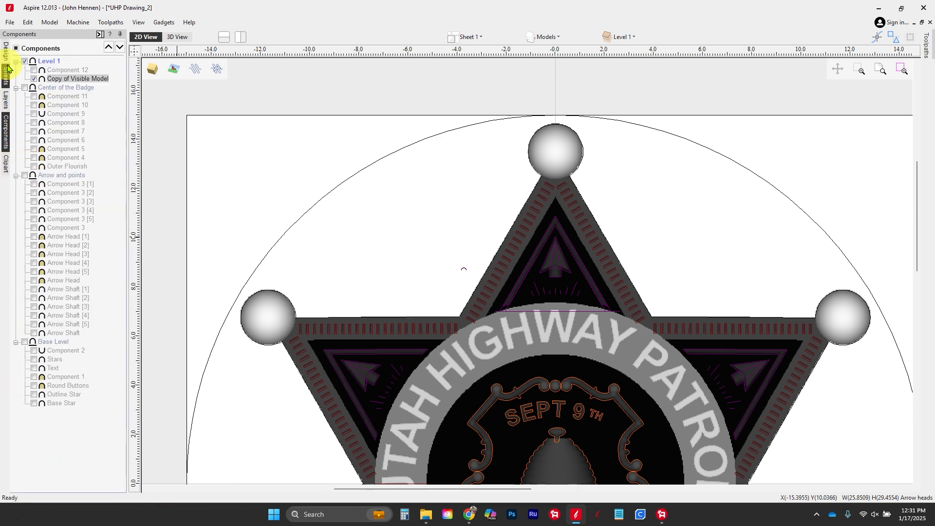
pyautogui.click(34, 79)
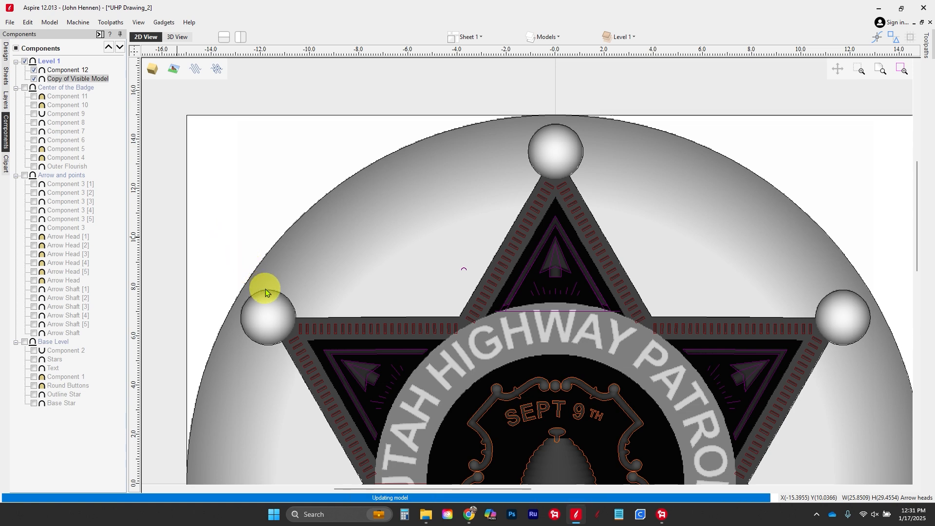
pyautogui.click(291, 298)
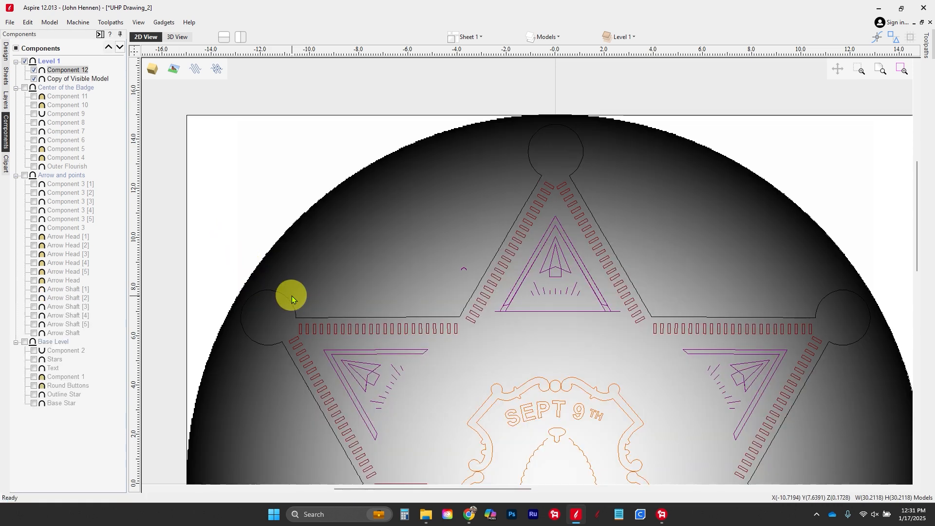
pyautogui.click(289, 300)
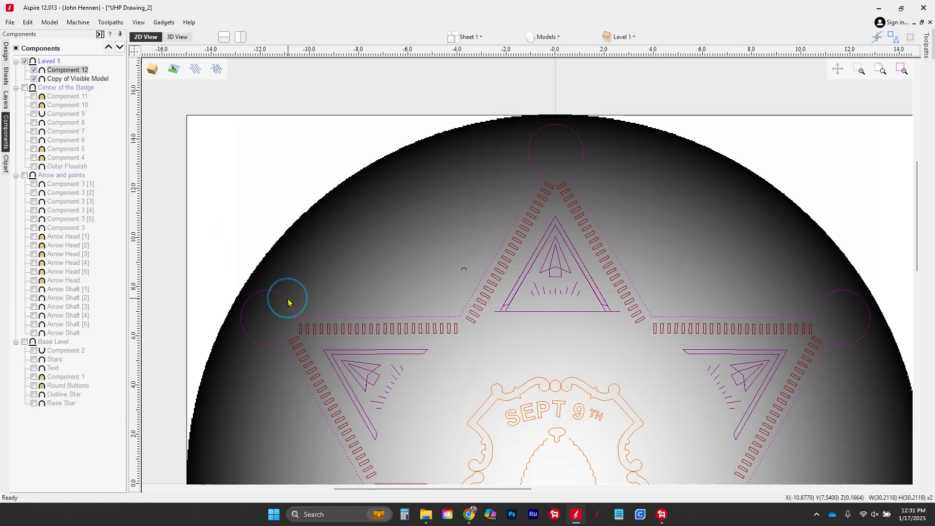
pyautogui.click(6, 57)
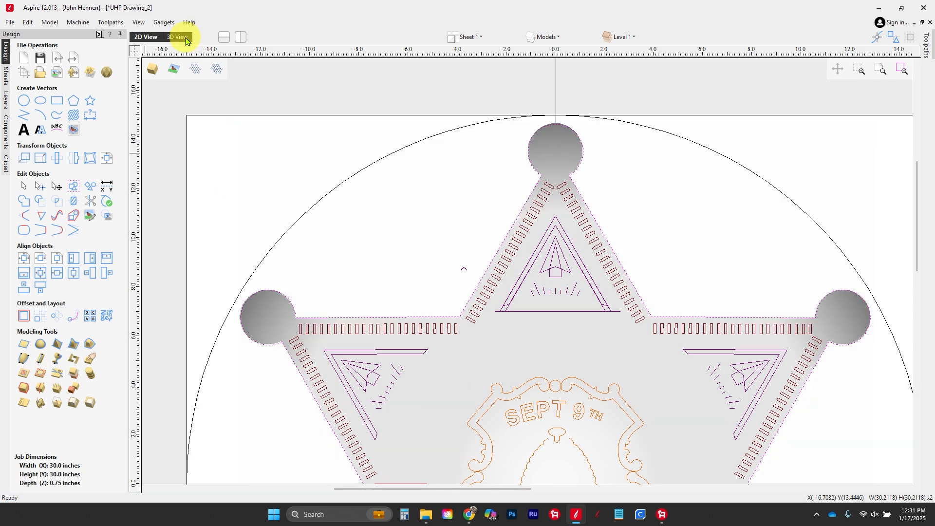
pyautogui.click(186, 39)
pyautogui.moveTo(426, 367); pyautogui.dragTo(559, 361)
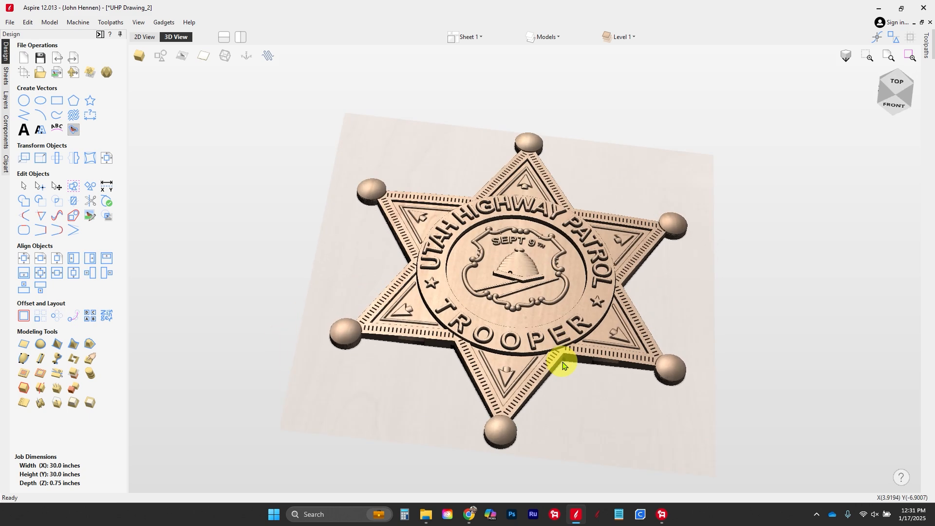
# Step: Insert a new component level and create a merged copy of the visible model on it
pyautogui.click(5, 132)
pyautogui.rightClick(46, 62)
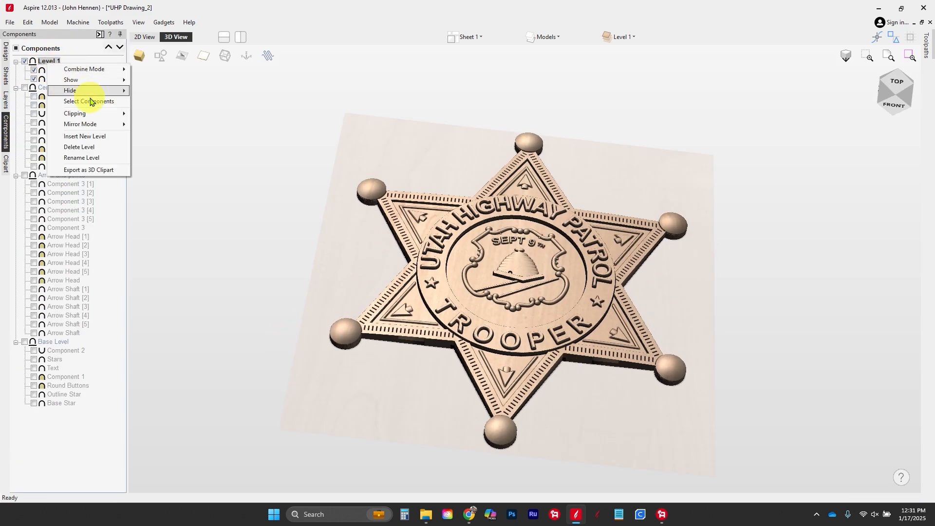
pyautogui.click(95, 137)
pyautogui.click(6, 55)
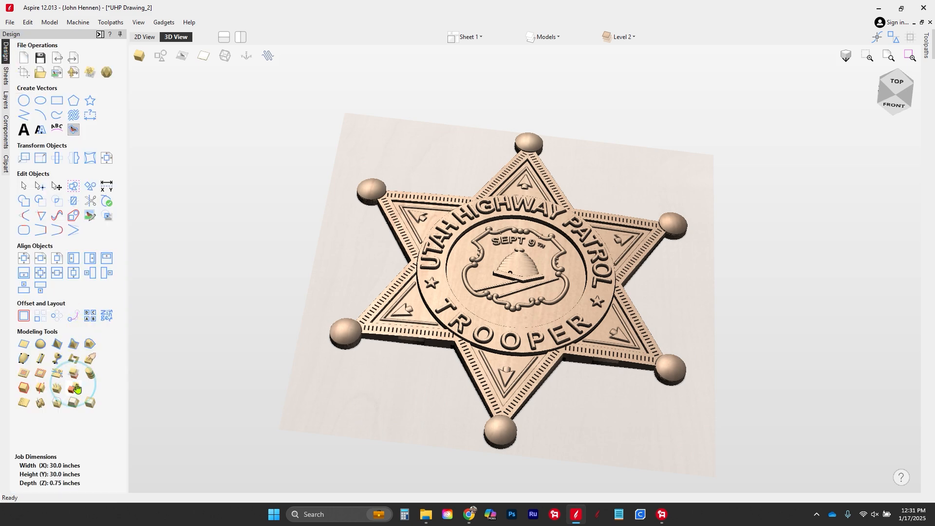
pyautogui.click(76, 388)
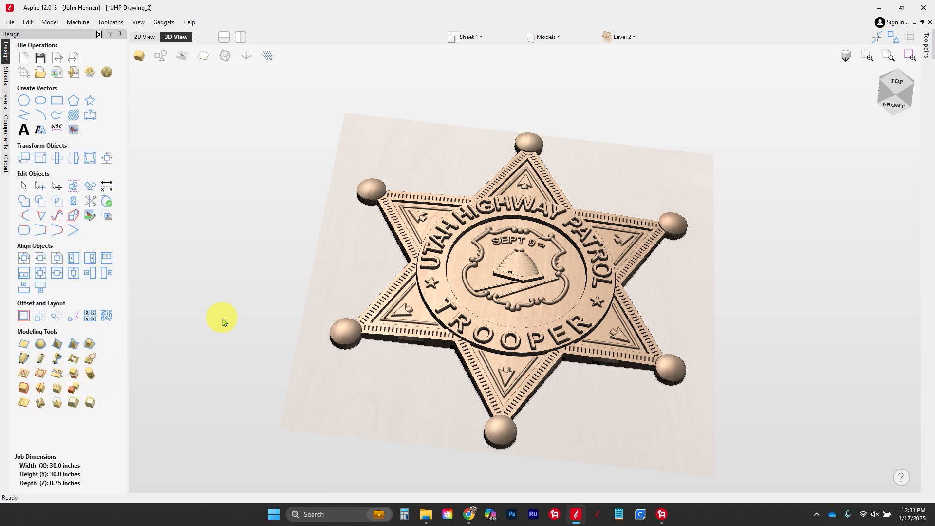
# Step: Hide Level 1 and rename the new merged component to Finished Badge
pyautogui.click(6, 139)
pyautogui.click(24, 79)
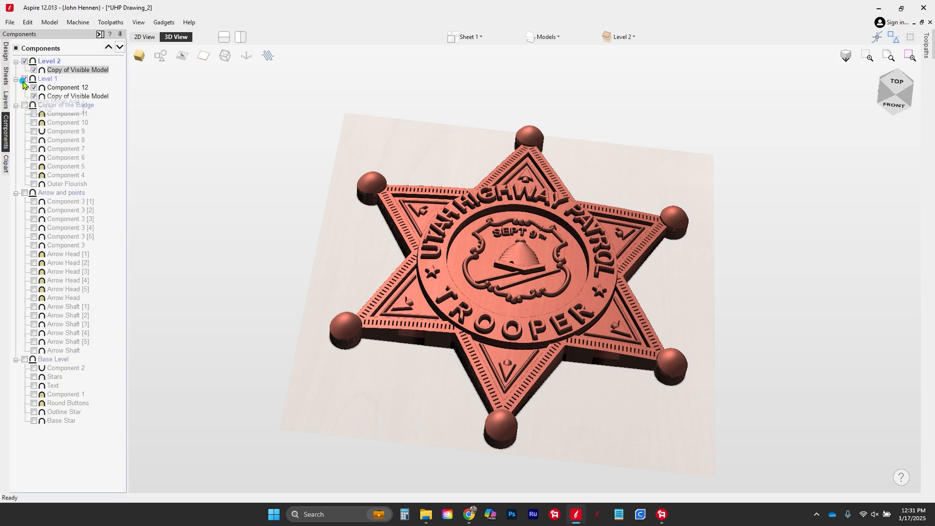
pyautogui.click(68, 71)
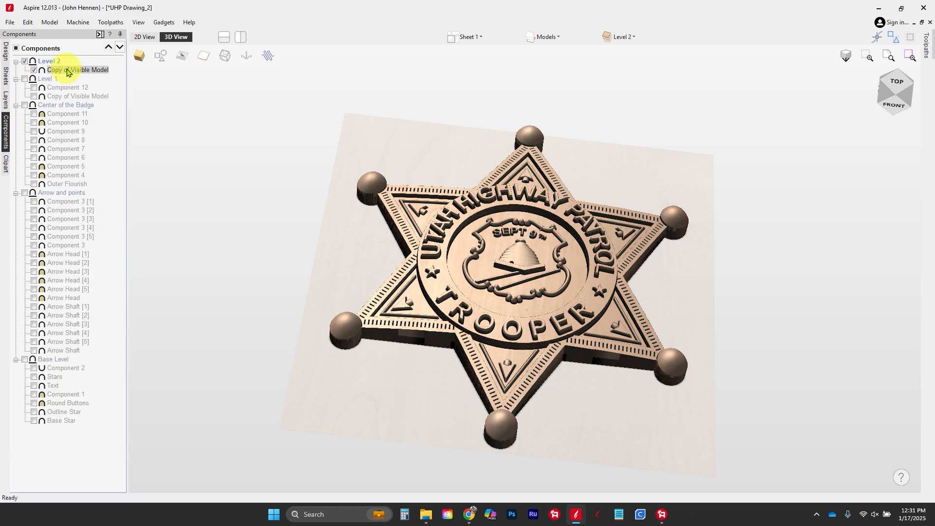
pyautogui.rightClick(68, 71)
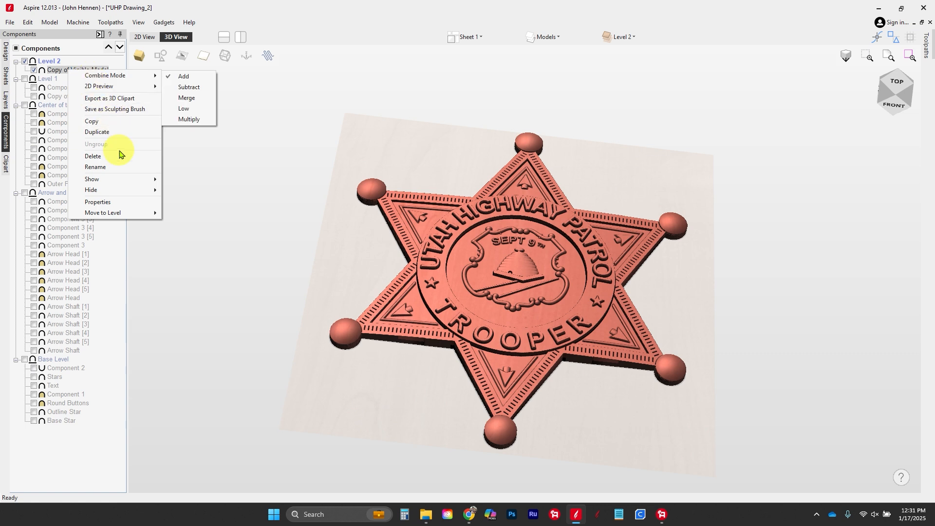
pyautogui.click(123, 168)
pyautogui.write('Finished Badge')
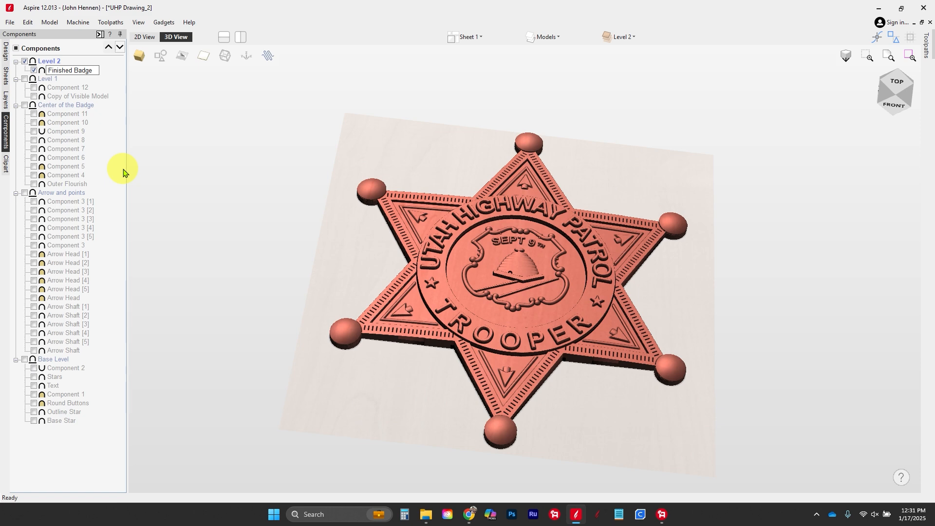
pyautogui.press('Return')
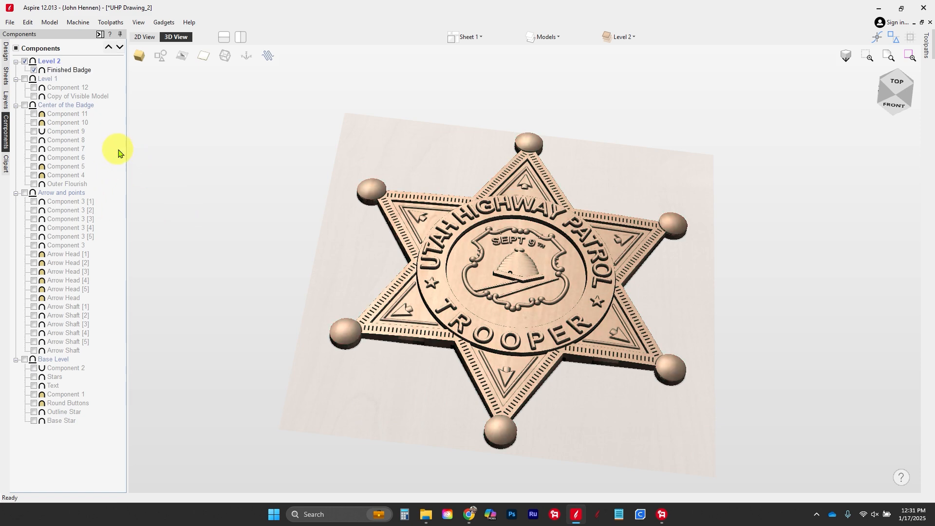
# Step: Triangulate the Finished Badge component for STL export, closing its back face with a flat plane
pyautogui.moveTo(523, 195); pyautogui.dragTo(534, 268)
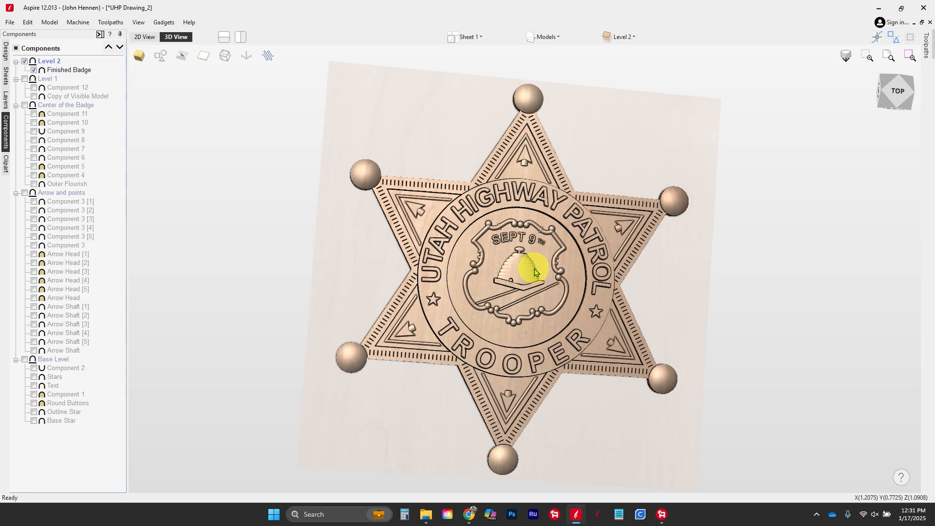
pyautogui.click(69, 71)
pyautogui.click(6, 51)
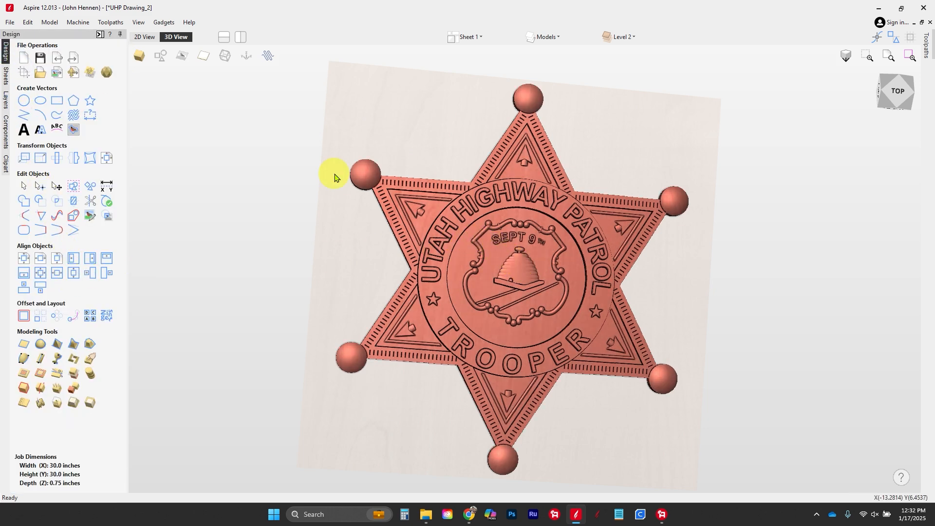
pyautogui.click(103, 74)
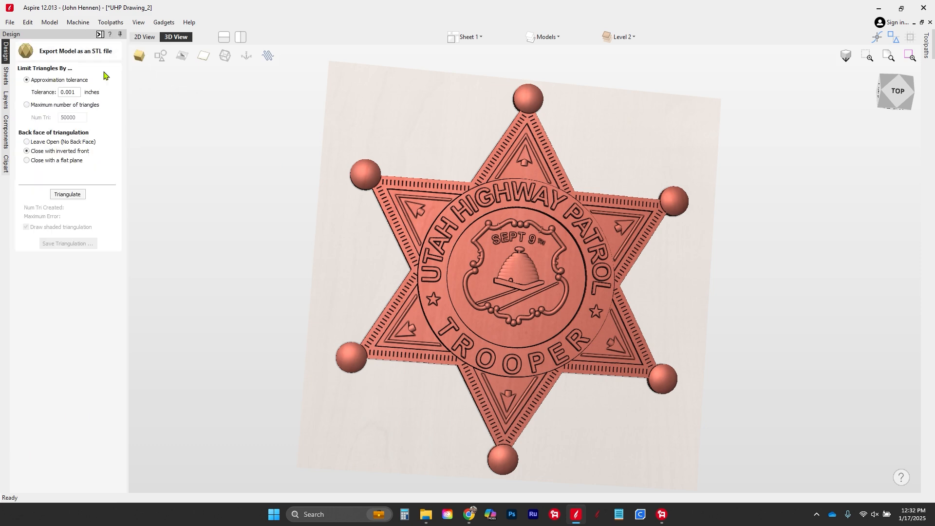
pyautogui.click(27, 161)
pyautogui.scroll(10, 555, 296)
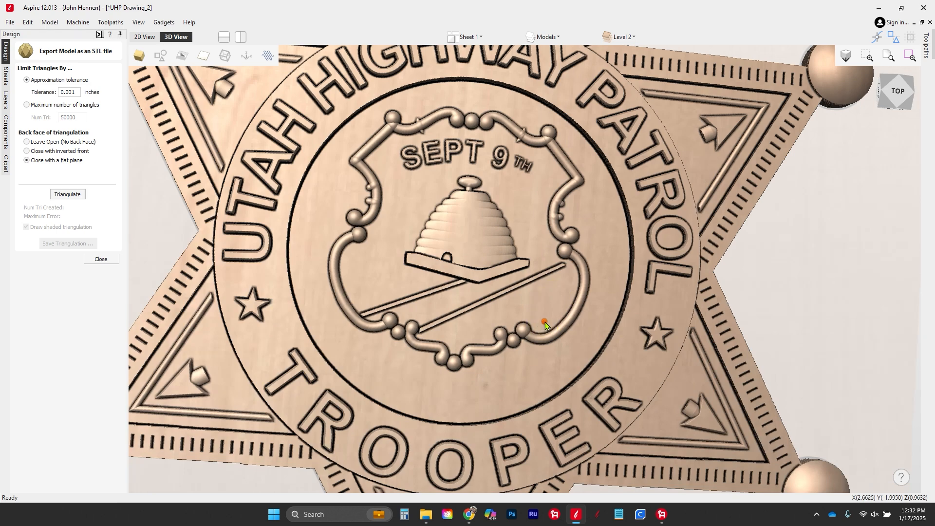
pyautogui.scroll(-10, 546, 323)
pyautogui.click(79, 193)
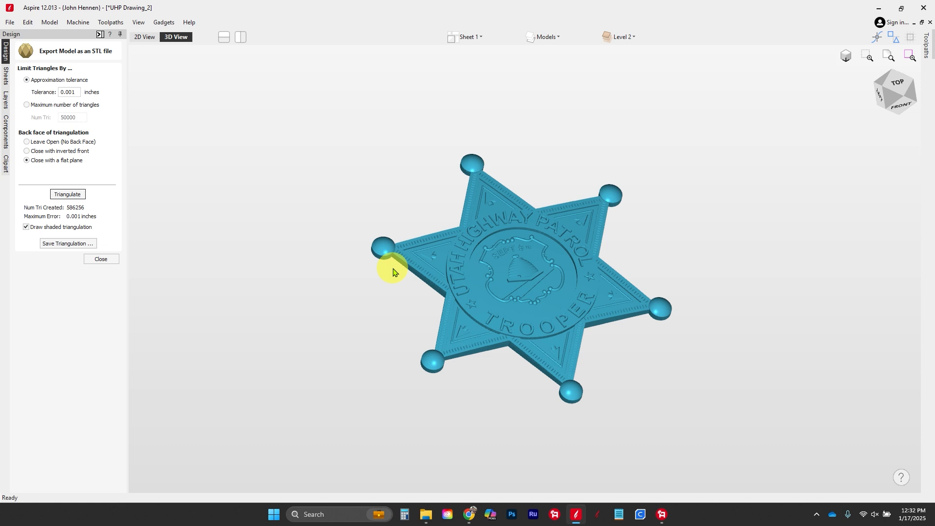
pyautogui.moveTo(393, 271); pyautogui.dragTo(495, 368)
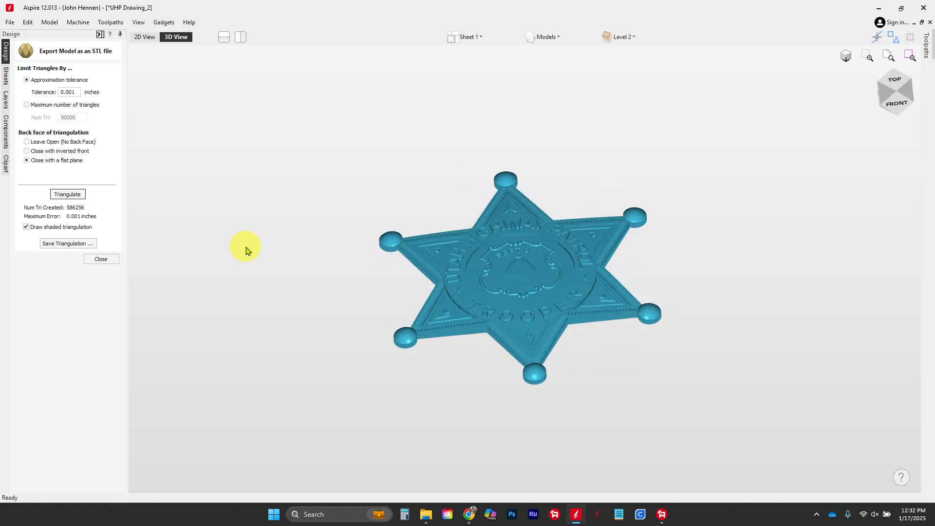
# Step: Save the triangulation to the Desktop as an STL file named UHP Badge 3D File
pyautogui.click(59, 245)
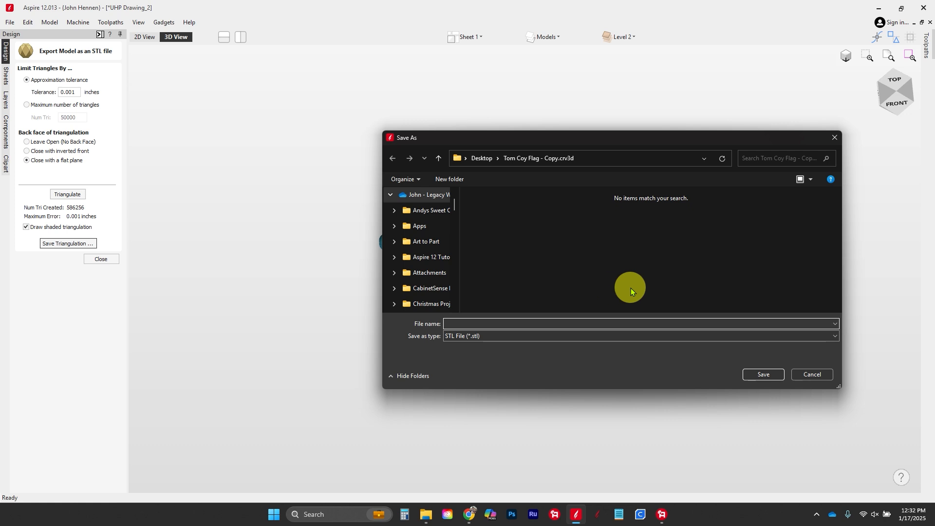
pyautogui.scroll(1, 403, 257)
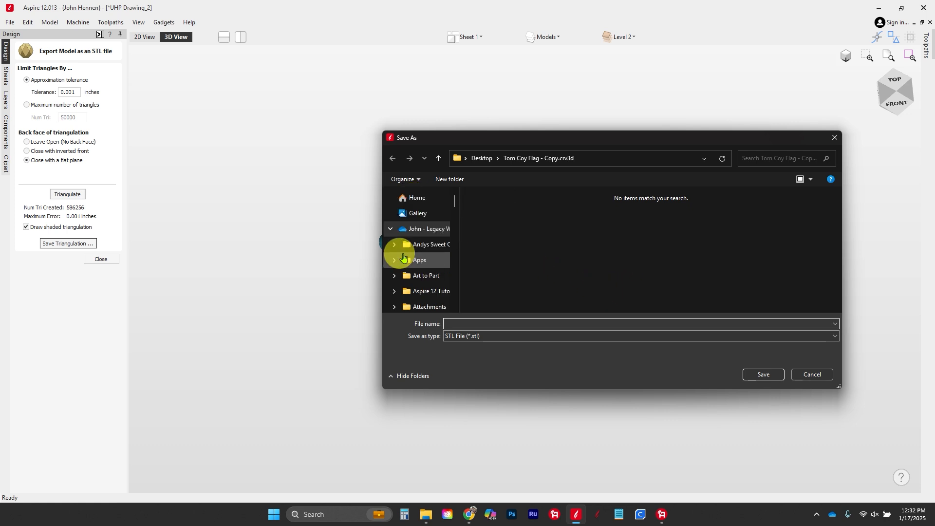
pyautogui.scroll(-5, 403, 257)
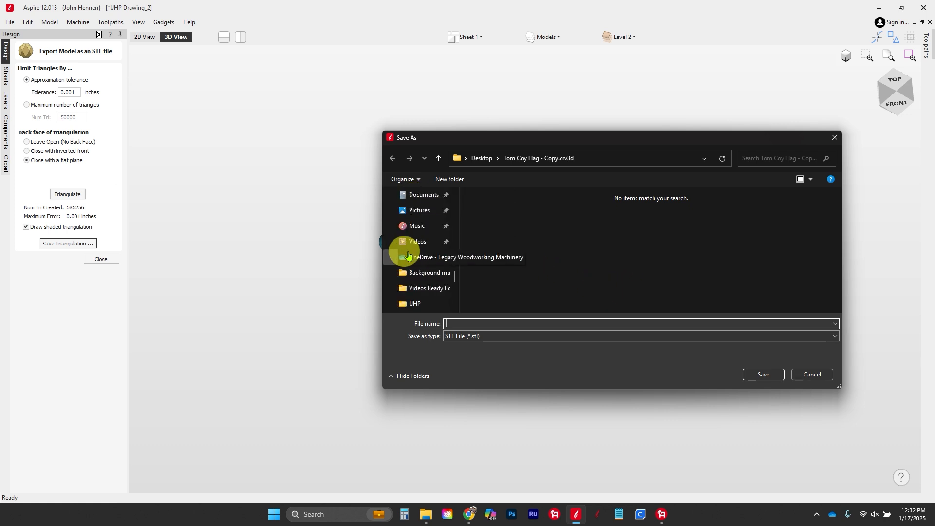
pyautogui.scroll(-6, 409, 255)
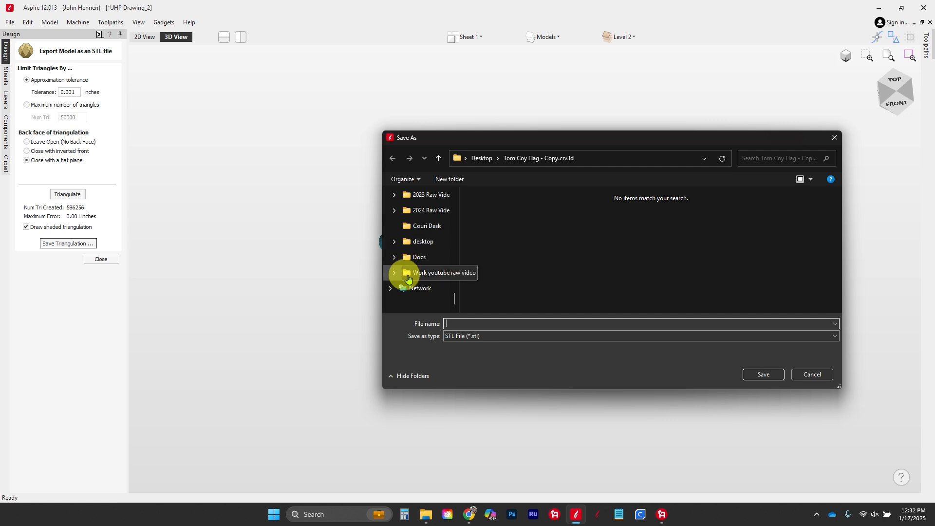
pyautogui.scroll(10, 409, 273)
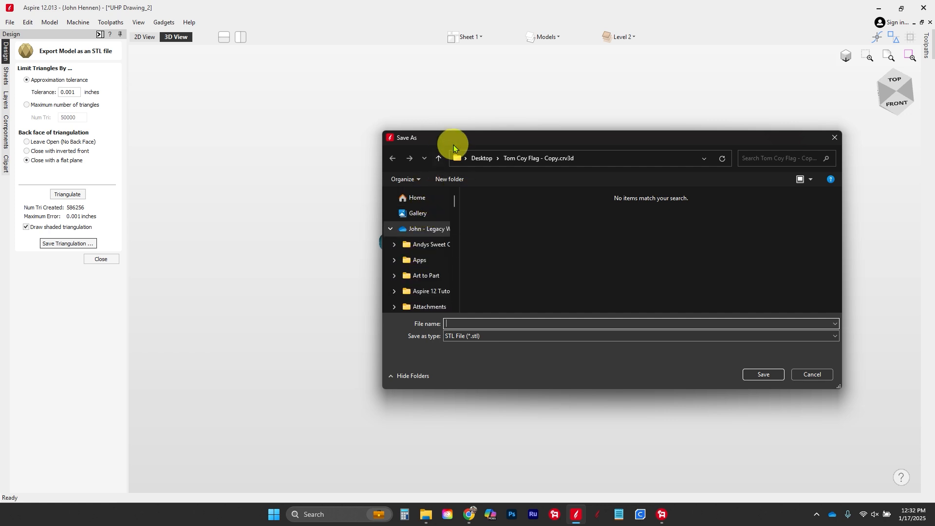
pyautogui.click(438, 158)
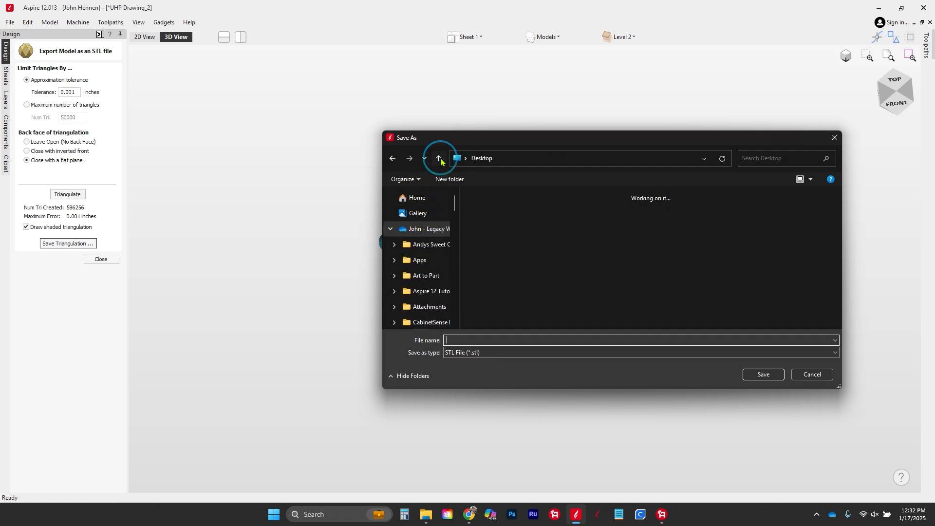
pyautogui.click(494, 342)
pyautogui.write('UHP Badge 3D File')
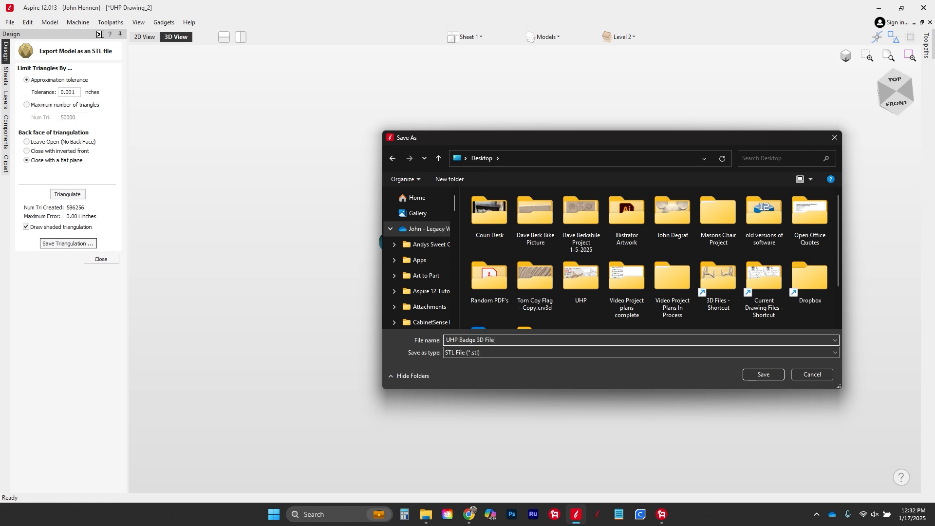
pyautogui.press('Return')
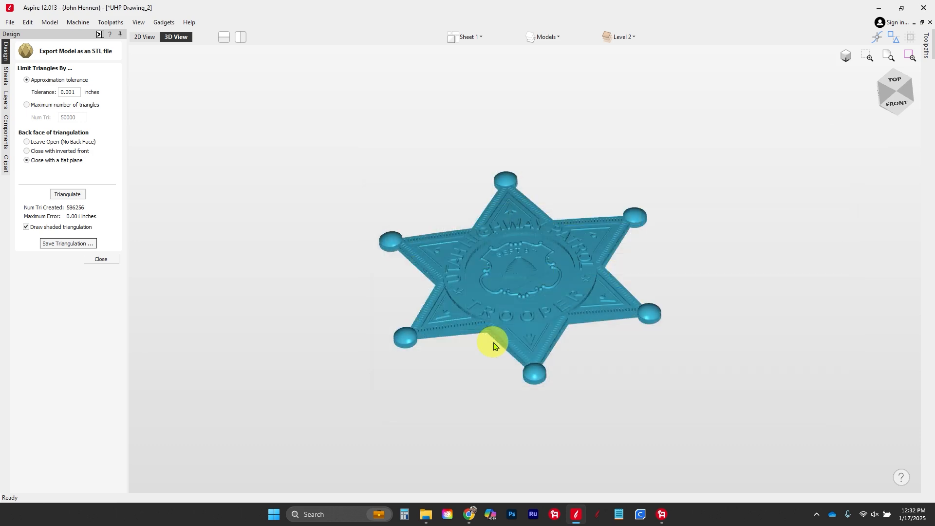
# Step: Switch to the Windows desktop and move the UHP Badge 3D File into the open UHP folder
pyautogui.click(880, 10)
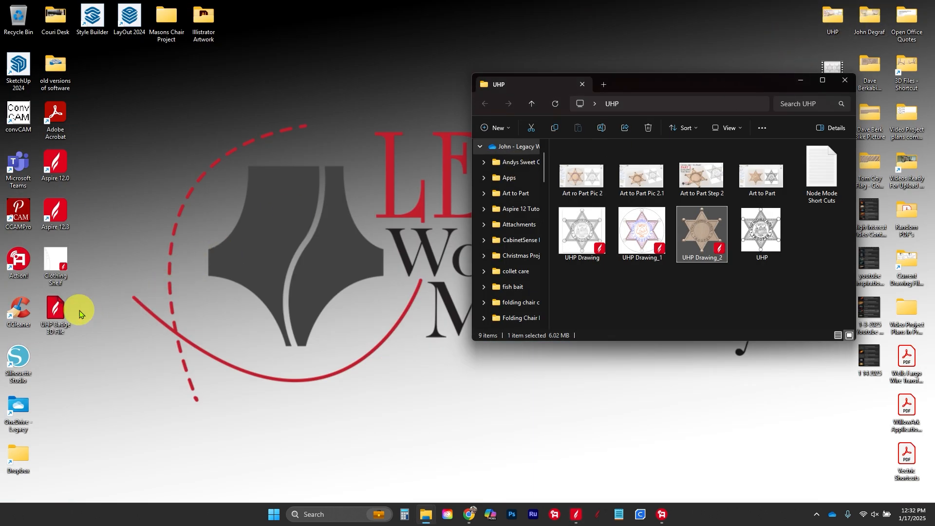
pyautogui.moveTo(49, 315); pyautogui.dragTo(696, 303)
# Step: Return to Aspire and save the drawing as a new incremented version
pyautogui.hotkey('alt', 'Tab')
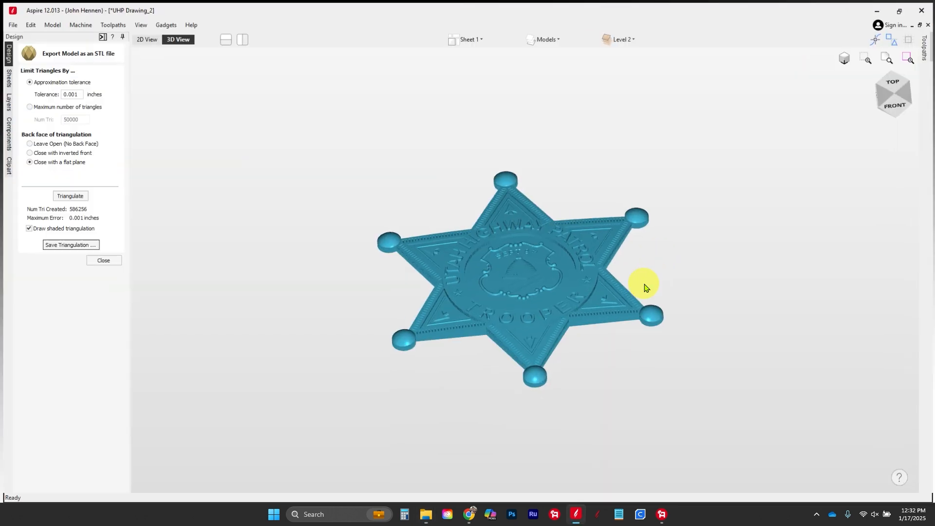
pyautogui.click(12, 22)
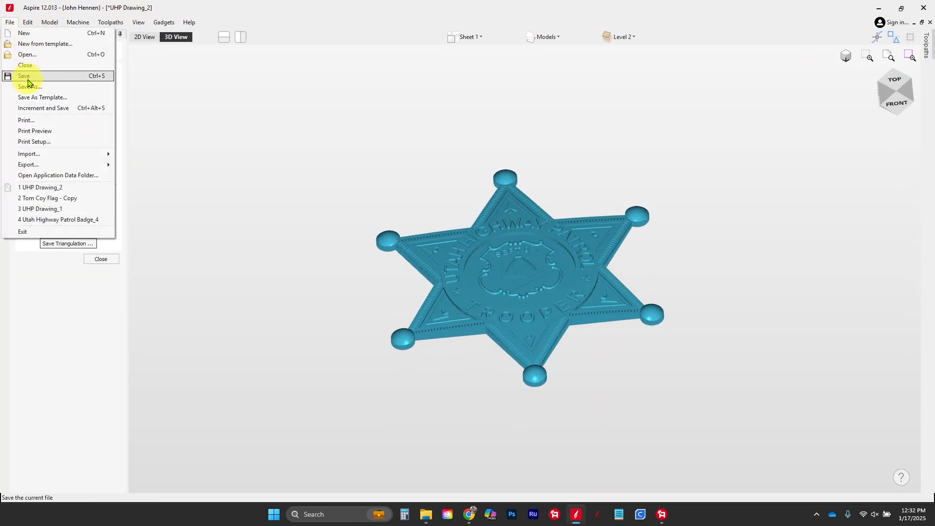
pyautogui.click(34, 106)
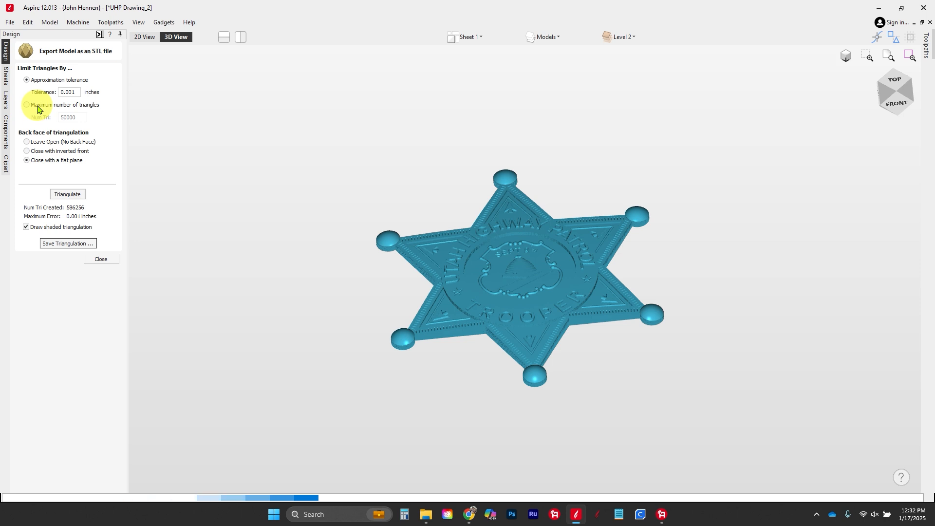